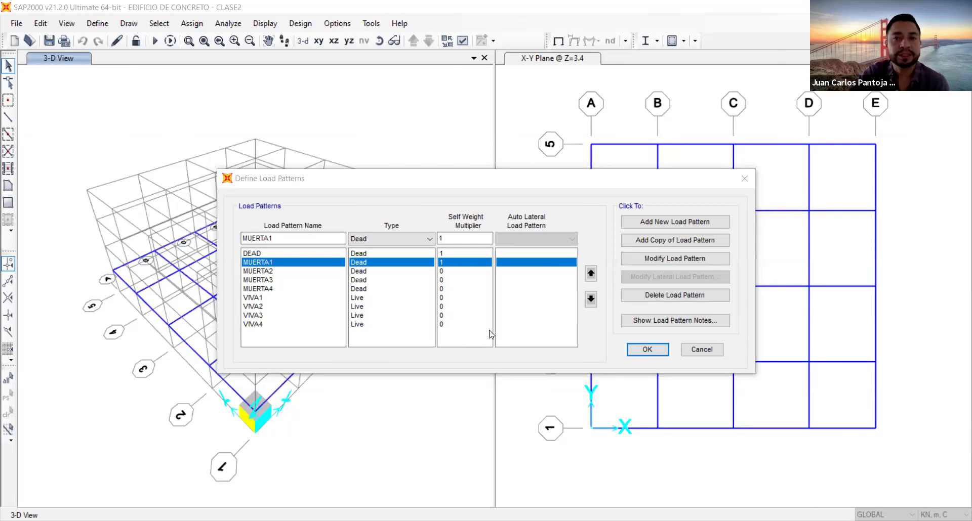
Review the load patterns defined for the model and close the Define Load Patterns dialog.
left_click(502, 190)
left_click(733, 178)
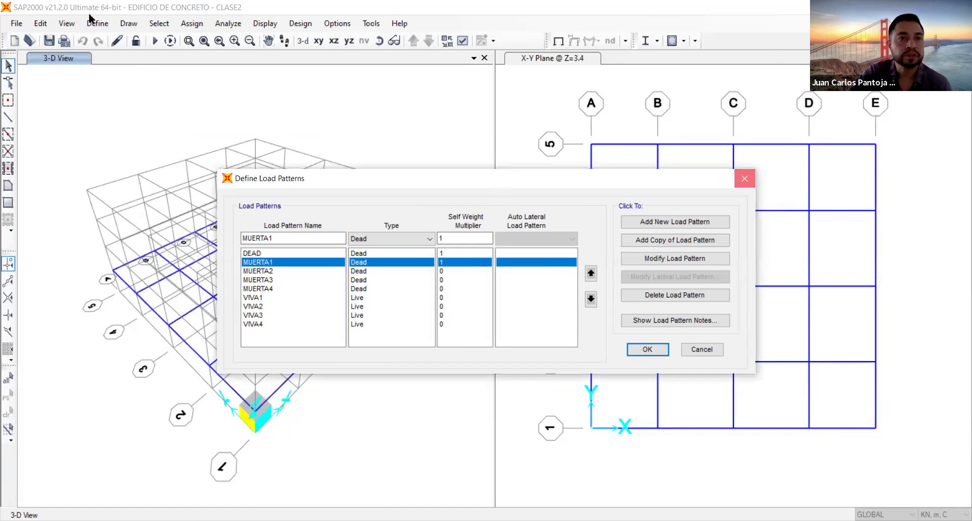
left_click(97, 23)
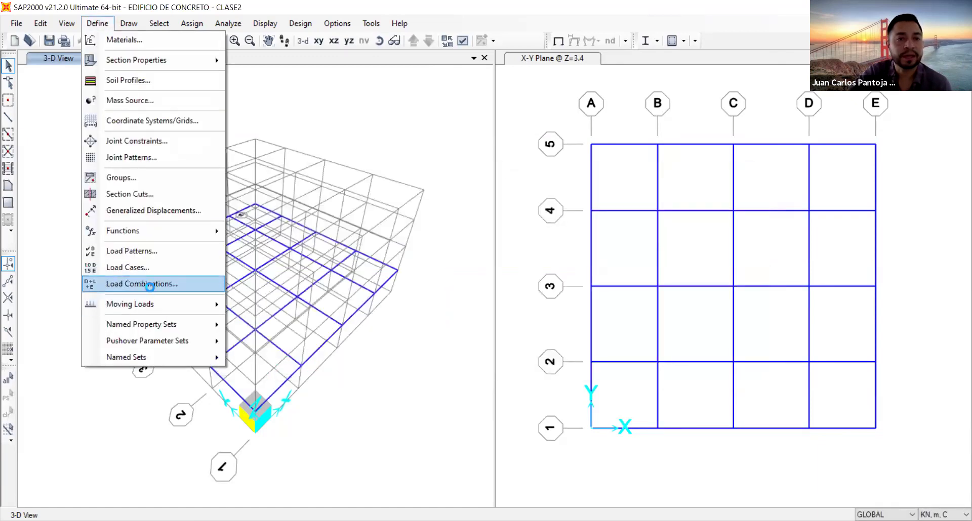
left_click(146, 284)
left_click(97, 23)
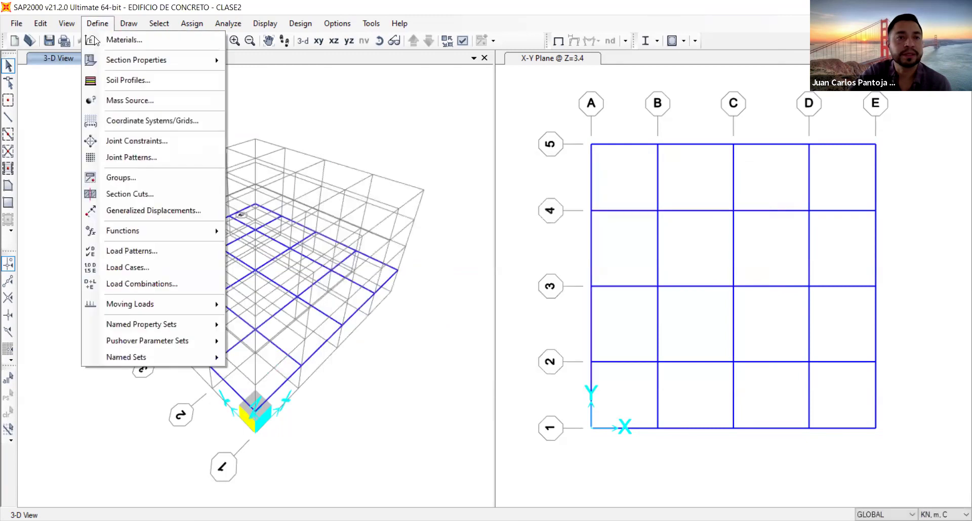
left_click(133, 252)
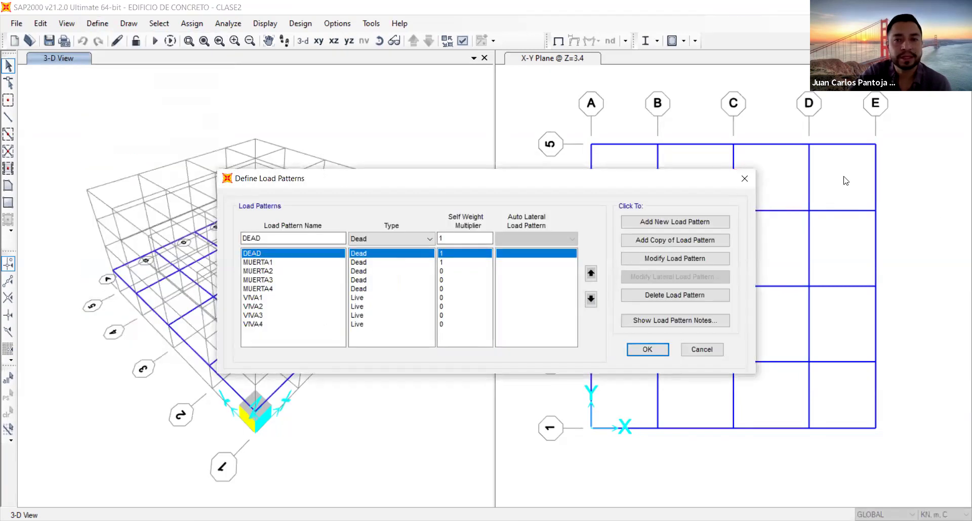
left_click(745, 177)
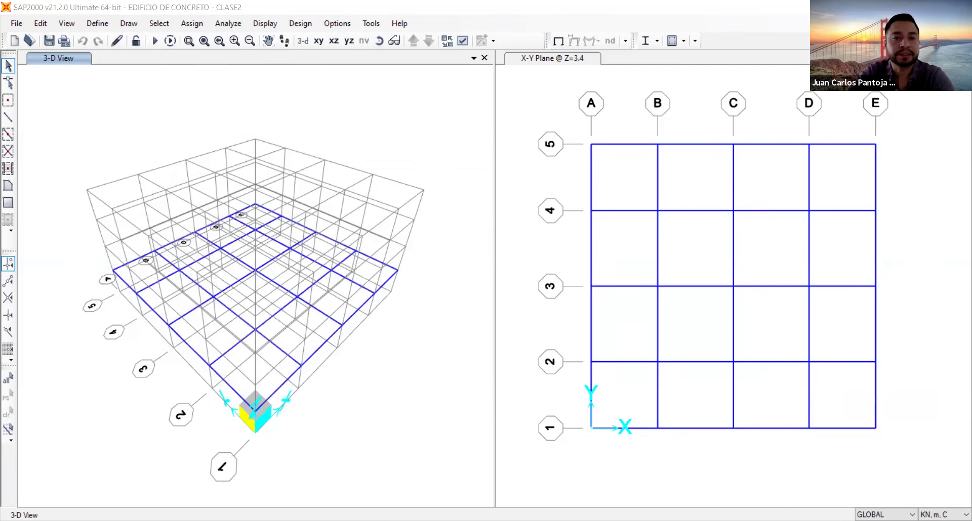
left_click(387, 416)
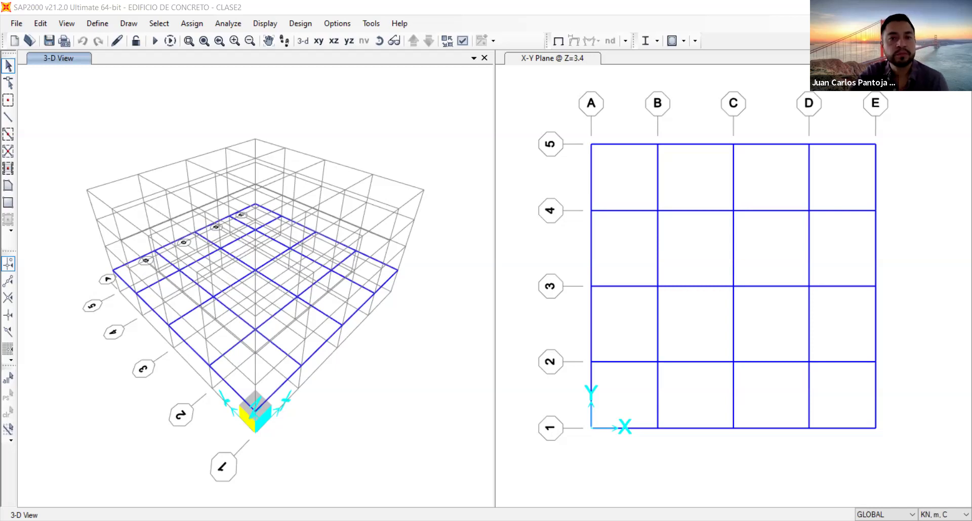
left_click(657, 316)
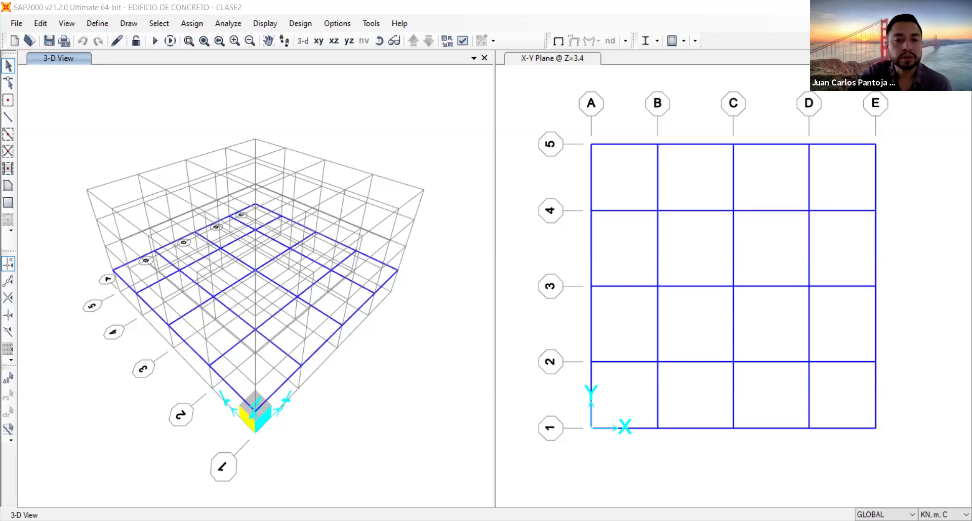
left_click(653, 422)
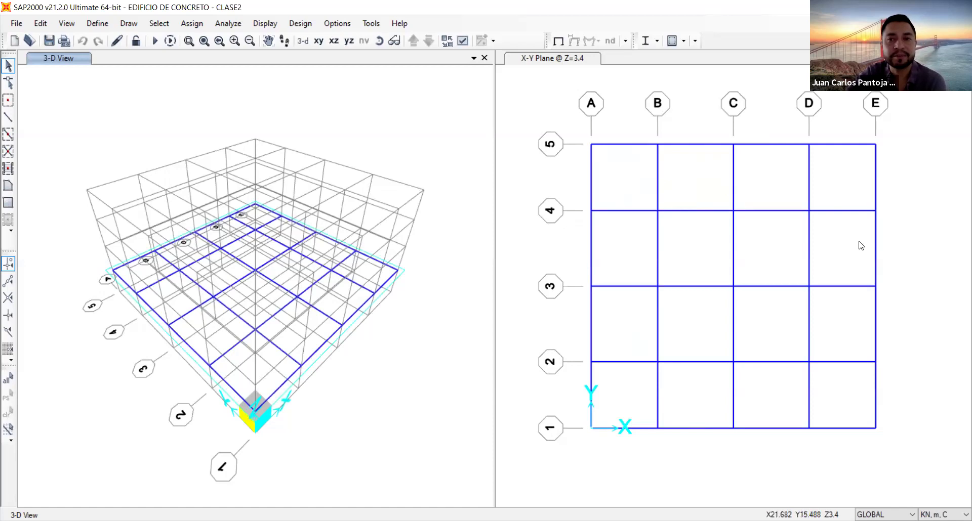
Activate the X-Y plan view at Z=3.4 and widen its pane so the whole plan grid is clear.
left_click(900, 210)
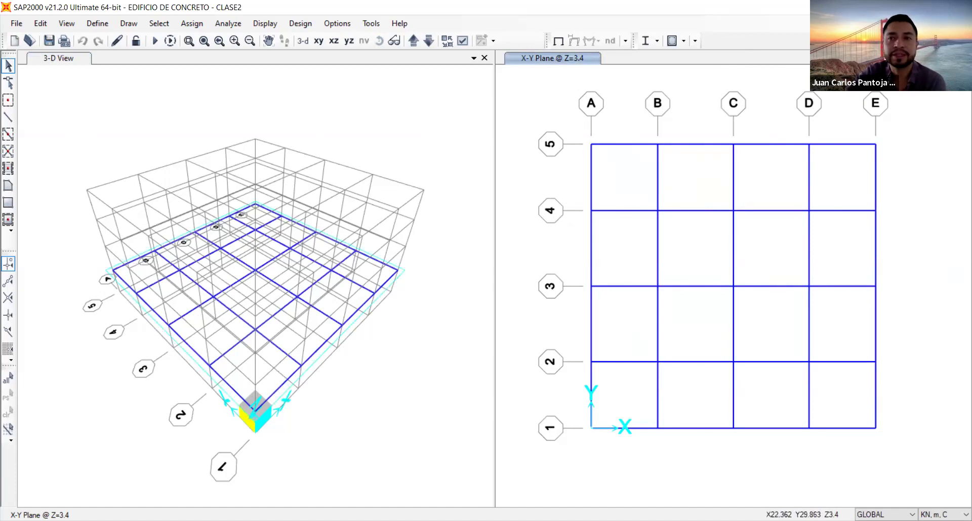
middle_click_drag(641, 254, 621, 243)
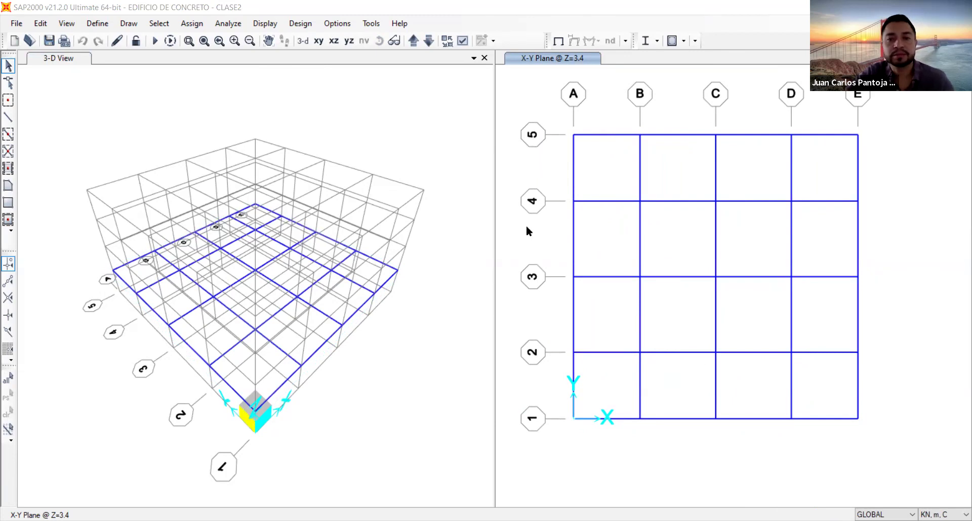
left_click_drag(495, 160, 402, 160)
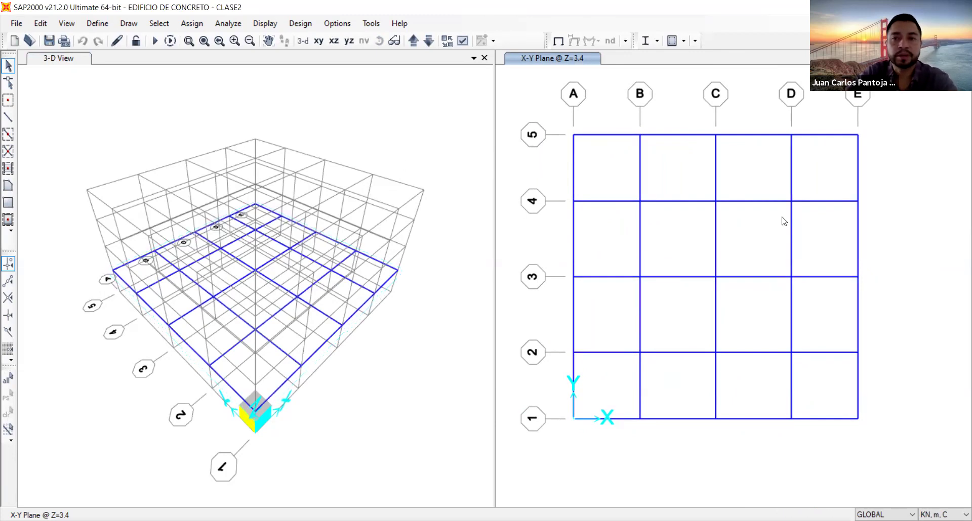
left_click(437, 198)
middle_click_drag(607, 213, 572, 213)
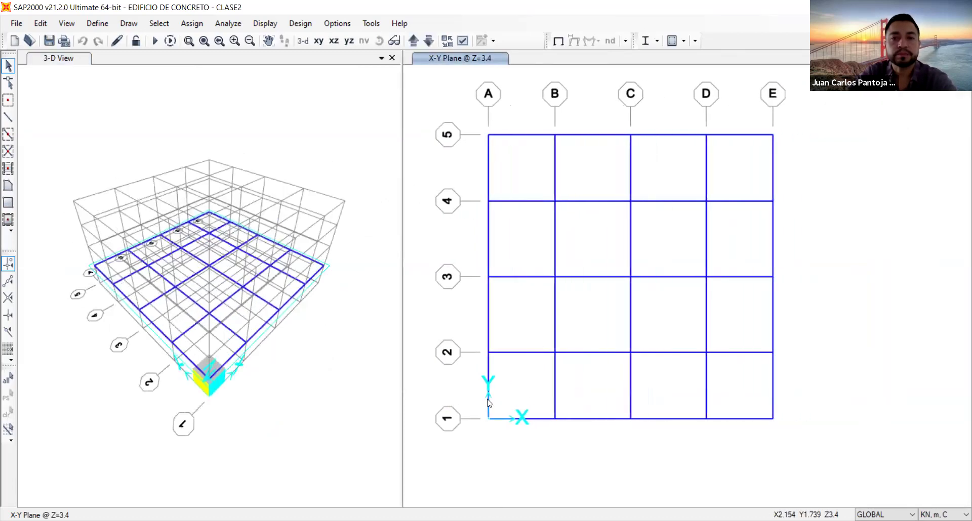
Select the beams along grid lines 1 and 5 and display the additional toolbars, including the one for frame load assignments.
left_click_drag(446, 391, 787, 431)
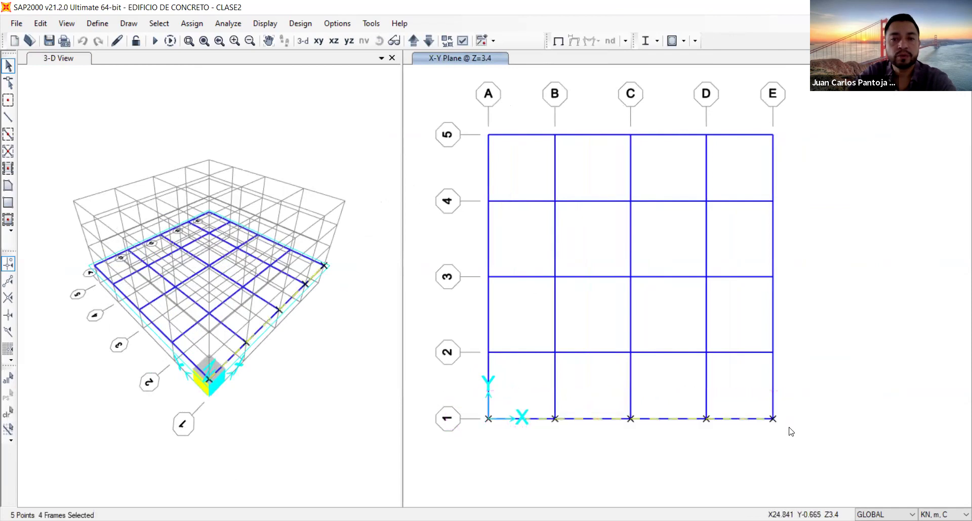
left_click_drag(470, 119, 792, 148)
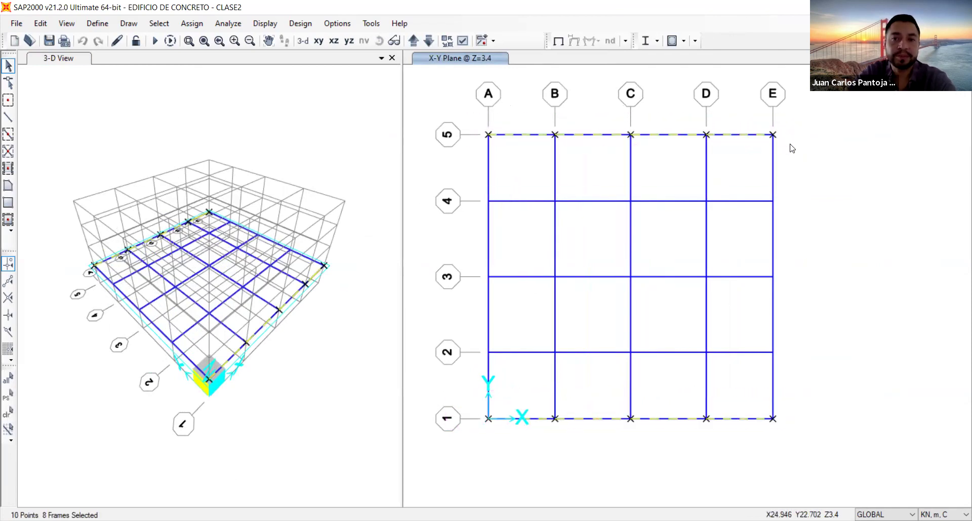
right_click(749, 45)
left_click(759, 47)
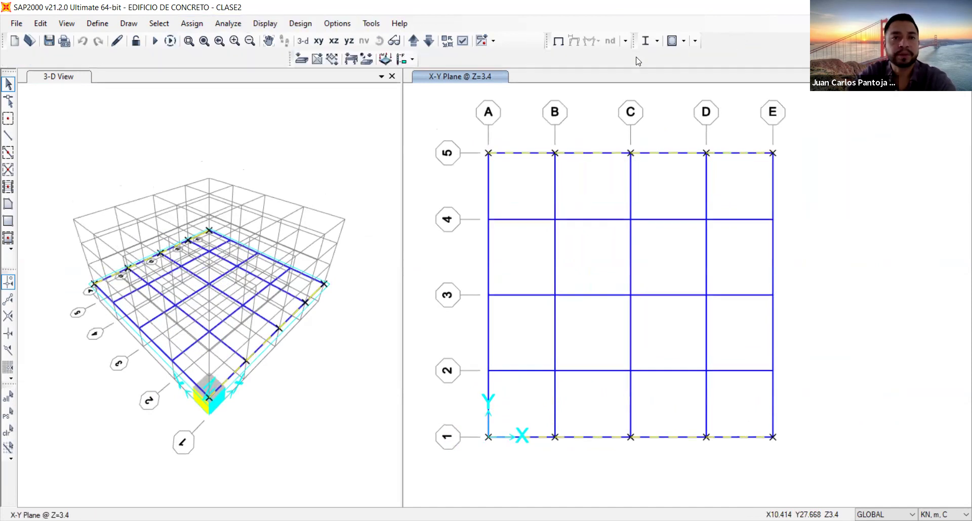
right_click(725, 54)
left_click(730, 59)
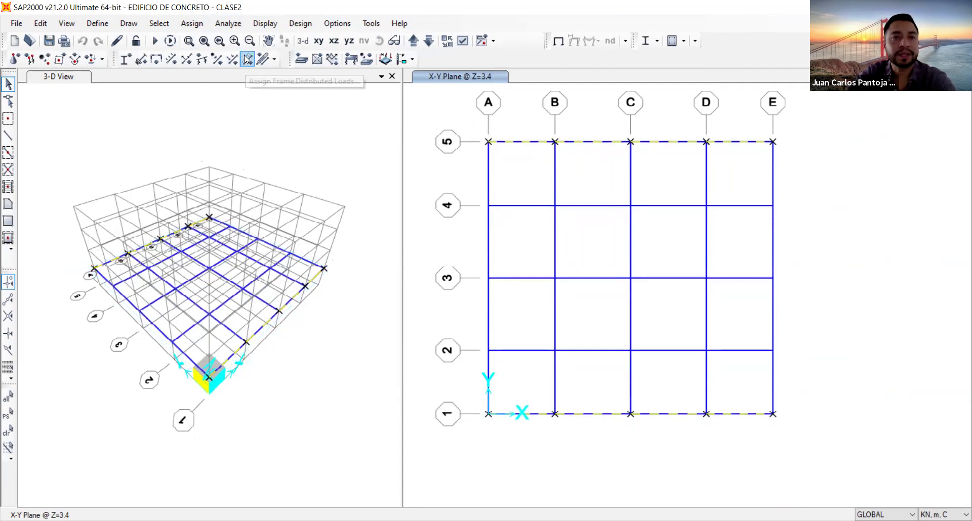
Assign a uniform distributed gravity load of 18 kN/m under MUERTA2 to the selected beams on grid lines 1 and 5.
left_click(159, 23)
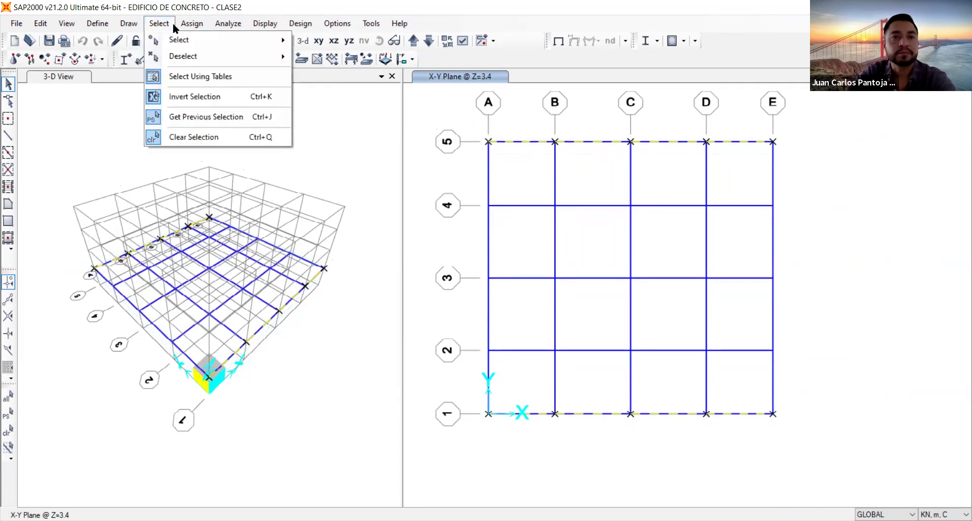
mouse_move(192, 23)
mouse_move(271, 175)
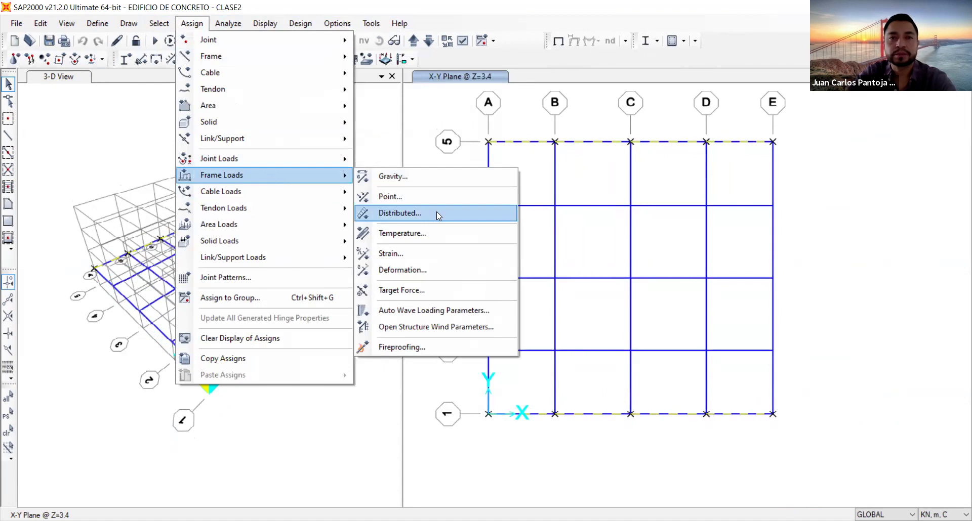
left_click(319, 4)
left_click(247, 60)
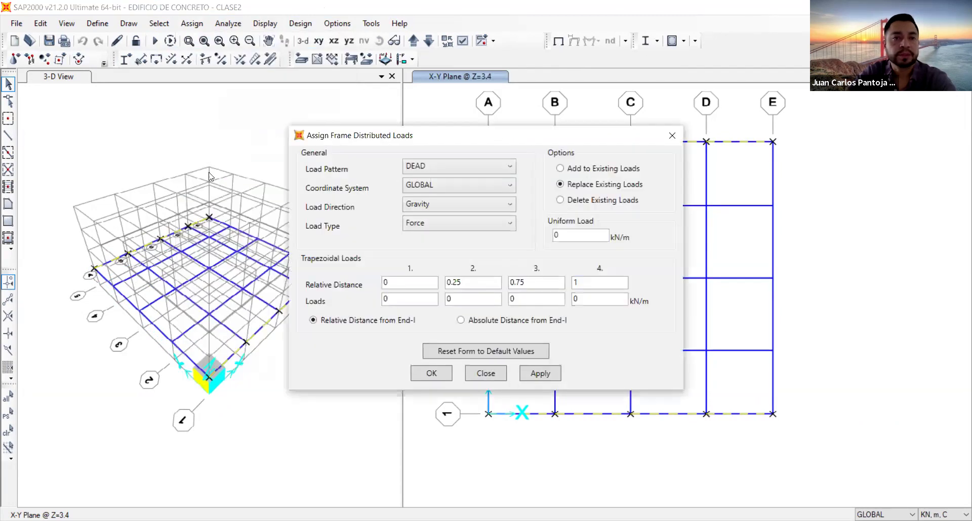
left_click_drag(518, 133, 270, 138)
left_click(215, 170)
left_click(208, 208)
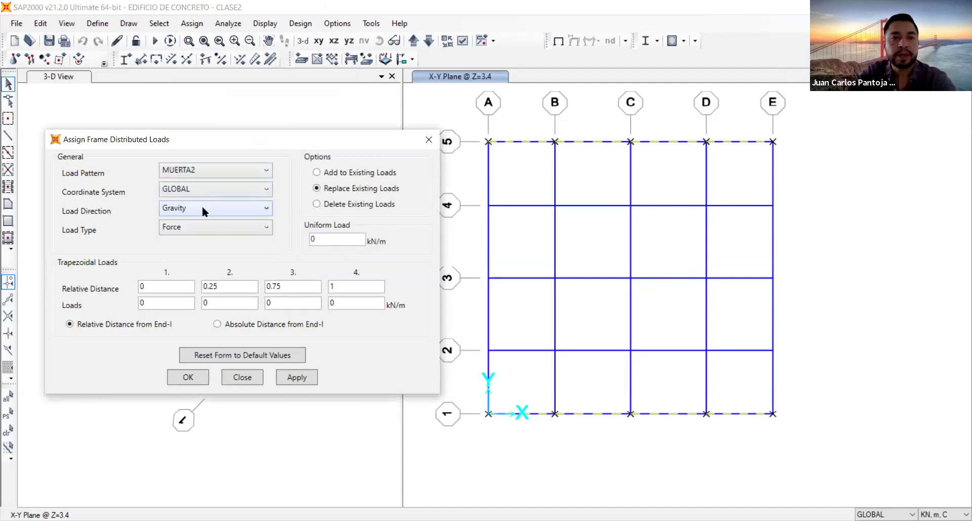
double_click(323, 240)
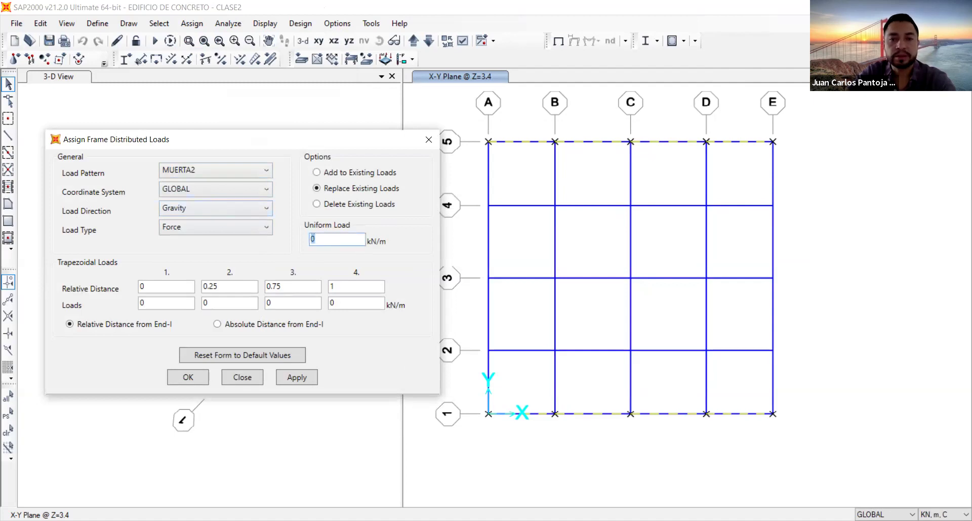
left_click(350, 250)
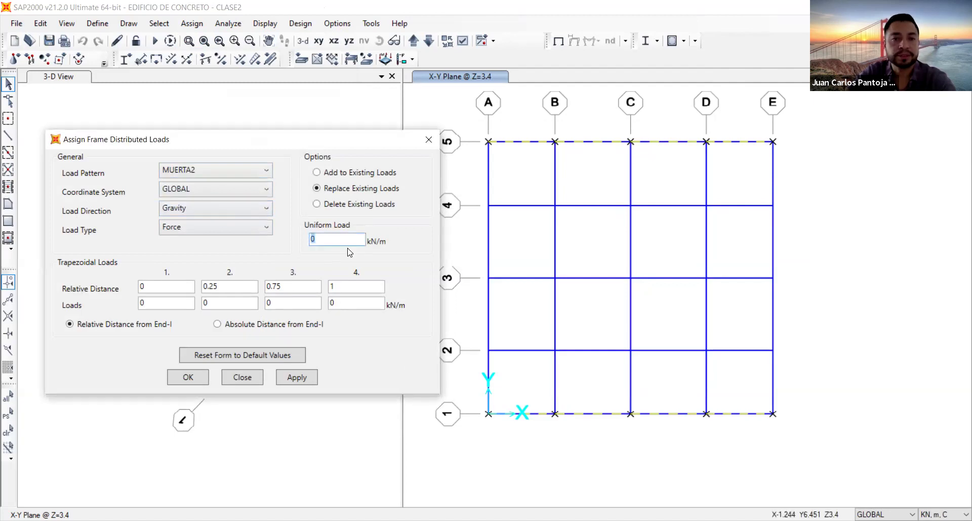
type("18")
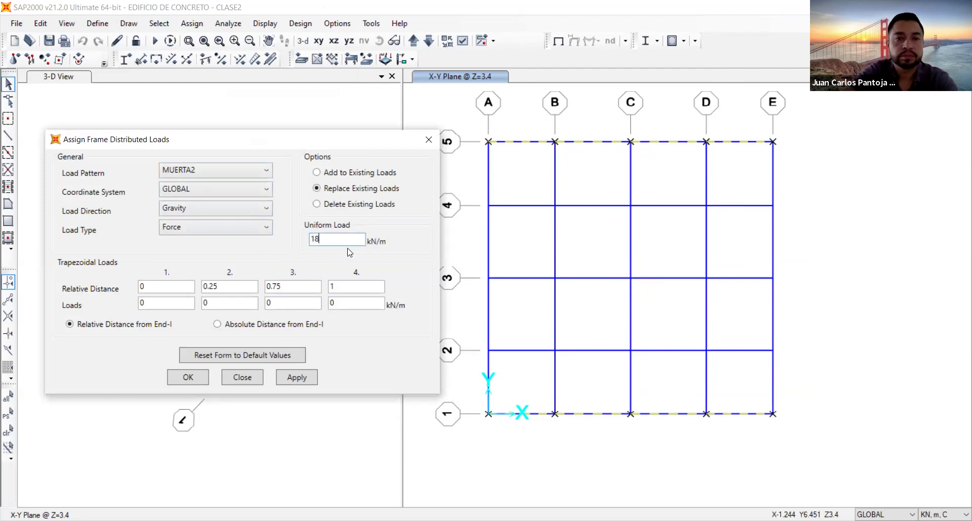
left_click(301, 380)
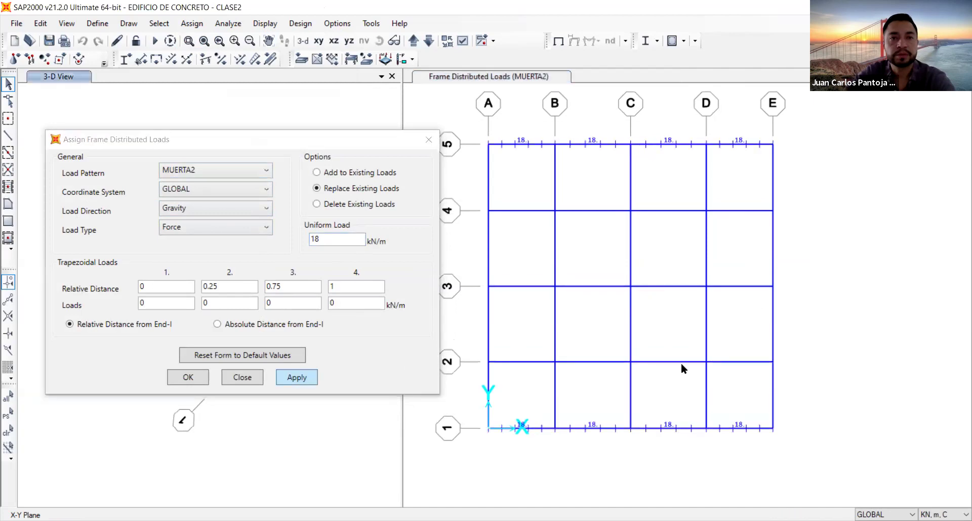
Apply a uniform MUERTA2 load of 46.63 kN/m to the beams along grid lines 2 and 4.
left_click_drag(475, 348, 792, 365)
left_click_drag(476, 200, 786, 220)
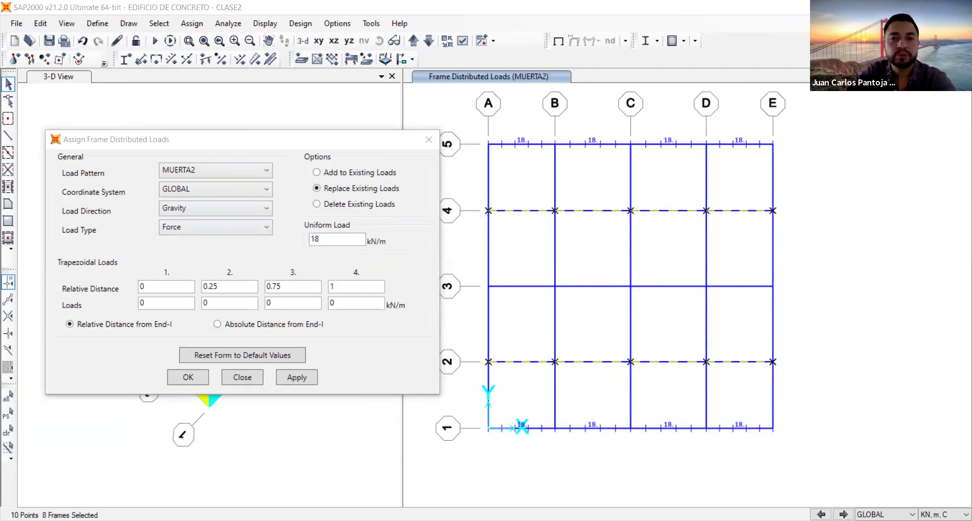
double_click(339, 237)
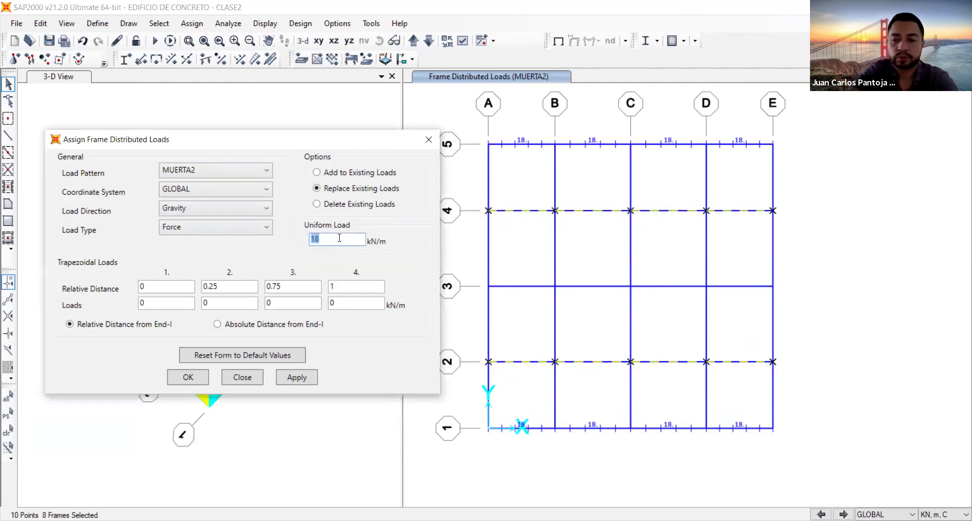
type("46.63")
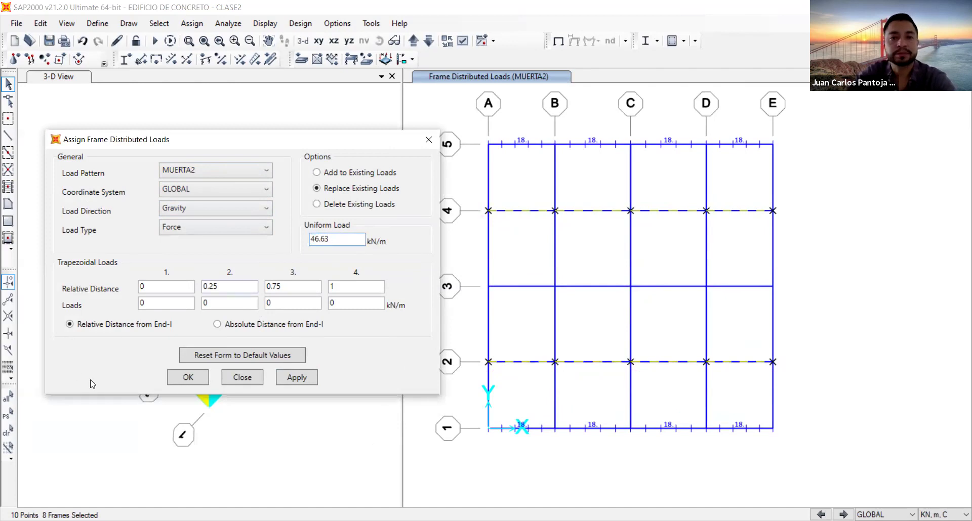
left_click(298, 382)
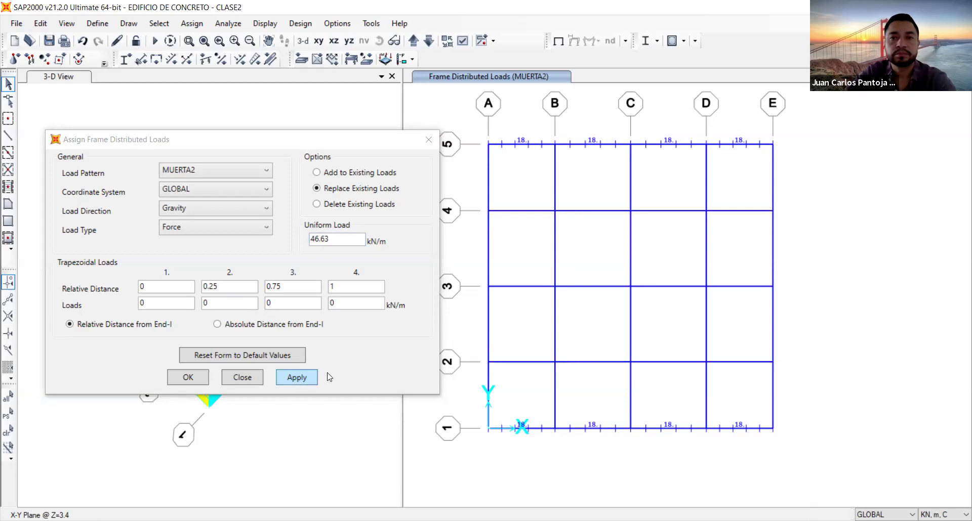
Apply a uniform MUERTA2 load of 47.13 kN/m to the beams along grid line 3.
left_click_drag(483, 270, 788, 301)
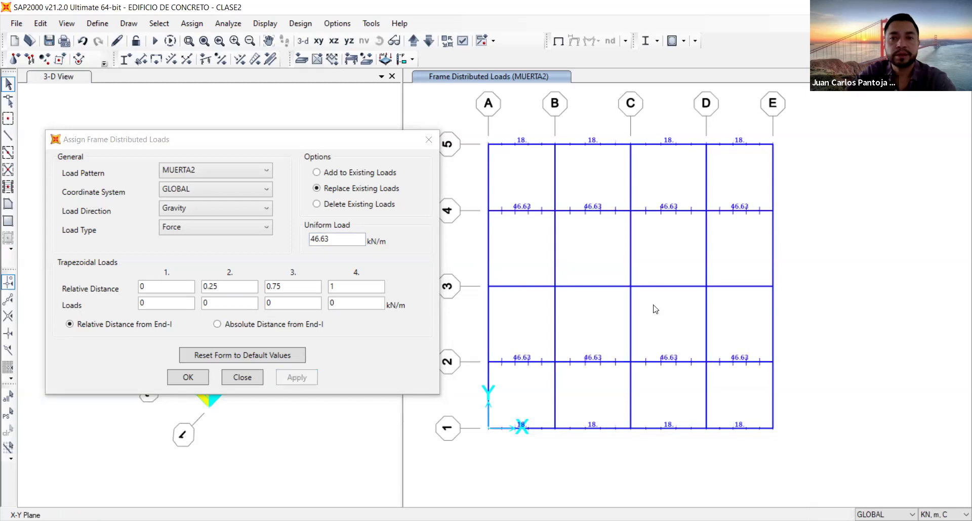
left_click_drag(481, 268, 778, 302)
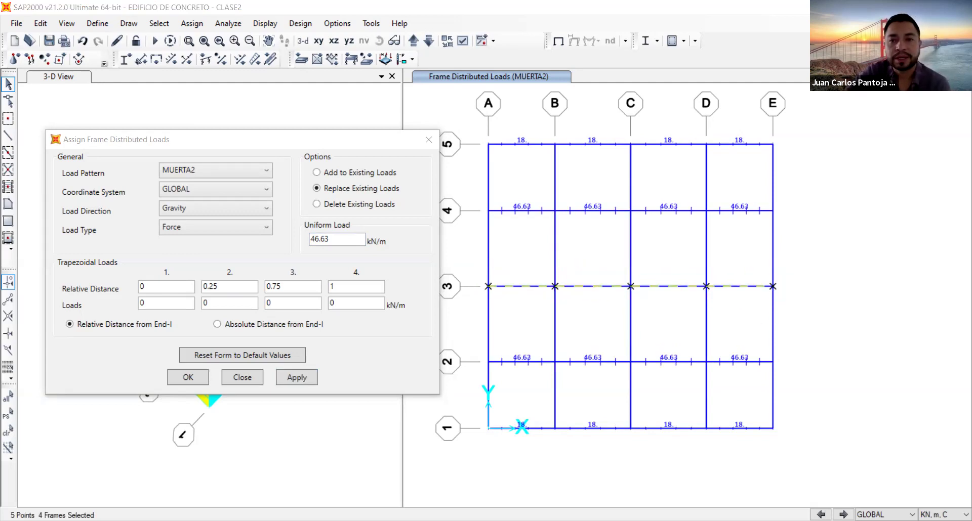
left_click(252, 253)
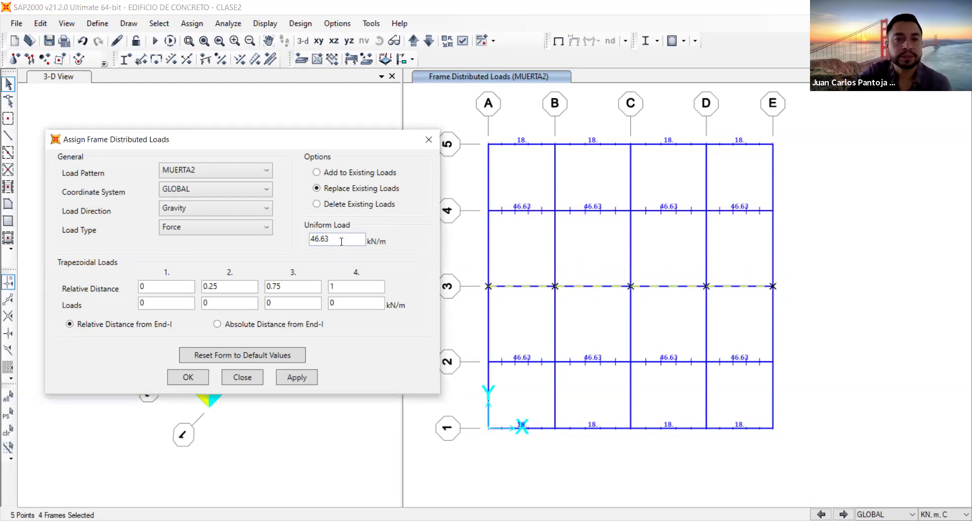
type("47.13")
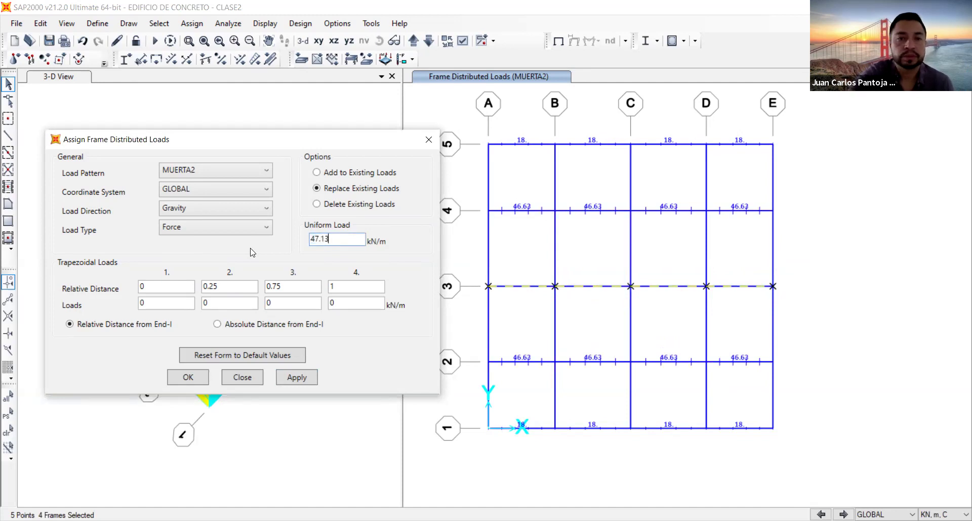
left_click(298, 381)
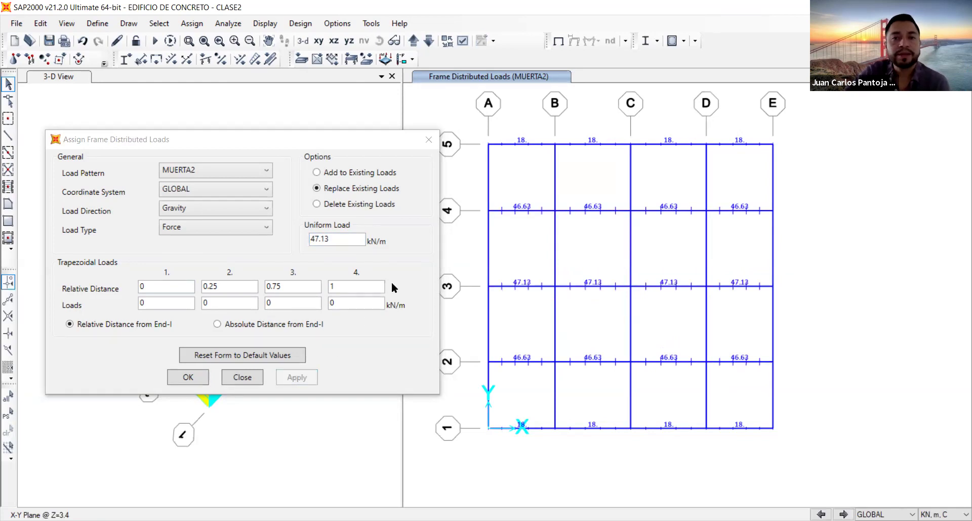
Apply a uniform MUERTA2 load of 5.63/2 (2.815) kN/m to the beams along grid lines A and E.
left_click_drag(477, 126, 500, 452)
left_click_drag(765, 139, 788, 472)
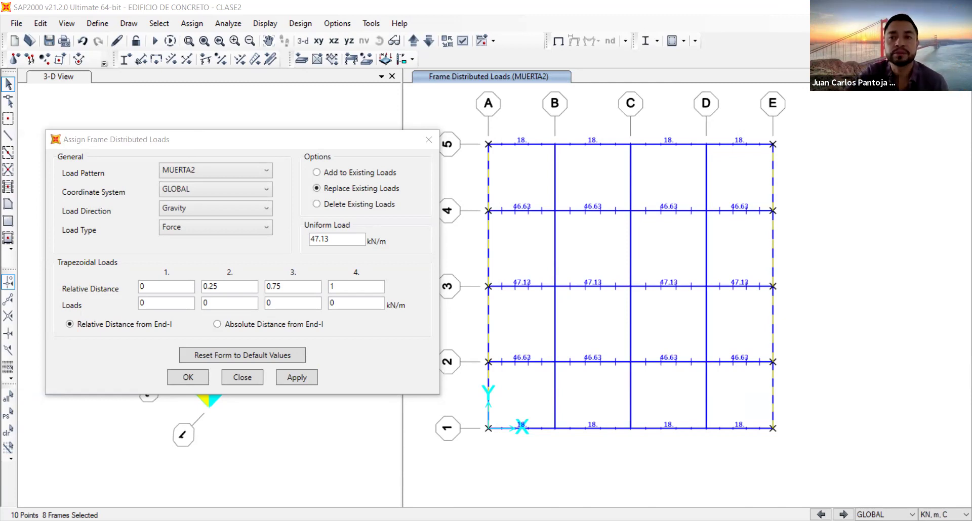
left_click(802, 151)
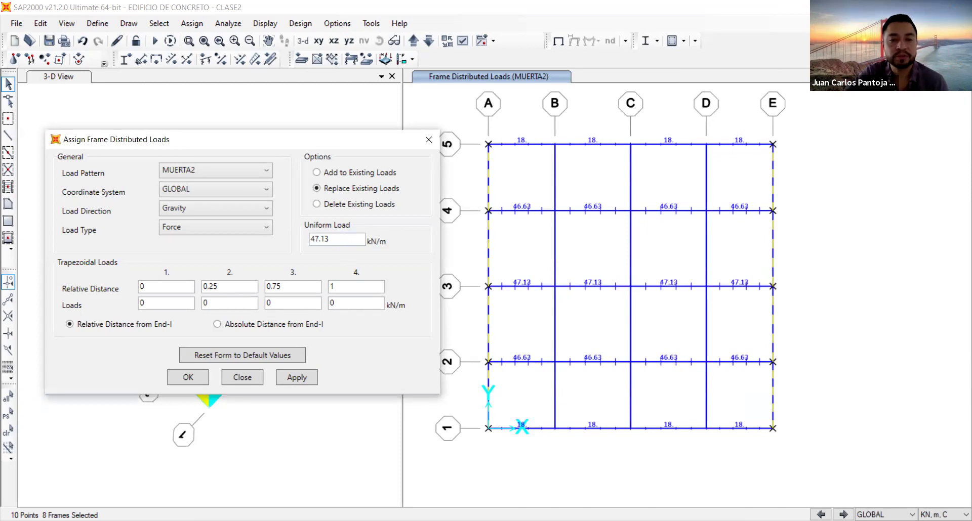
key("alt+Tab")
left_click(241, 242)
type("5.63/0.")
key("BackSpace")
key("BackSpace")
type("2")
left_click(273, 286)
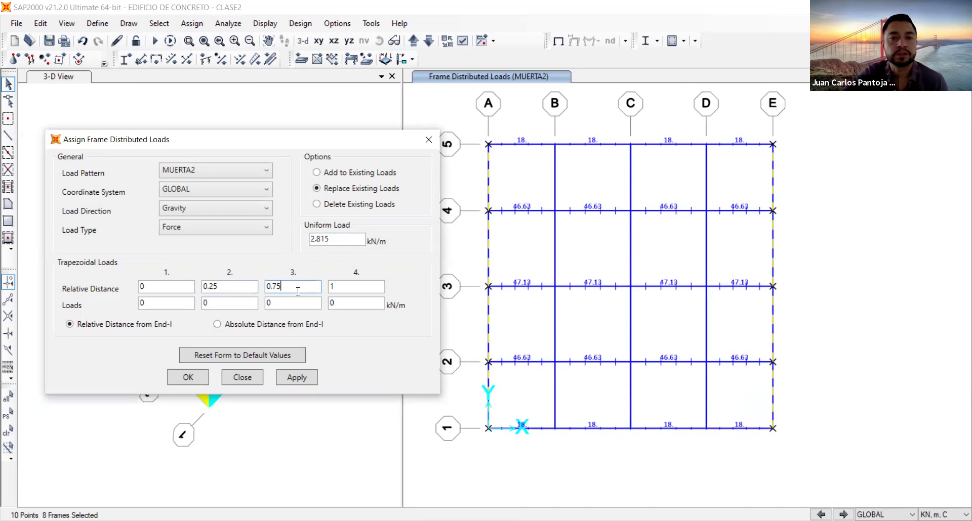
left_click(297, 377)
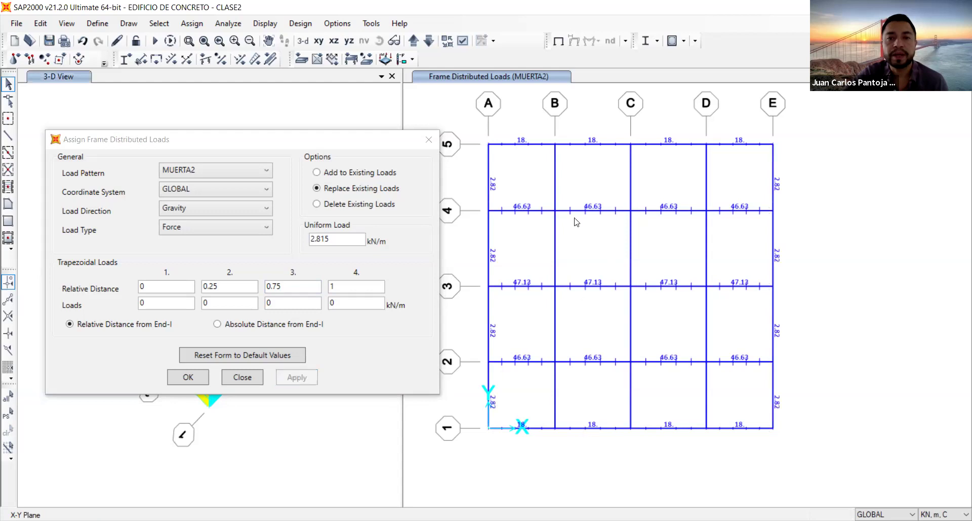
Apply a uniform MUERTA2 load of 5.63 kN/m to the beams along grid lines B, C and D and finish the assignment.
left_click_drag(574, 218, 565, 136)
left_click_drag(625, 131, 647, 442)
left_click_drag(698, 123, 722, 462)
double_click(343, 241)
type("5.63")
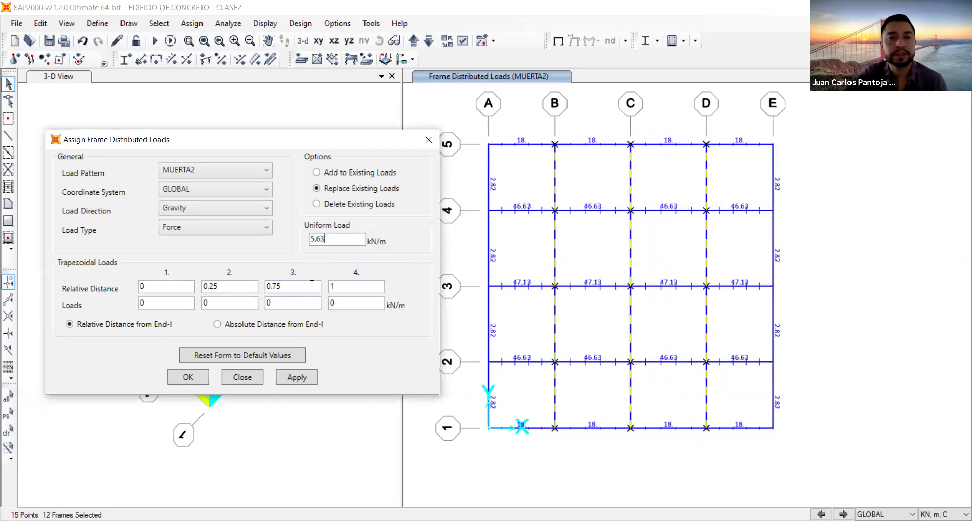
left_click(298, 384)
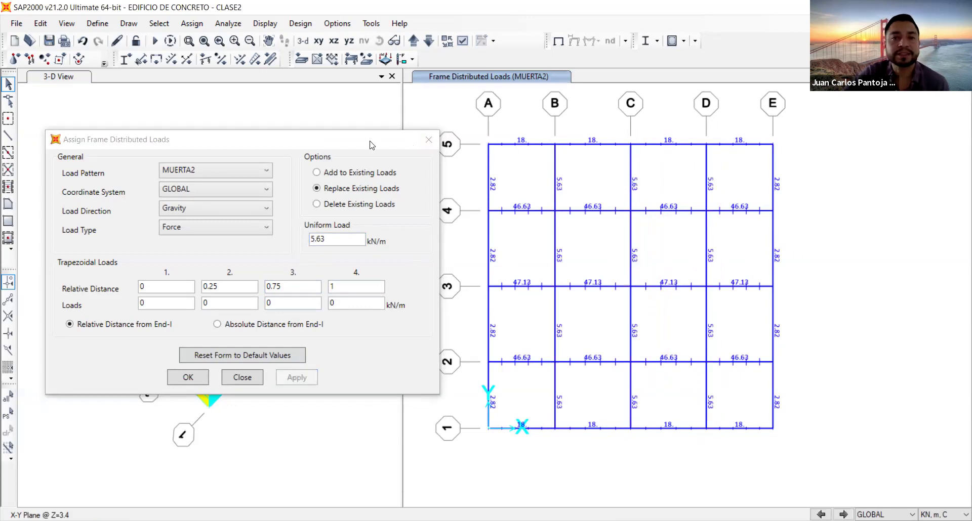
left_click_drag(372, 145, 638, 168)
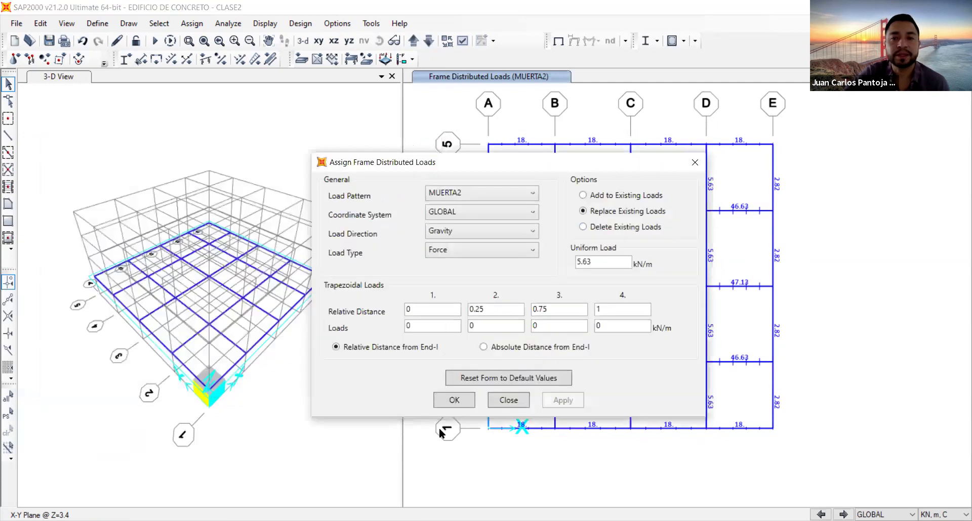
left_click(453, 400)
Display the MUERTA2 span loading forces on the frames in the 3-D view and inspect the beam loads.
left_click(264, 23)
mouse_move(377, 88)
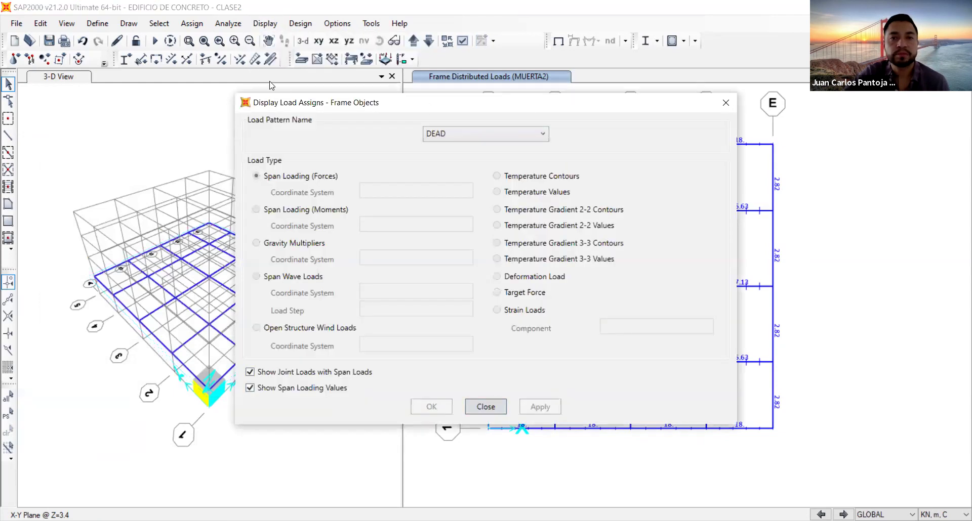
left_click(170, 139)
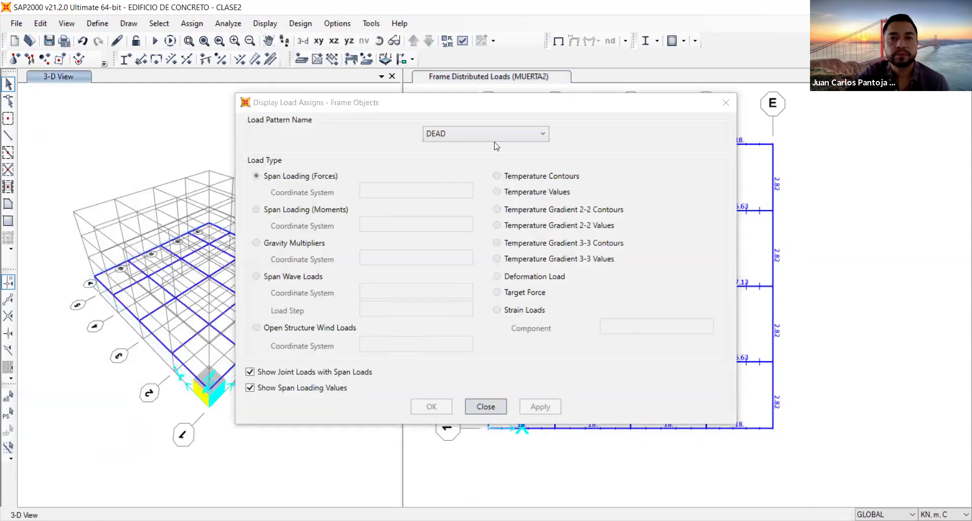
left_click(509, 134)
left_click(496, 177)
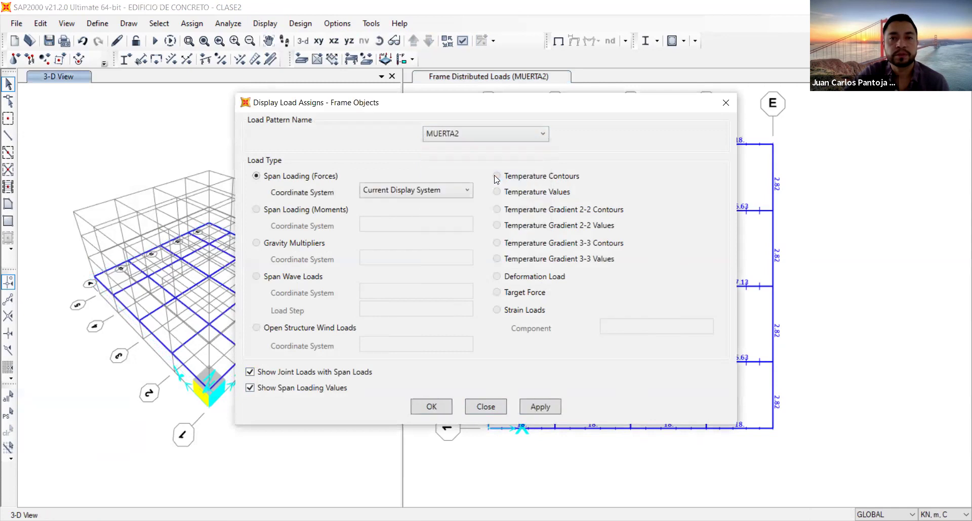
left_click(547, 407)
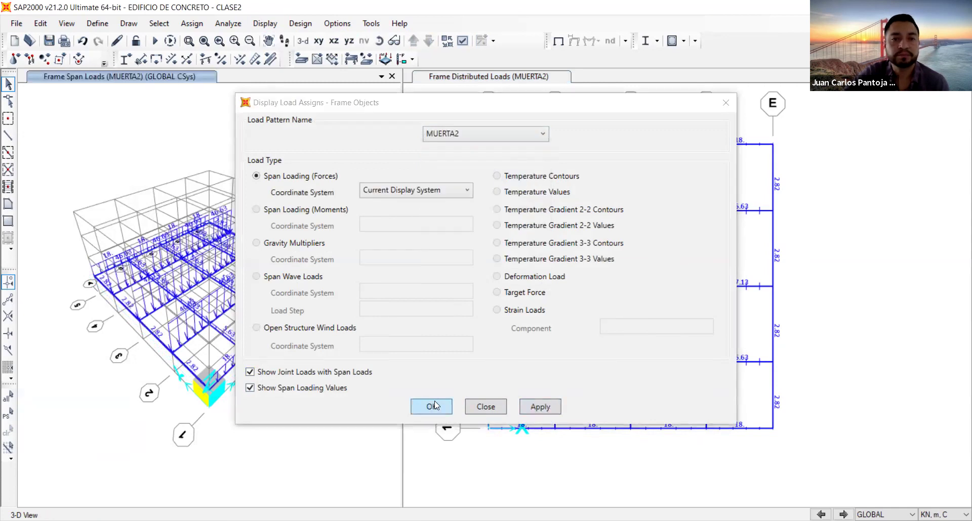
left_click(432, 407)
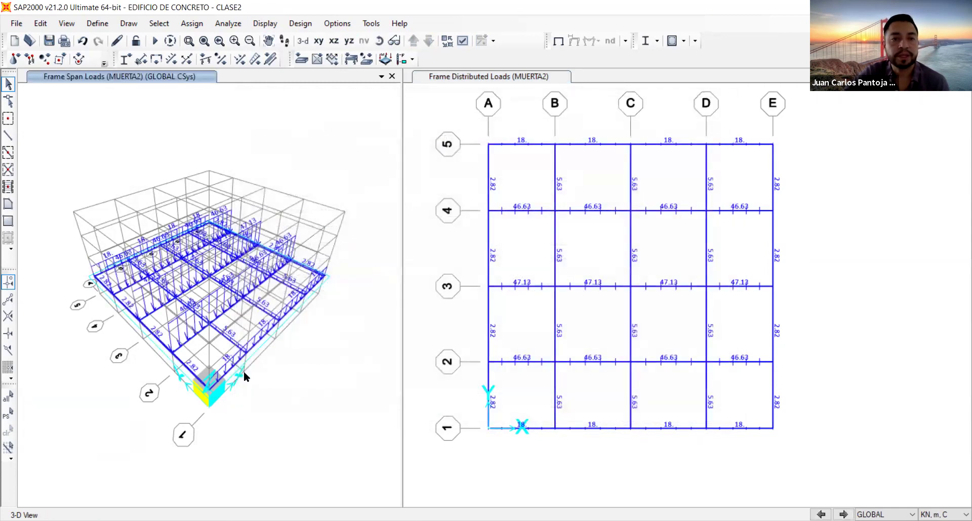
scroll(111, 378, "up", 3)
scroll(111, 378, "down", 3)
scroll(181, 378, "up", 5)
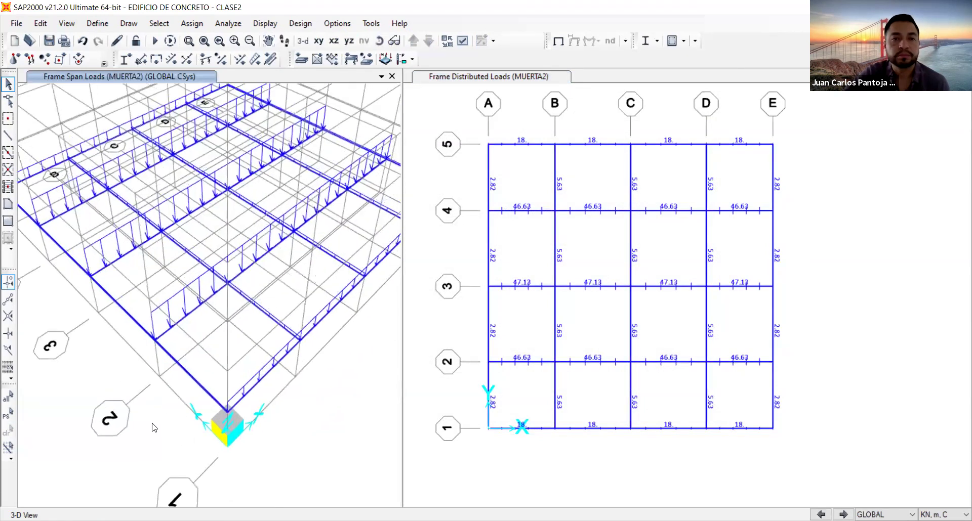
scroll(213, 403, "down", 5)
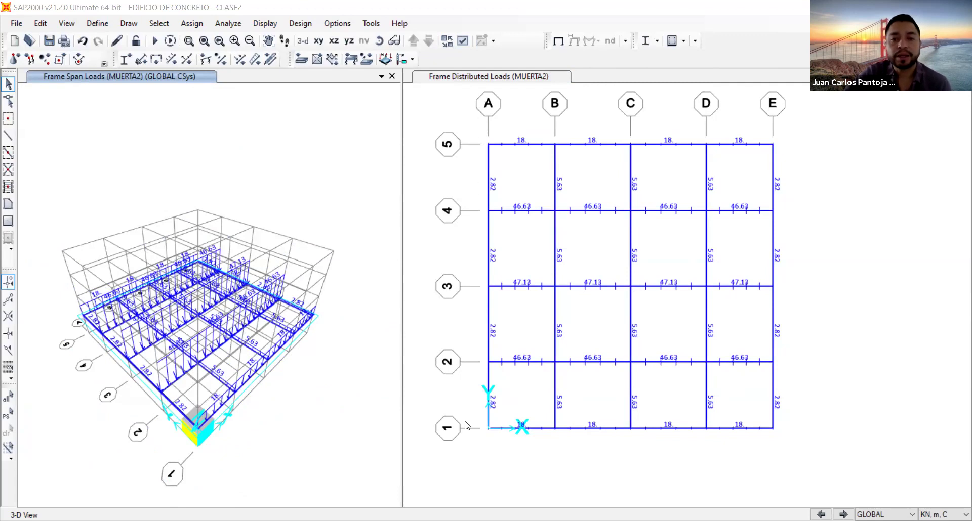
Assign a uniform gravity load of 5.59 kN/m under VIVA1 to the beams along grid lines 1 and 5.
left_click_drag(807, 456, 784, 431)
left_click_drag(464, 129, 792, 148)
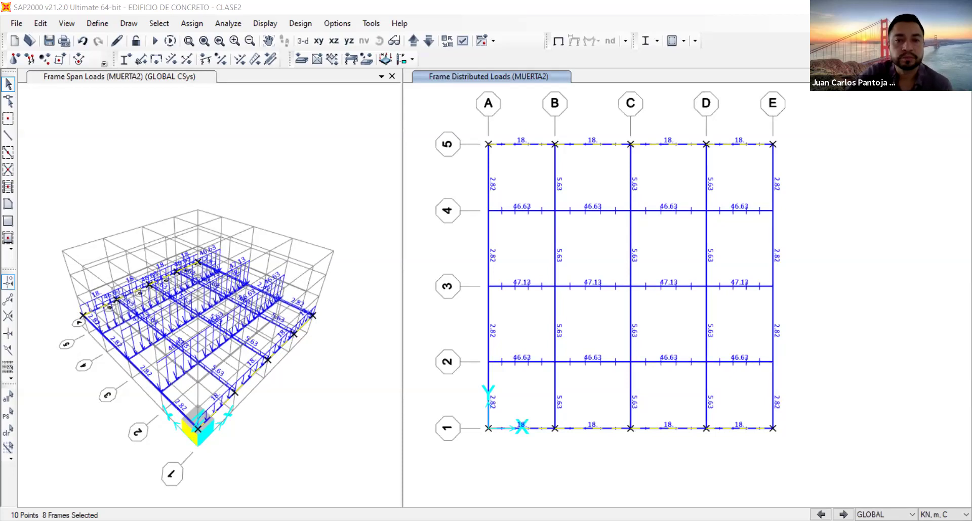
left_click(257, 61)
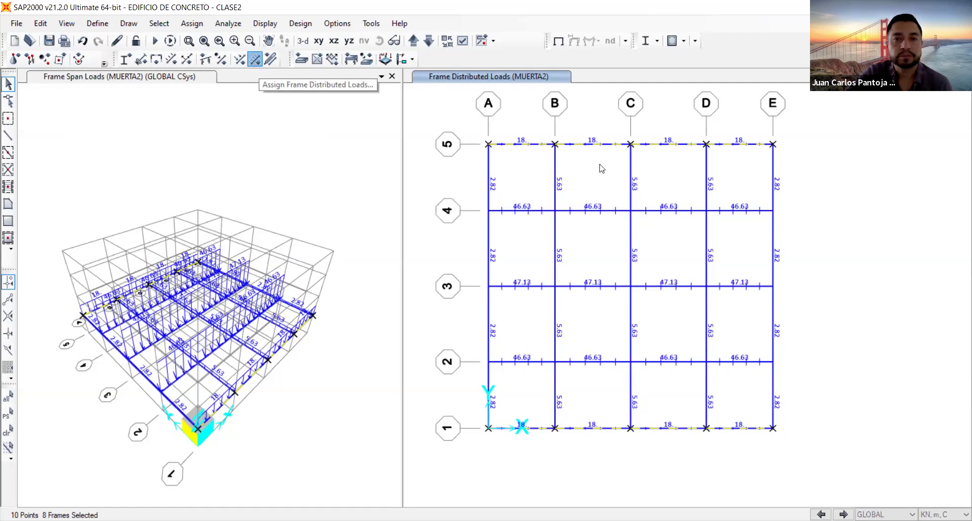
left_click(467, 169)
left_click(467, 244)
double_click(587, 234)
type("59")
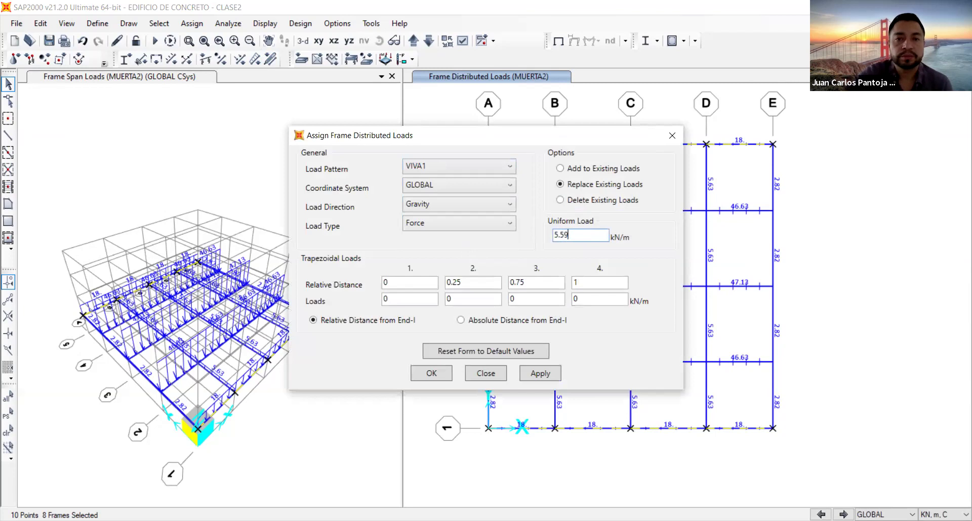
key("alt+Tab")
left_click(545, 376)
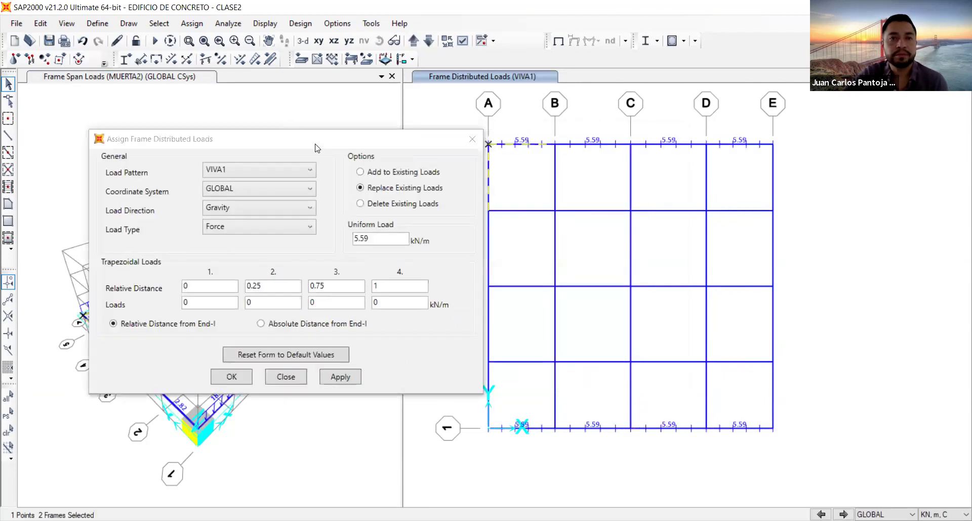
left_click_drag(315, 147, 266, 146)
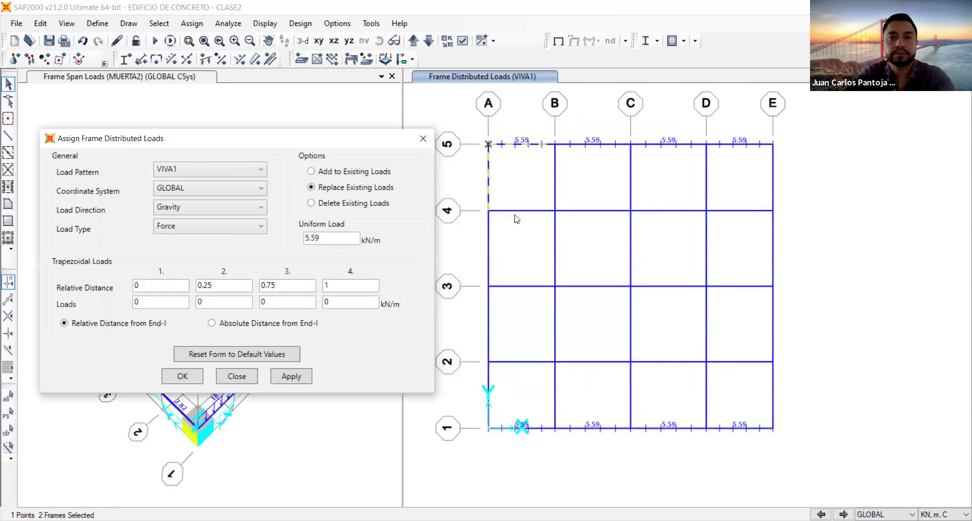
key("Return")
Apply a uniform VIVA1 load of 12.43 kN/m to the beams along grid lines 2 and 4.
left_click_drag(483, 352, 791, 372)
left_click_drag(477, 194, 807, 226)
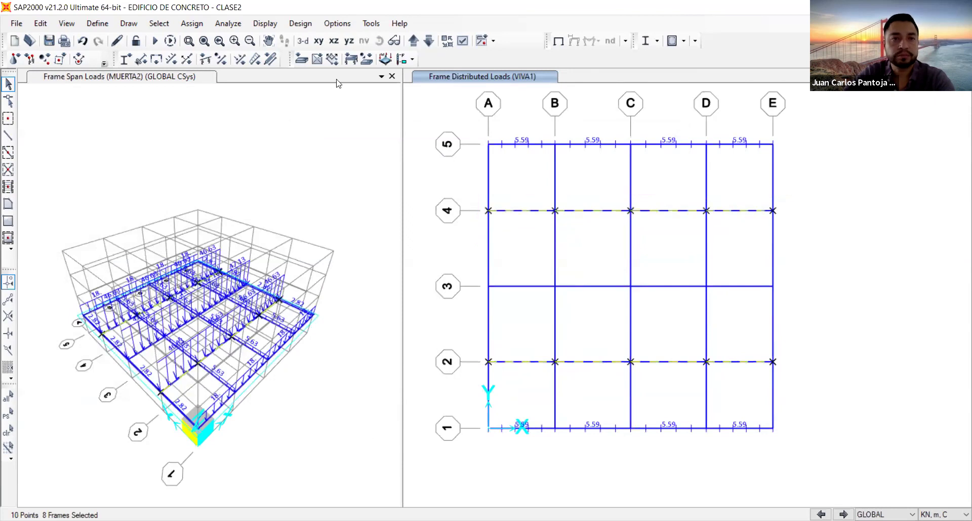
left_click(254, 59)
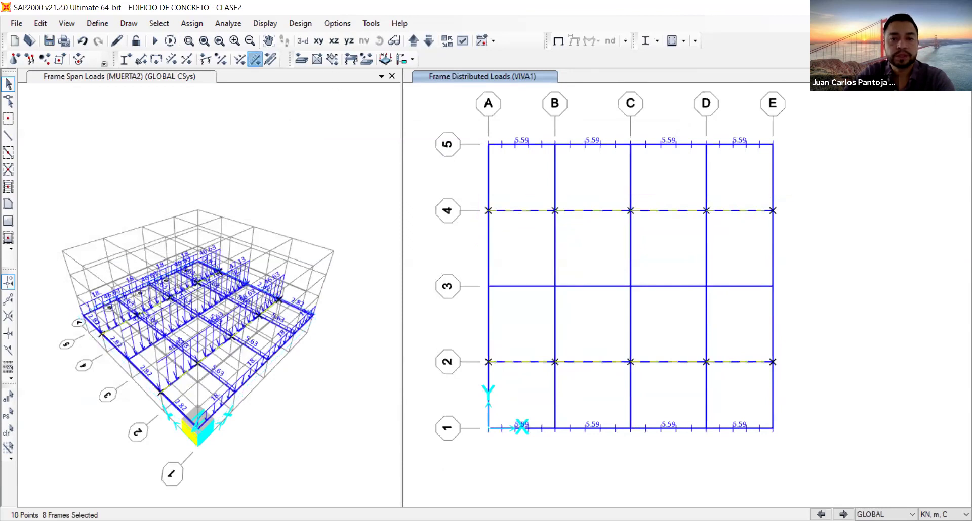
left_click(583, 234)
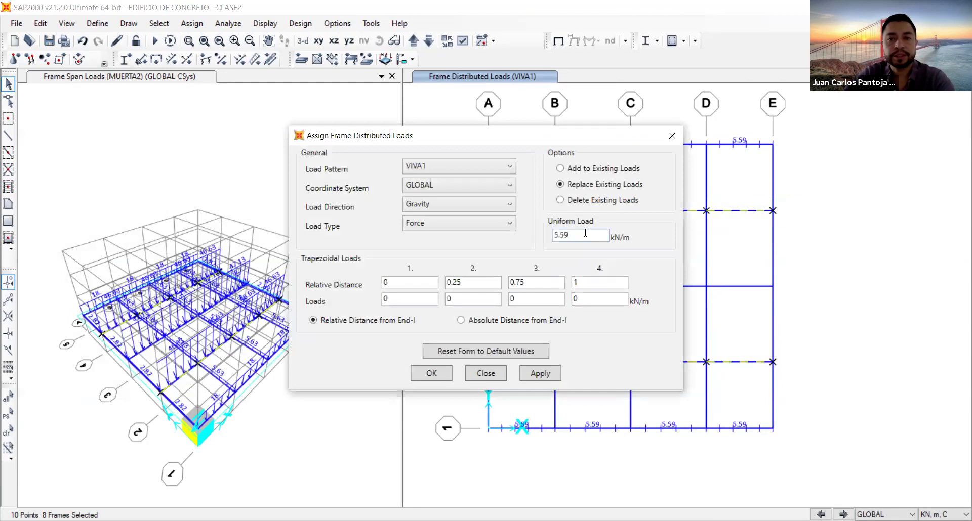
type("12.43")
left_click(540, 374)
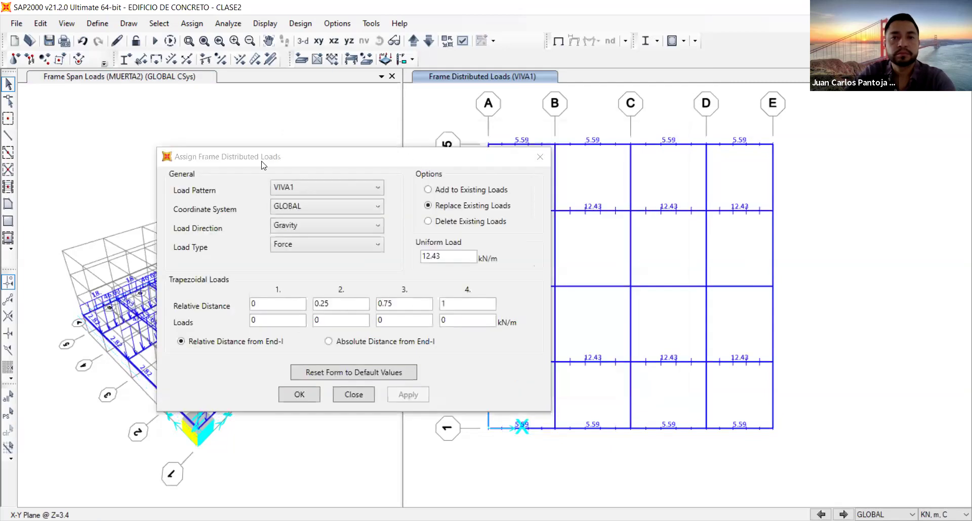
Apply a uniform VIVA1 load of 14.49 kN/m to the beams along grid line 3.
left_click_drag(263, 165, 174, 161)
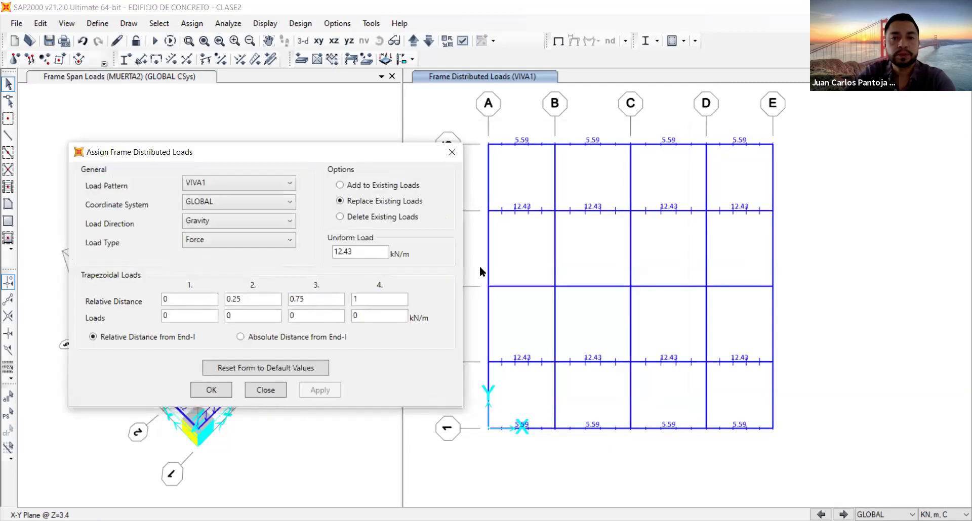
left_click(479, 272)
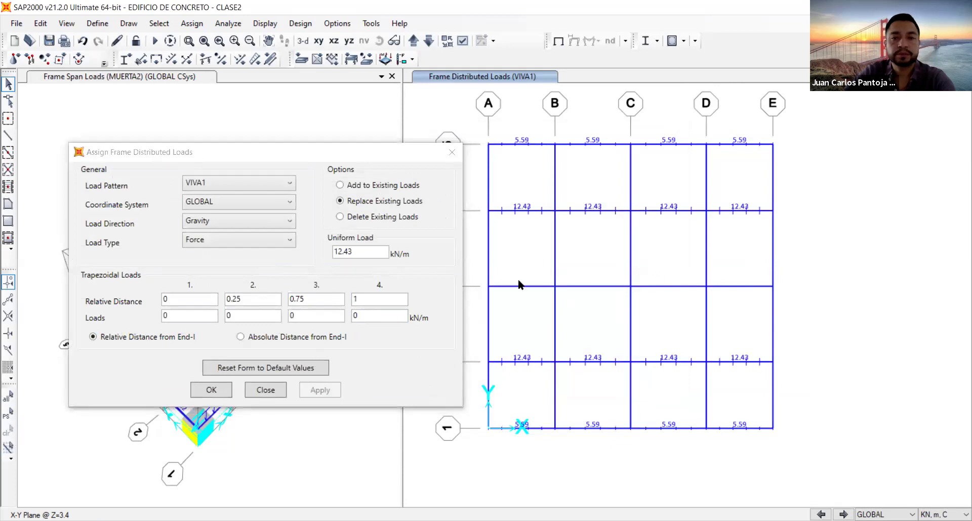
left_click_drag(478, 270, 806, 299)
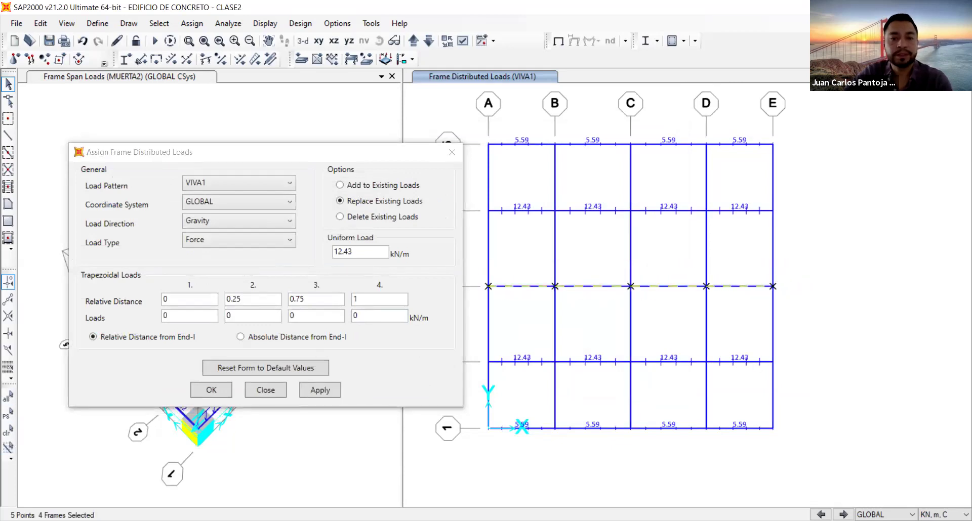
left_click(293, 250)
type("14.49")
left_click(331, 389)
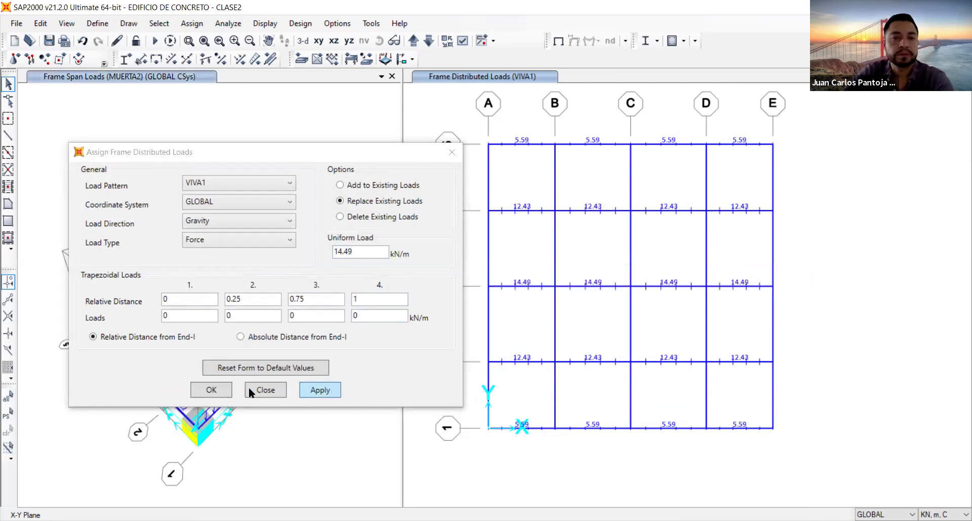
Apply a uniform VIVA1 load of 0.75 kN/m to the beams along grid lines A and E.
mouse_move(477, 121)
left_mouse_down()
mouse_move(512, 364)
mouse_move(508, 440)
left_mouse_up()
left_click_drag(779, 364, 796, 463)
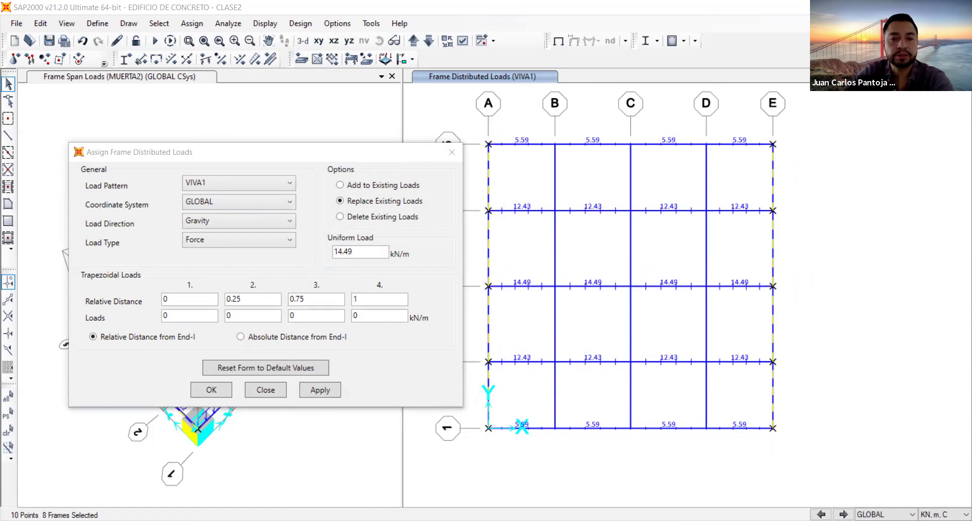
left_click(313, 256)
type("1.5")
key("BackSpace")
key("BackSpace")
key("BackSpace")
type("0.75")
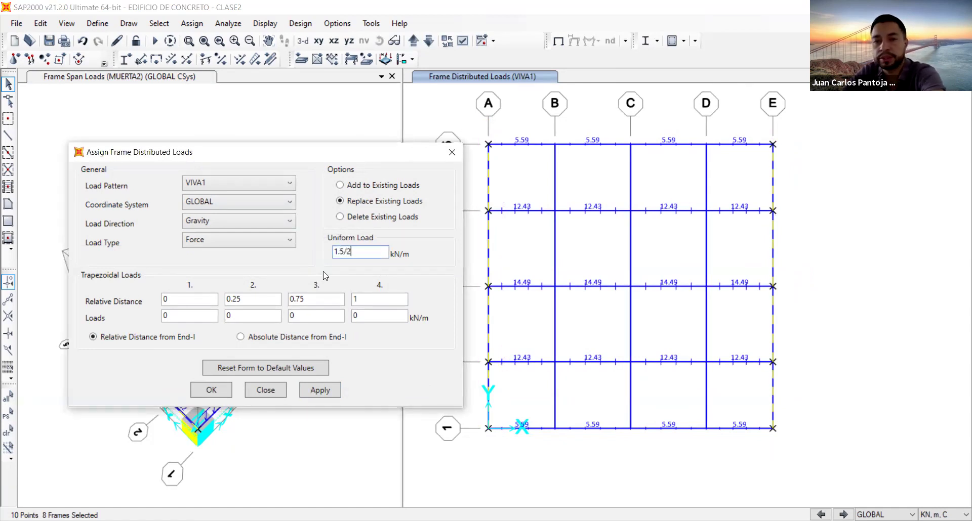
left_click(317, 300)
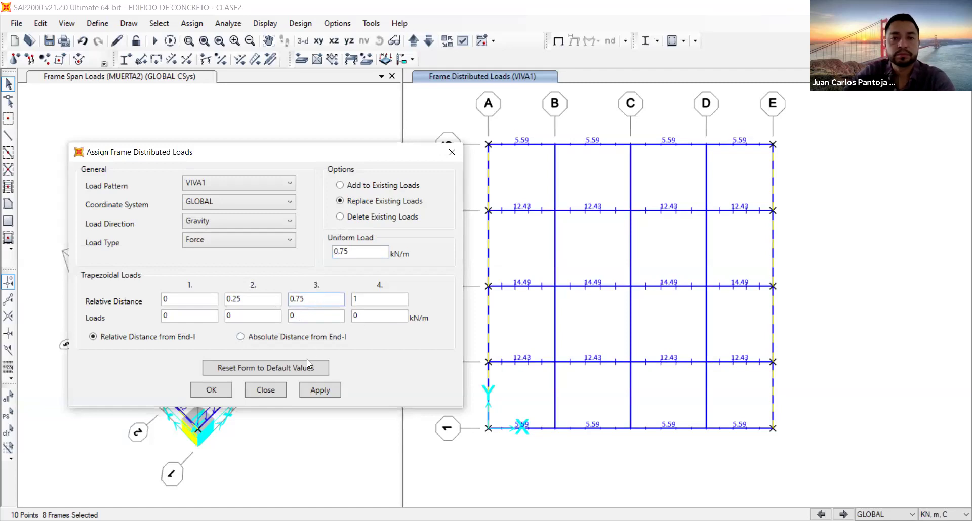
left_click(325, 390)
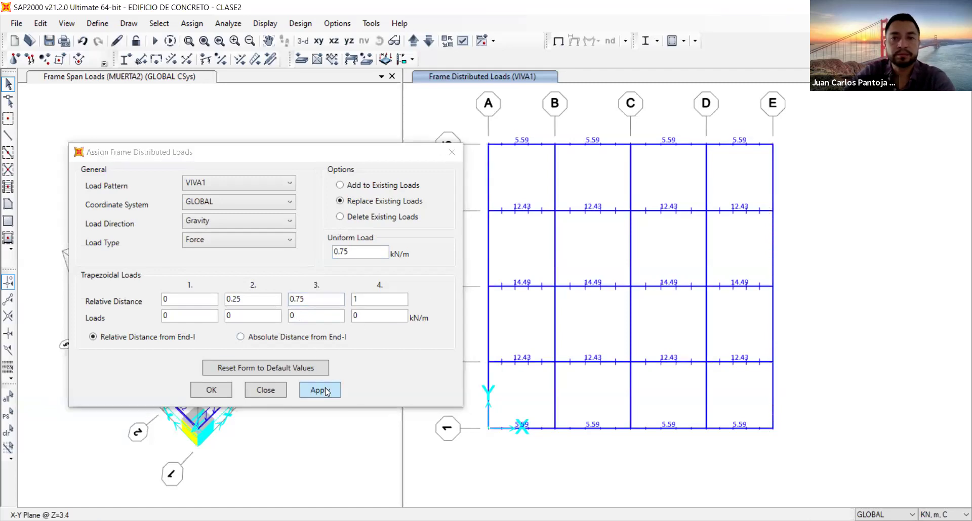
Apply a uniform VIVA1 load of 1.5 kN/m to the beams along grid lines B, C and D.
left_click_drag(567, 351, 572, 444)
left_click_drag(616, 123, 655, 470)
left_click_drag(703, 127, 720, 458)
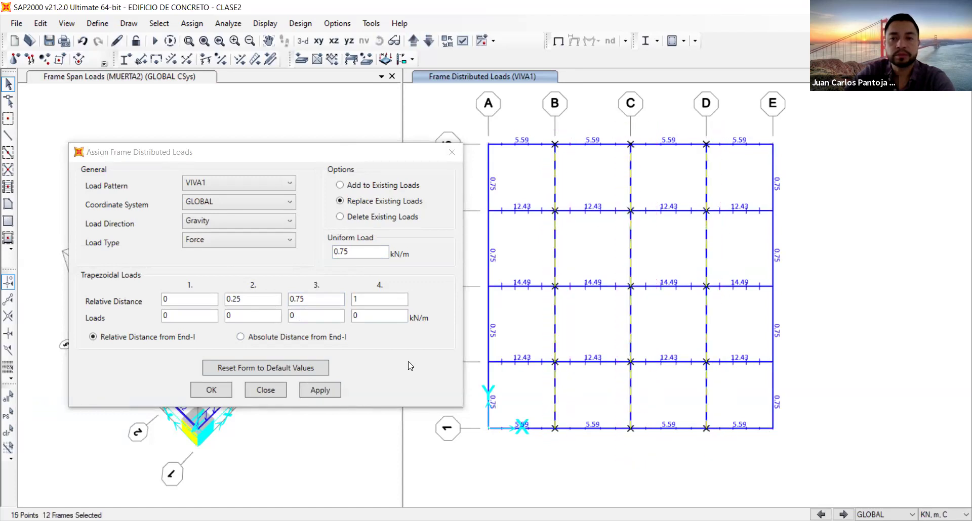
left_click(310, 251)
type("1.5")
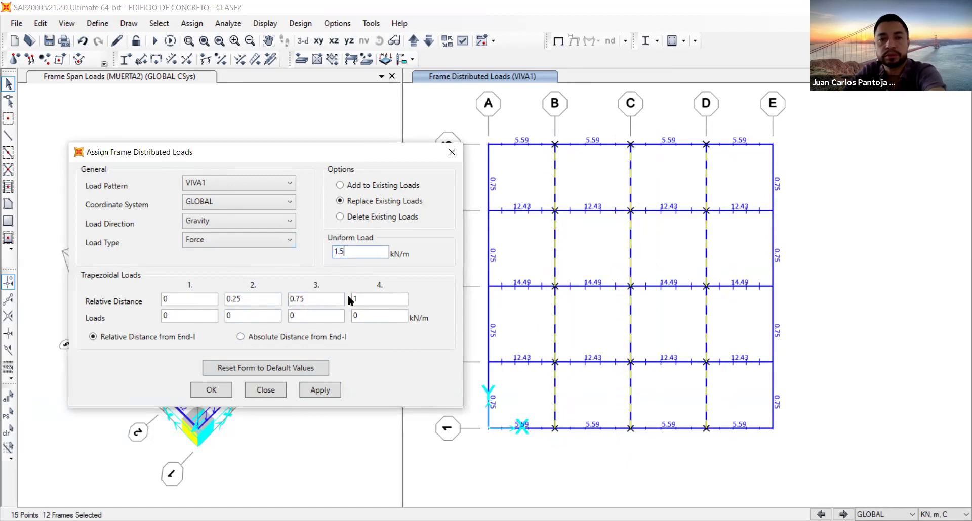
left_click(327, 391)
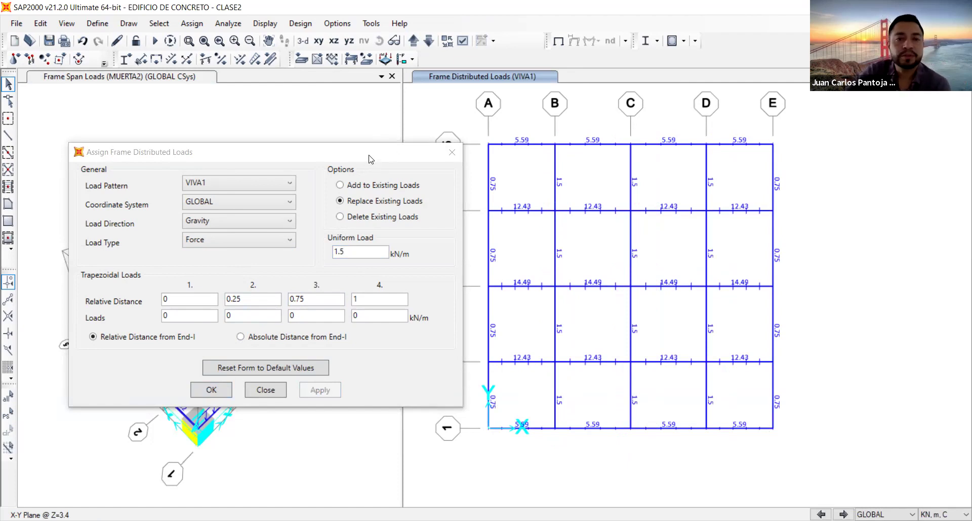
left_click_drag(254, 153, 247, 133)
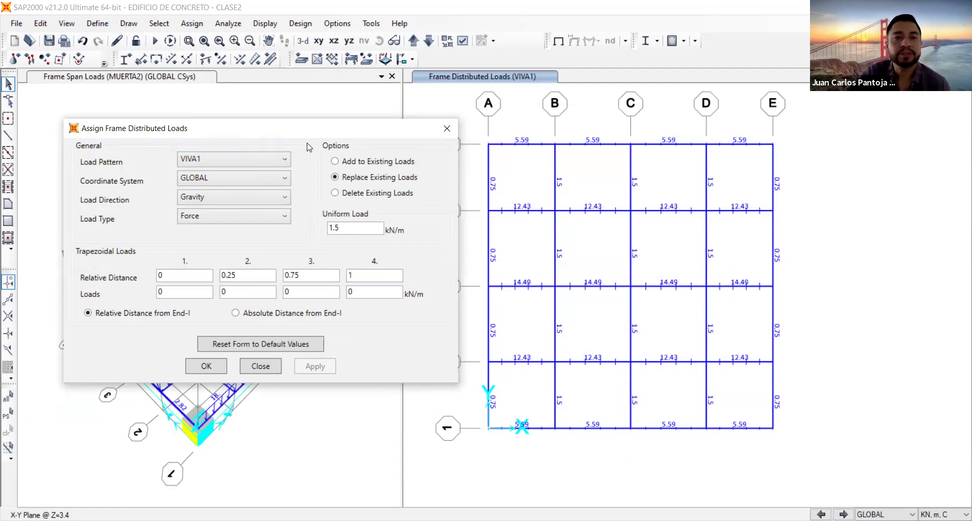
left_click(260, 160)
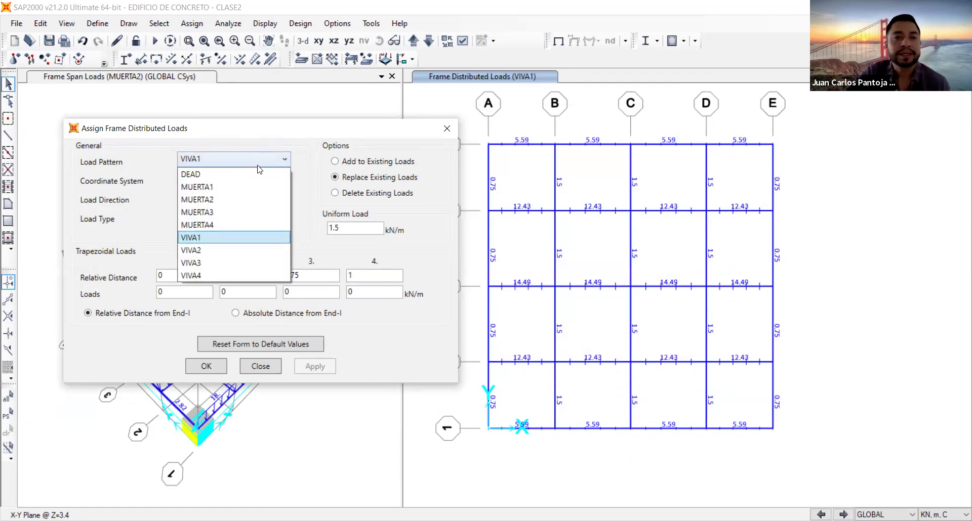
left_click(250, 199)
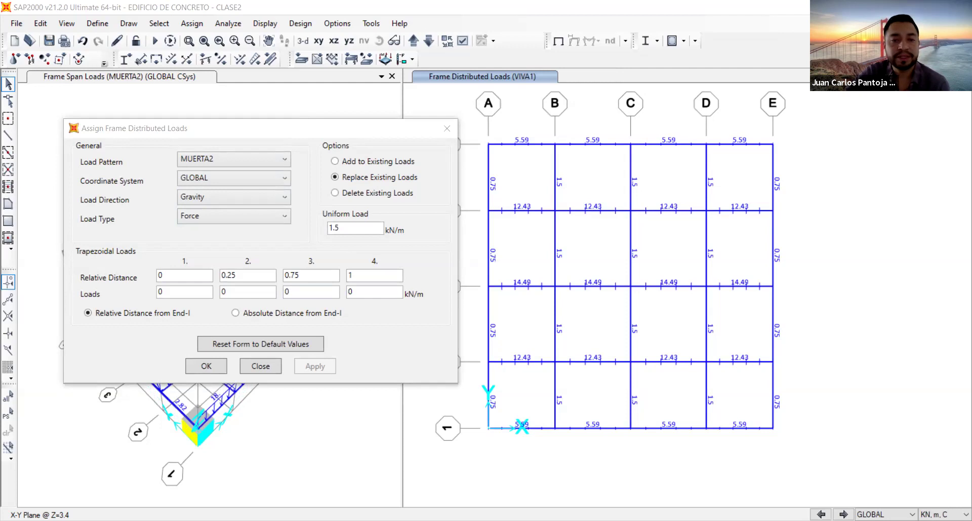
left_click(238, 159)
left_click(255, 216)
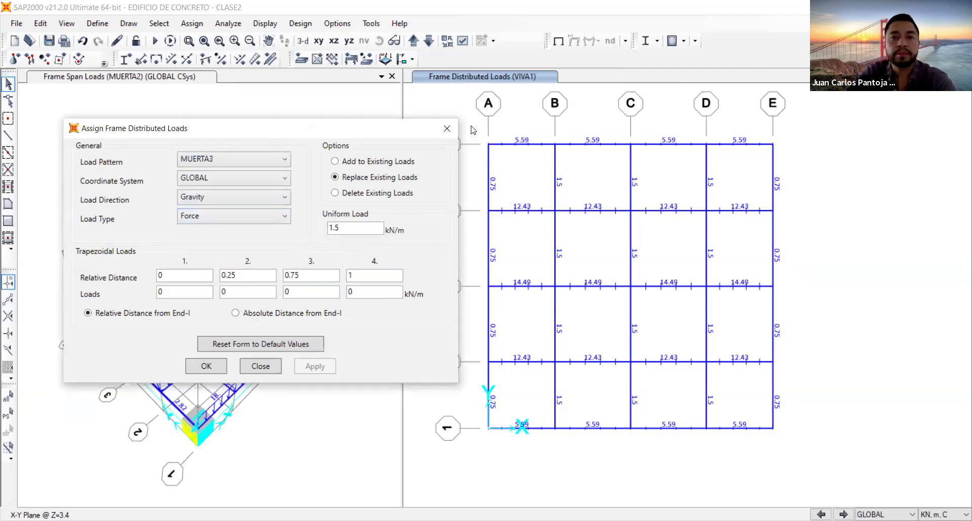
left_click(447, 128)
Apply a uniform MUERTA3 gravity load of 8 kN/m to the perimeter beams along grid lines A, E, 1 and 5.
left_click(254, 56)
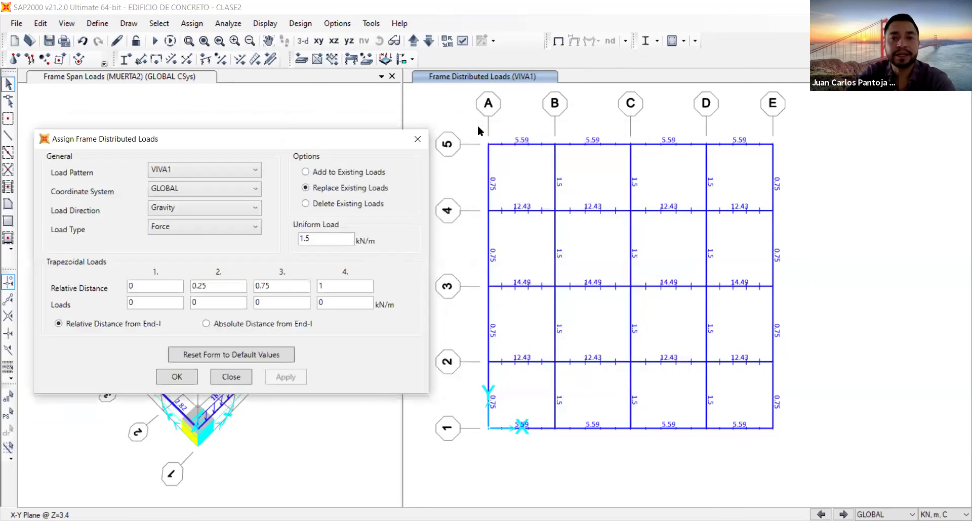
left_click_drag(478, 126, 499, 466)
left_click_drag(762, 122, 796, 450)
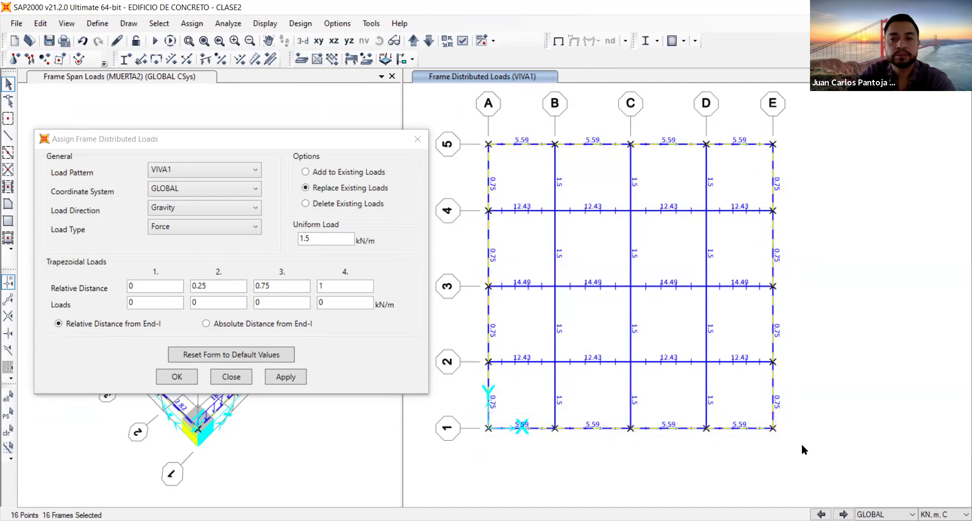
left_click(218, 171)
left_click(190, 226)
double_click(343, 235)
double_click(303, 238)
key("alt+Tab")
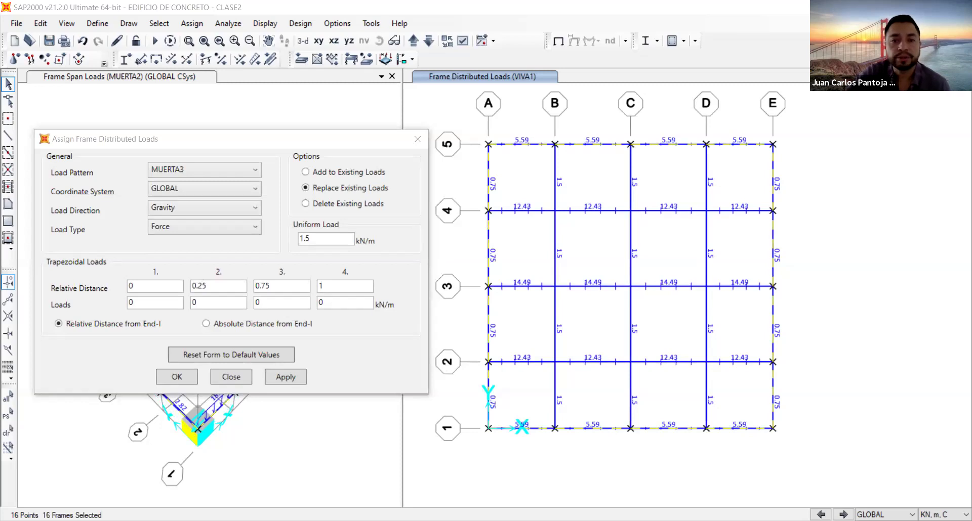
key("alt+Tab")
type("8")
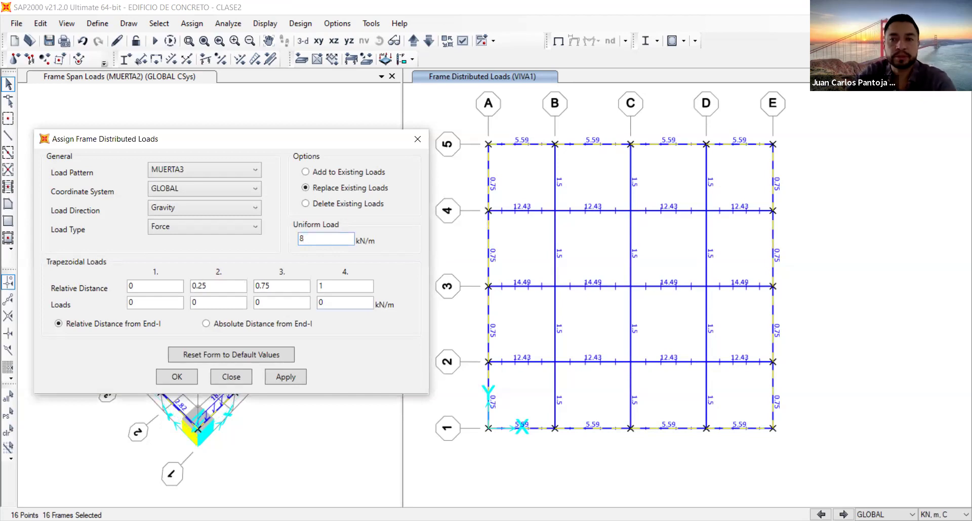
key("alt+Tab")
left_click(288, 376)
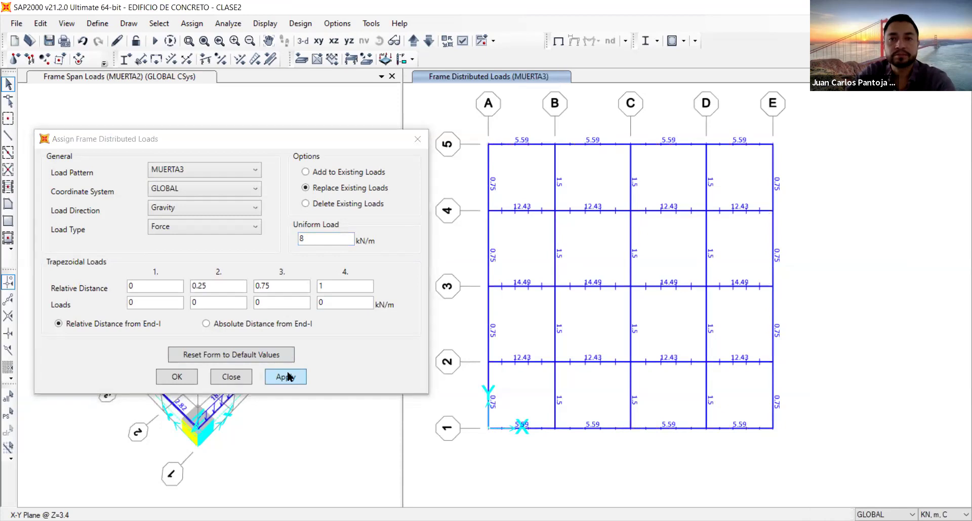
left_click(287, 376)
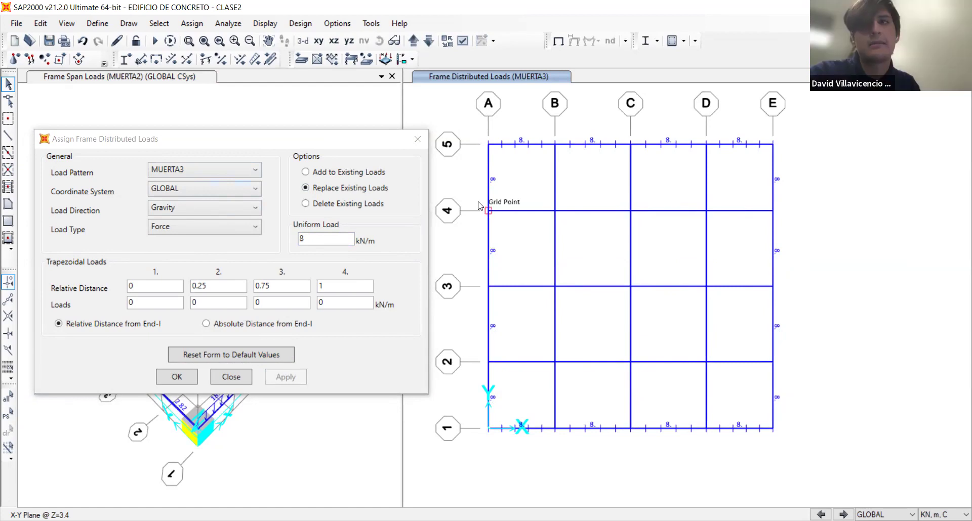
left_click(199, 171)
left_click(201, 235)
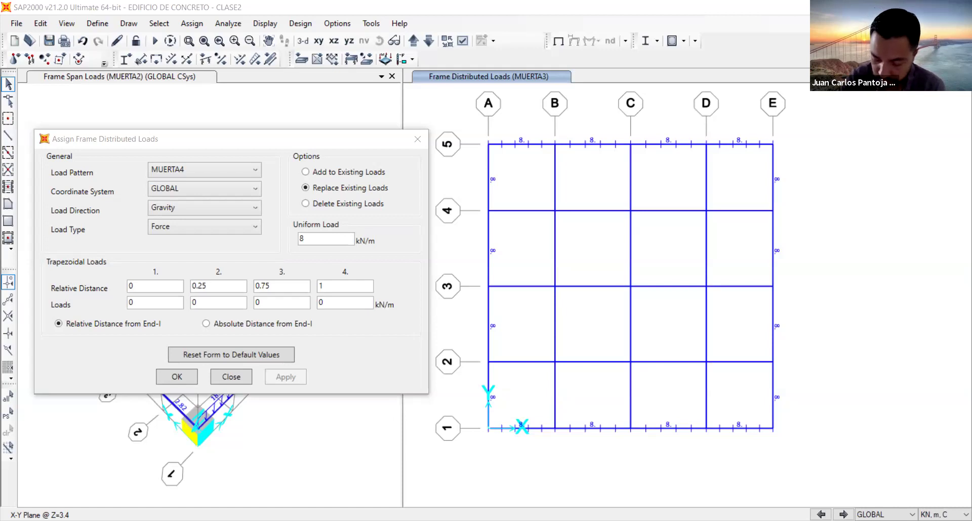
left_click_drag(555, 362, 554, 438)
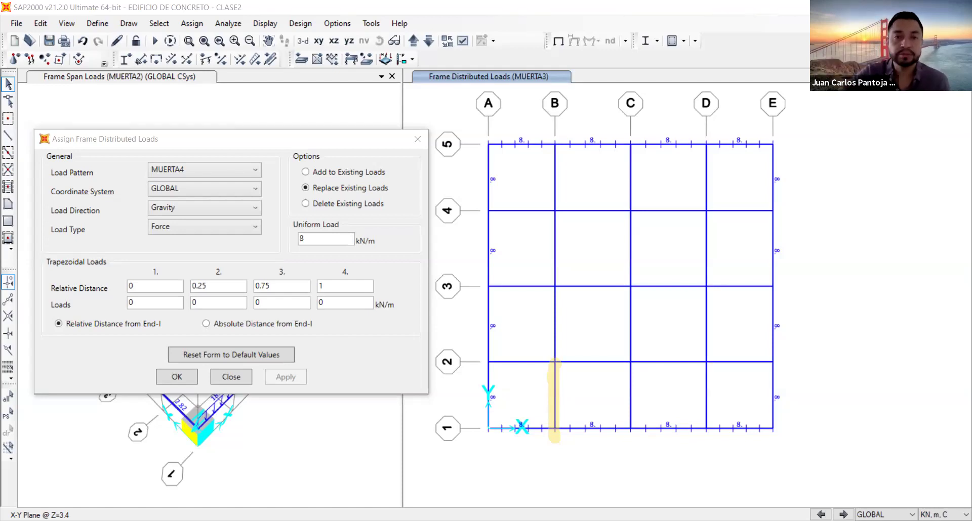
left_click(411, 136)
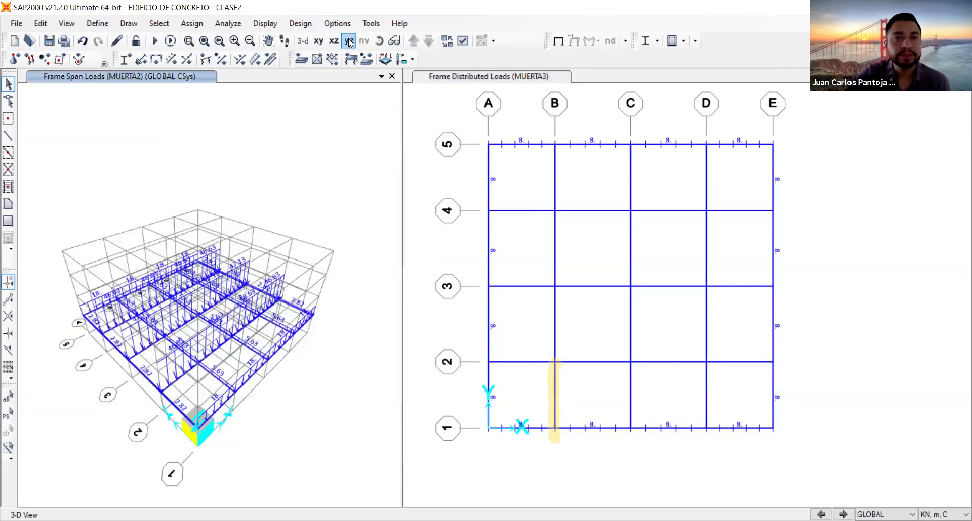
Show the undeformed shape in the 3-D view and get a closer look at the beams near grid line 1.
left_click(557, 43)
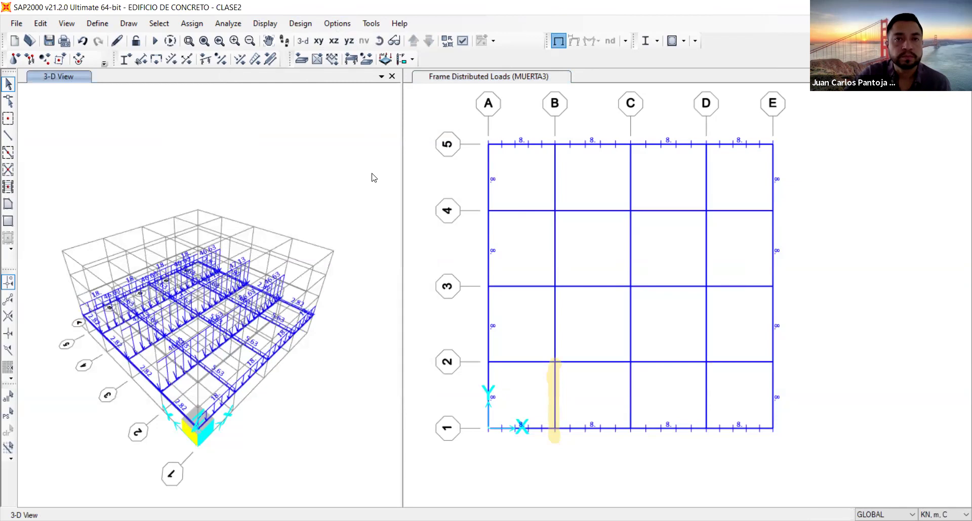
left_click(380, 41)
left_click_drag(292, 293, 213, 410)
scroll(212, 410, "up", 2)
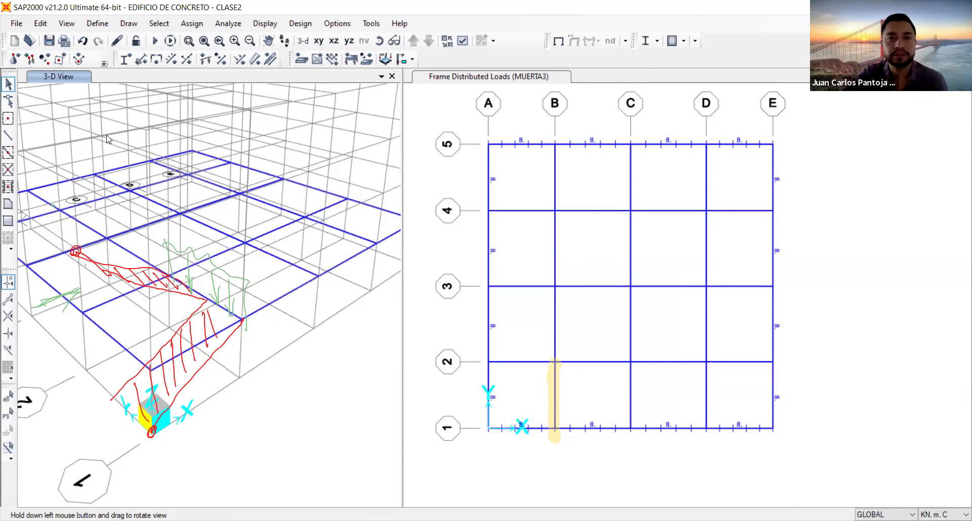
Apply a uniform MUERTA4 gravity load of 15 kN/m to the grid line B beam between grid lines 1 and 2.
left_click(555, 396)
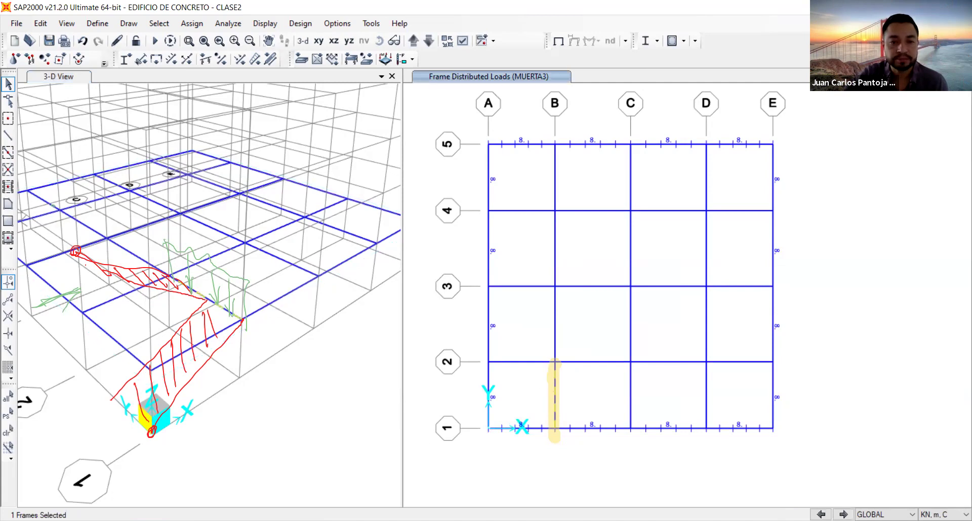
left_click(254, 61)
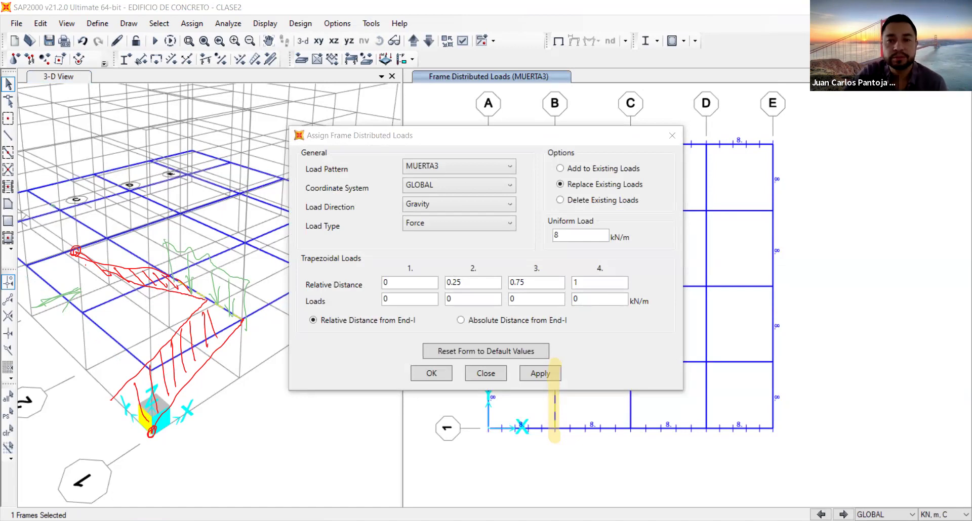
left_click(459, 161)
left_click(448, 160)
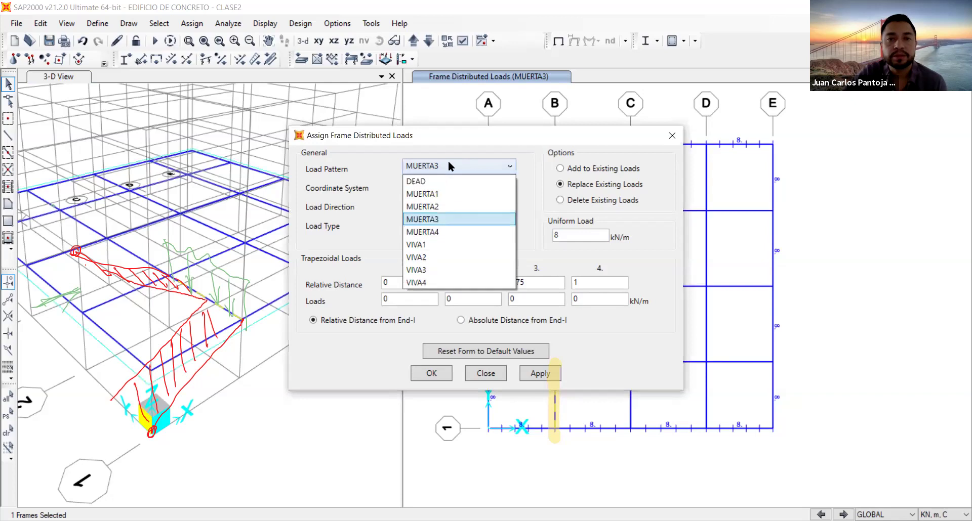
left_click(442, 239)
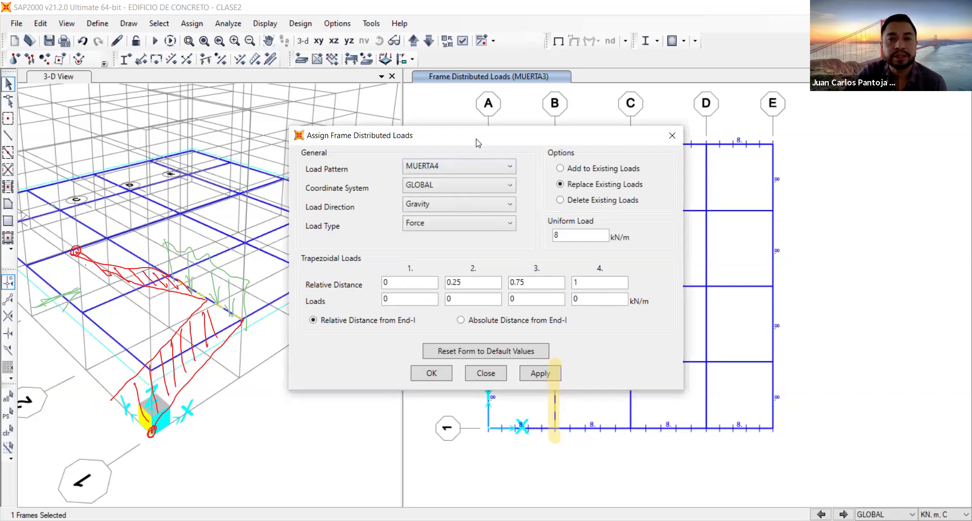
left_click_drag(355, 135, 81, 126)
double_click(309, 226)
type("15")
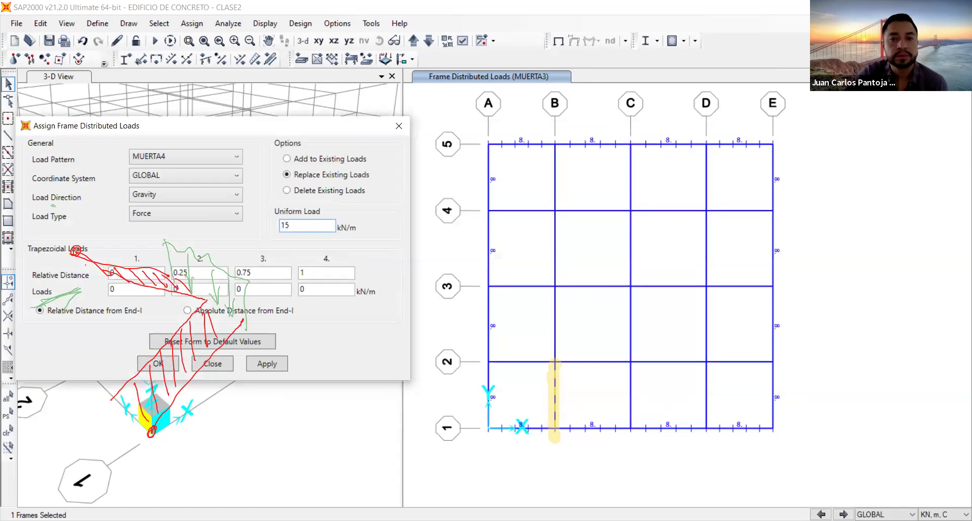
left_click(267, 365)
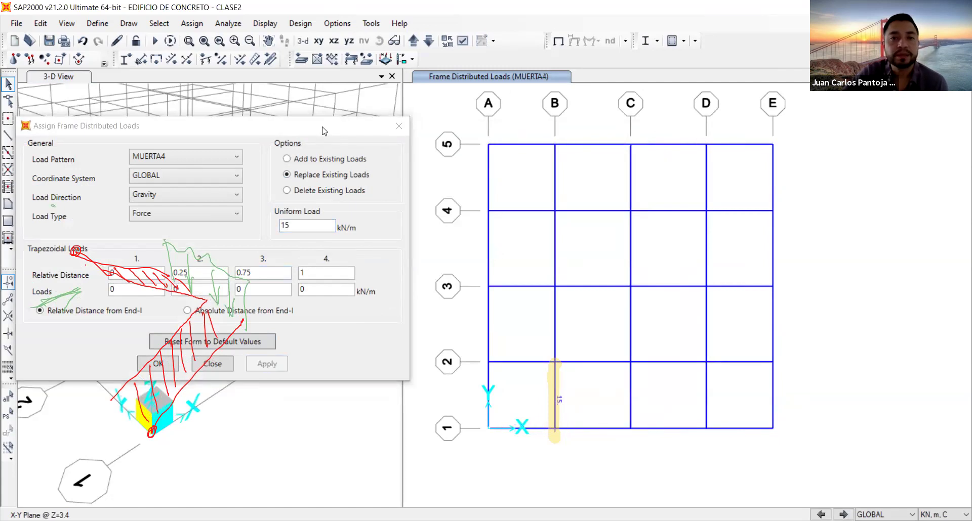
Assign a uniform MUERTA4 moment of 3 kN-m/m about local direction 1 to the grid line B beam between lines 1 and 2.
left_click_drag(242, 127, 264, 153)
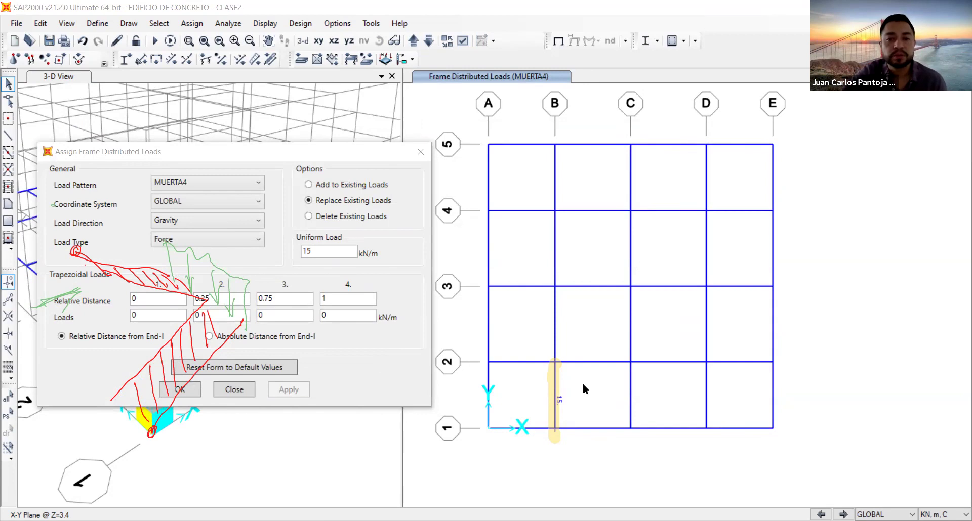
left_click(555, 388)
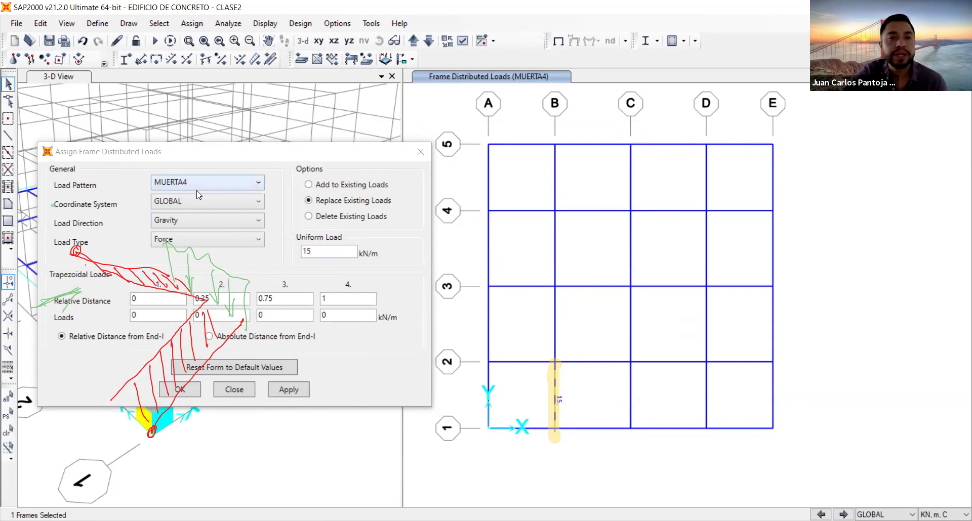
left_click(200, 205)
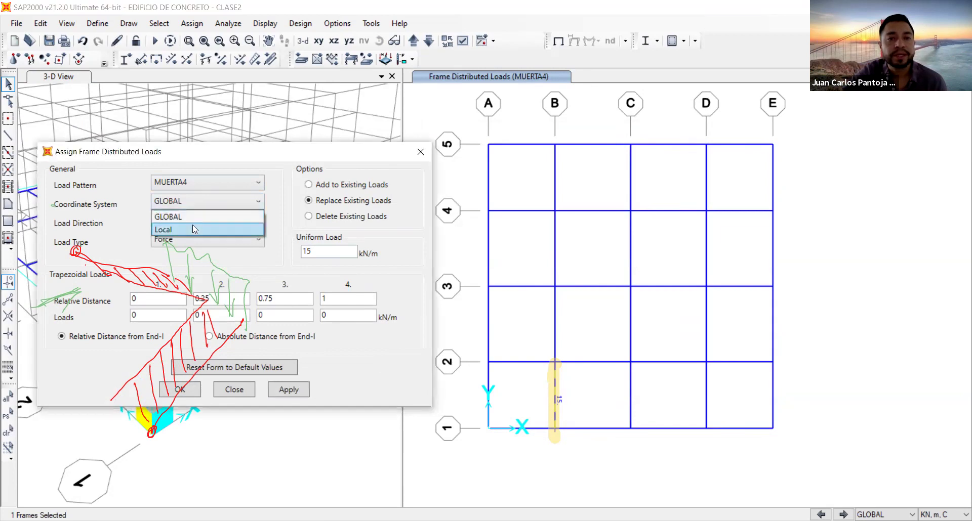
left_click(191, 232)
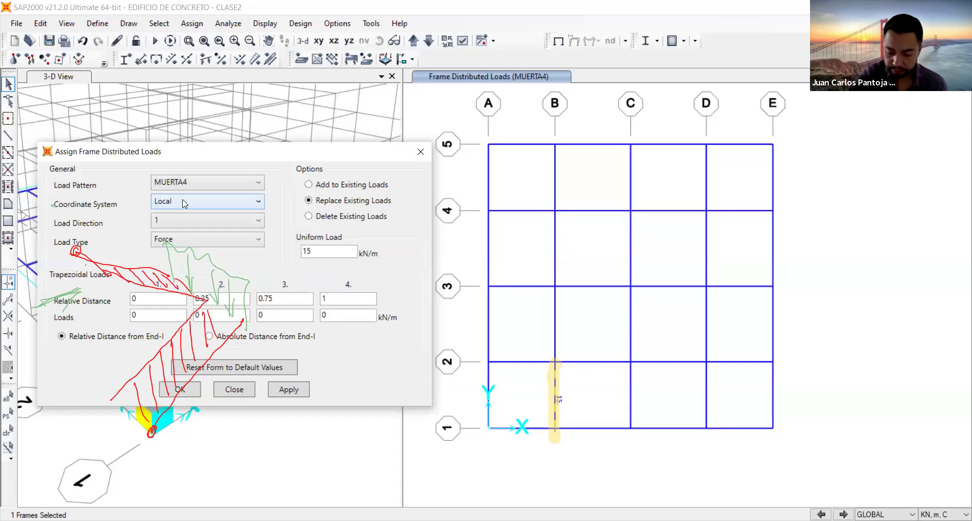
key("Escape")
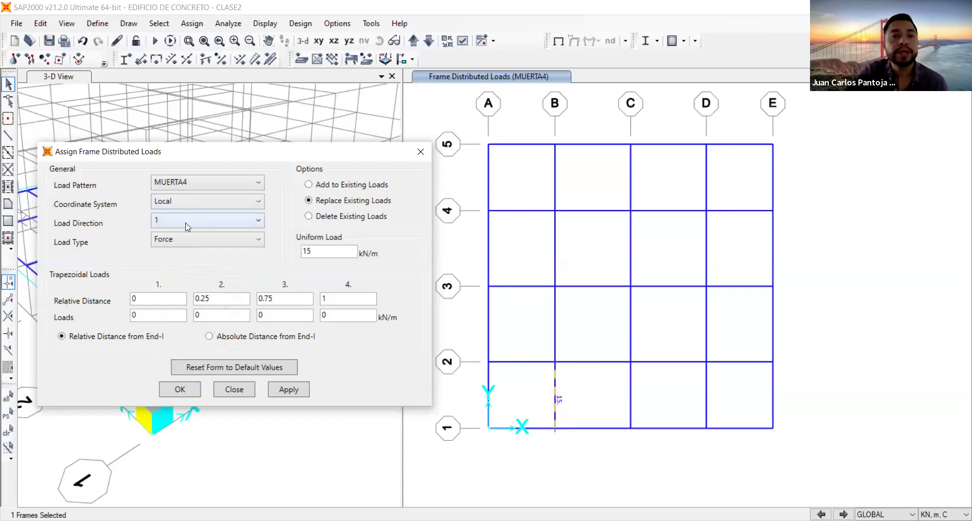
left_click(188, 223)
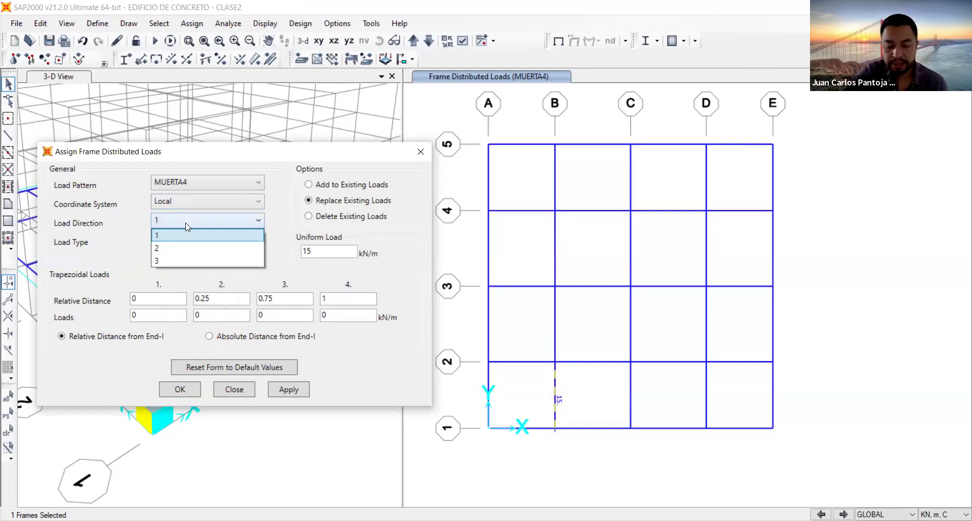
left_click(159, 233)
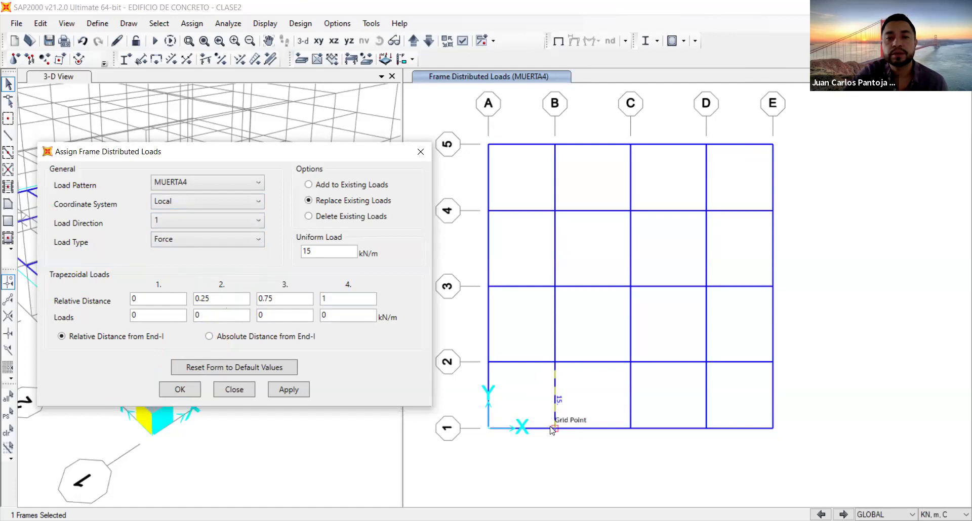
left_click(203, 244)
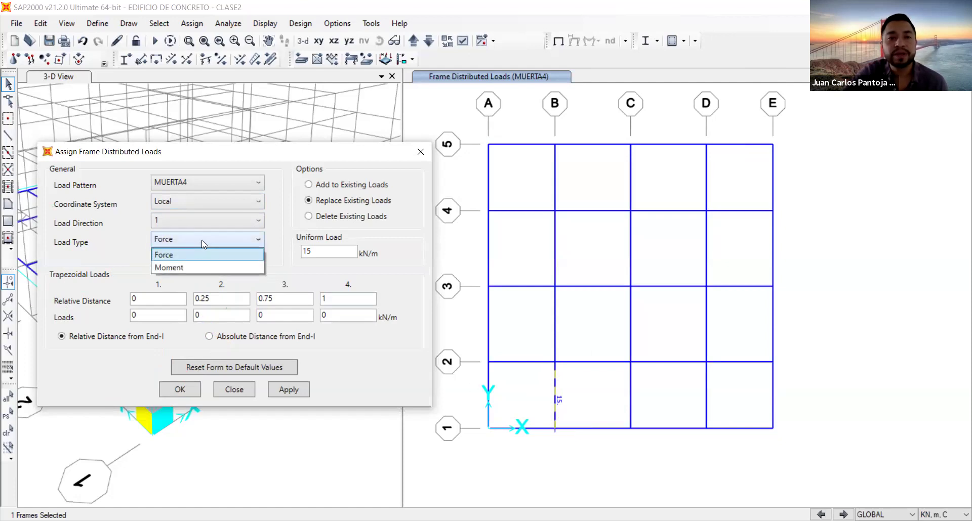
left_click(199, 265)
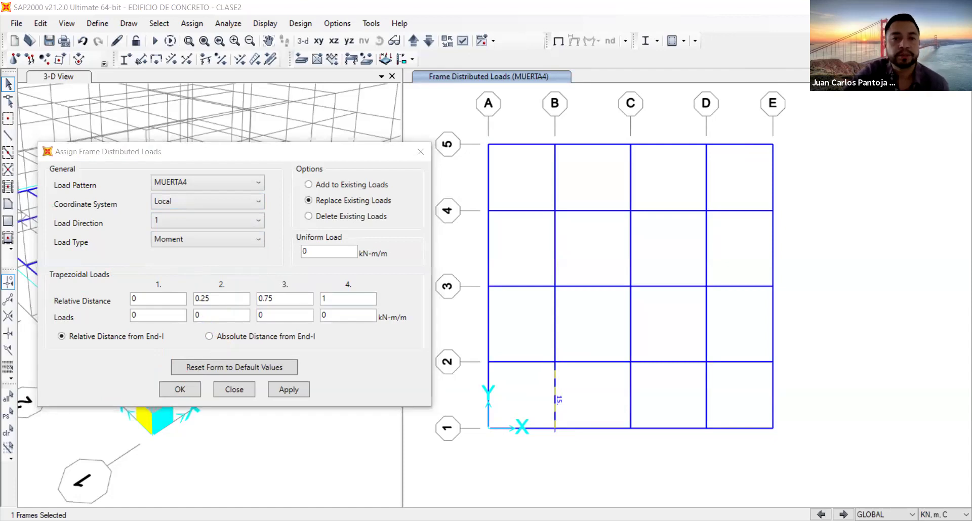
type("3")
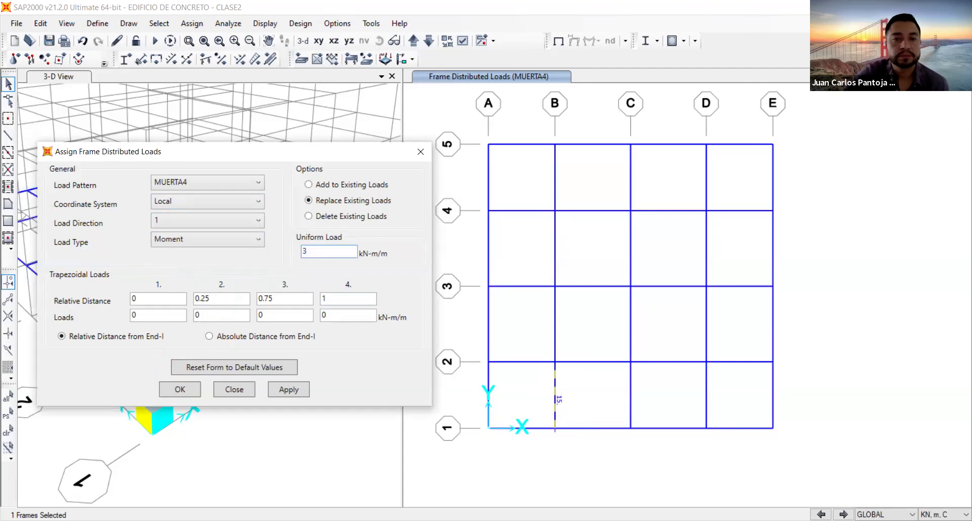
left_click(297, 389)
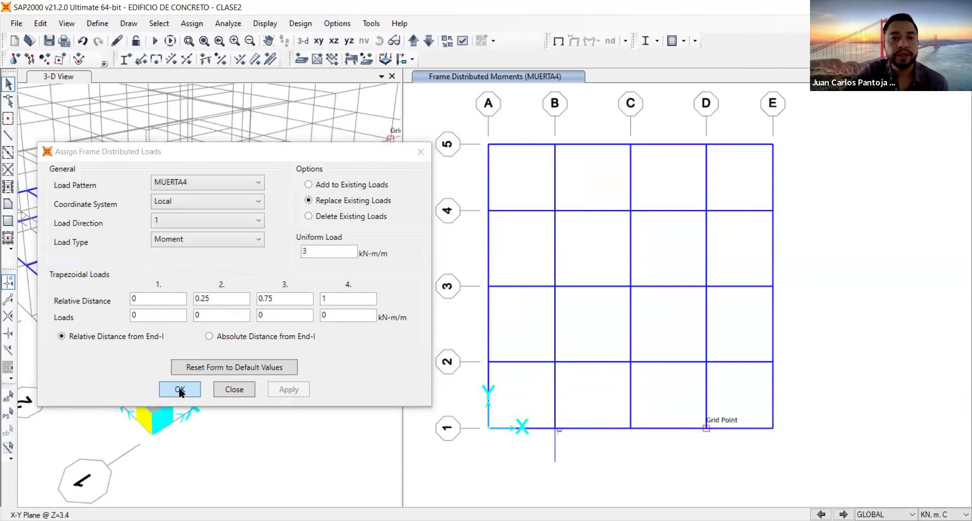
key("Return")
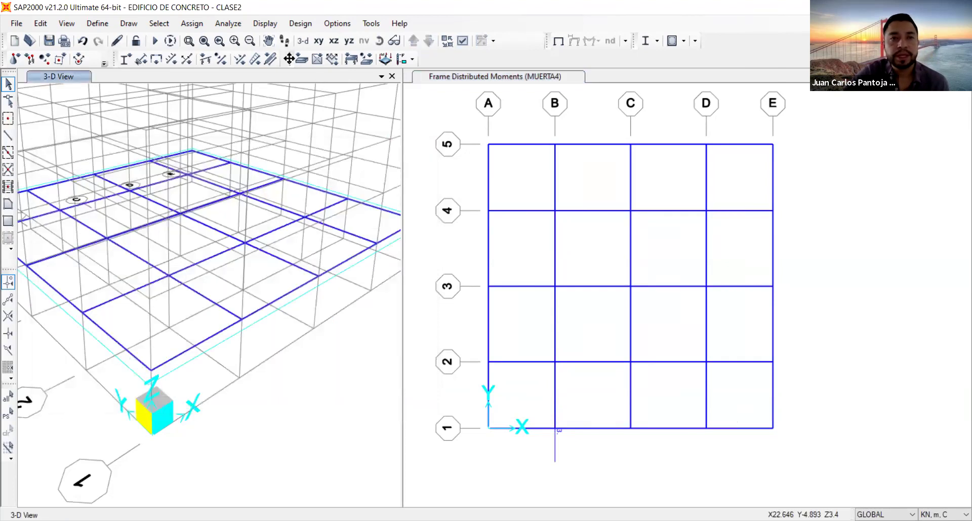
Display the MUERTA4 span moment loads on the frame objects in the 3-D view.
left_click(264, 23)
mouse_move(354, 89)
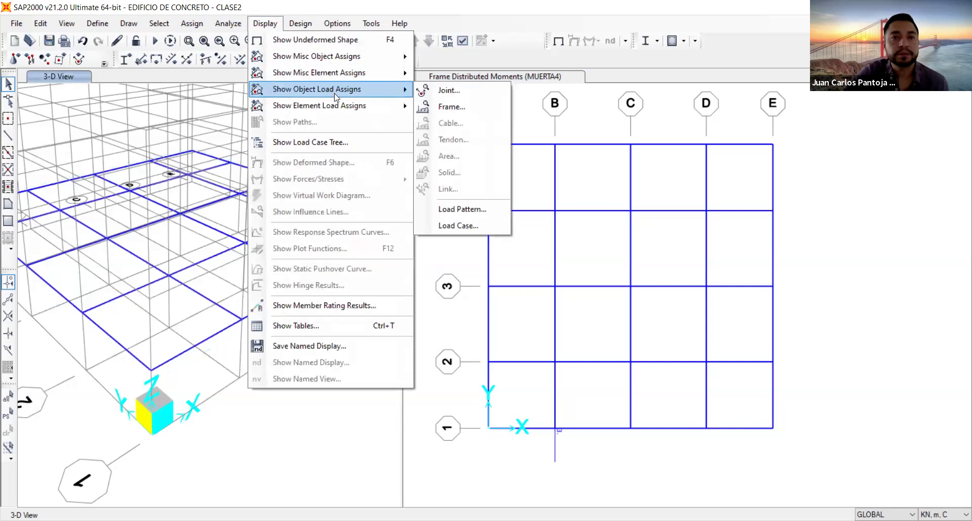
left_click(450, 101)
left_click(493, 132)
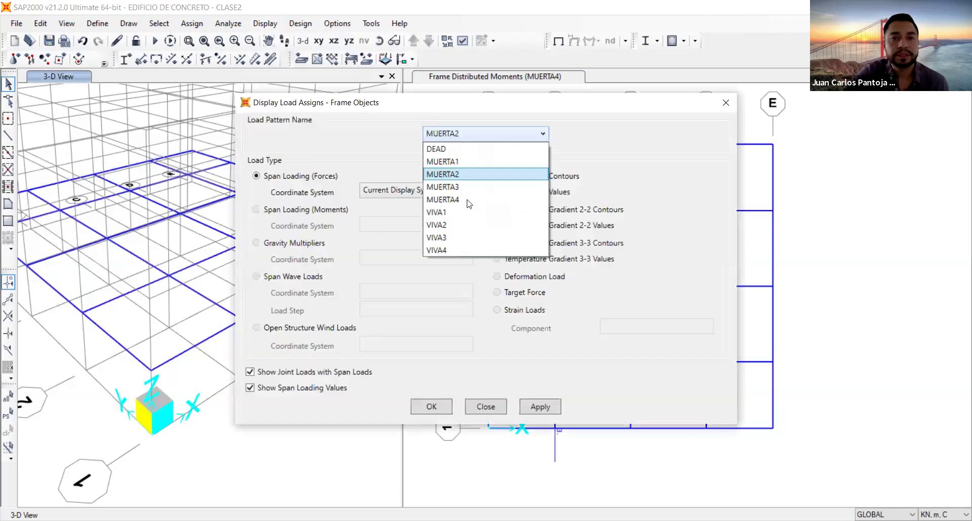
left_click(466, 202)
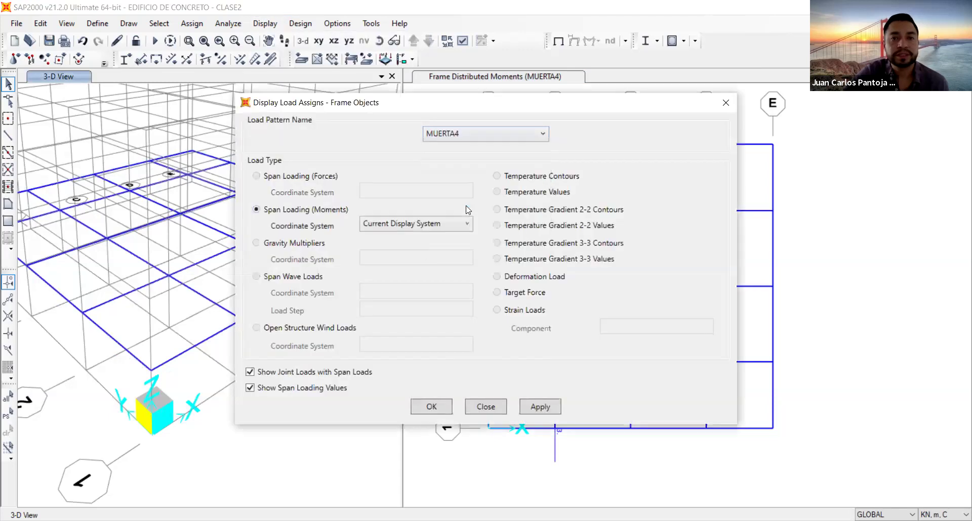
left_click(419, 414)
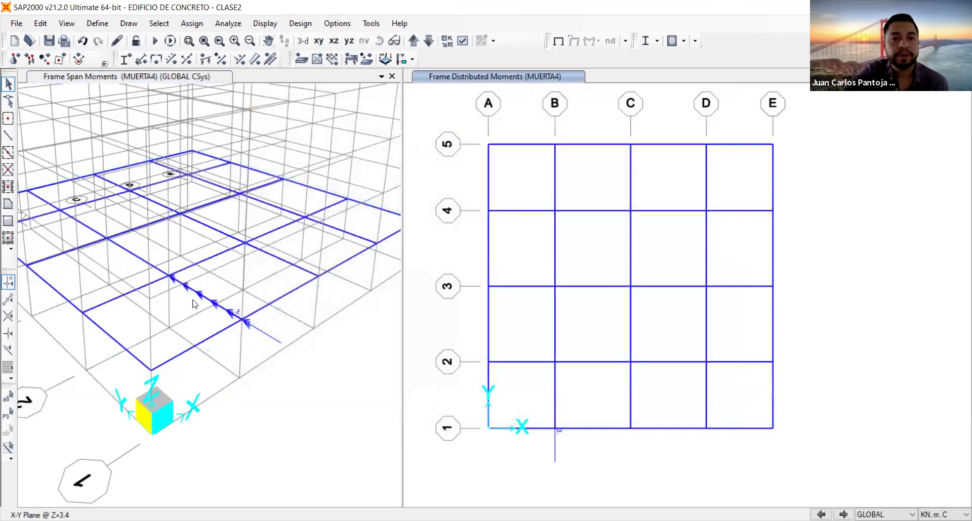
Check the assigned loads of the grid line B beam between grid lines 1 and 2 in its object information.
scroll(192, 303, "up", 3)
left_click(226, 303)
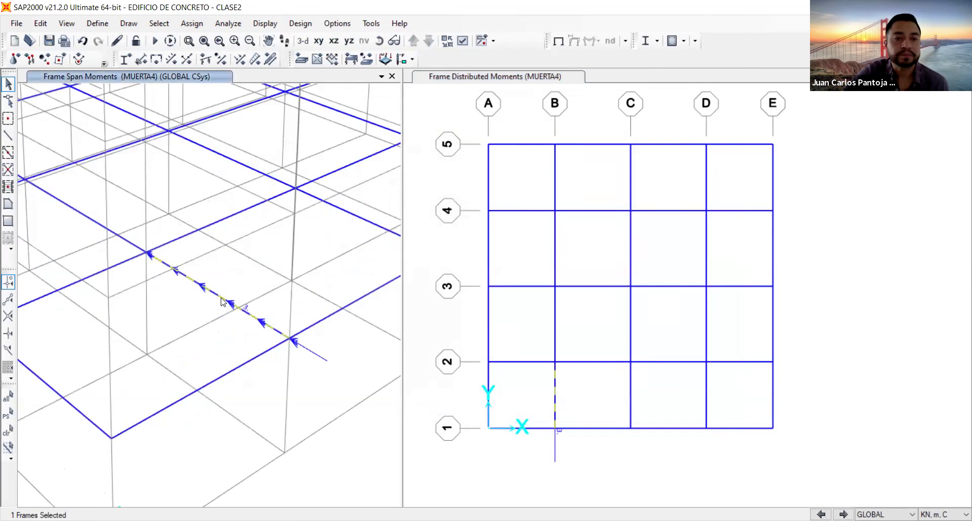
left_click(444, 132)
left_click(421, 133)
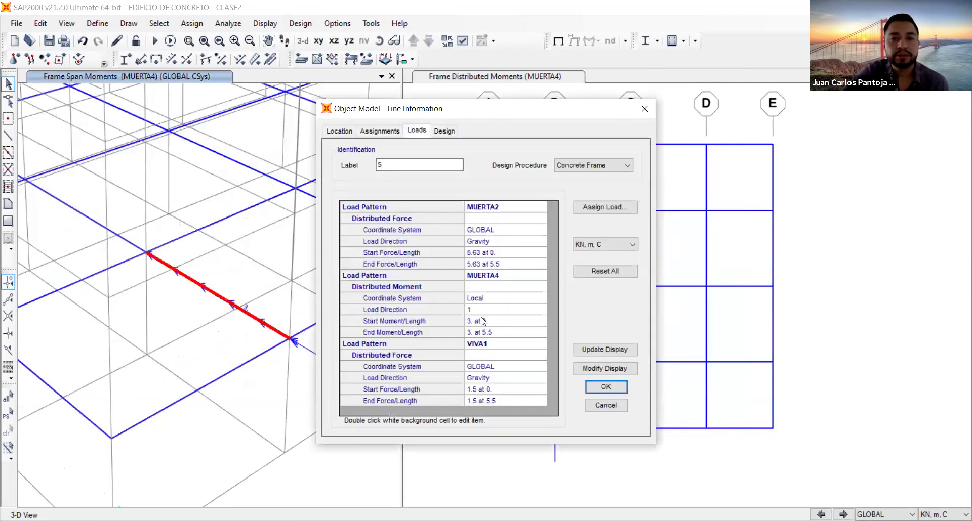
left_click(607, 405)
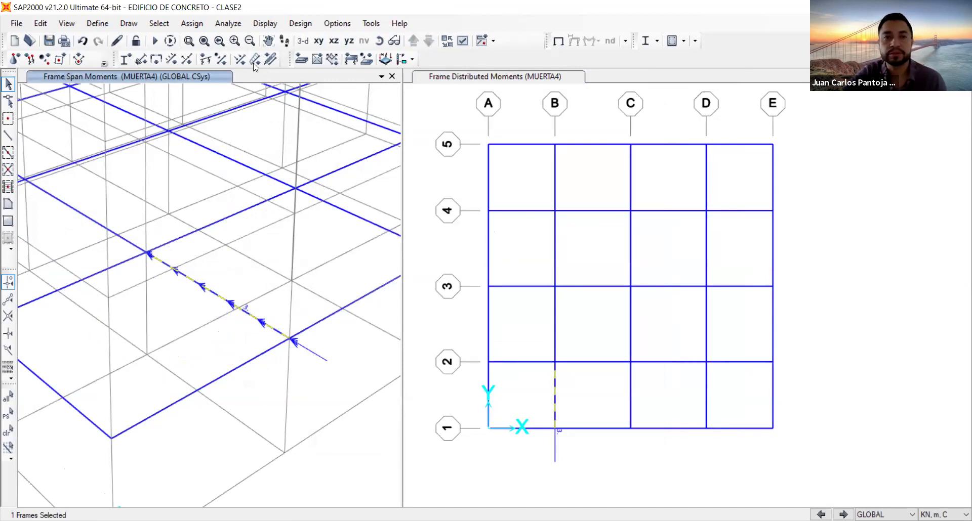
Add a uniform MUERTA4 gravity force of 15 kN/m to the existing loads on the grid line B beam between grid lines 1 and 2.
left_click(255, 59)
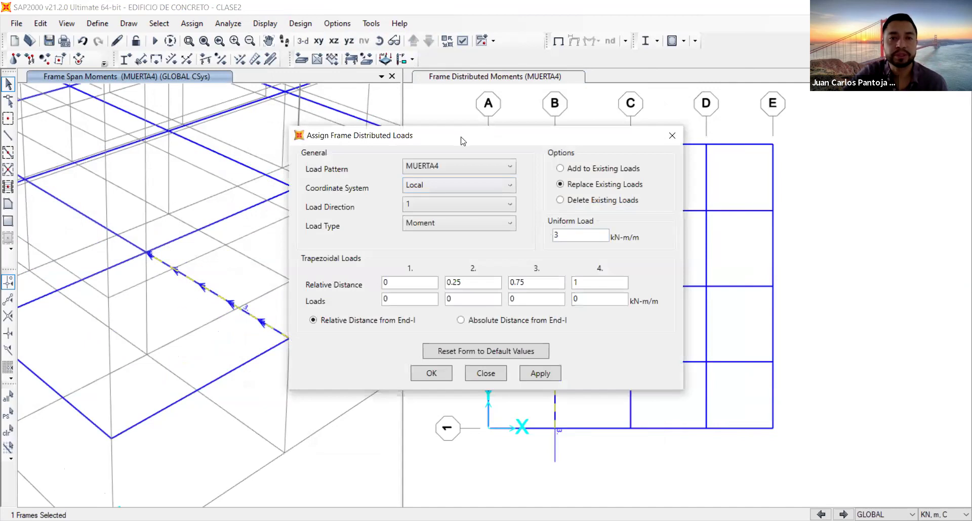
left_click_drag(463, 140, 582, 137)
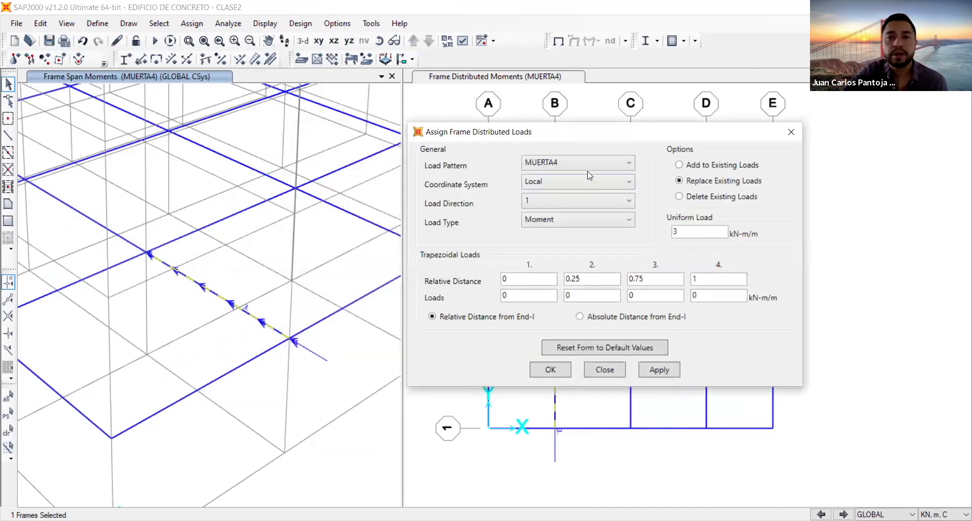
left_click(587, 183)
left_click(575, 194)
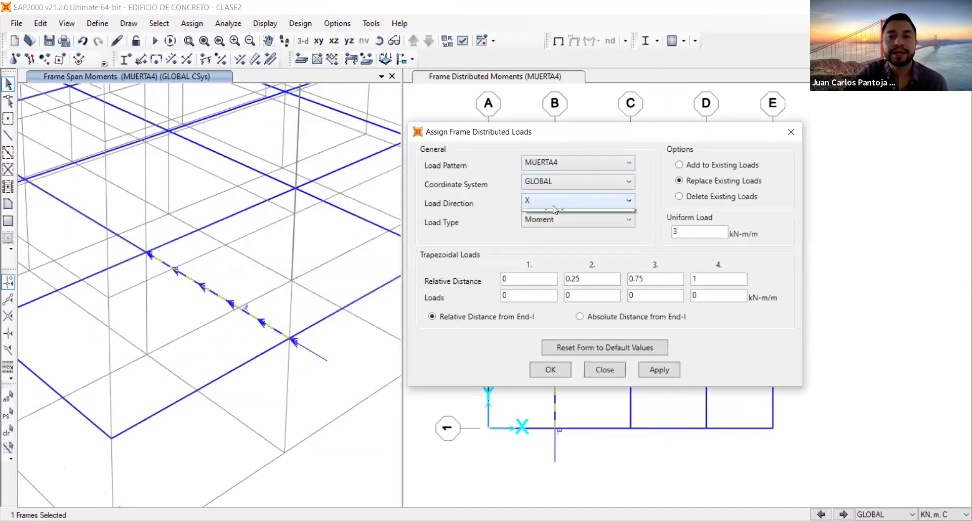
left_click(554, 205)
left_click(558, 292)
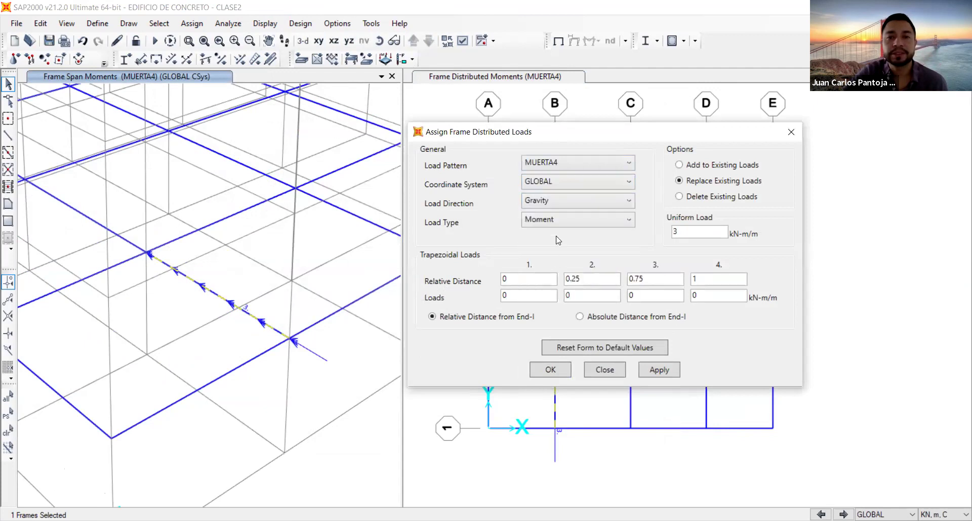
left_click(559, 223)
left_click(556, 235)
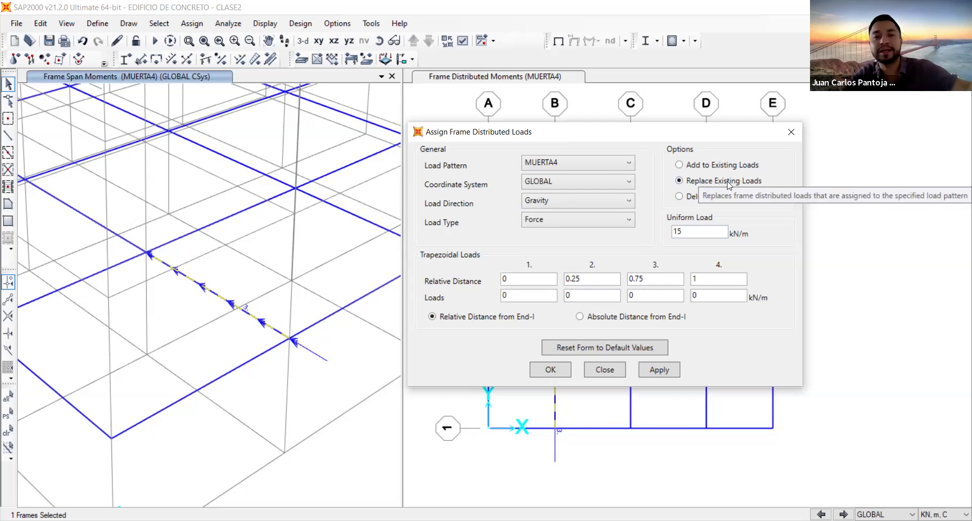
left_click(694, 166)
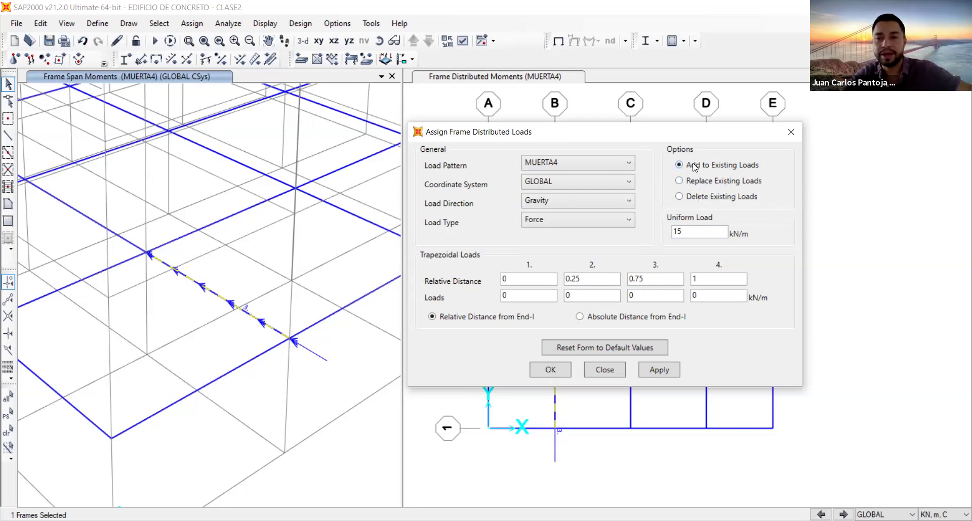
left_click(659, 370)
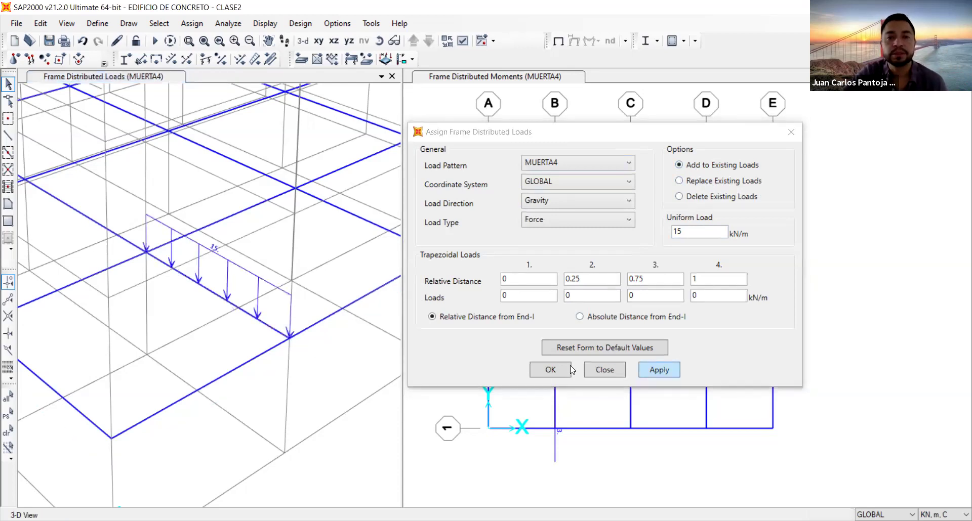
left_click(550, 370)
Display the MUERTA4 span moment loads on the frame objects in the plan view at Z=3.4.
left_click(265, 23)
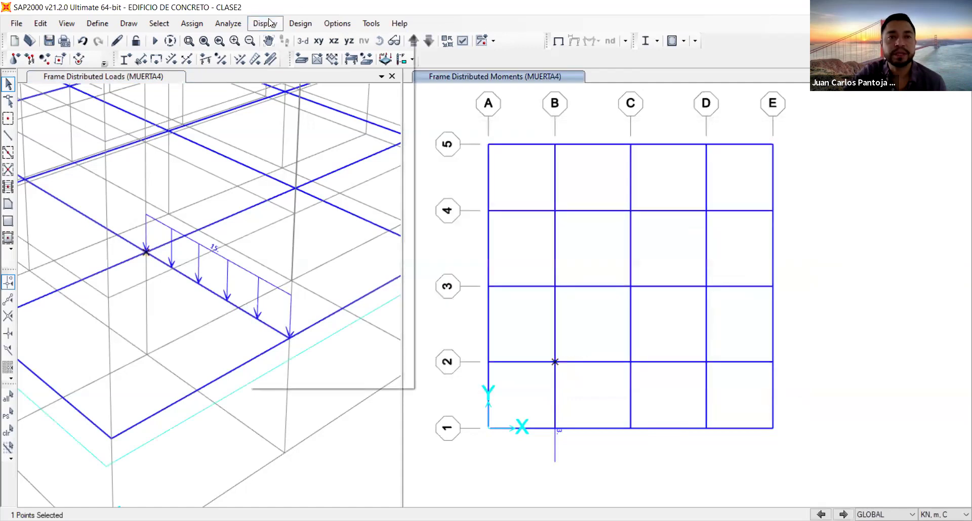
mouse_move(321, 90)
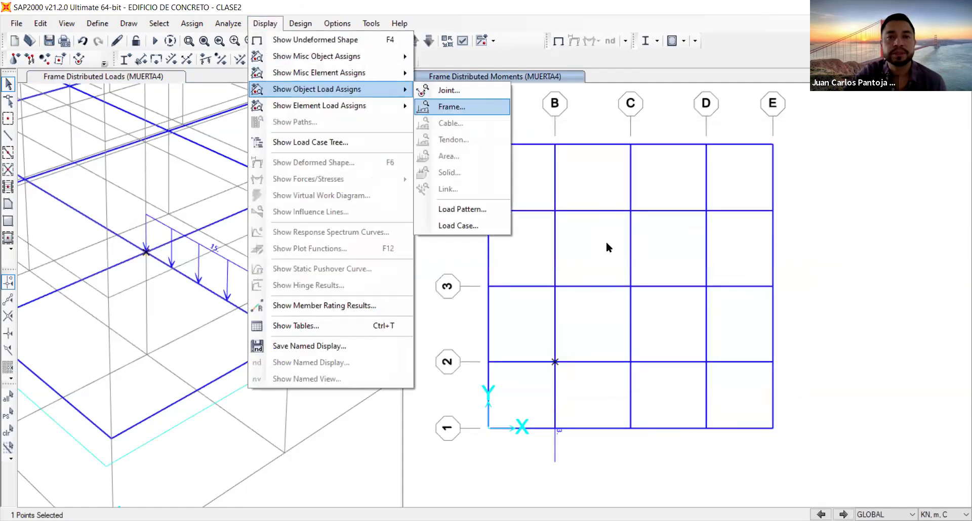
left_click(452, 106)
left_click(540, 407)
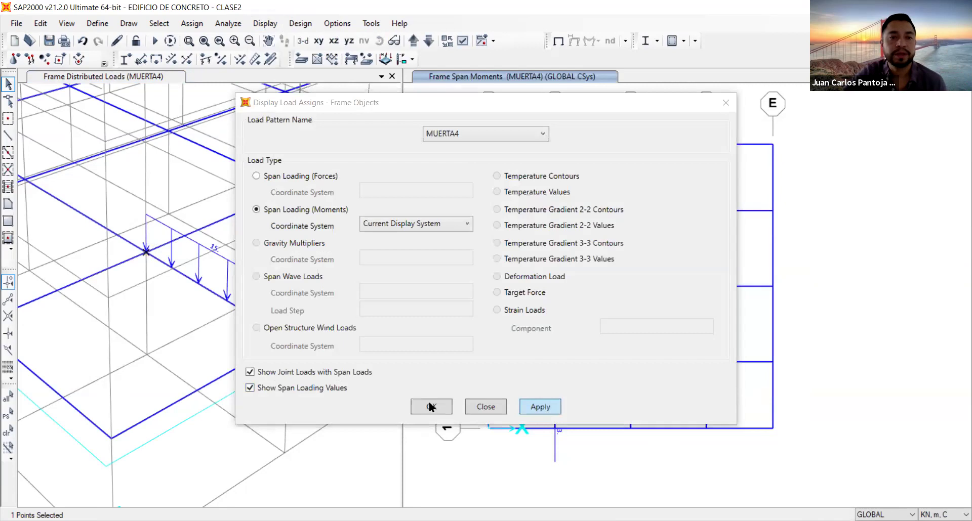
left_click(430, 407)
Examine the MUERTA4 distributed moment in the load information of the grid line B beam between grid lines 1 and 2.
left_click(238, 307)
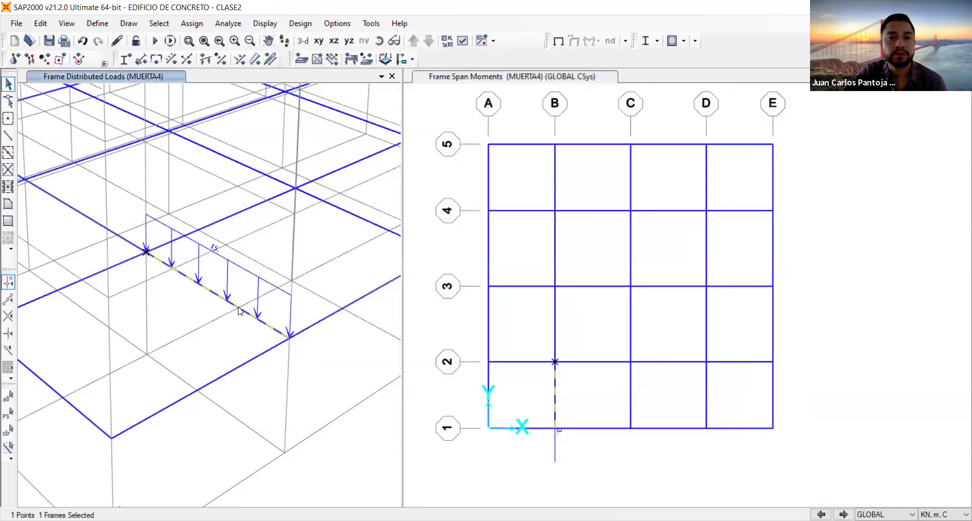
right_click(240, 311)
left_click(416, 130)
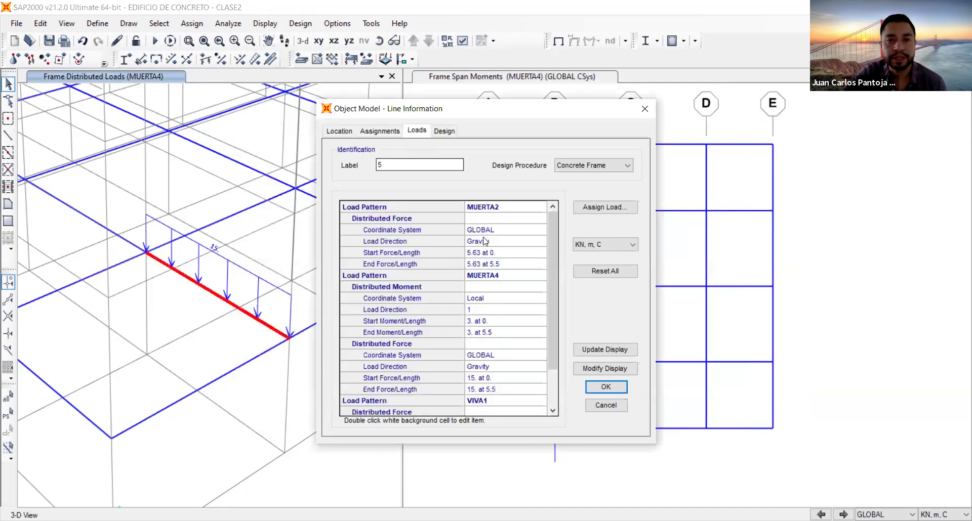
left_click(474, 299)
left_click(372, 277)
left_click(473, 277)
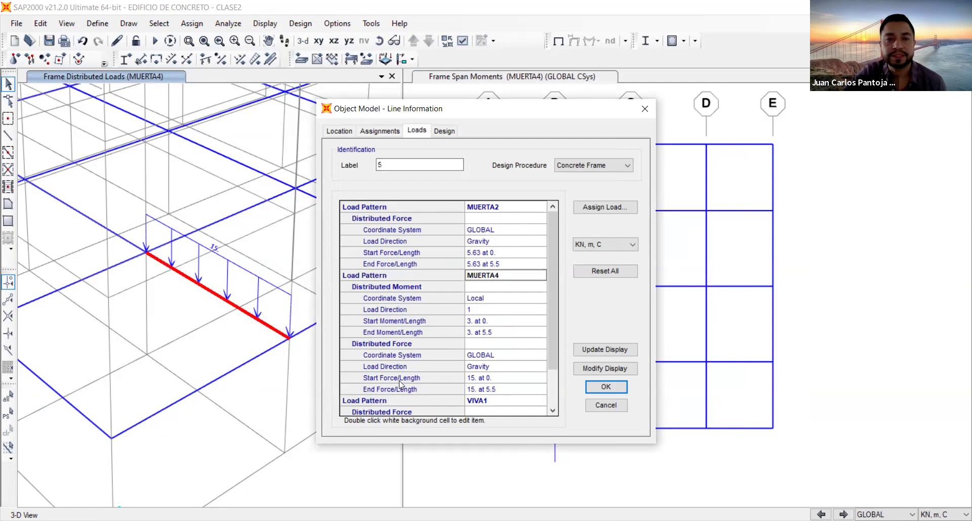
left_click(392, 288)
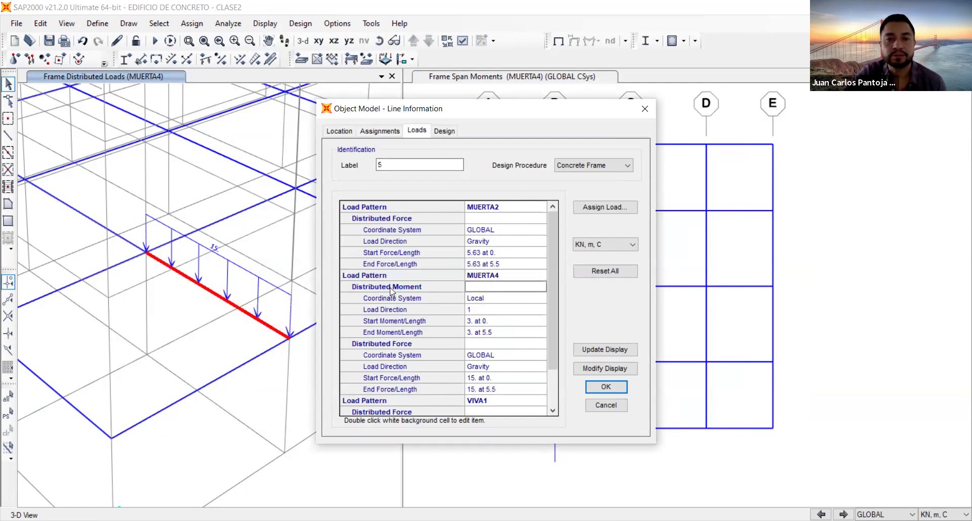
left_click(407, 299)
left_click(480, 322)
left_click(483, 333)
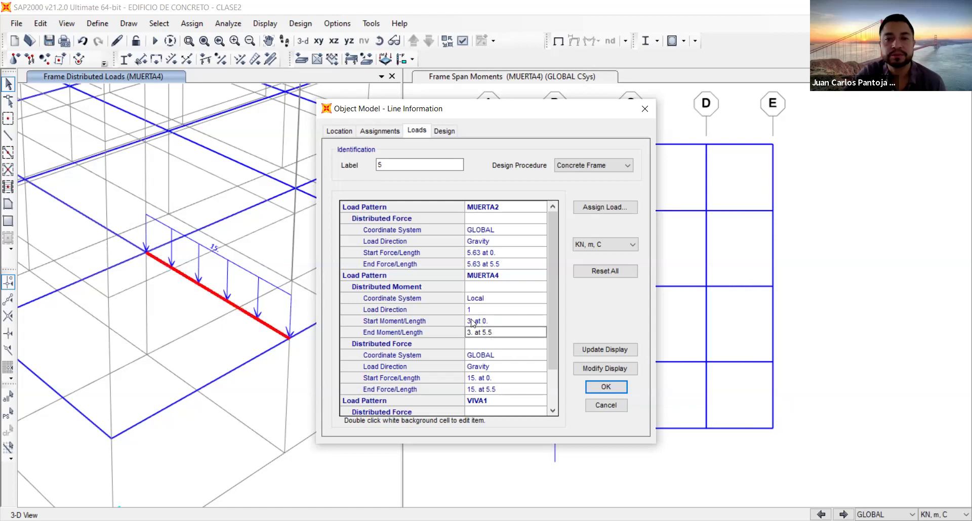
Examine the MUERTA4 distributed force on the same beam and close its object information.
left_click(396, 344)
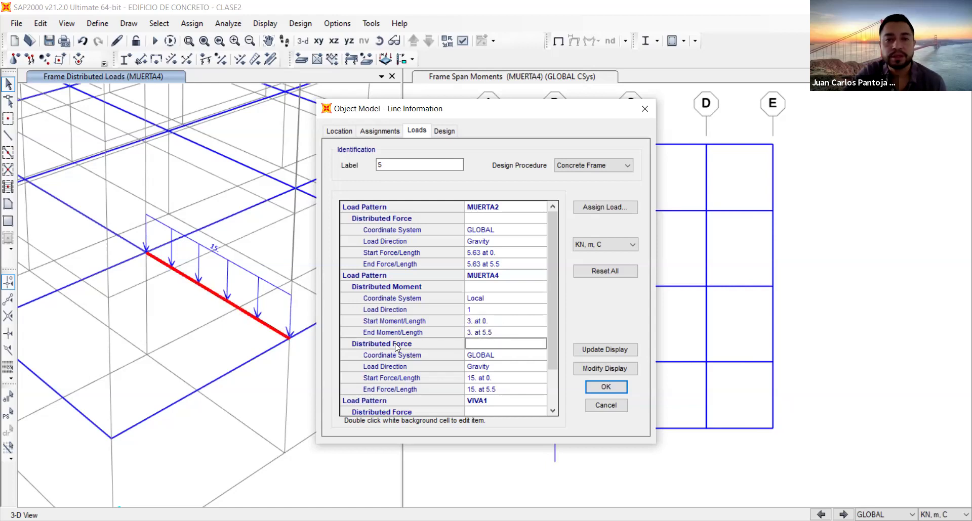
left_click(404, 358)
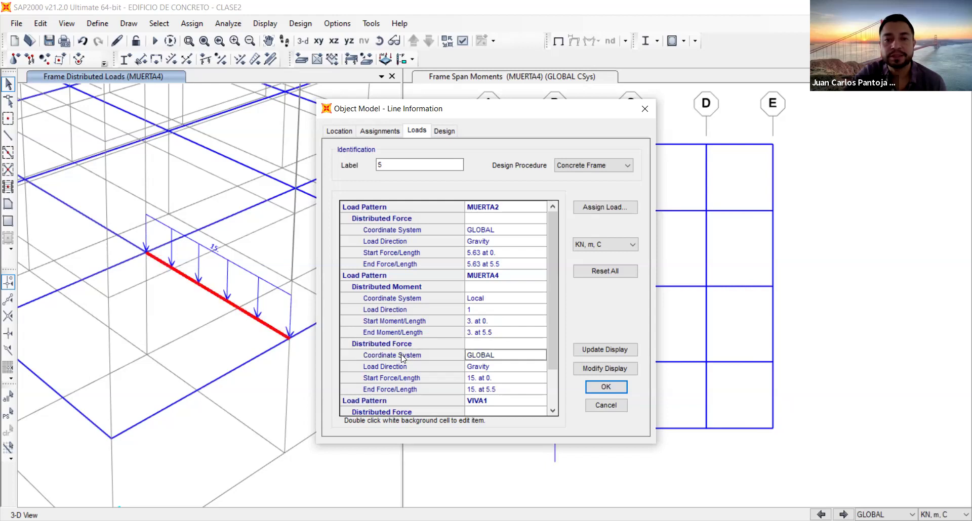
left_click(481, 378)
key("Down")
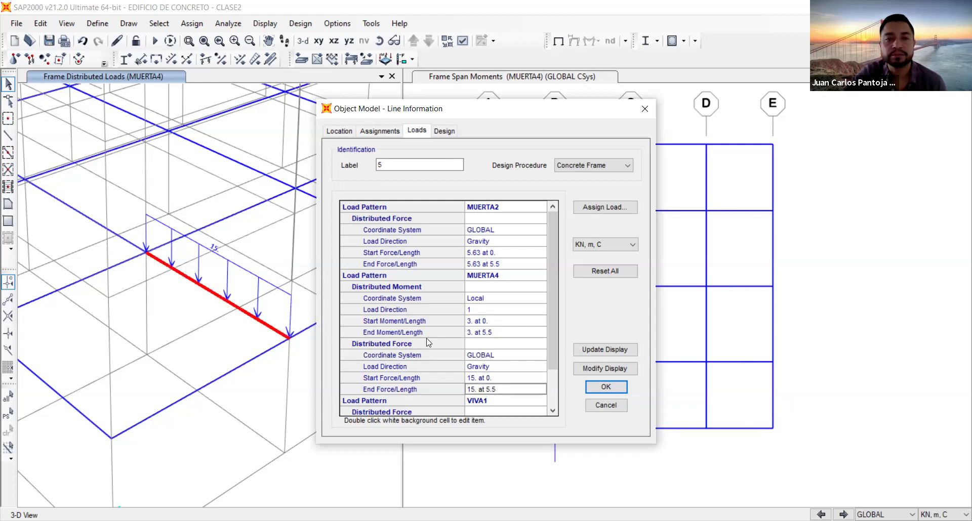
left_click(370, 286)
left_click(369, 276)
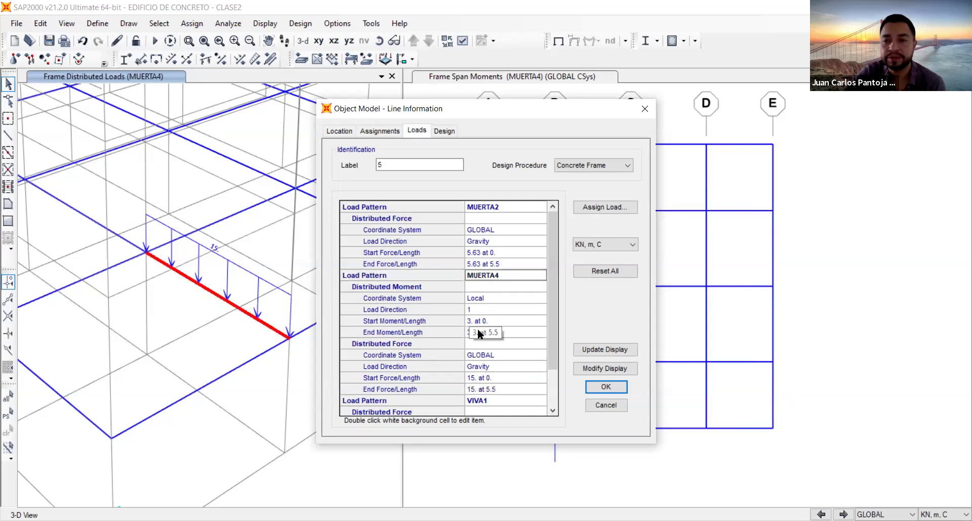
left_click(603, 388)
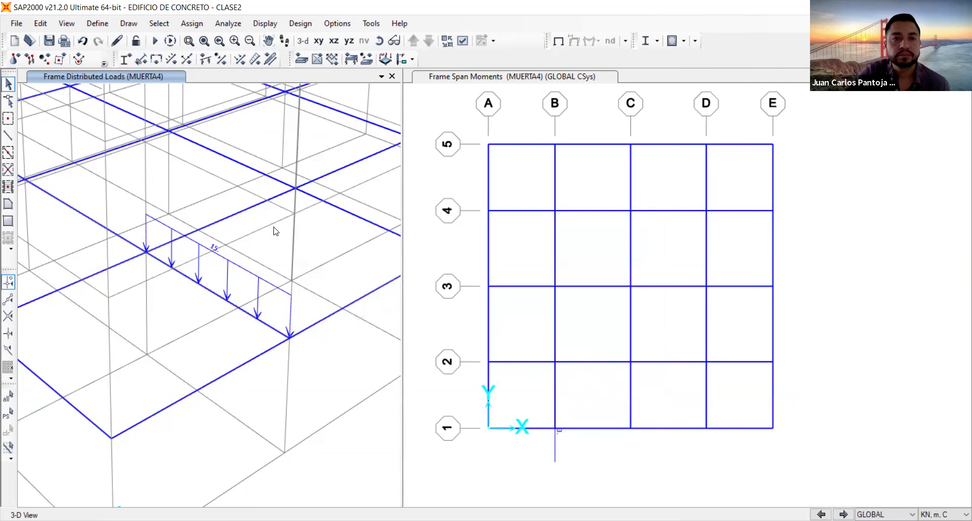
Show the undeformed shape in the 3-D view and clear the beam selection.
left_click(210, 295)
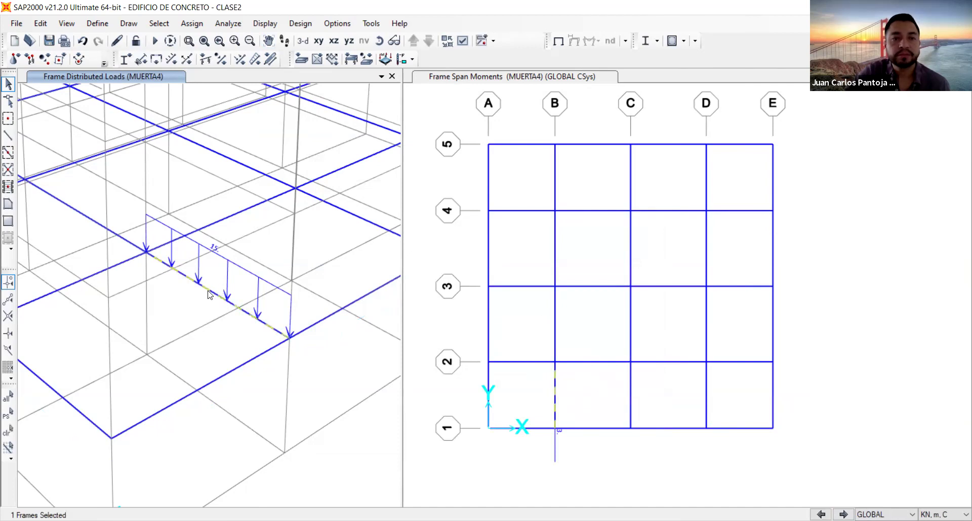
left_click(559, 42)
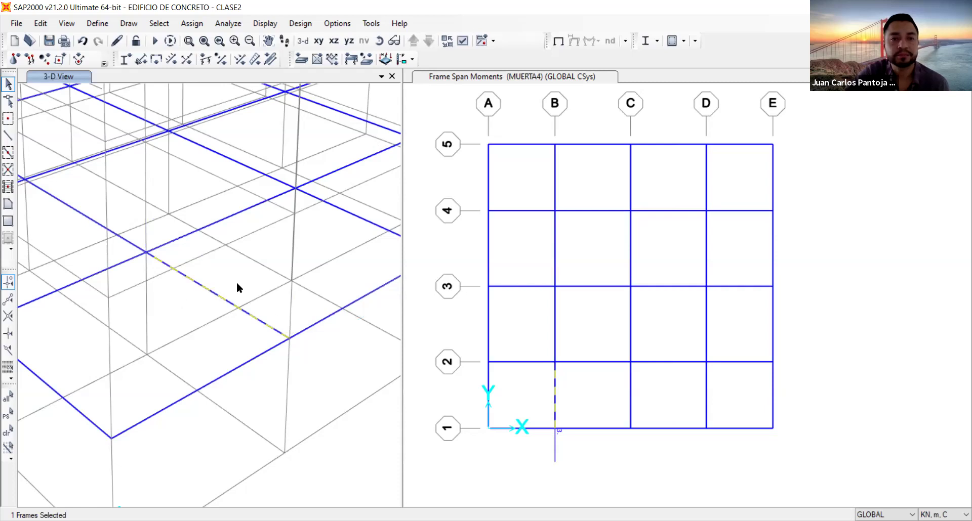
key("Escape")
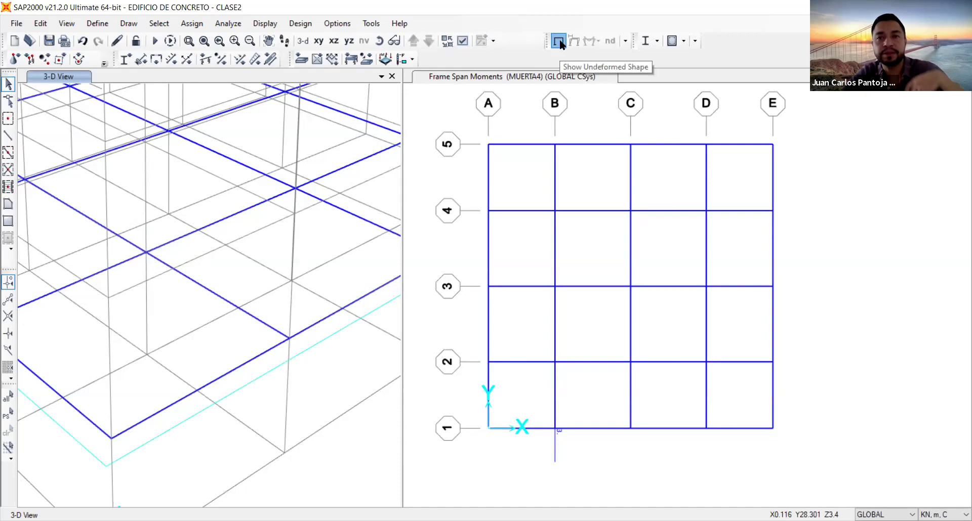
Open the load information of the grid line B beam between grid lines 1 and 2 from the 3-D view and examine its MUERTA4 distributed moment.
left_click(215, 295)
right_click(215, 295)
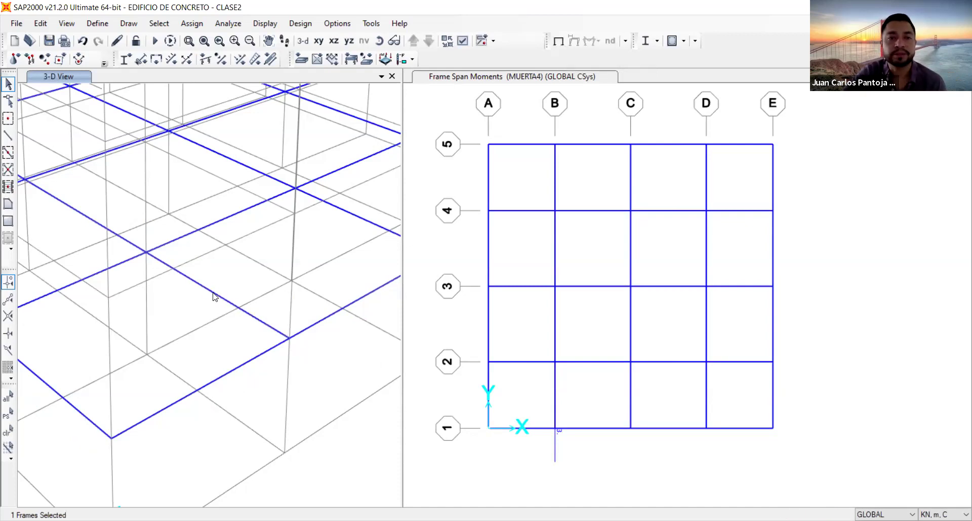
left_click(409, 132)
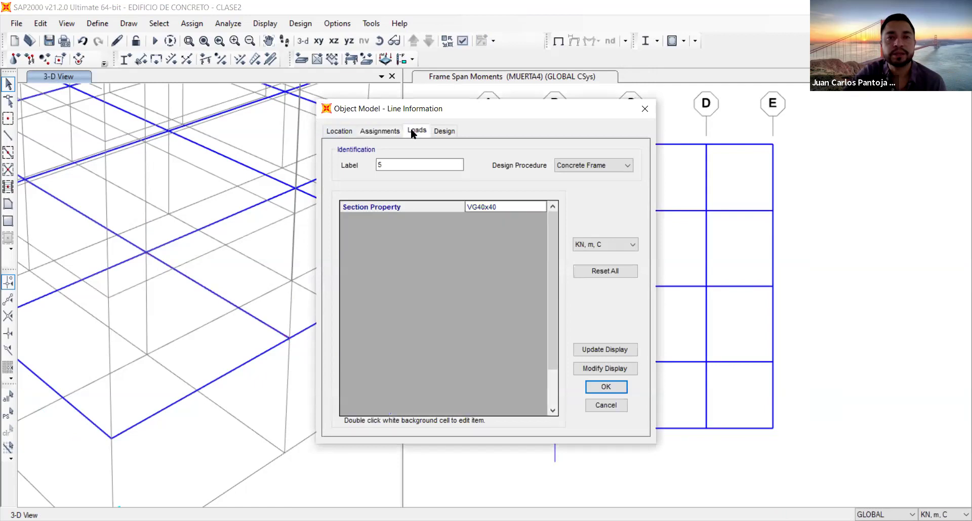
left_click(470, 277)
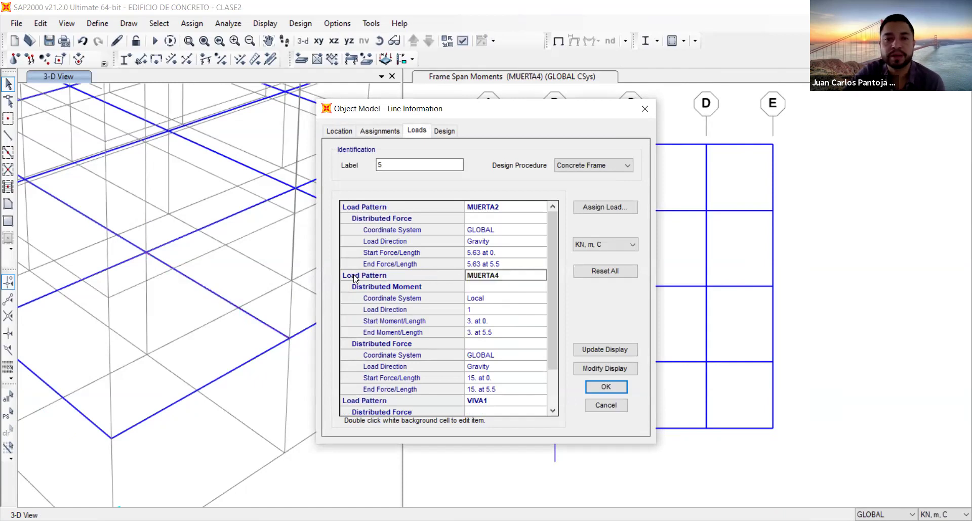
left_click(414, 289)
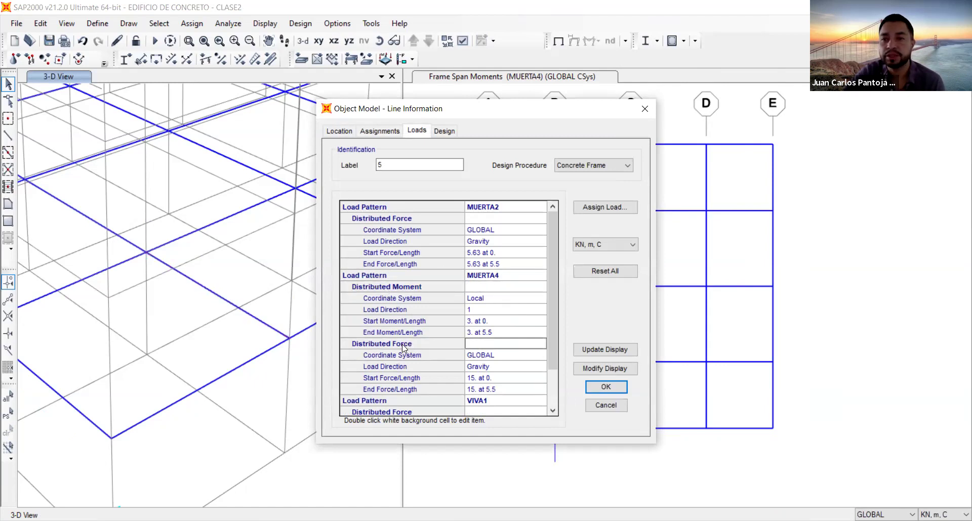
left_click(409, 288)
left_click(480, 300)
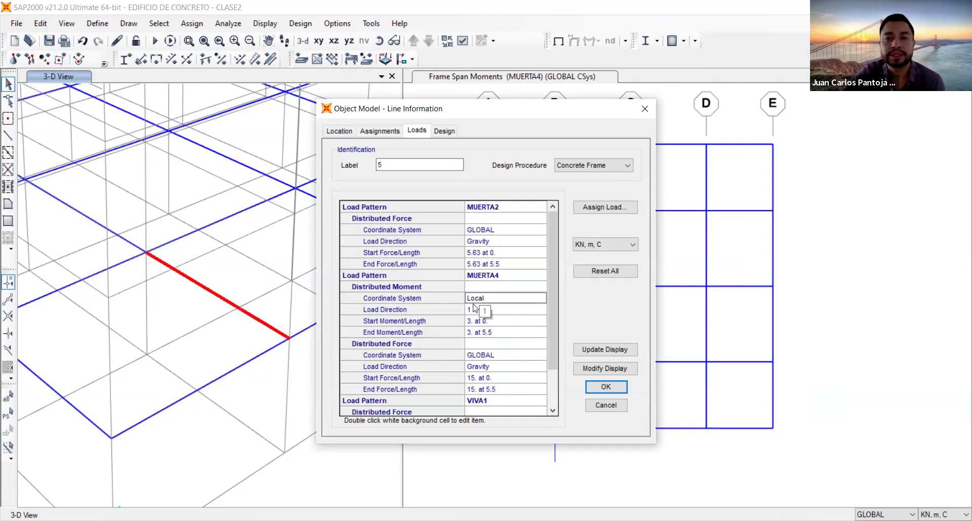
left_click(475, 309)
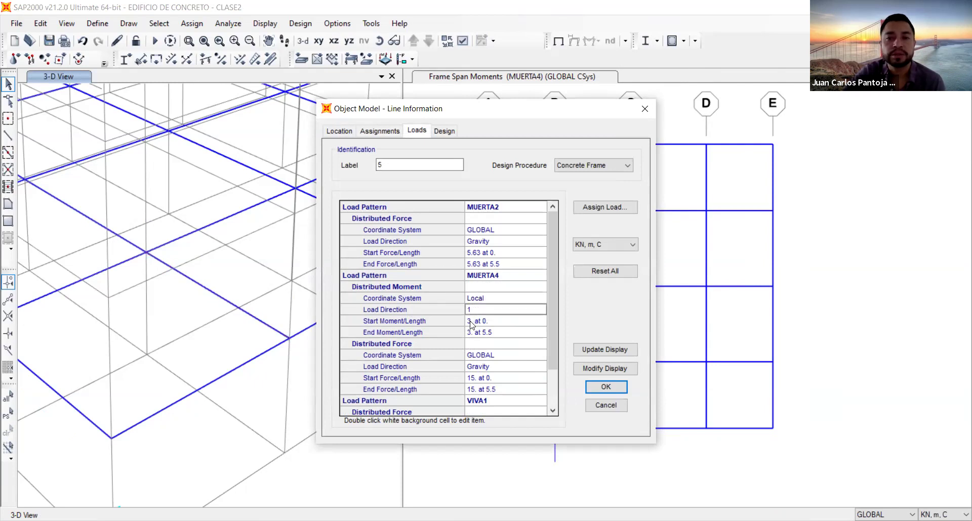
left_click(481, 322)
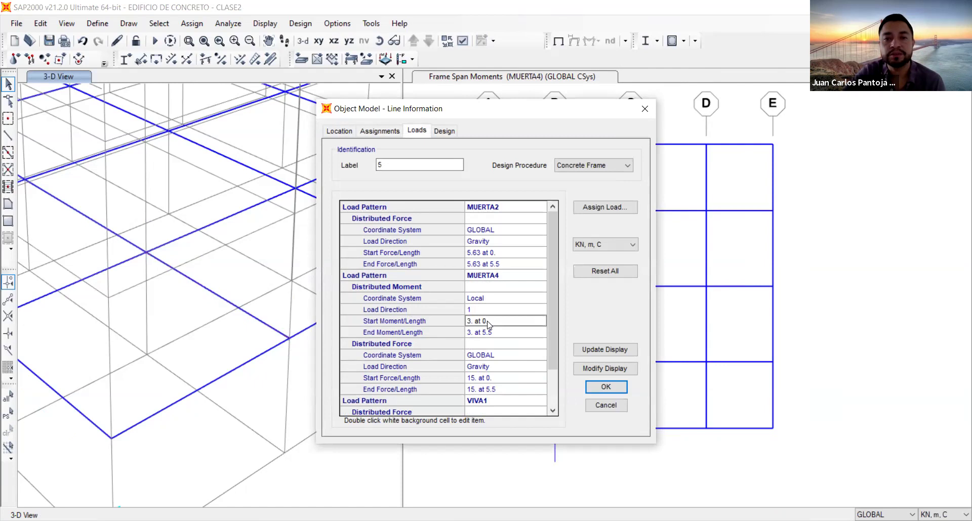
left_click(505, 334)
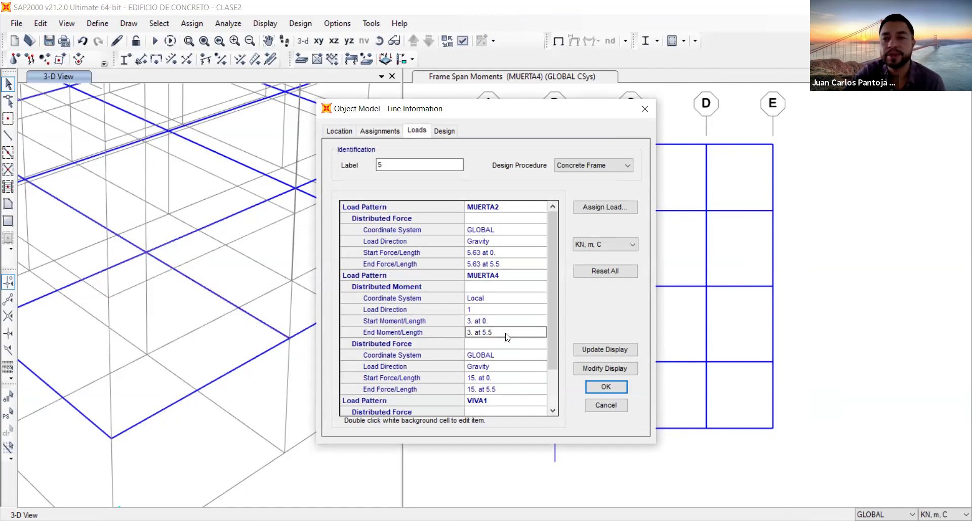
Examine the coordinate system, direction and end value of the beam's MUERTA4 distributed force, and close the line information.
left_click(488, 357)
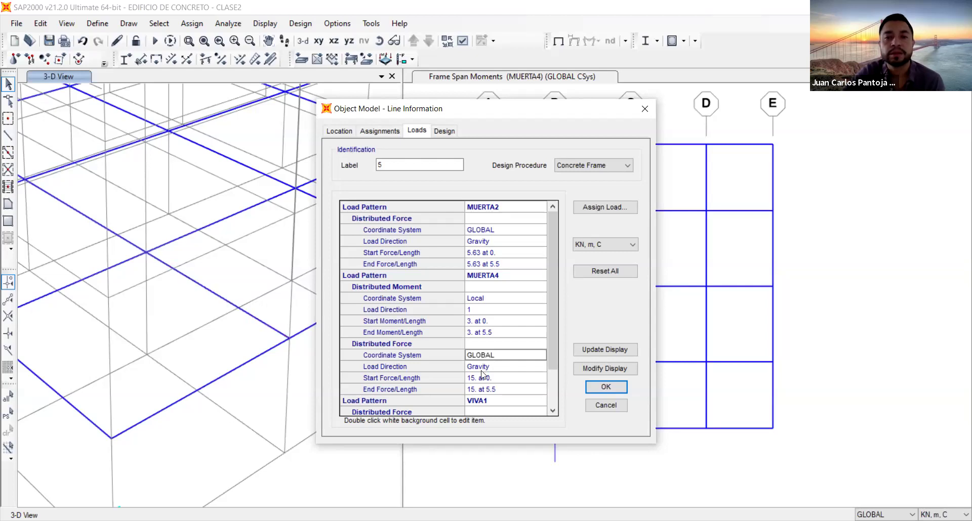
left_click(481, 370)
left_click(480, 389)
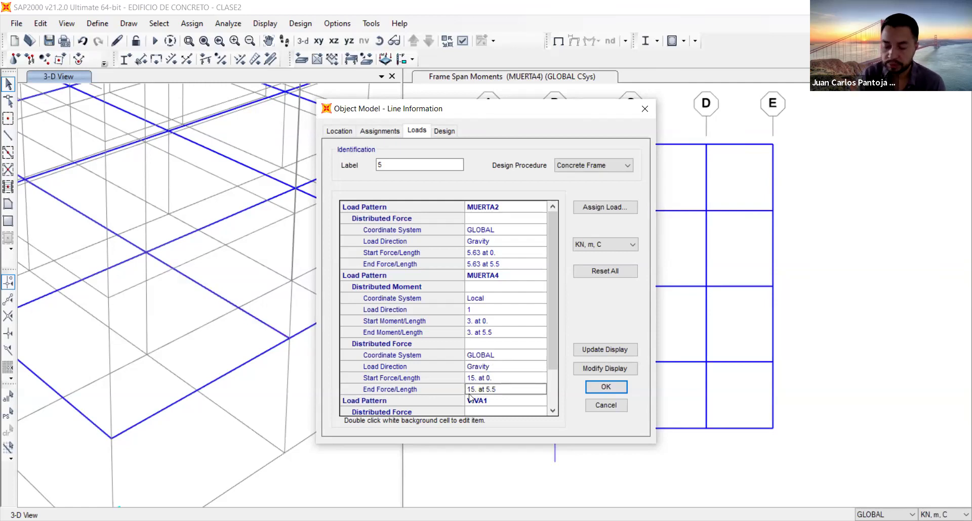
left_click(645, 109)
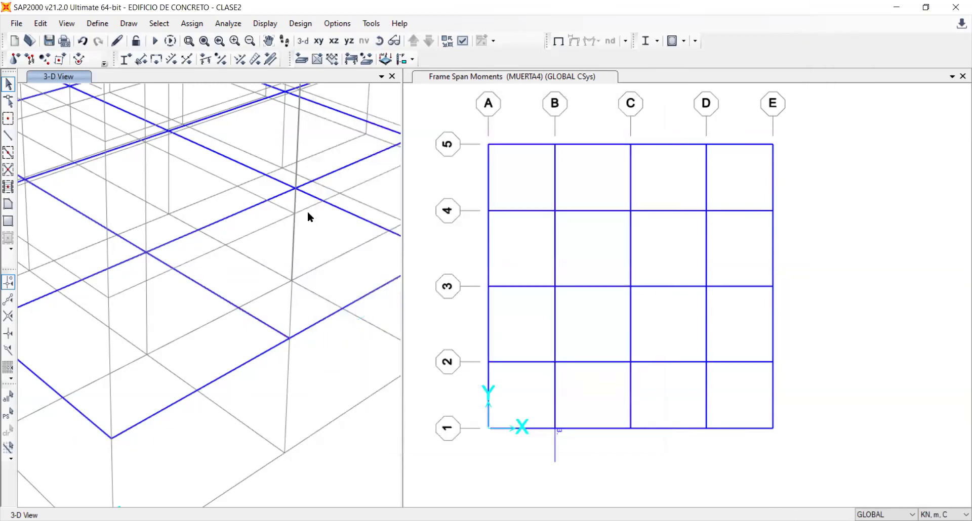
Display the MUERTA2 span force loads with their values on the frame objects in the 3-D view.
scroll(307, 211, "down", 3)
scroll(238, 266, "down", 3)
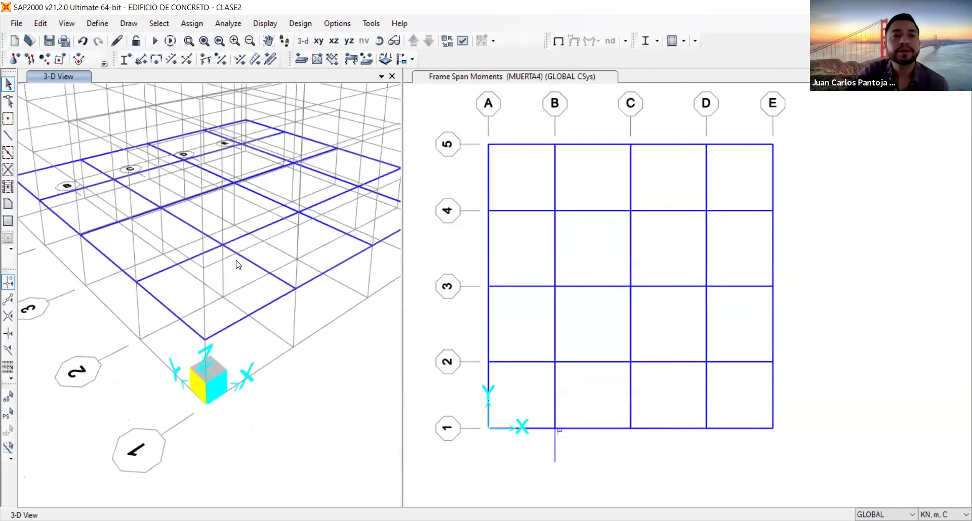
scroll(239, 267, "down", 3)
scroll(240, 267, "up", 3)
scroll(240, 267, "down", 5)
scroll(240, 267, "up", 5)
scroll(239, 267, "down", 3)
scroll(240, 267, "down", 2)
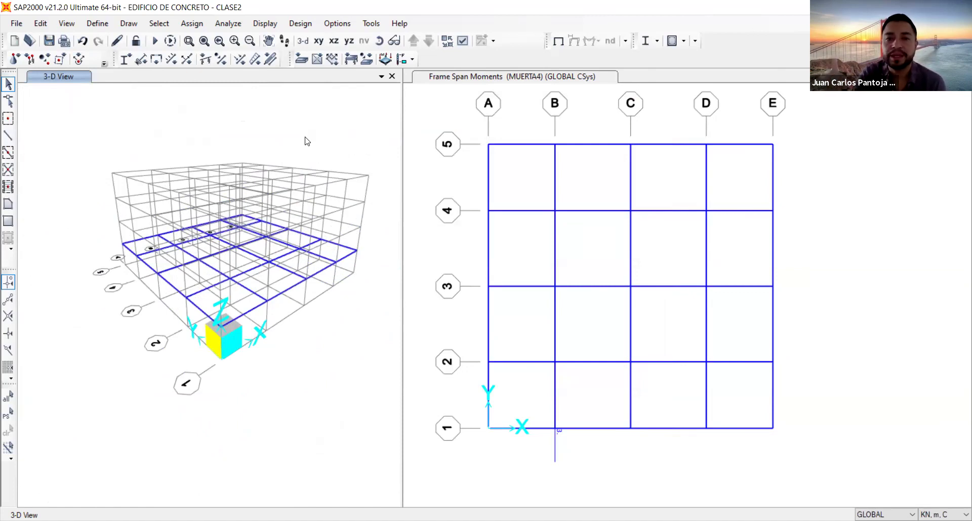
left_click(302, 23)
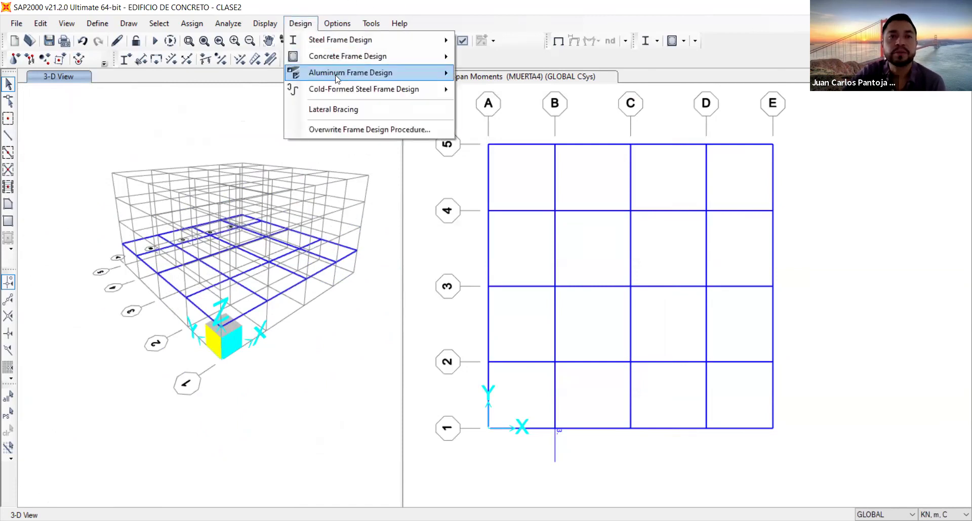
mouse_move(264, 24)
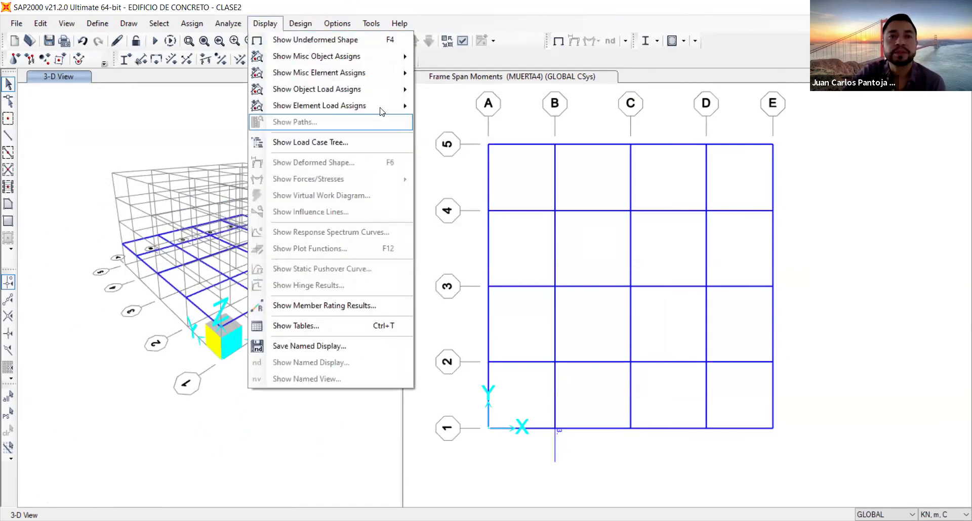
mouse_move(377, 91)
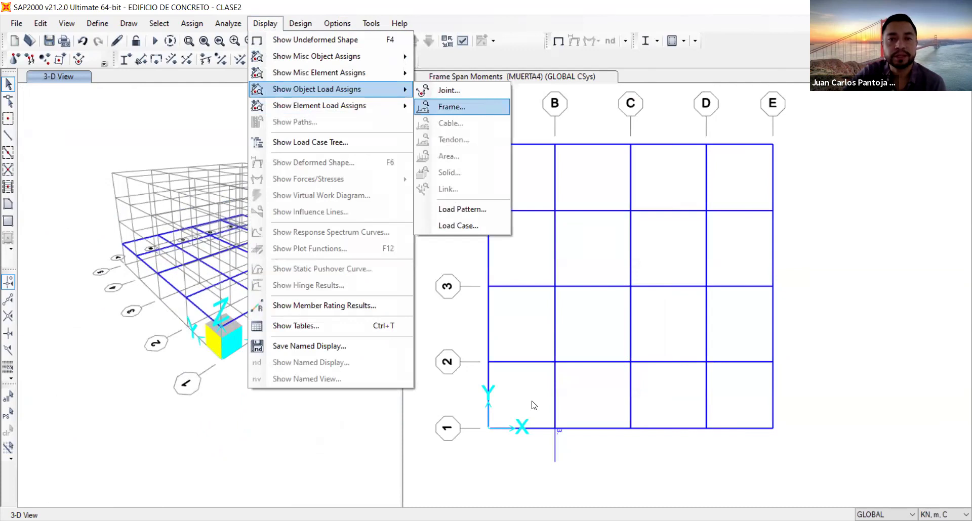
left_click(451, 107)
left_click(486, 133)
left_click(486, 157)
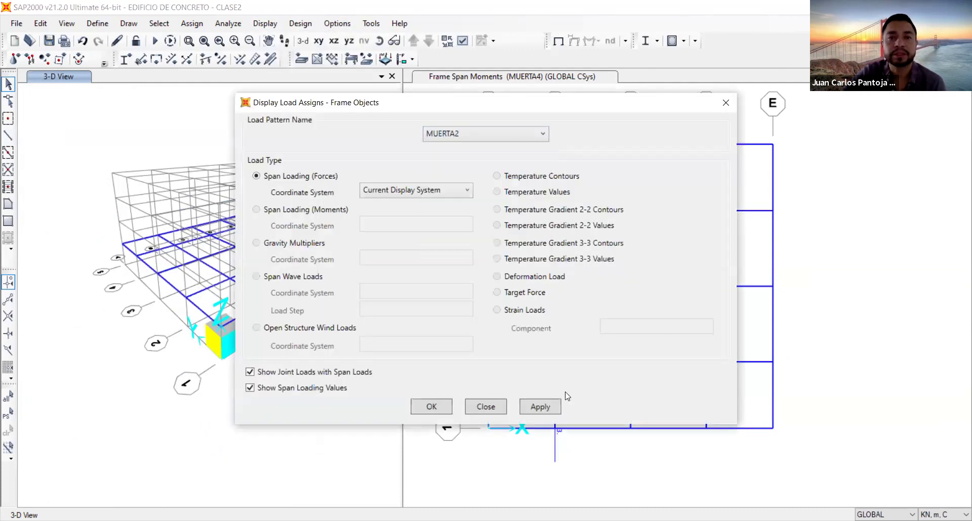
left_click(432, 408)
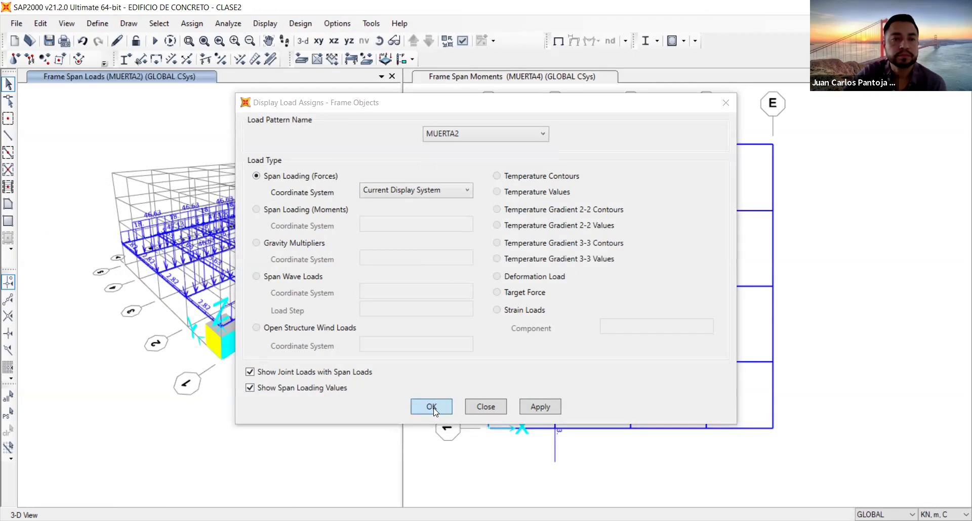
Advance the 3-D load display through MUERTA3 to MUERTA4 and inspect the distributed force on the grid line B beam.
scroll(230, 229, "up", 5)
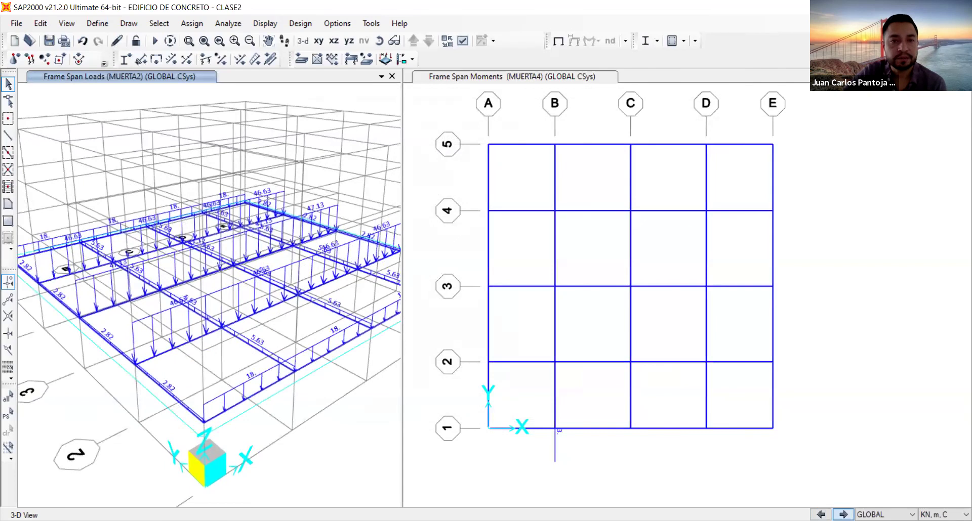
left_click(843, 515)
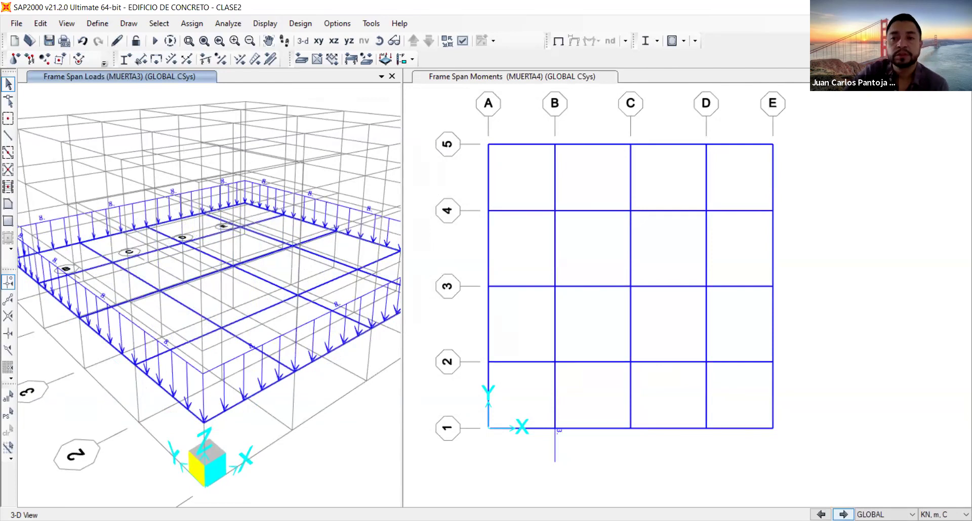
left_click(843, 515)
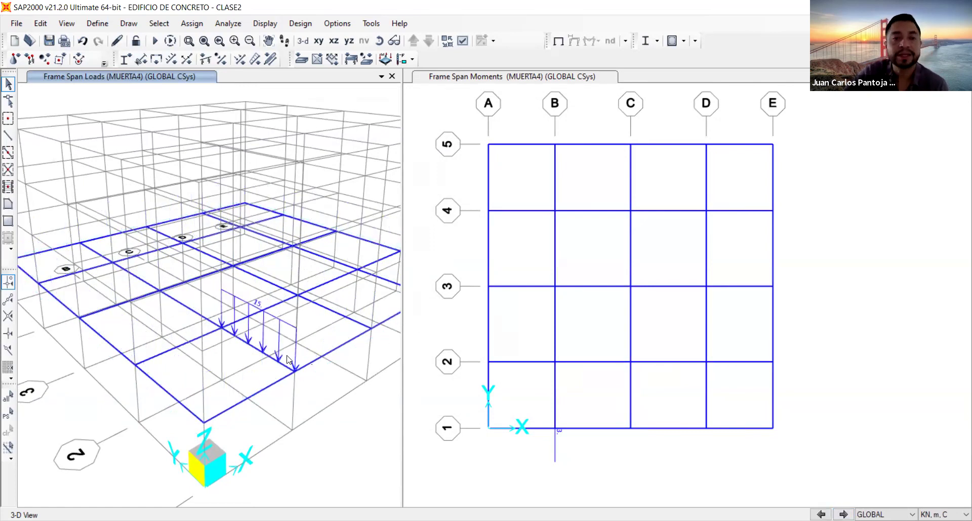
left_click(558, 453)
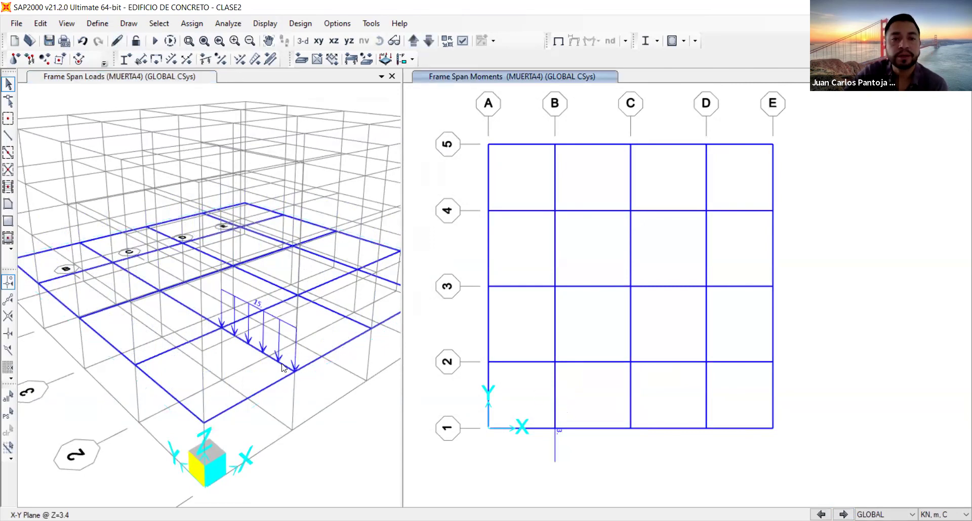
scroll(281, 368, "up", 6)
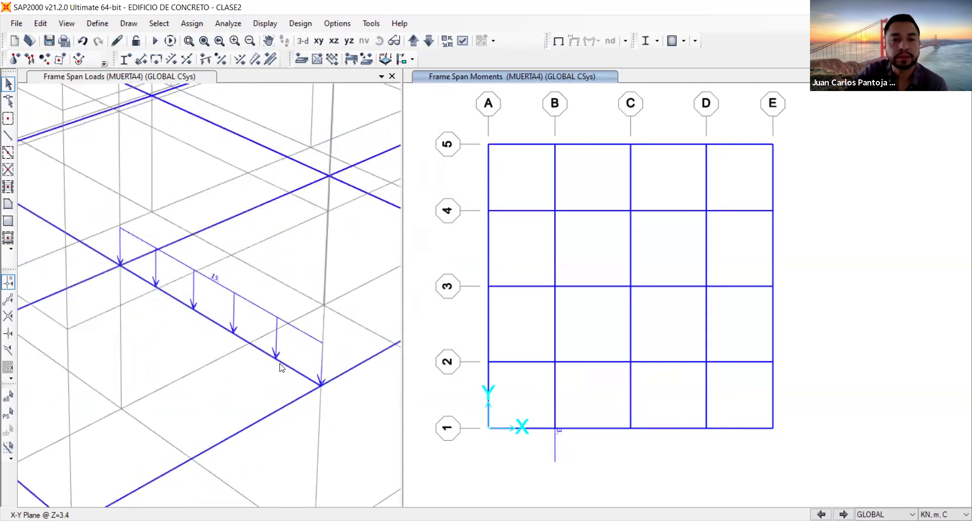
scroll(298, 379, "down", 3)
left_click(269, 342)
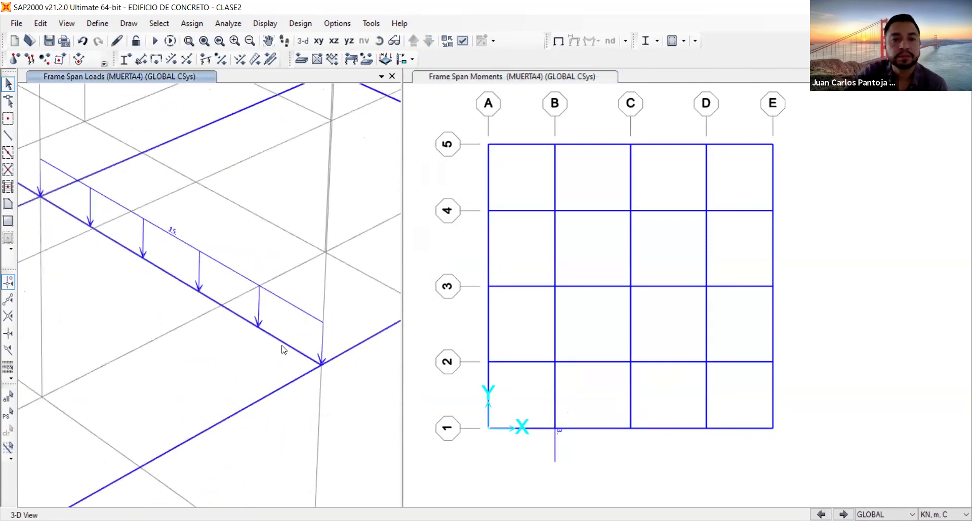
scroll(282, 349, "down", 2)
scroll(284, 349, "down", 4)
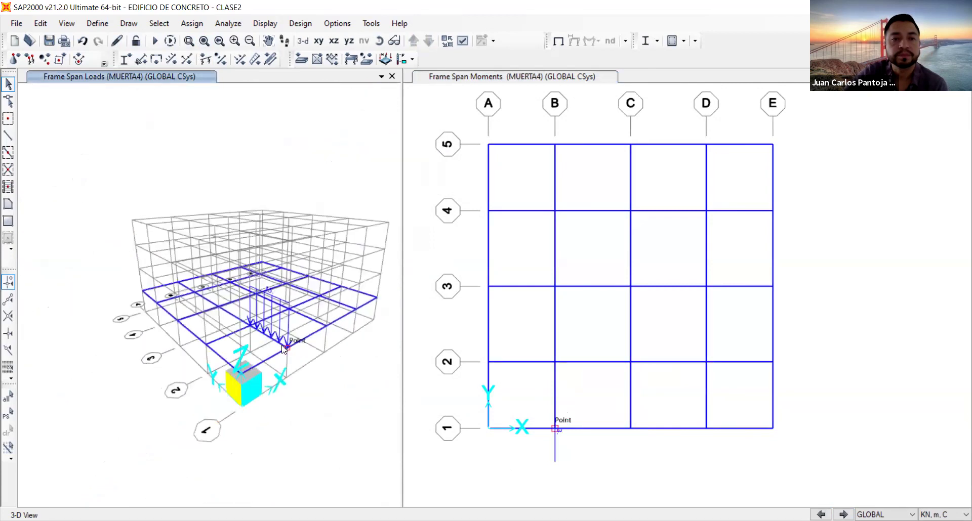
scroll(283, 349, "up", 2)
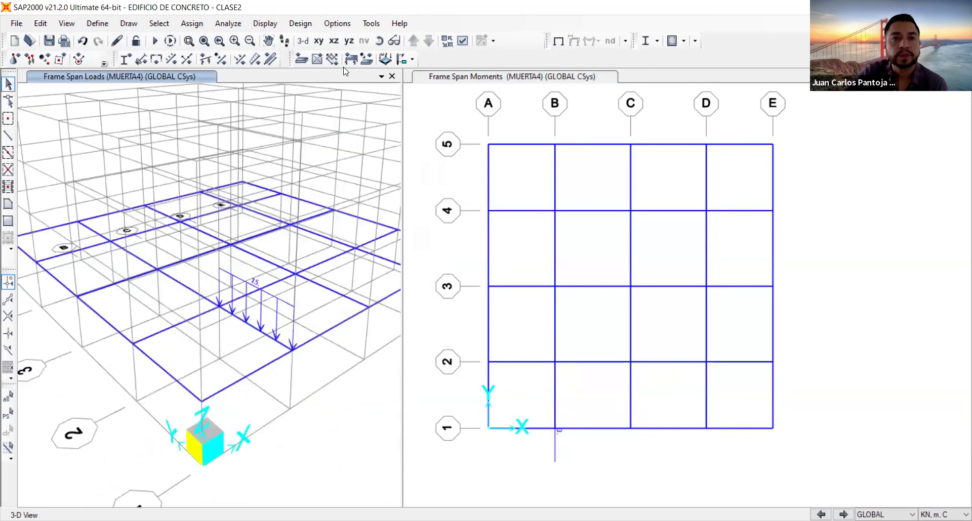
Turn the shrunken object display on and off again in the 3-D view, and advance the load display to VIVA1.
left_click(447, 40)
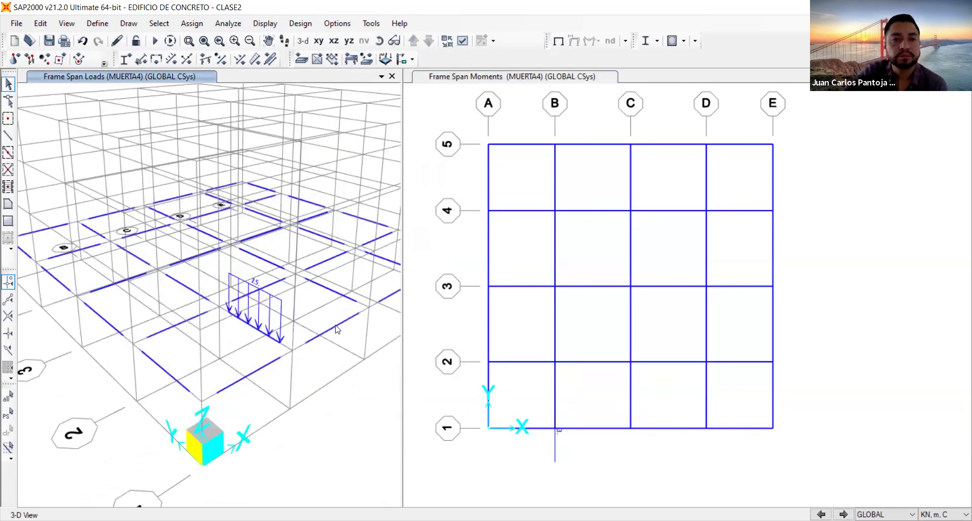
left_click(447, 40)
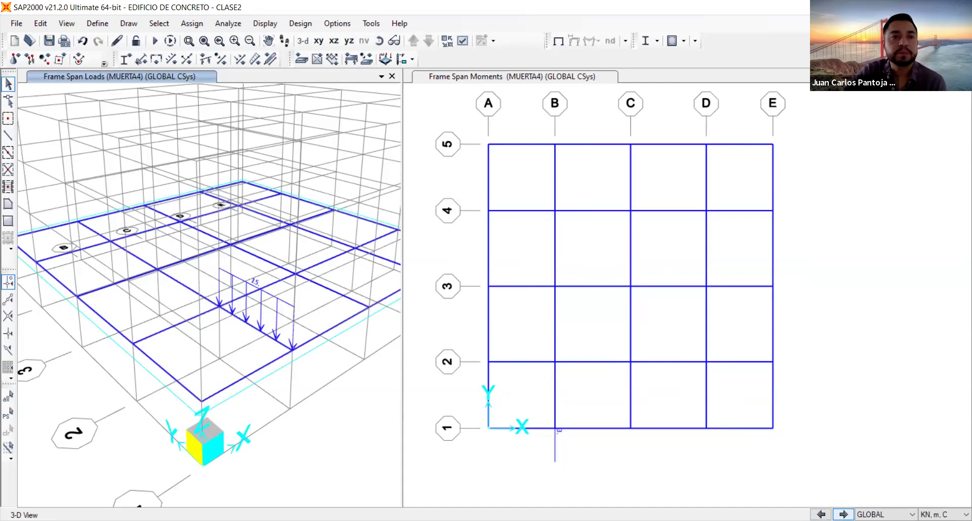
left_click(843, 514)
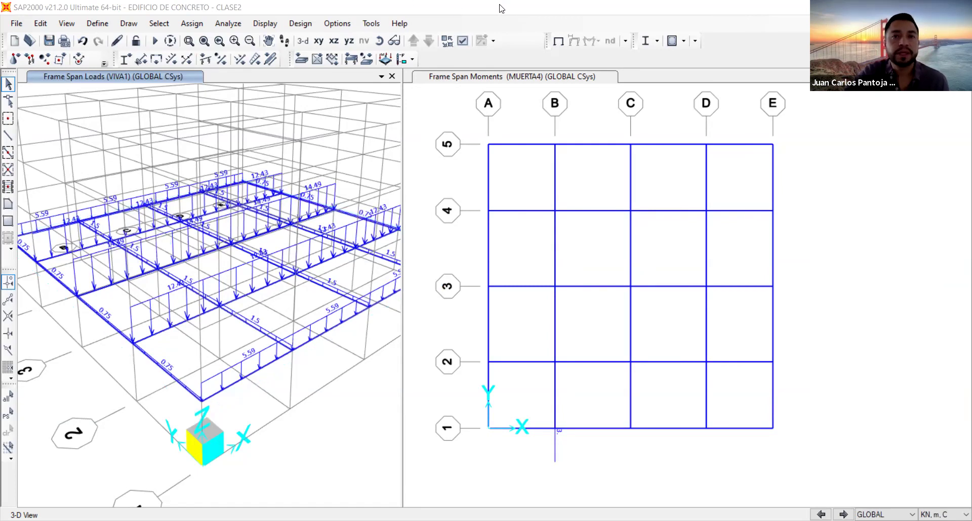
Select all objects in the model and open the Replicate options, checking the radial and mirror modes before returning to linear.
left_click(10, 398)
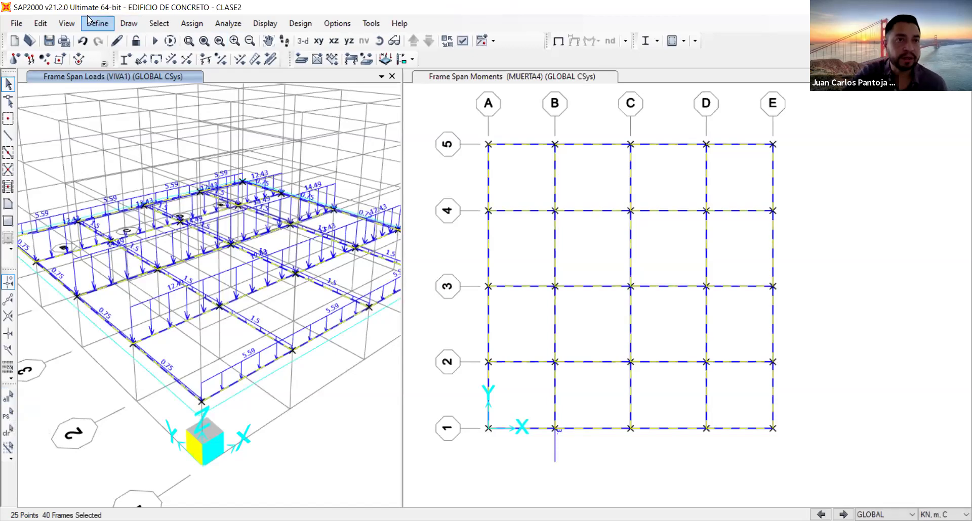
left_click(45, 26)
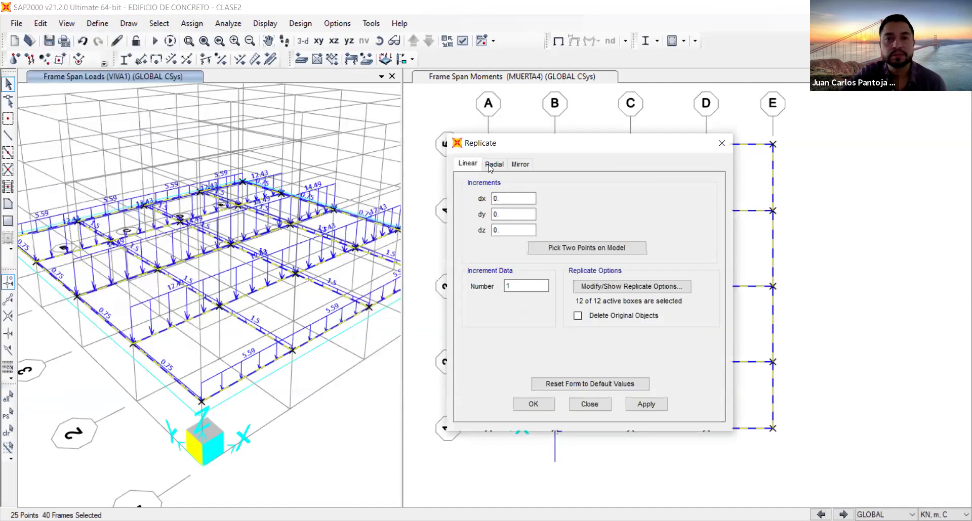
left_click(492, 167)
left_click(518, 167)
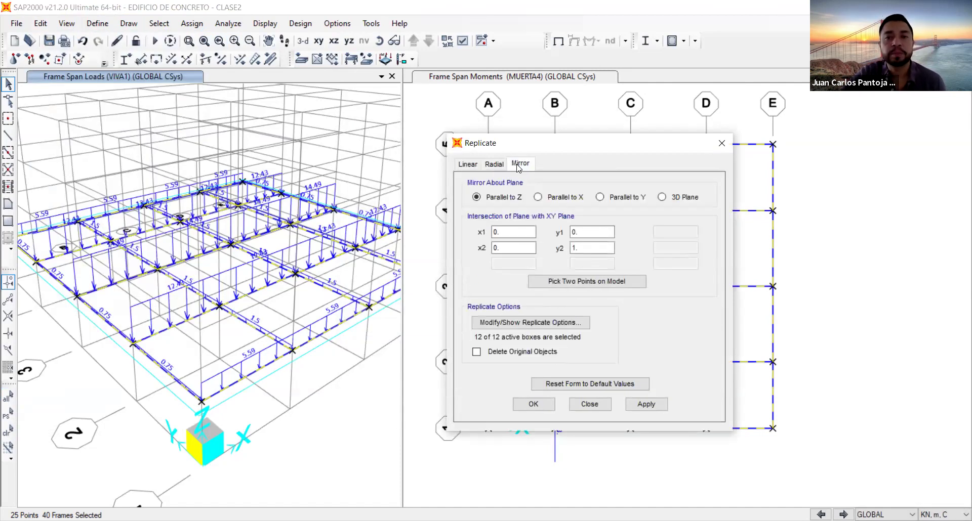
left_click(467, 165)
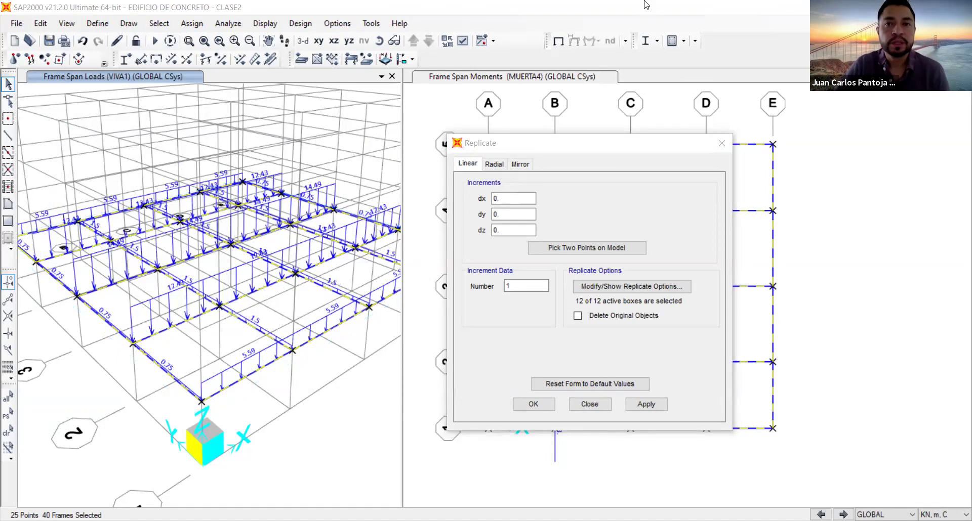
Replicate the selected loaded floor beams linearly 3 times with dz of 3.40 m and zero dx and dy.
left_click(522, 285)
double_click(522, 284)
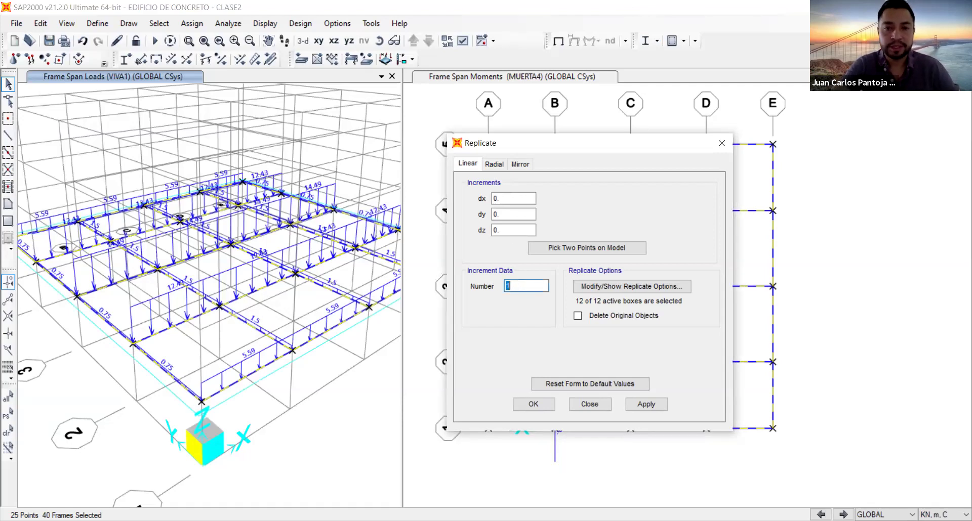
type("3")
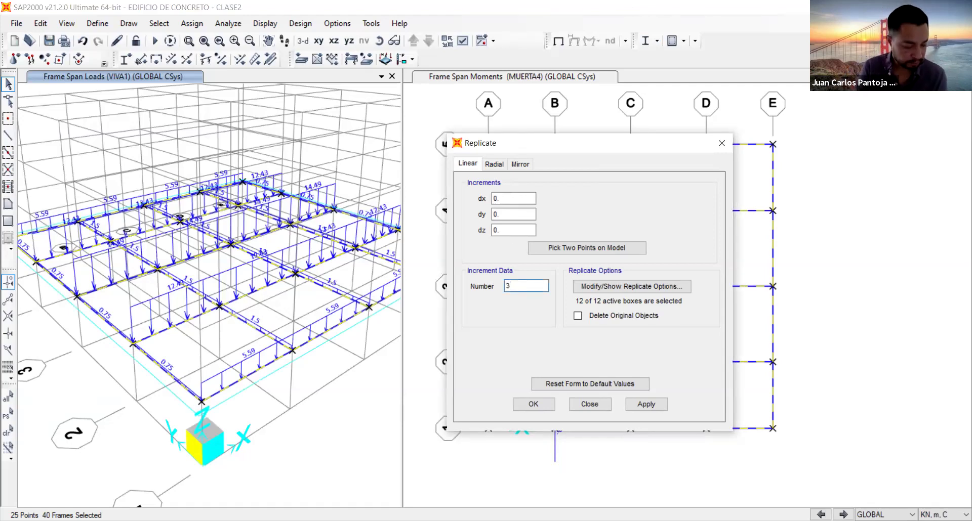
double_click(505, 198)
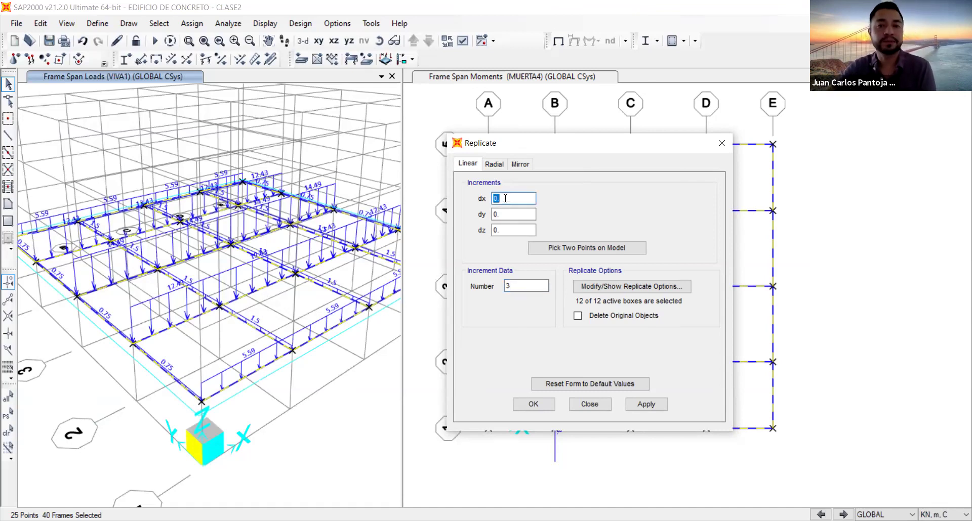
double_click(505, 213)
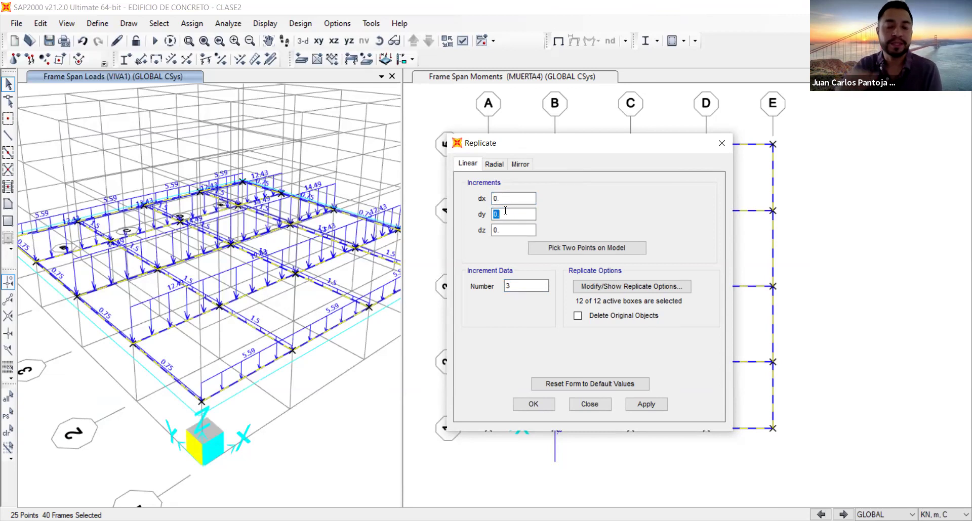
double_click(505, 231)
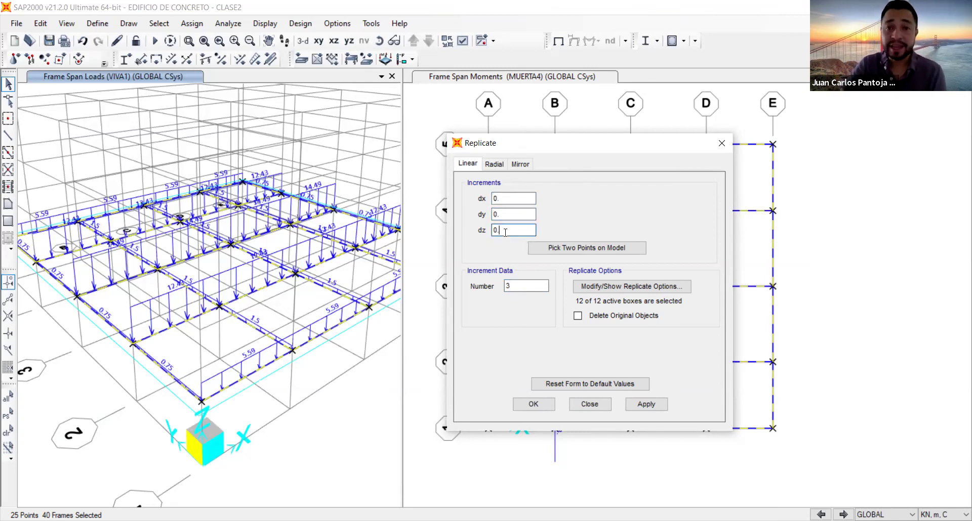
type("3.40")
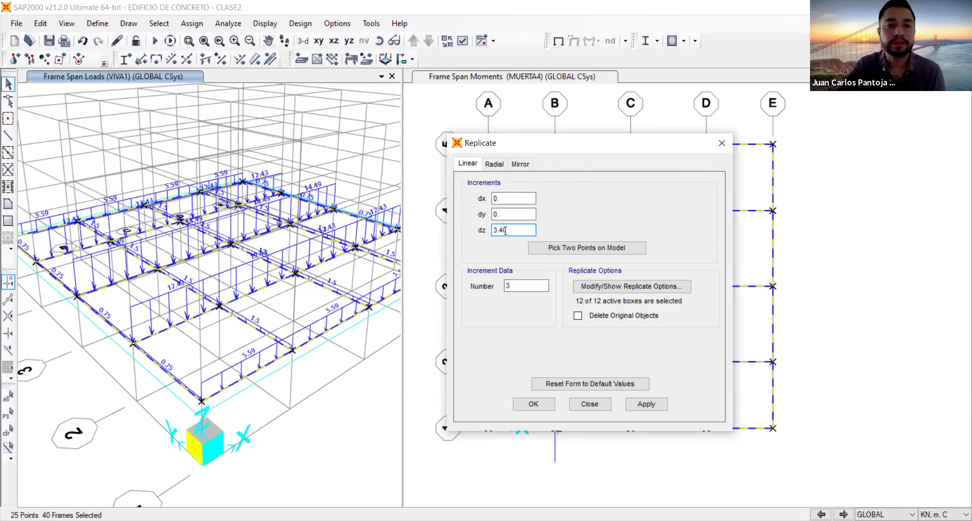
left_click(646, 405)
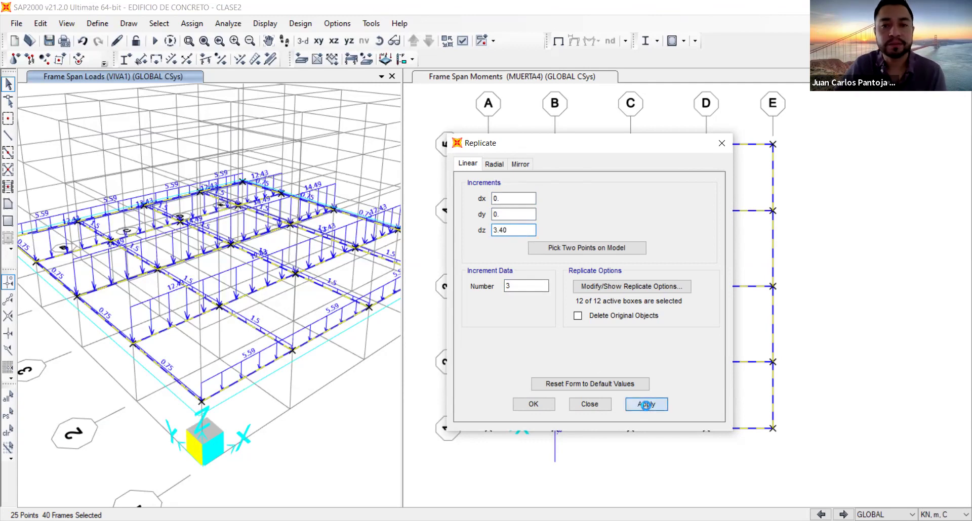
left_click(533, 405)
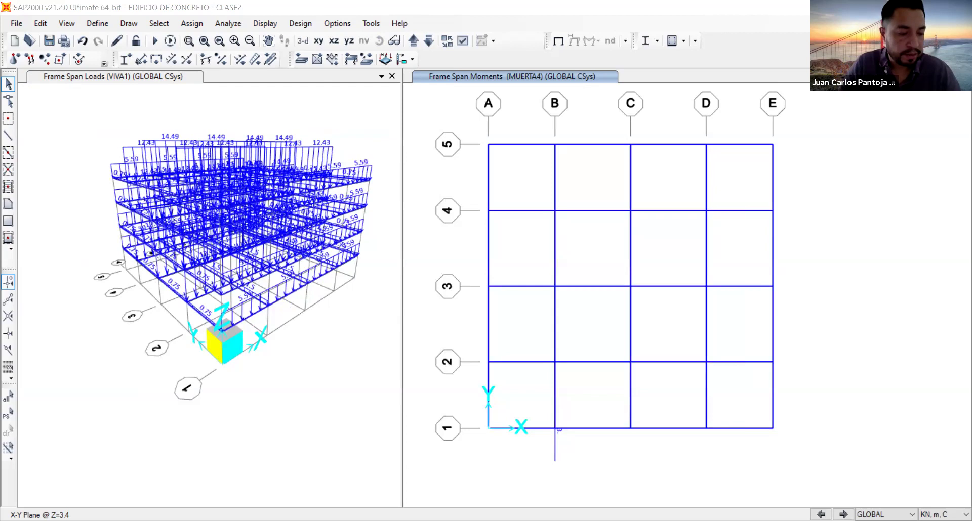
Clear the selection and remove the span load display from the X-Y plan view at Z=3.4, showing only the undeformed beams.
left_click(203, 44)
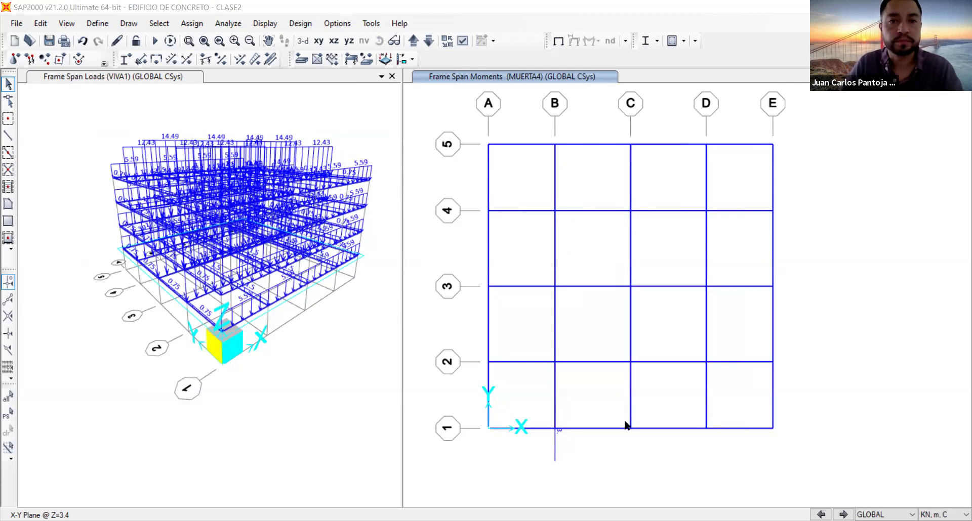
left_click(319, 40)
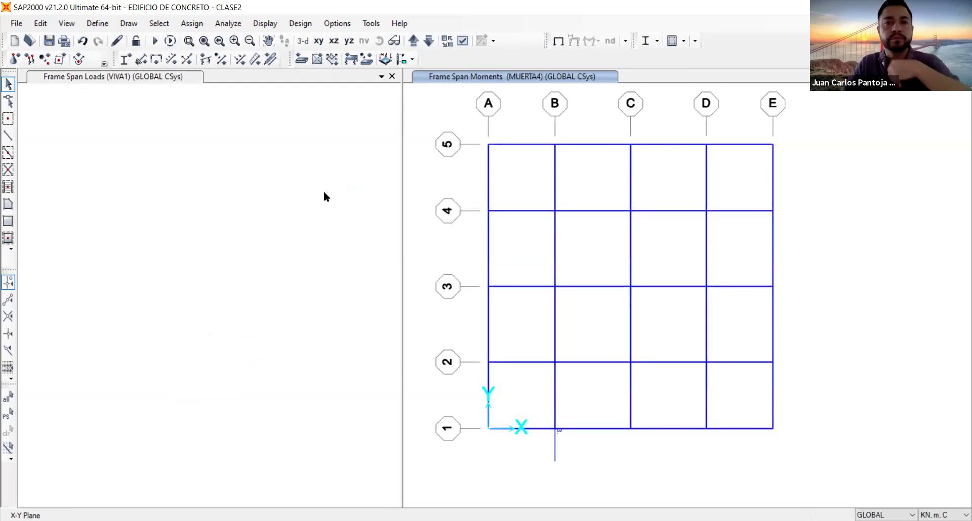
left_click(323, 191)
left_click(264, 197)
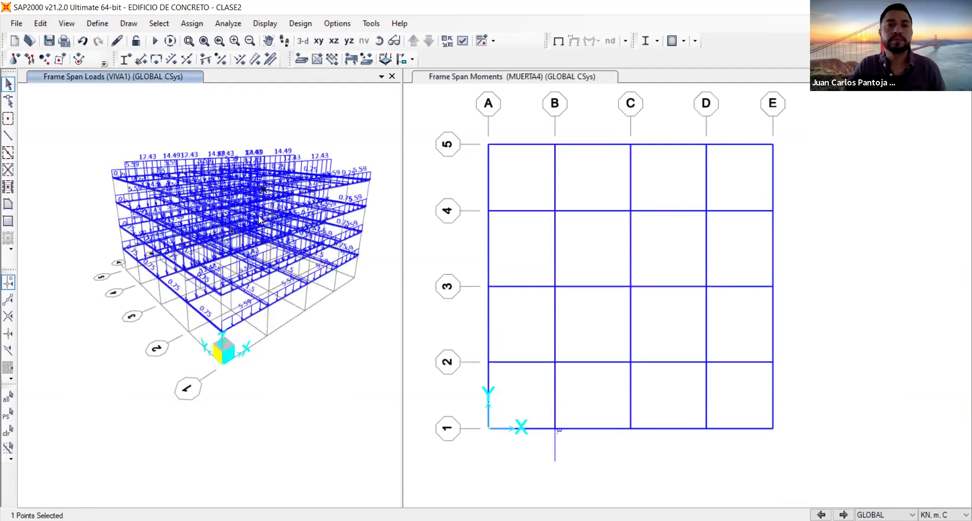
left_click(438, 146)
left_click(428, 133)
left_click(266, 105)
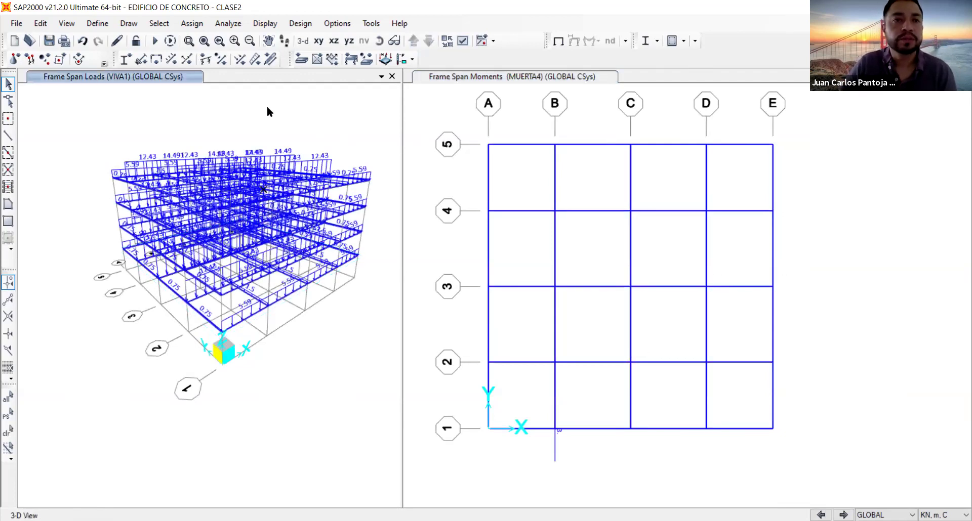
left_click(444, 104)
left_click(558, 42)
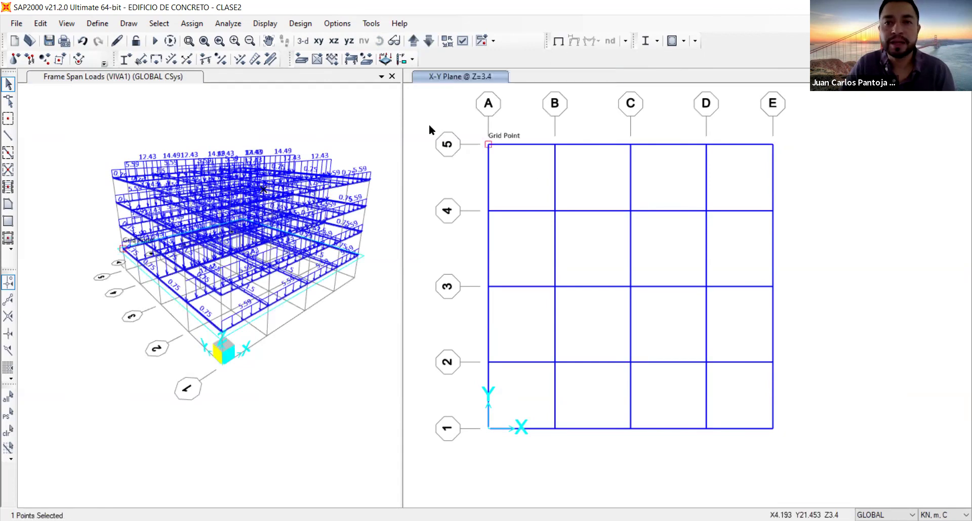
On the Z=13.6 plan, delete the two beams meeting at each outer corner: A5, A1, E5 and E1.
left_click(414, 41)
left_click(414, 40)
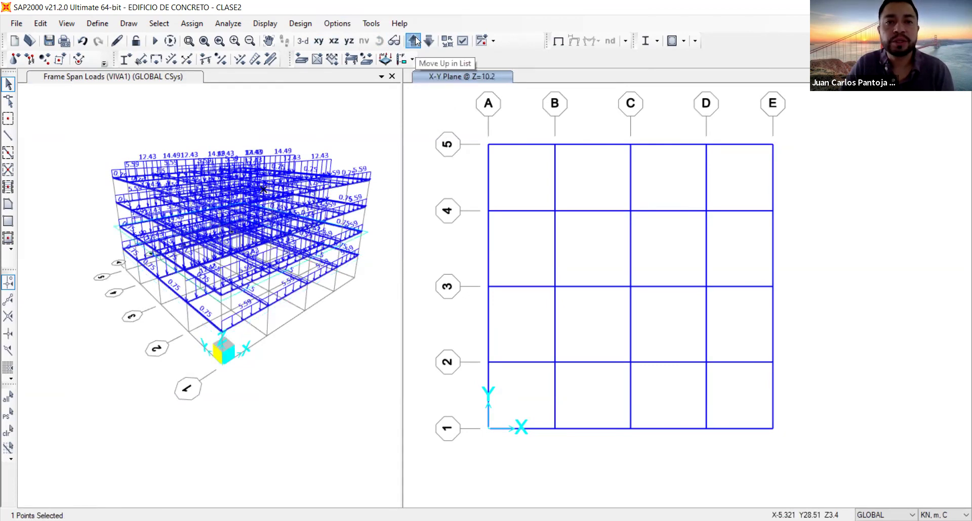
left_click(414, 41)
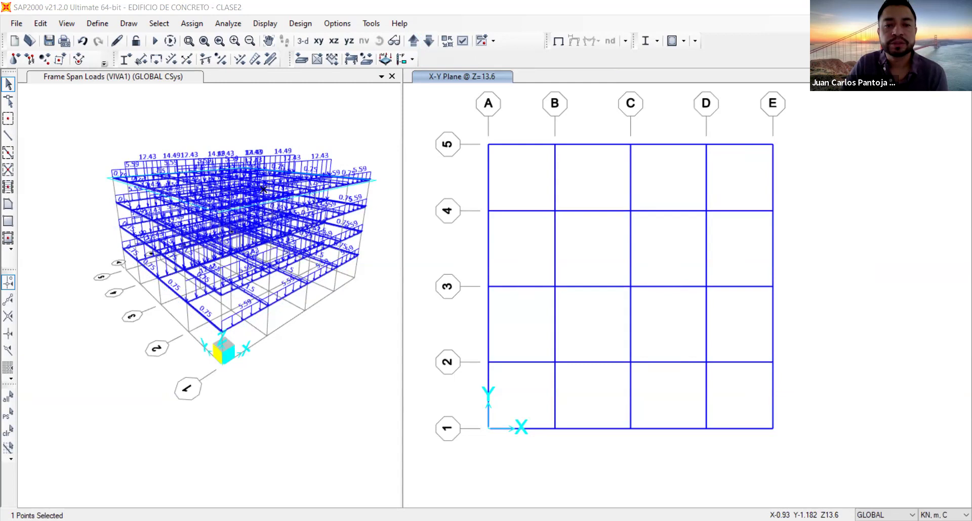
left_click(481, 130)
right_click(495, 148)
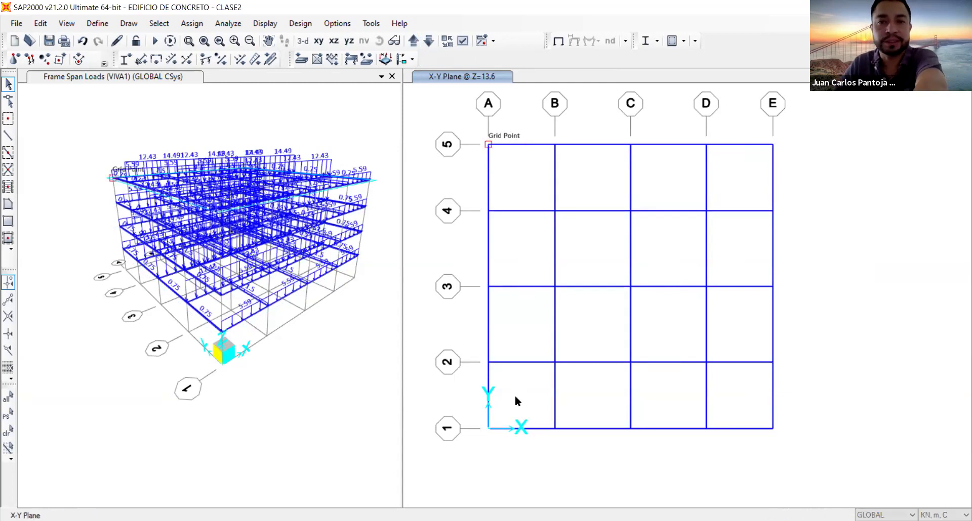
left_click_drag(520, 450, 467, 385)
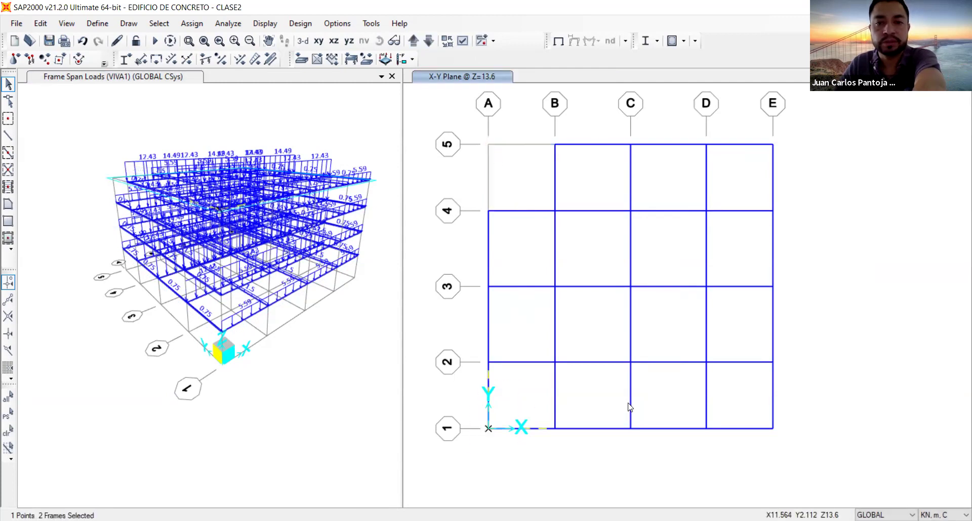
key("Delete")
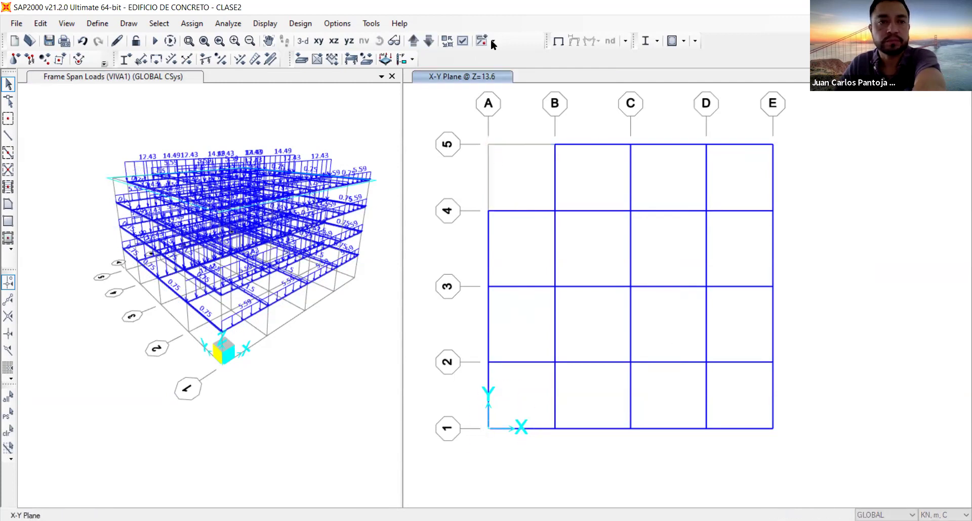
left_click_drag(815, 185, 751, 130)
key("Delete")
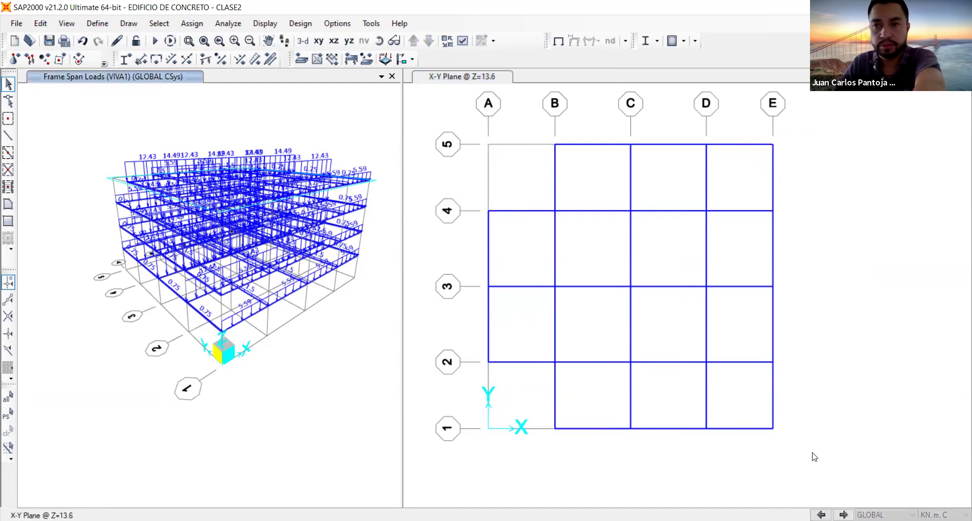
left_click_drag(783, 438, 738, 408)
key("Delete")
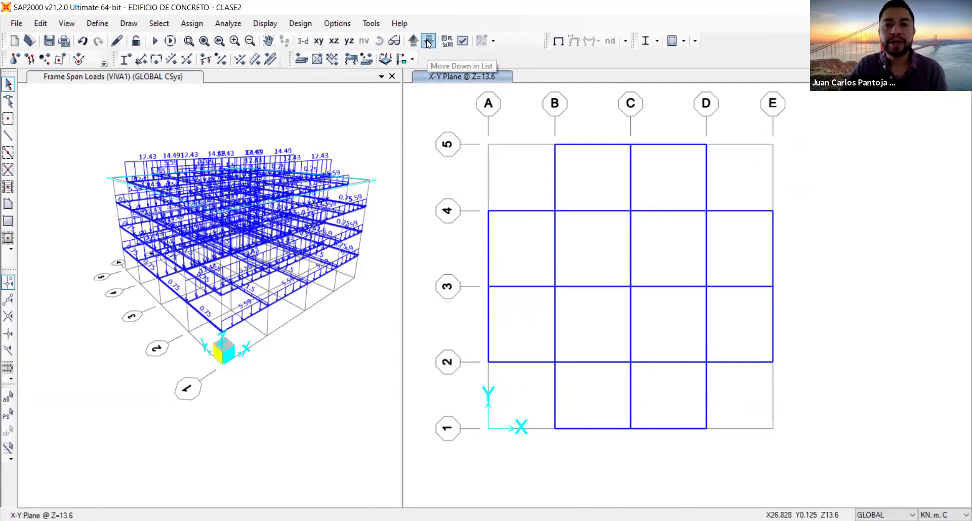
On the Z=10.2 plan, delete the beams meeting at corners A5 and A1.
left_click(428, 40)
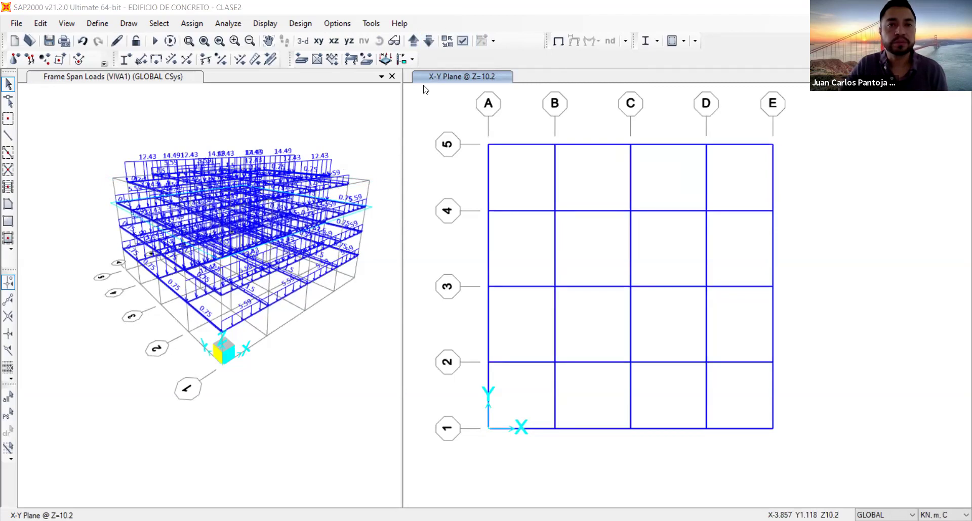
left_click(135, 43)
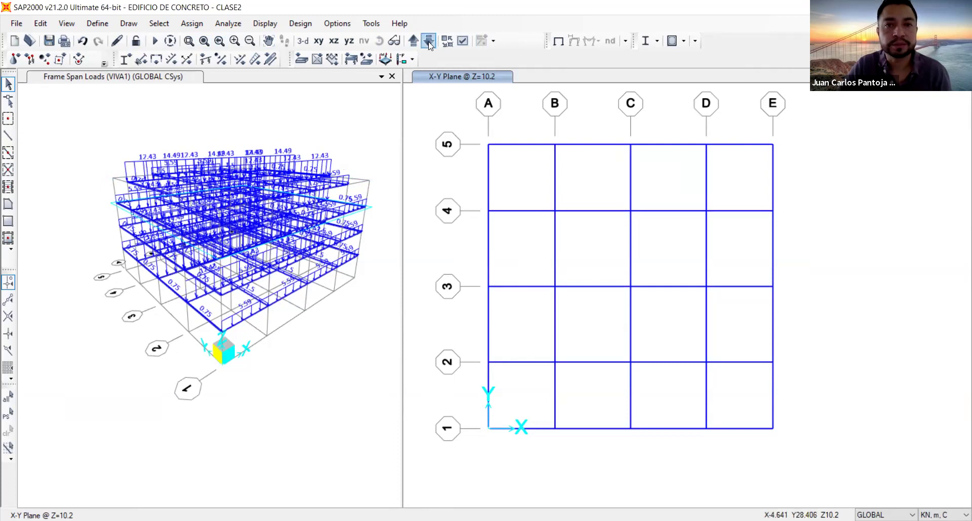
left_click(413, 42)
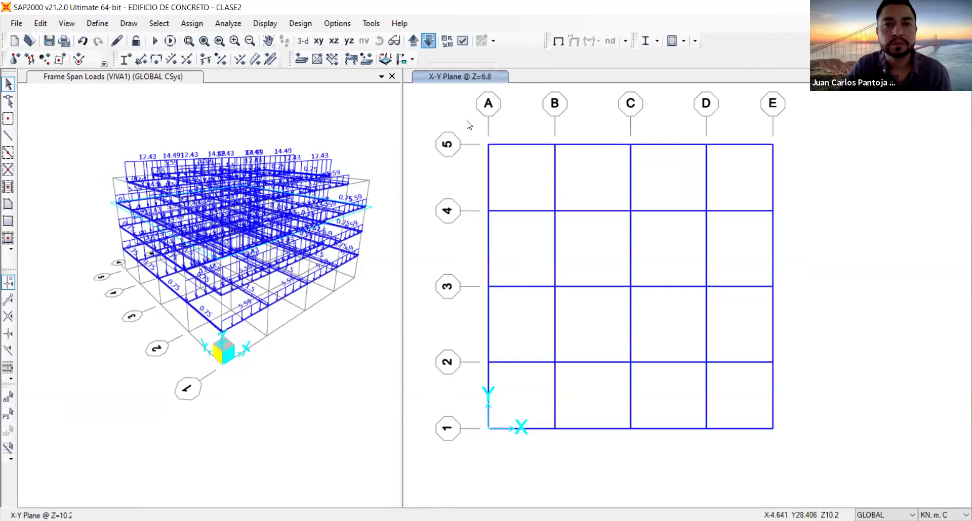
left_click(413, 41)
left_click_drag(519, 184, 471, 134)
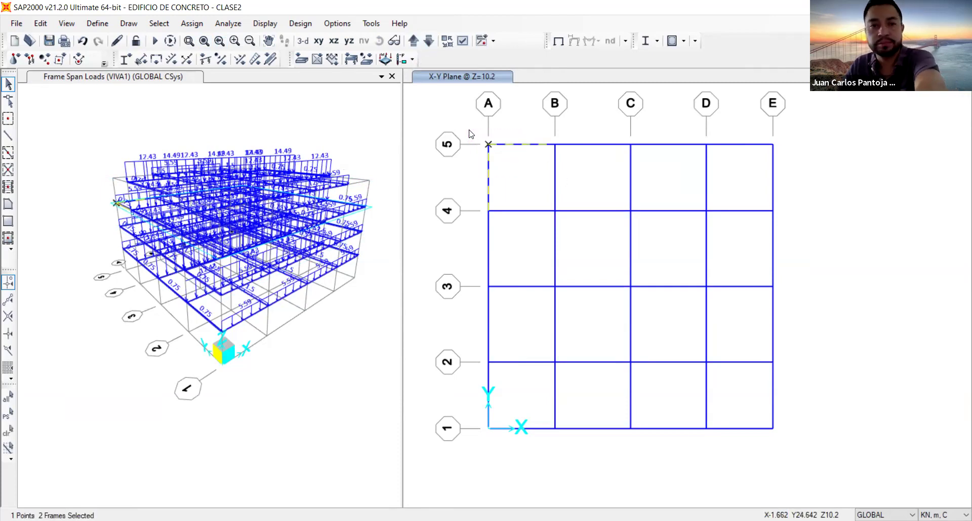
key("Delete")
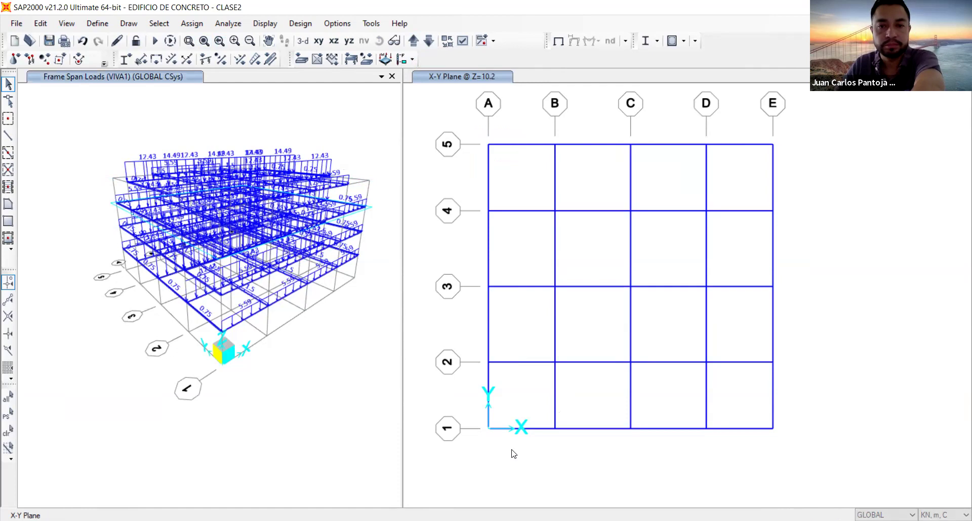
left_click_drag(519, 454, 474, 388)
key("Delete")
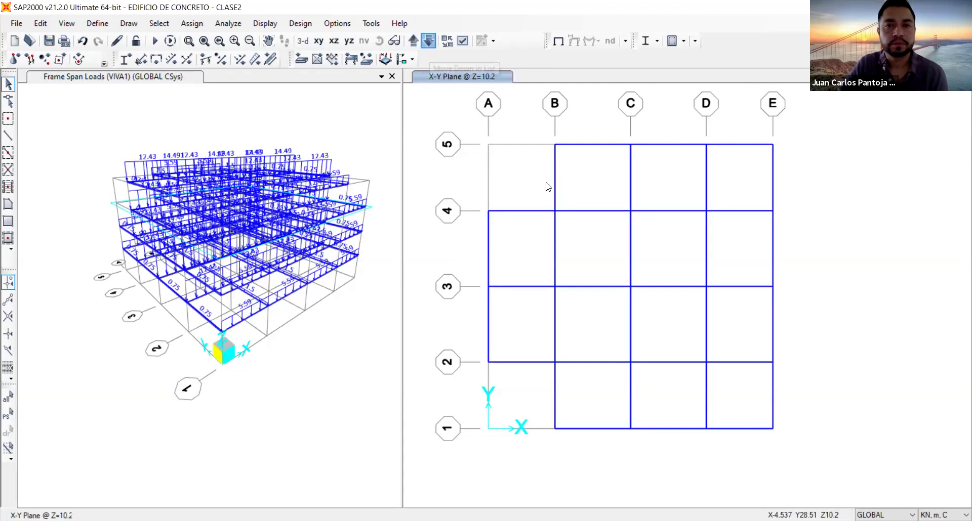
On the Z=6.8 plan, delete the beams meeting at corners A1 and A5.
left_click_drag(517, 454, 466, 392)
key("ctrl+q")
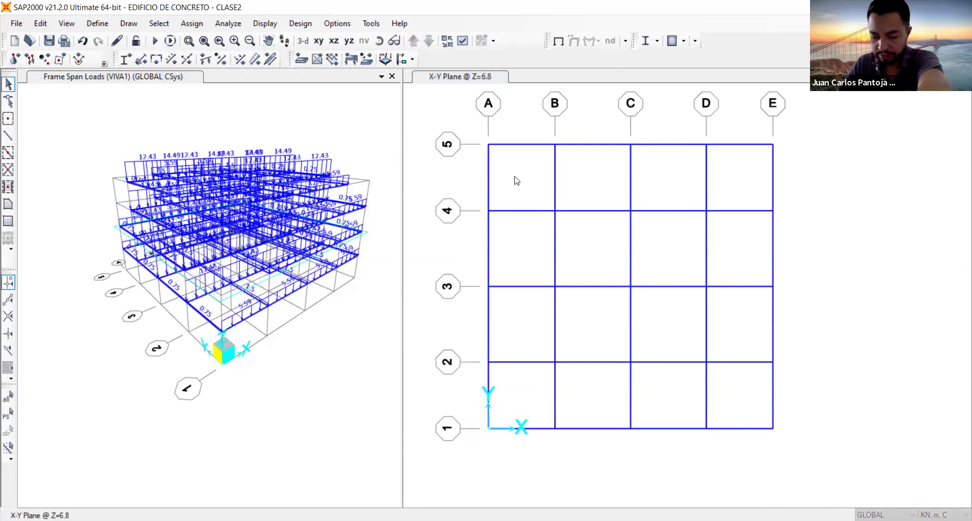
left_click_drag(515, 162, 462, 127)
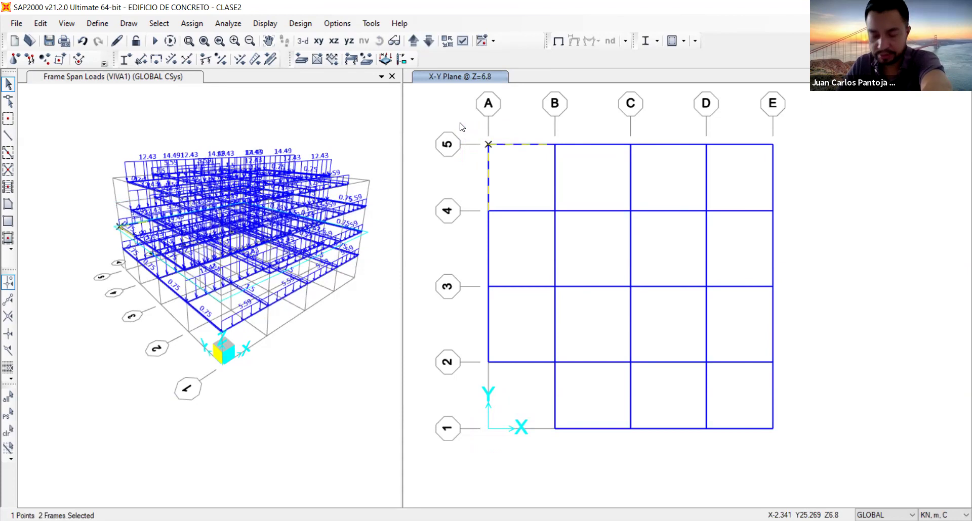
key("Delete")
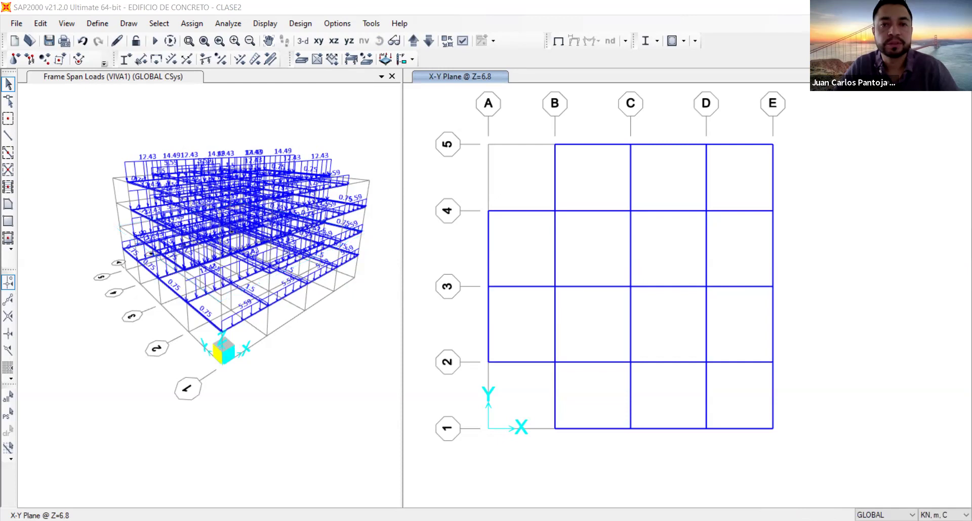
On the Z=3.4 plan, delete the beams meeting at corners A1 and A5.
left_click(430, 39)
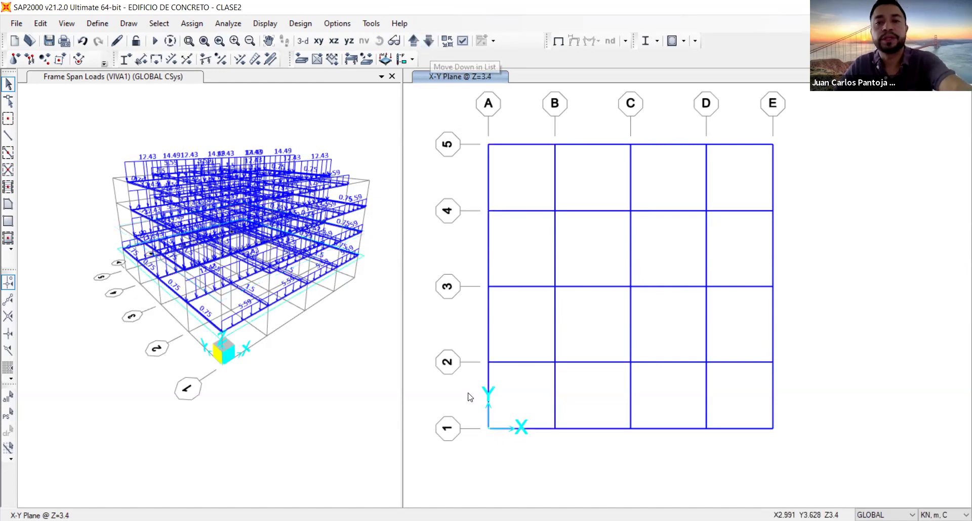
left_click_drag(469, 394, 521, 450)
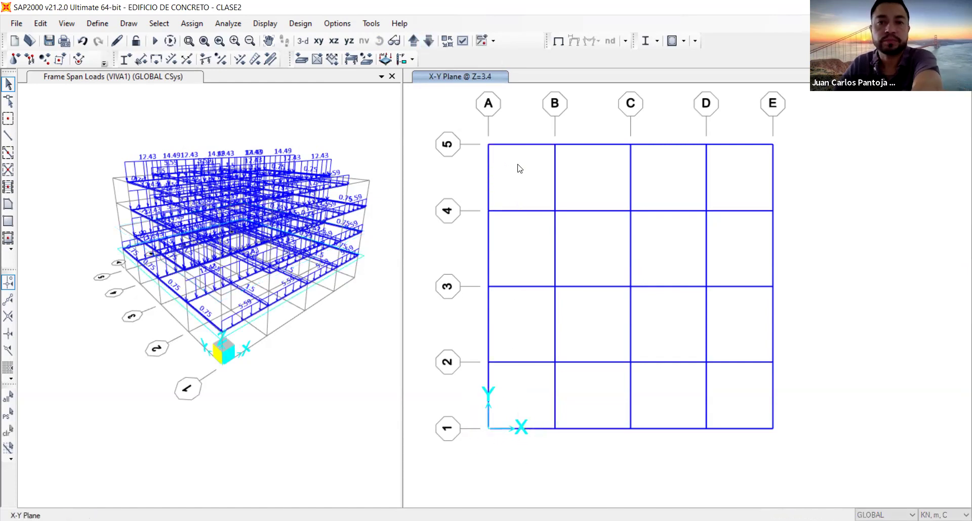
key("Delete")
left_click_drag(523, 178, 480, 127)
key("Delete")
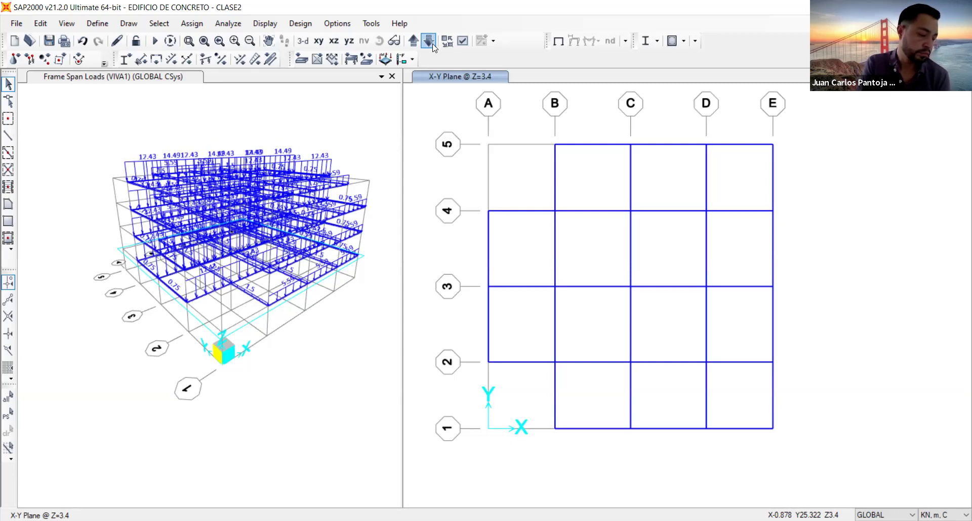
Remove the span load display from the 3-D view and rotate the model to examine the trimmed floors.
left_click(363, 115)
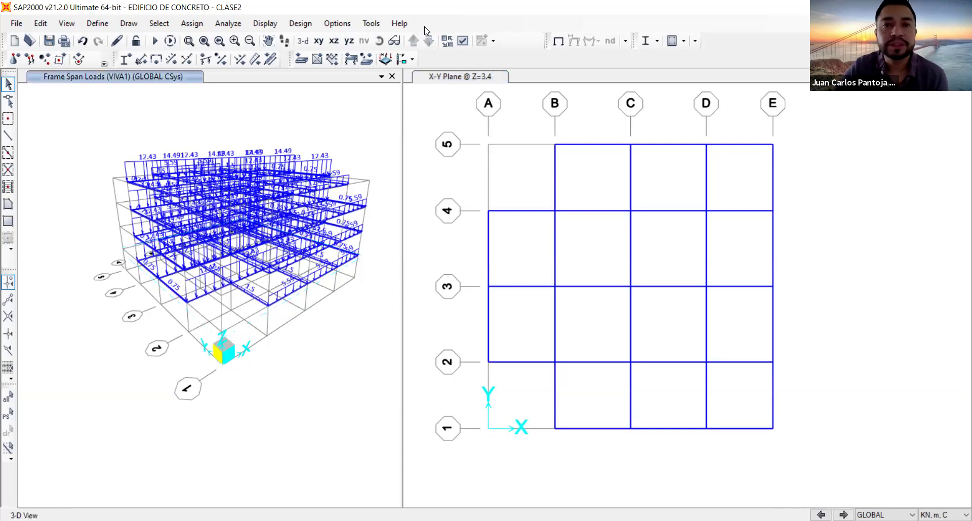
left_click(557, 38)
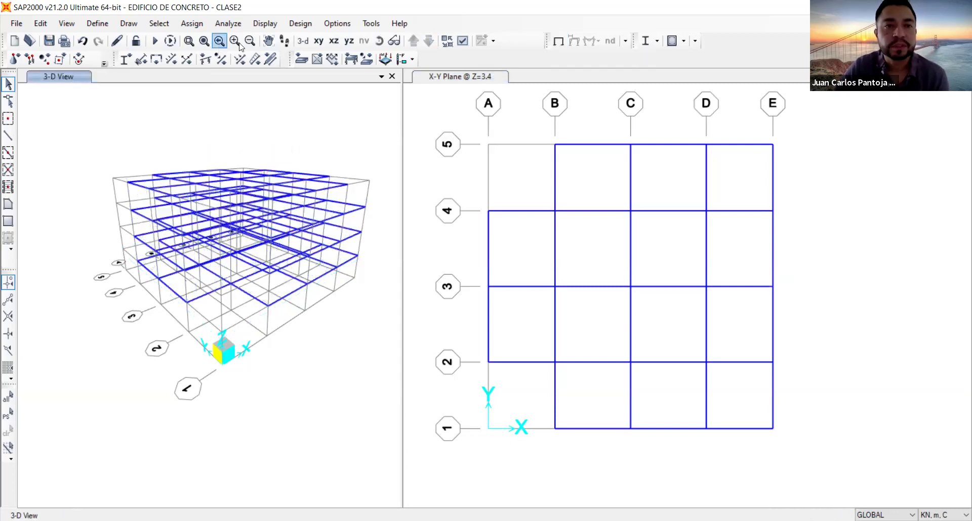
left_click(379, 40)
left_click_drag(332, 132, 314, 178)
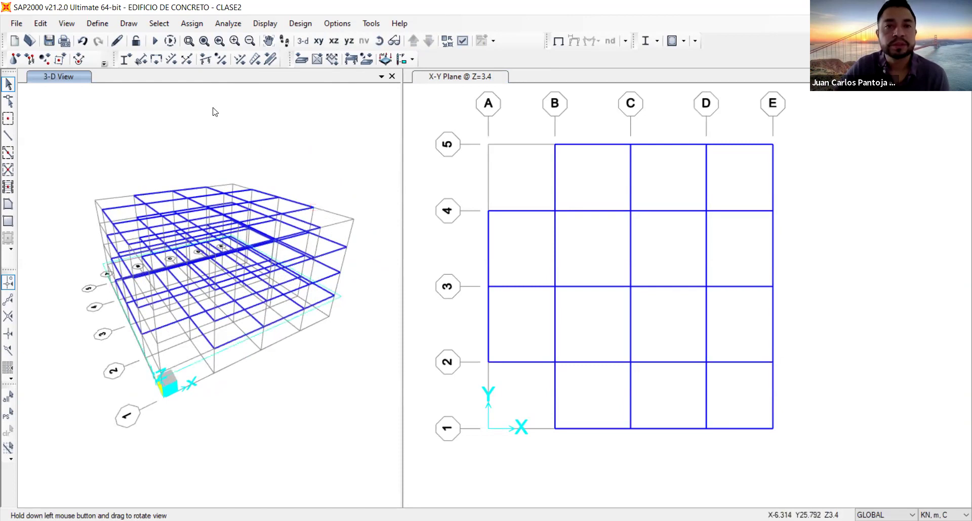
Show the X-Z elevation at Y=0 in place of the floor plan, keeping the 3-D view beside it.
left_click(334, 41)
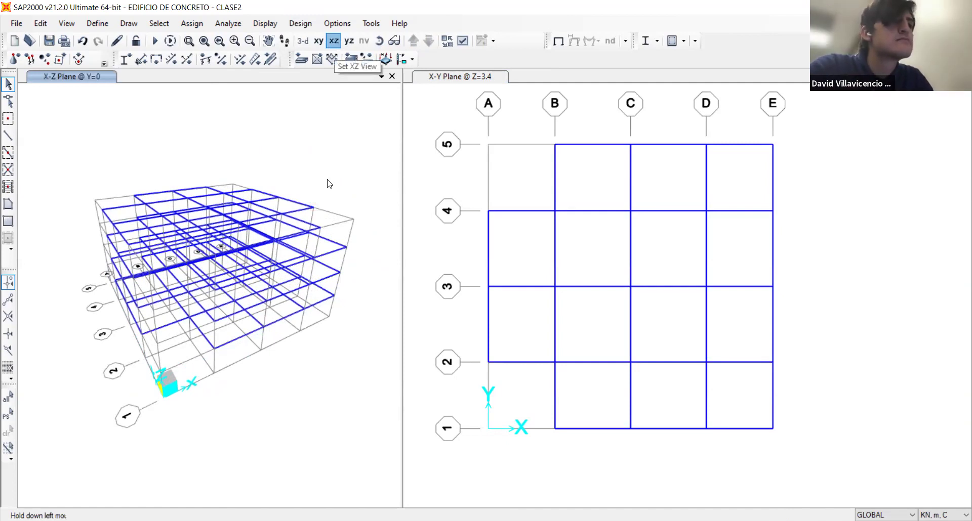
left_click(303, 42)
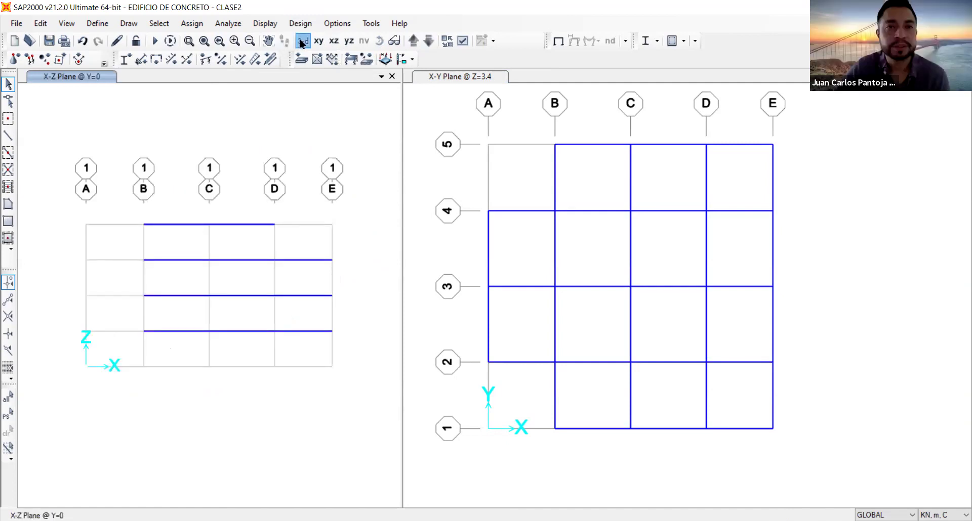
left_click(334, 43)
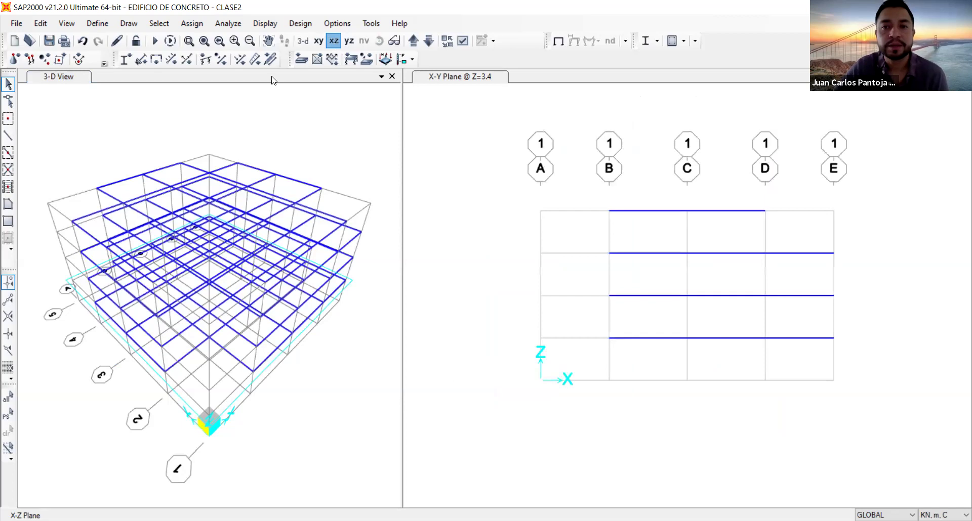
Quick-draw columns with section CL40x40 along grid lines B, C, D and E over all storeys of the Y=0 elevation.
left_click(9, 136)
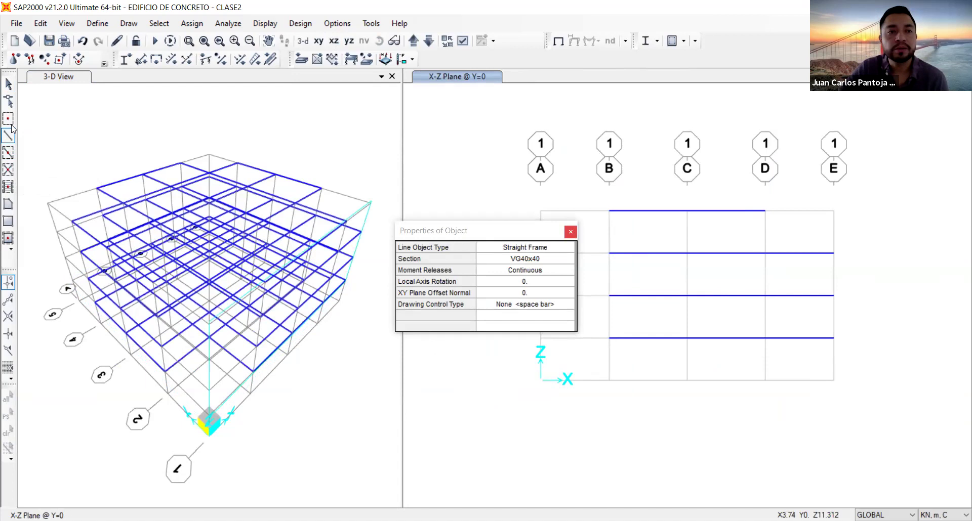
left_click(8, 153)
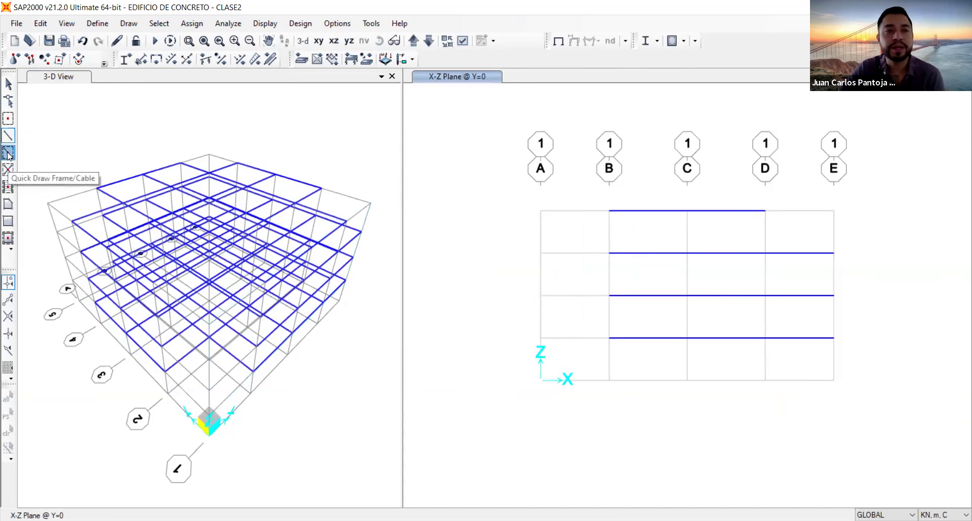
left_click(8, 153)
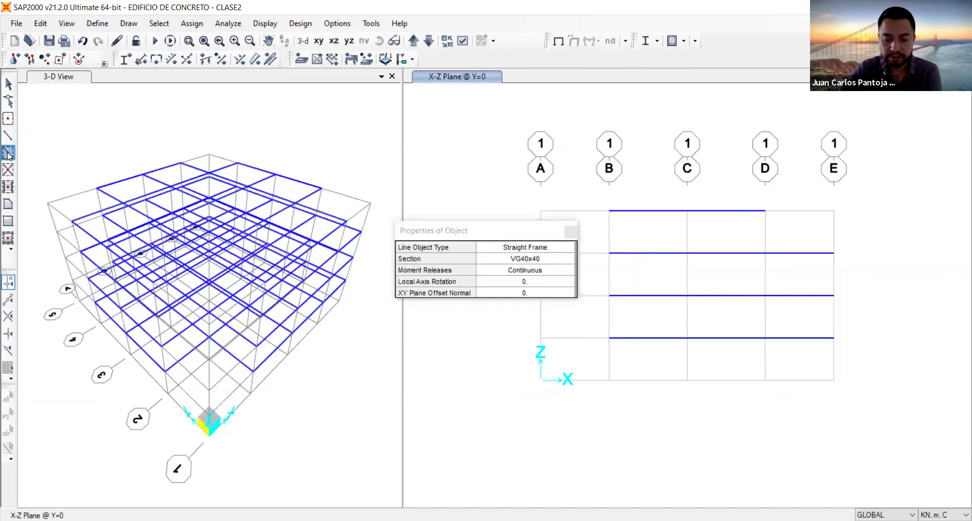
left_click(544, 264)
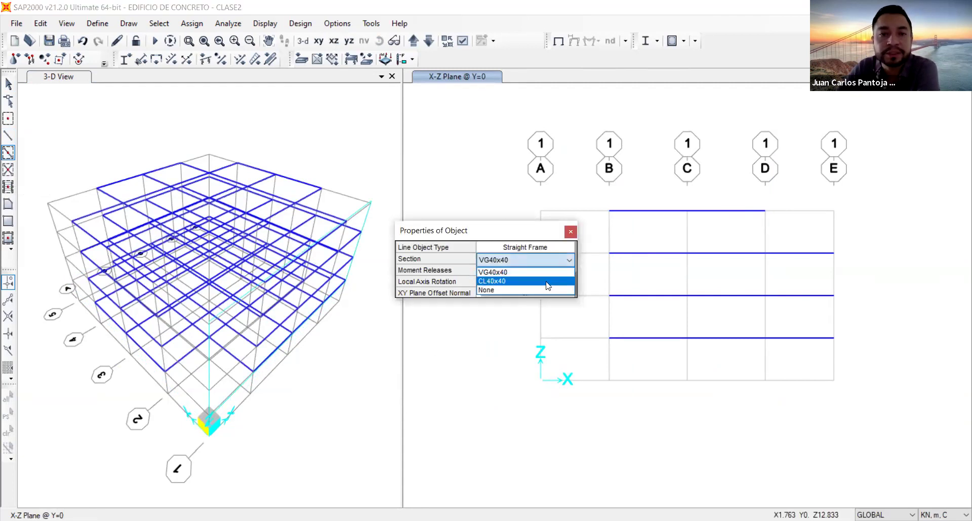
left_click(547, 281)
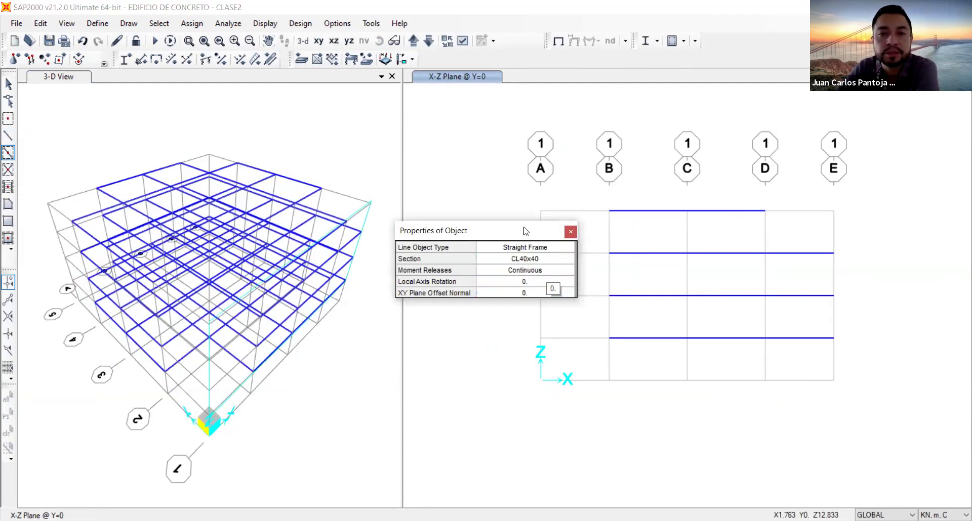
left_click(606, 205)
left_click(622, 394)
left_click_drag(678, 198, 699, 412)
left_click_drag(755, 196, 774, 405)
left_click_drag(824, 242, 842, 405)
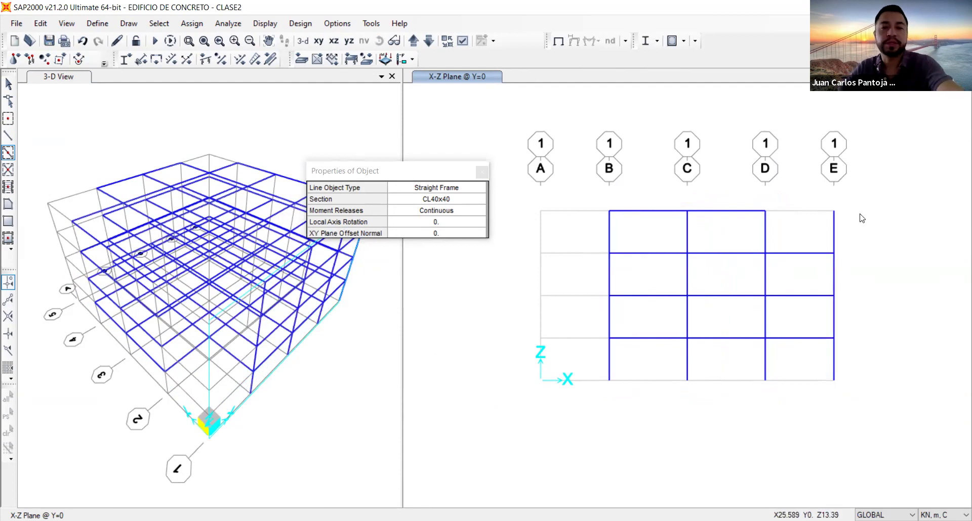
key("Escape")
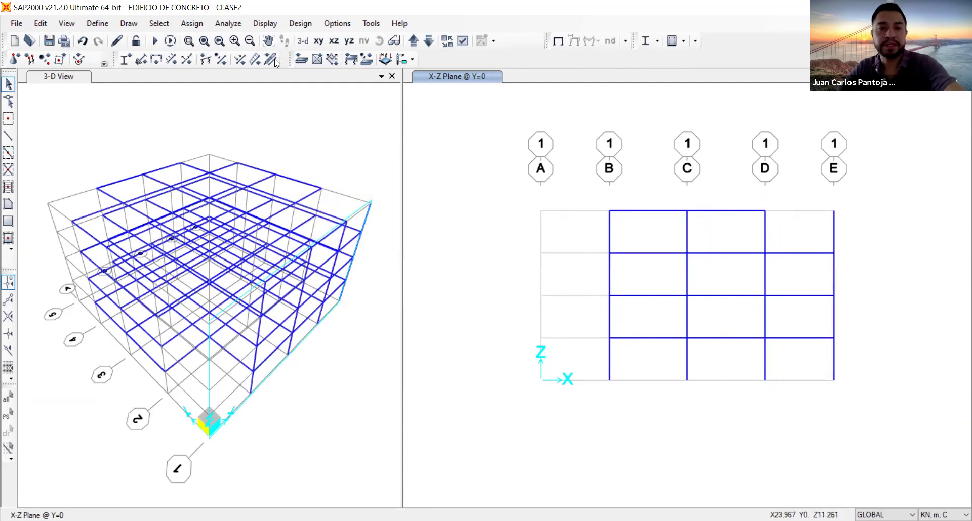
Replace the full-height column line at E with CL40x40 columns on only the three lower storeys, and move the elevation to Y=5.5.
left_click(83, 44)
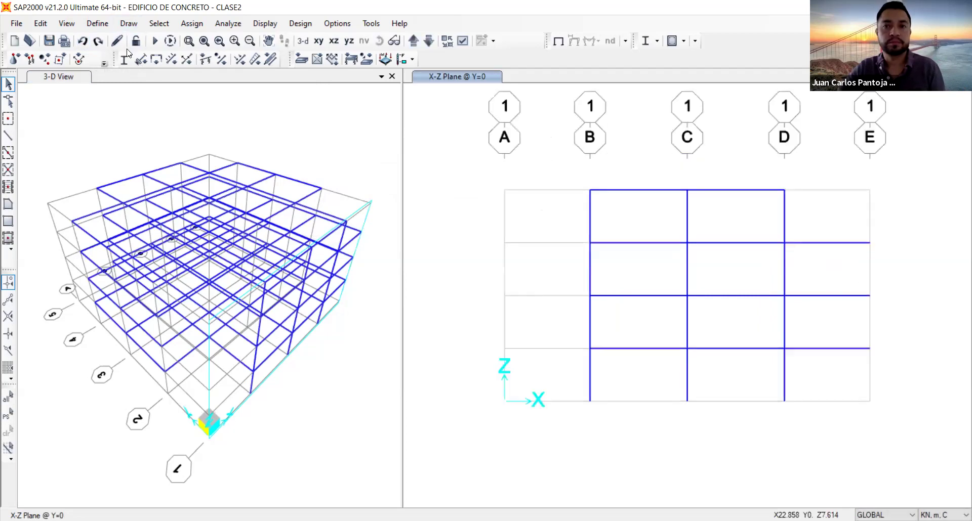
left_click(14, 156)
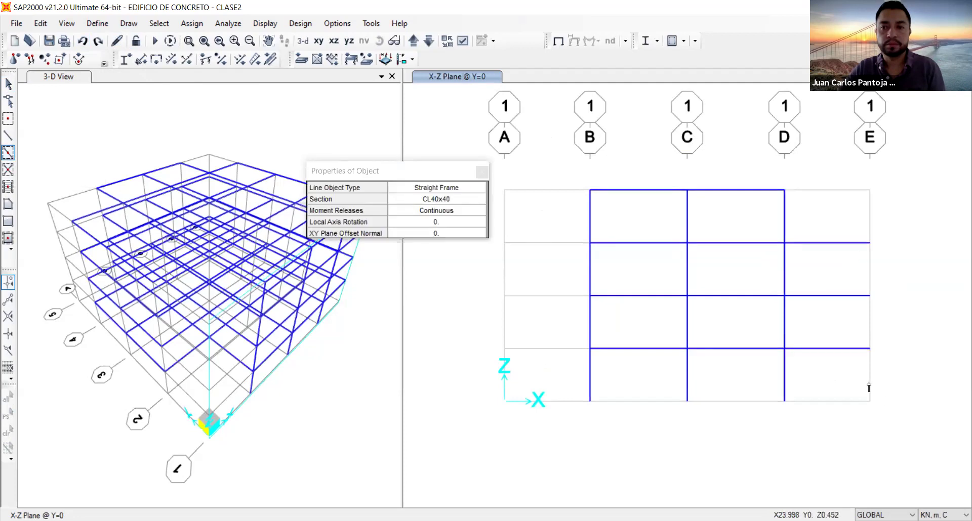
left_click(870, 320)
left_click(869, 269)
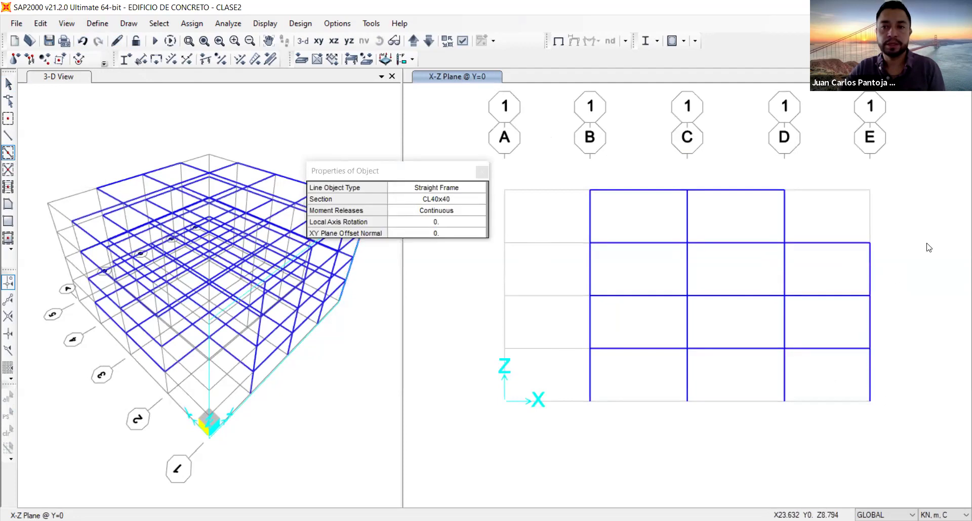
key("Escape")
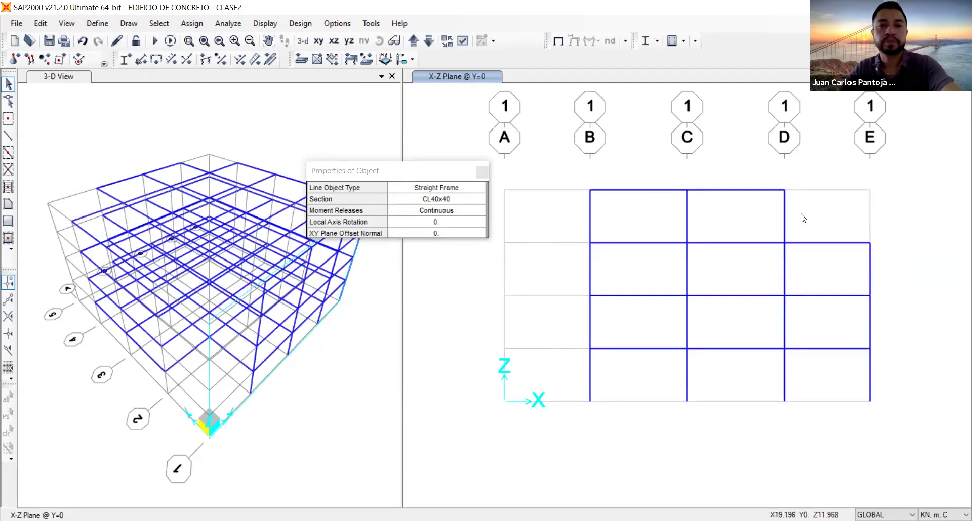
left_click(414, 43)
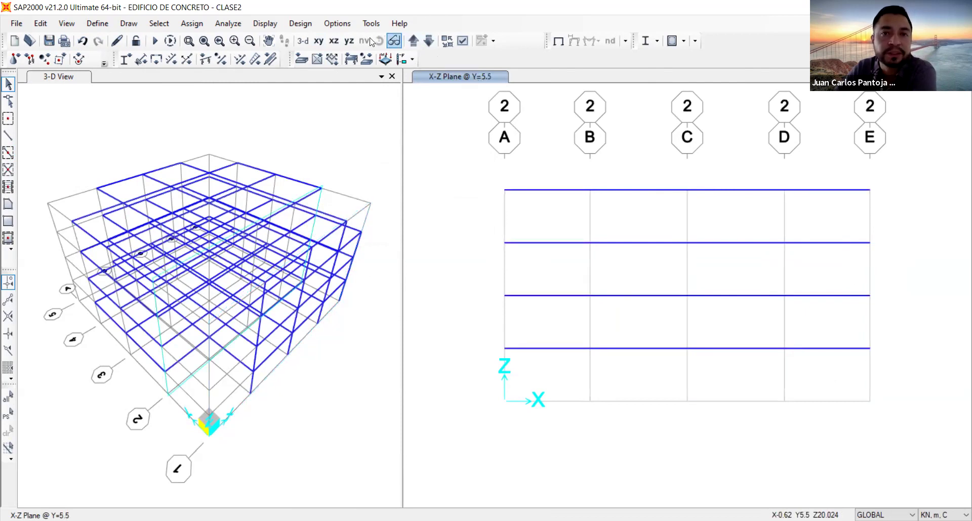
Try to quick-draw CL40x40 frames over the entire grid of the Y=5.5 elevation at once, and undo the drawing.
left_click(8, 153)
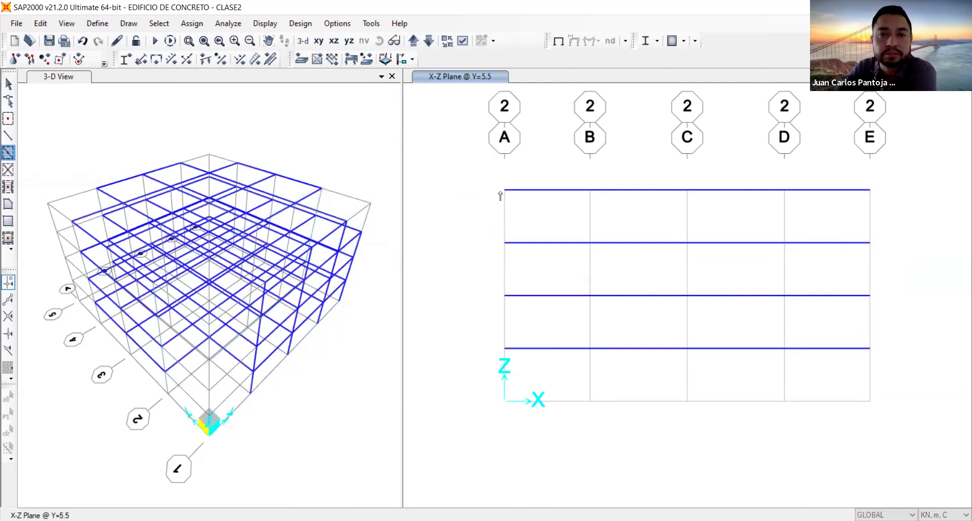
left_click_drag(497, 178, 886, 414)
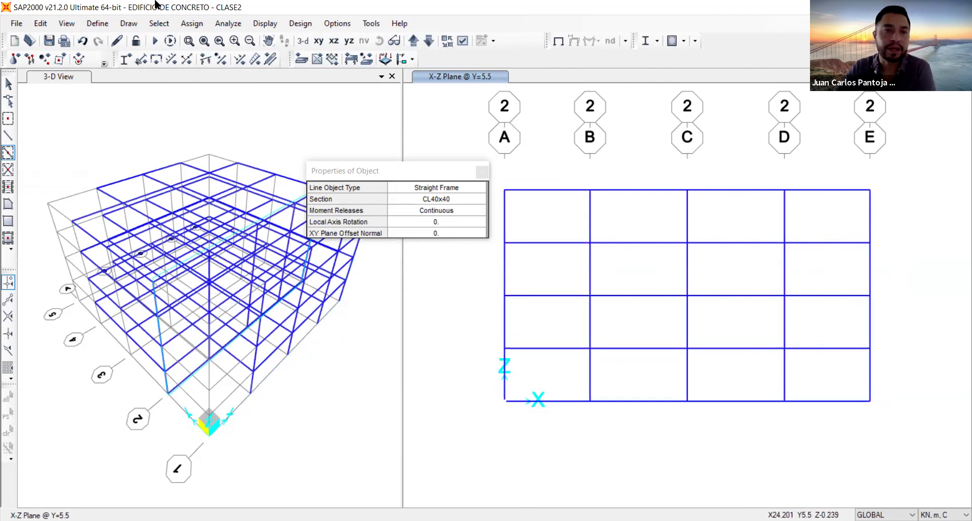
left_click(83, 42)
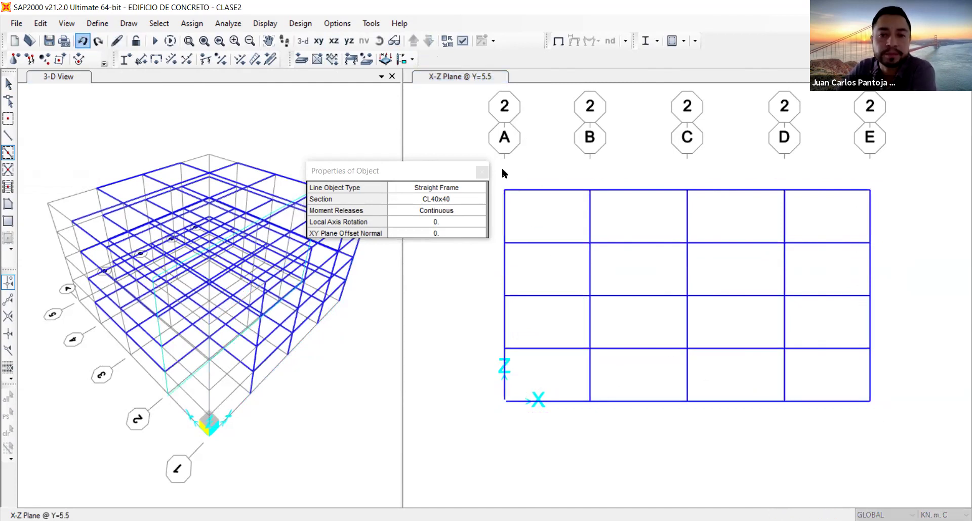
Draw full-height CL40x40 columns along gridlines A to E in the axis 2 elevation at Y=5.5.
left_click_drag(510, 299, 514, 421)
left_click_drag(586, 177, 595, 421)
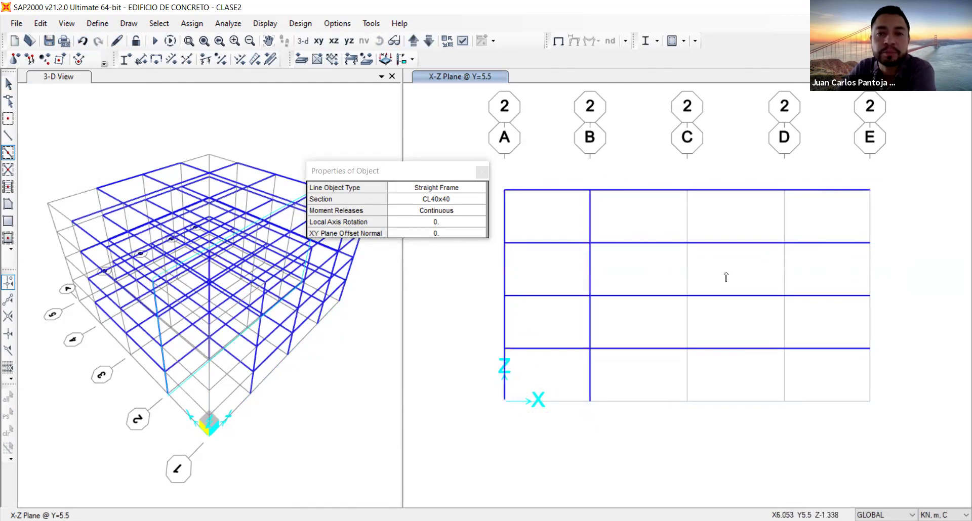
left_click_drag(677, 174, 698, 413)
left_click_drag(776, 173, 802, 426)
left_click_drag(860, 172, 877, 439)
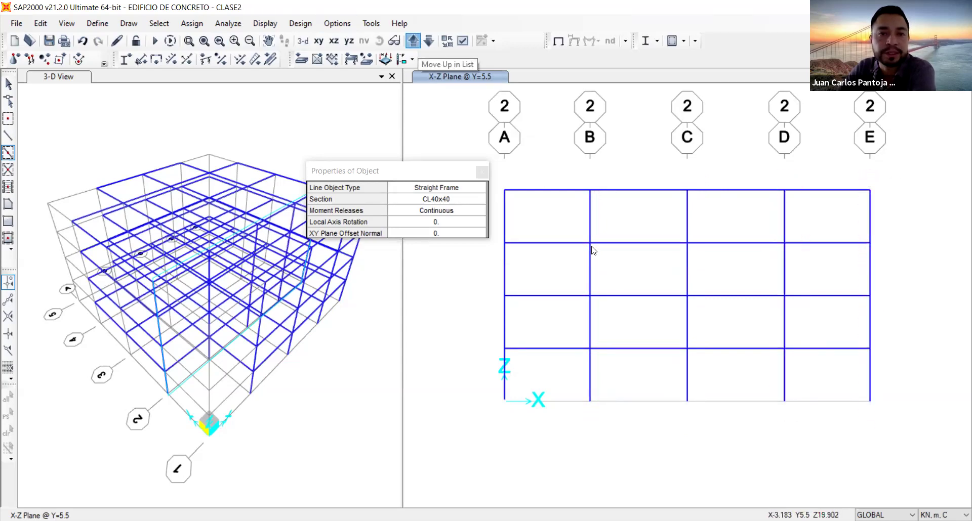
Draw full-height CL40x40 columns along gridlines A to E in the axis 3 elevation at Y=11.75.
left_click_drag(500, 178, 513, 418)
mouse_move(579, 173)
left_mouse_down()
mouse_move(612, 312)
mouse_move(613, 446)
left_mouse_up()
left_click_drag(676, 172, 712, 424)
mouse_move(773, 174)
left_mouse_down()
mouse_move(806, 334)
mouse_move(807, 420)
left_mouse_up()
left_click_drag(861, 181, 872, 428)
Draw full-height CL40x40 columns along gridlines A to E in the axis 4 elevation at Y=18.
left_click(414, 41)
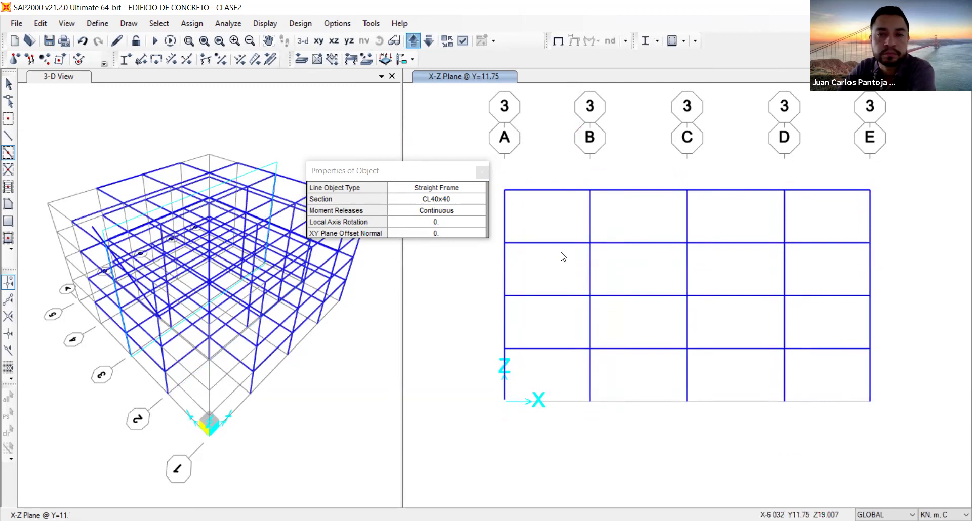
left_click_drag(496, 177, 514, 431)
left_click_drag(583, 175, 602, 439)
left_click_drag(681, 180, 688, 413)
left_click_drag(771, 179, 807, 451)
left_click_drag(857, 177, 888, 474)
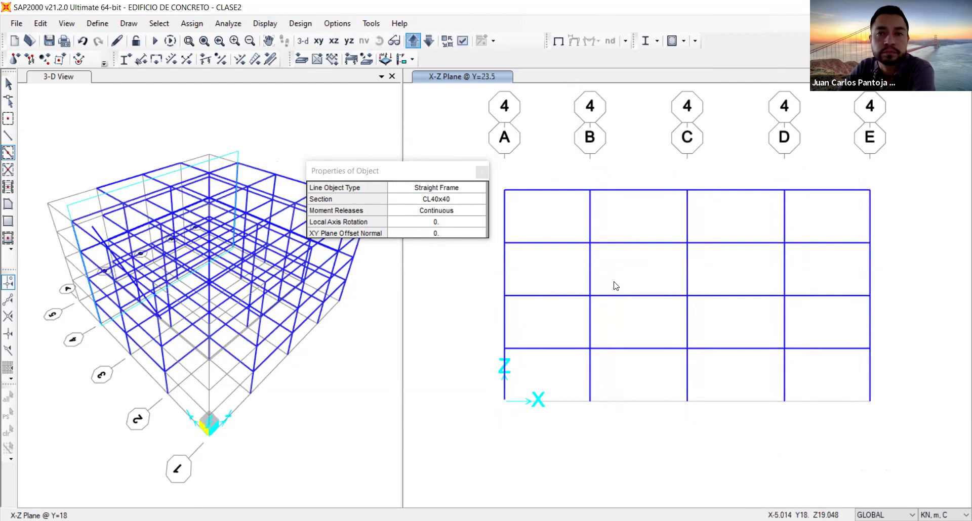
In the axis 5 elevation at Y=23.5, draw CL40x40 columns full height on gridlines B to D and only up to the third level on E.
left_click_drag(585, 180, 597, 413)
mouse_move(684, 181)
left_mouse_down()
mouse_move(688, 391)
mouse_move(701, 419)
left_mouse_up()
left_click_drag(770, 116, 793, 429)
left_click_drag(861, 230, 887, 409)
left_click(83, 40)
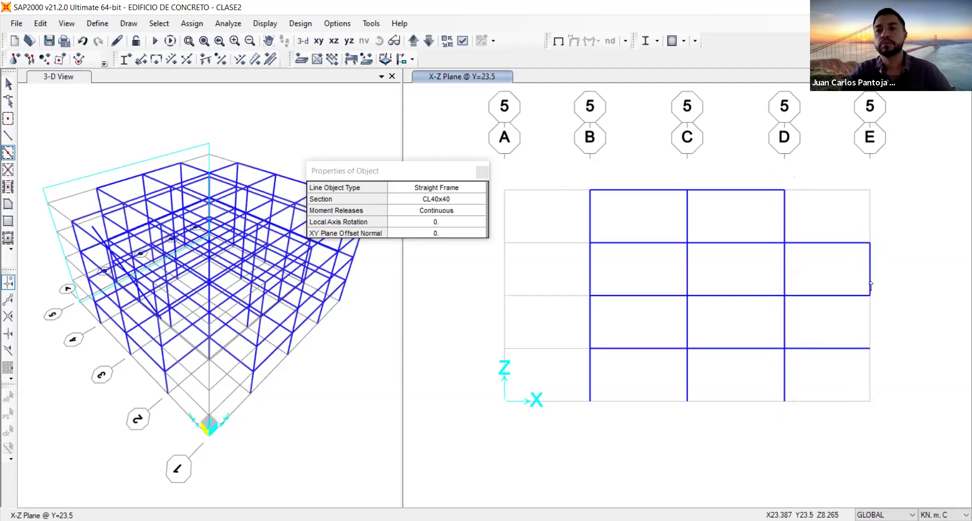
left_click(869, 324)
left_click(870, 376)
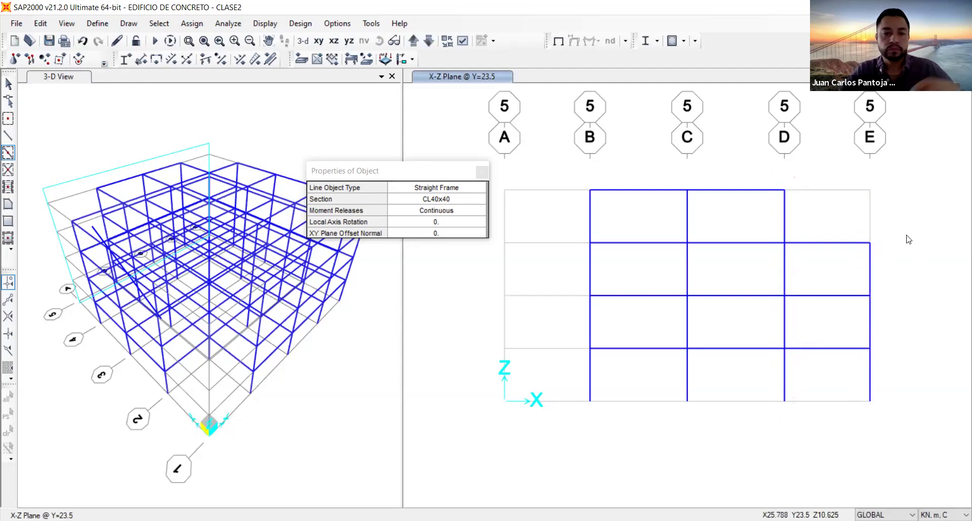
key("Escape")
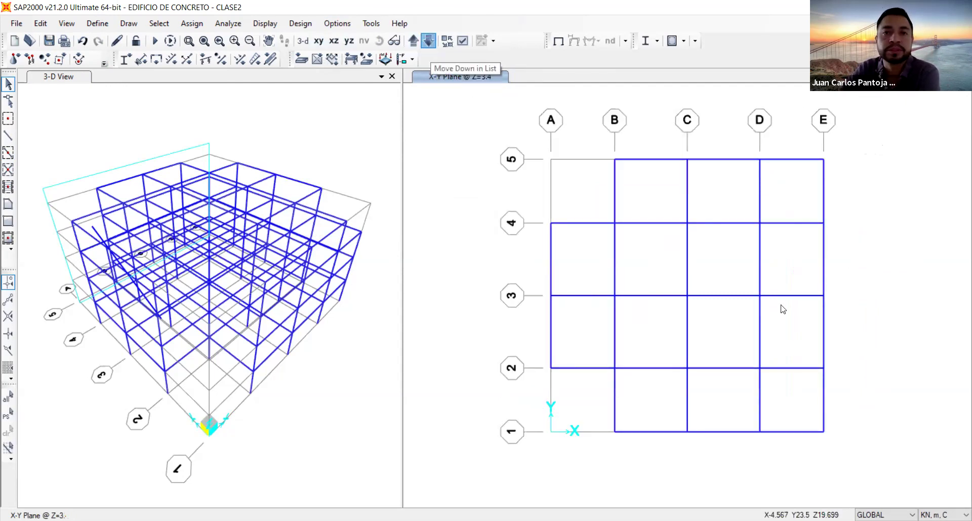
Check the base joints at Z=0 for extra points and delete the stray inclined frame between axes 3 and 4.
left_click_drag(490, 105, 897, 488)
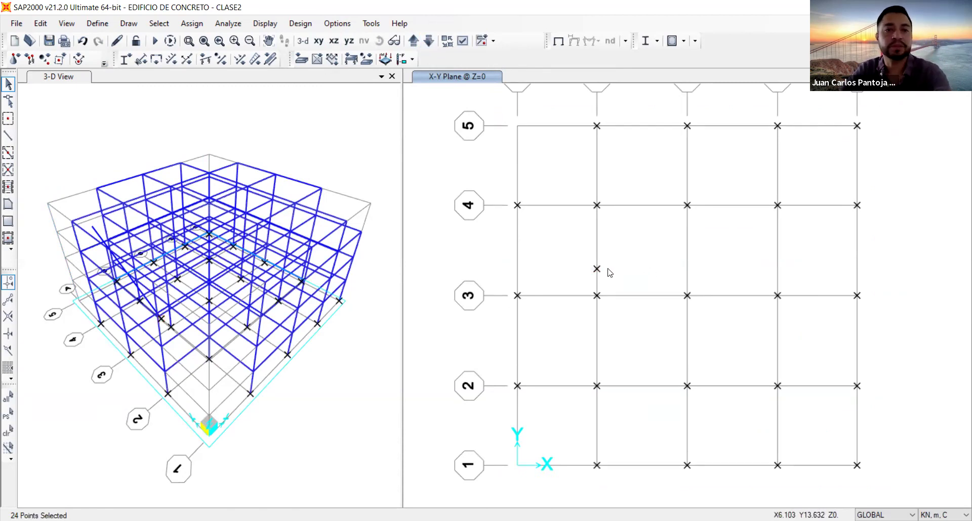
key("Delete")
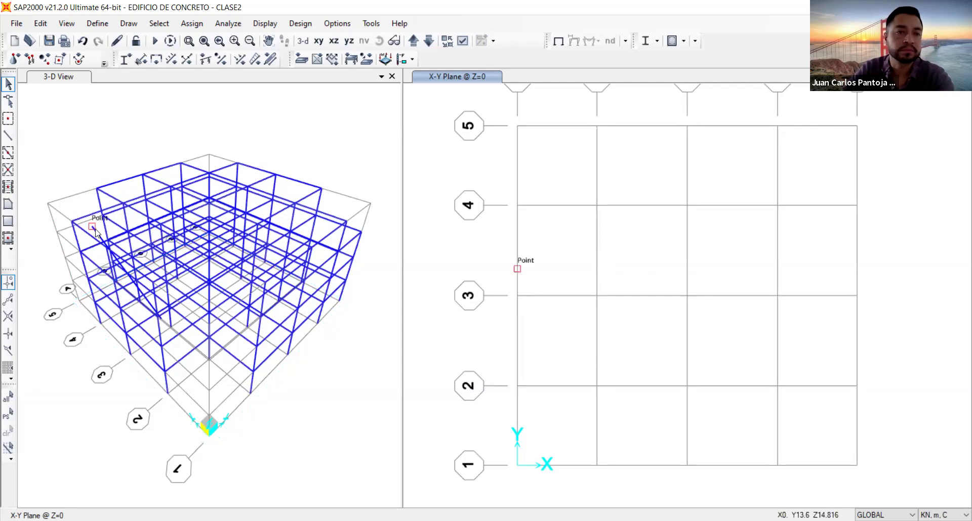
left_click(100, 238)
left_click(100, 237)
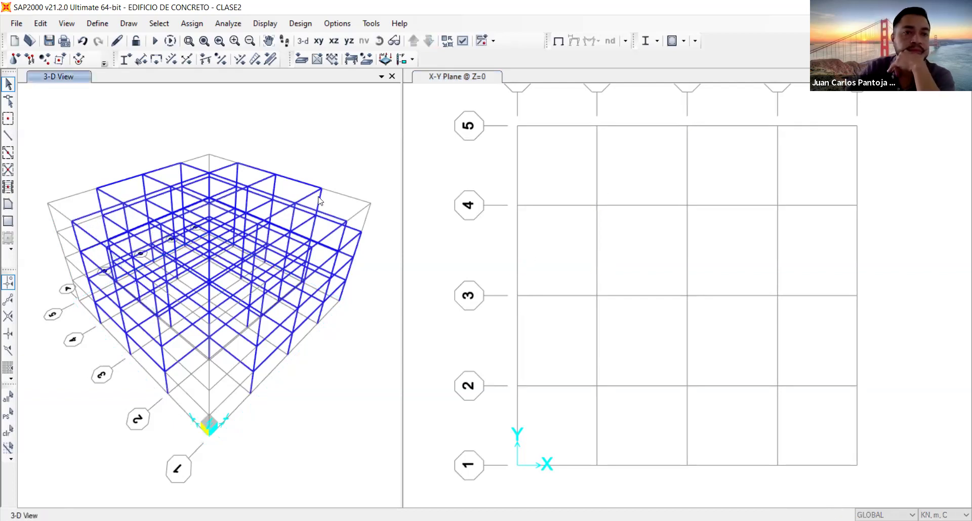
Assign fixed restraints, with all translations and rotations restrained, to all base joints at Z=0.
left_click_drag(504, 98, 930, 486)
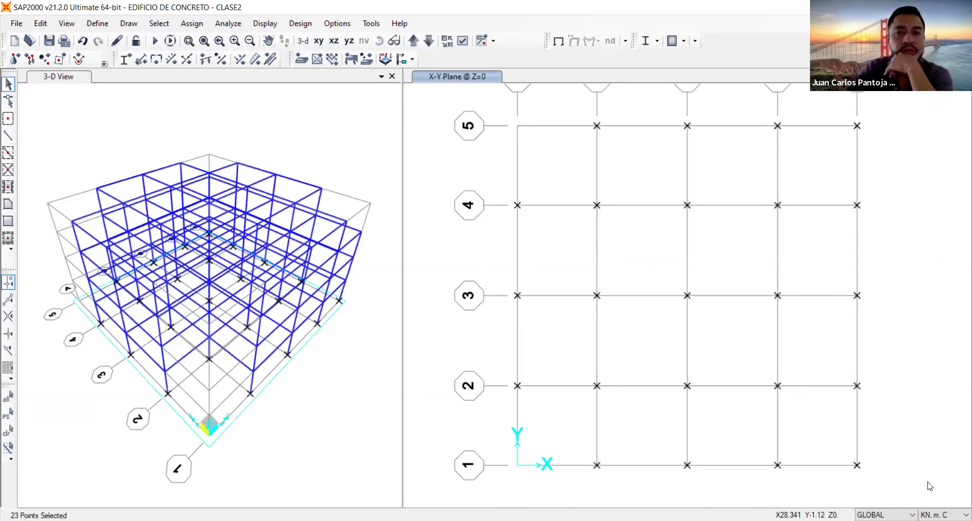
left_click(200, 28)
mouse_move(334, 40)
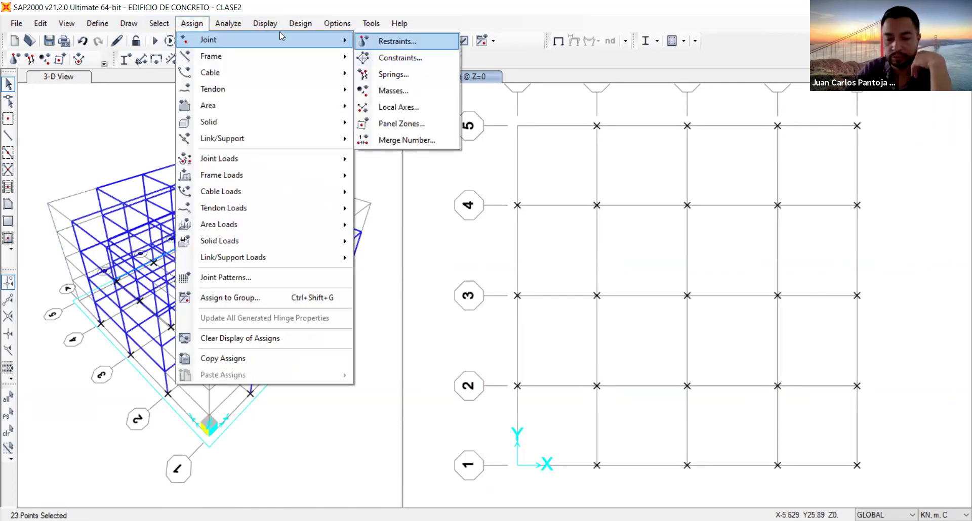
left_click(16, 60)
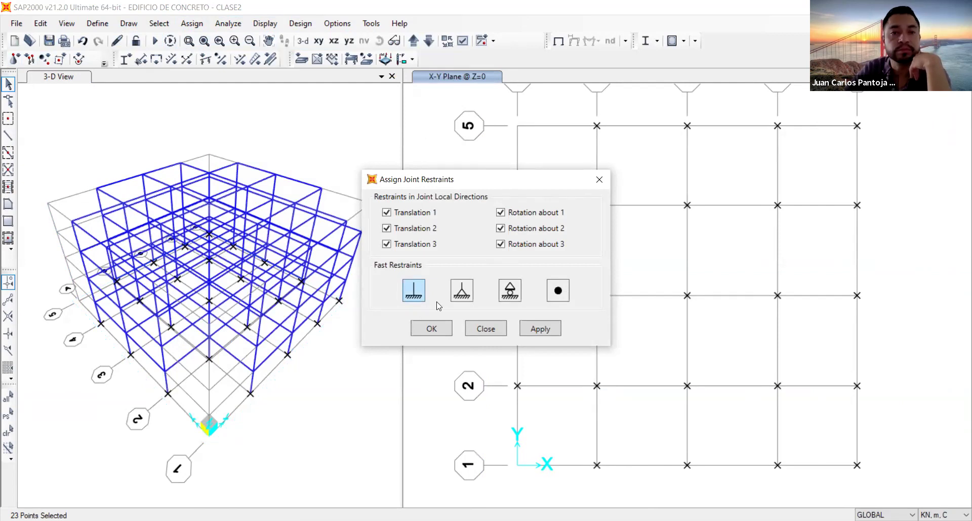
left_click(541, 330)
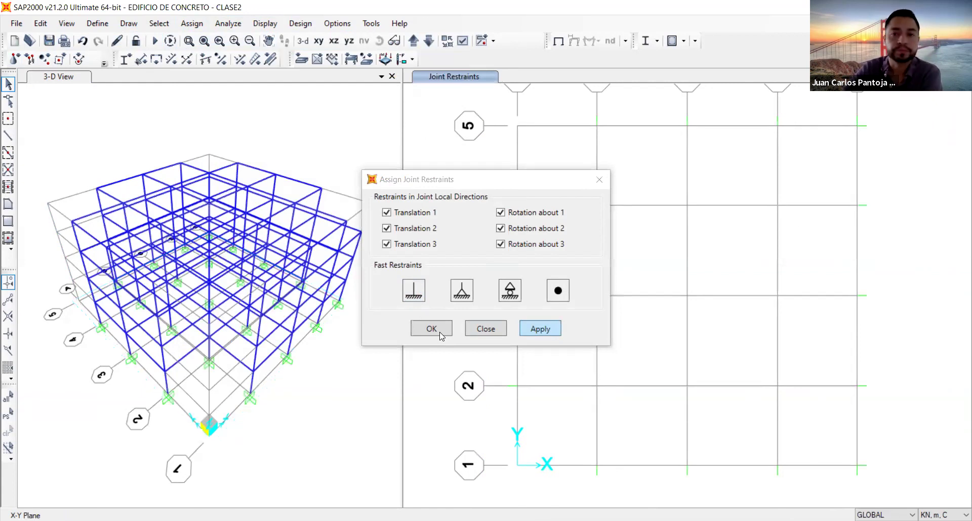
left_click(440, 330)
Examine the restrained building frame in the 3-D view and in plan at Z=3.4.
left_click(352, 120)
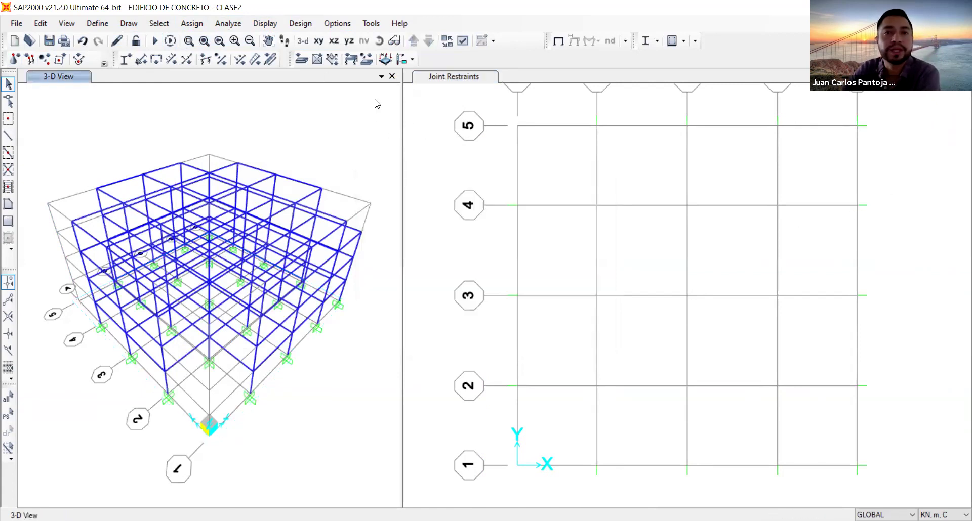
left_click(434, 119)
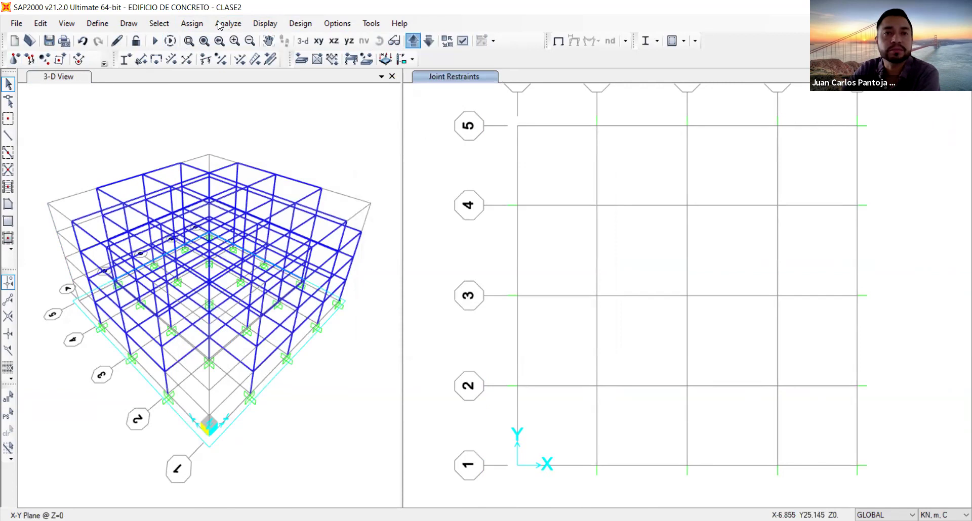
left_click(320, 127)
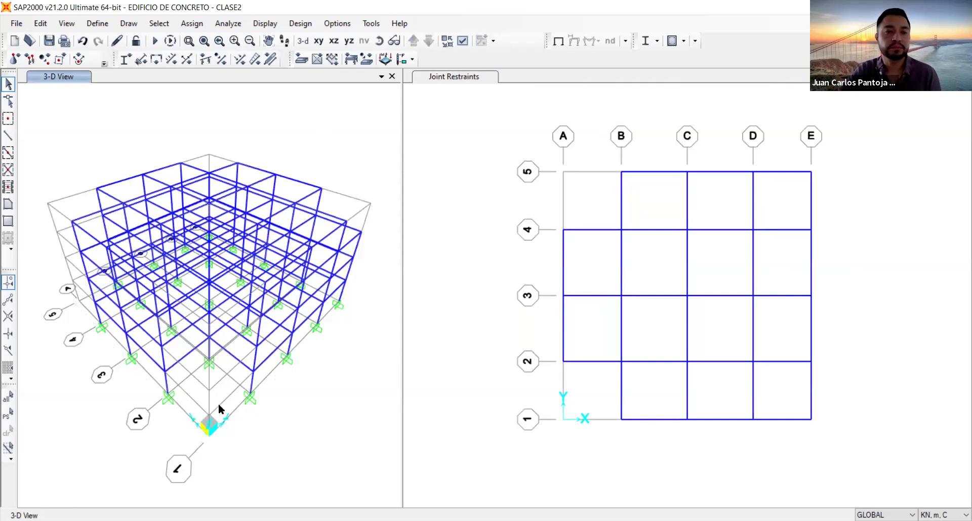
left_click(381, 40)
left_click_drag(360, 157, 382, 122)
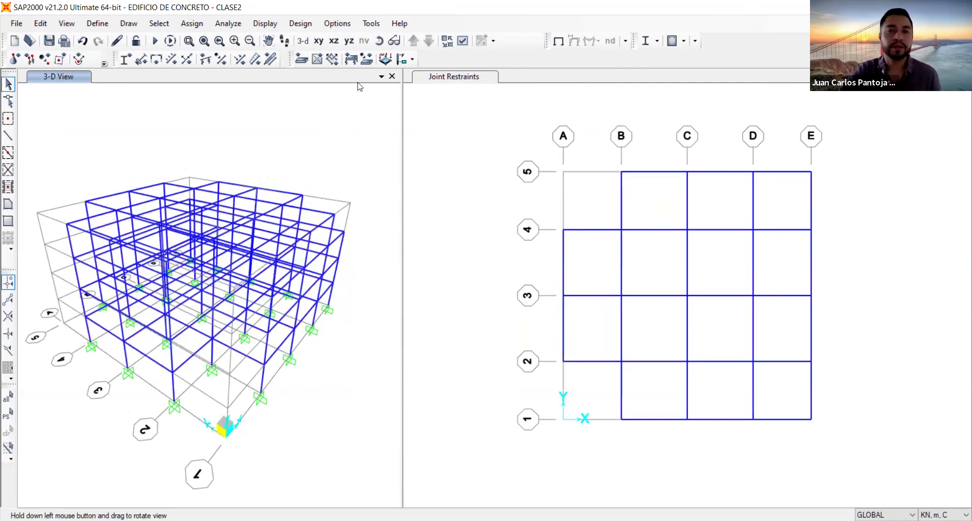
left_click(376, 40)
left_click_drag(339, 170, 340, 221)
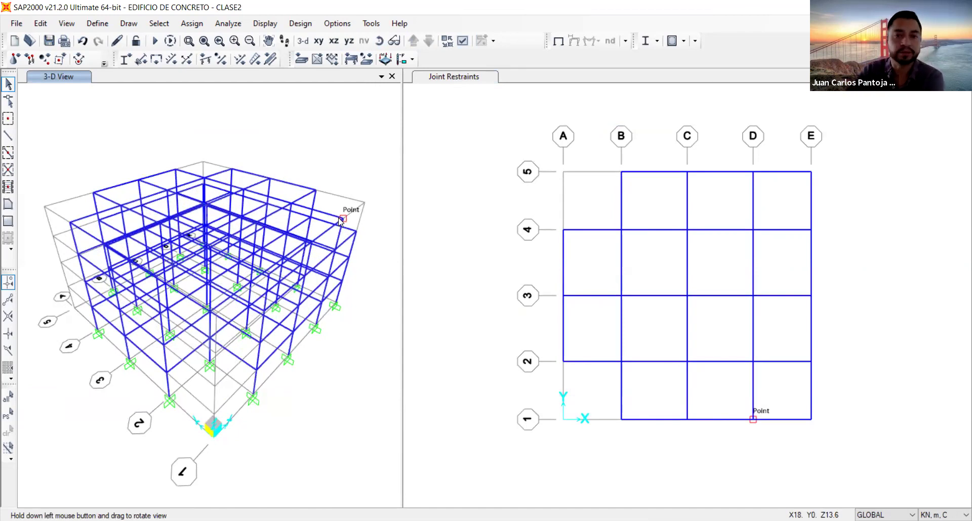
left_click(488, 143)
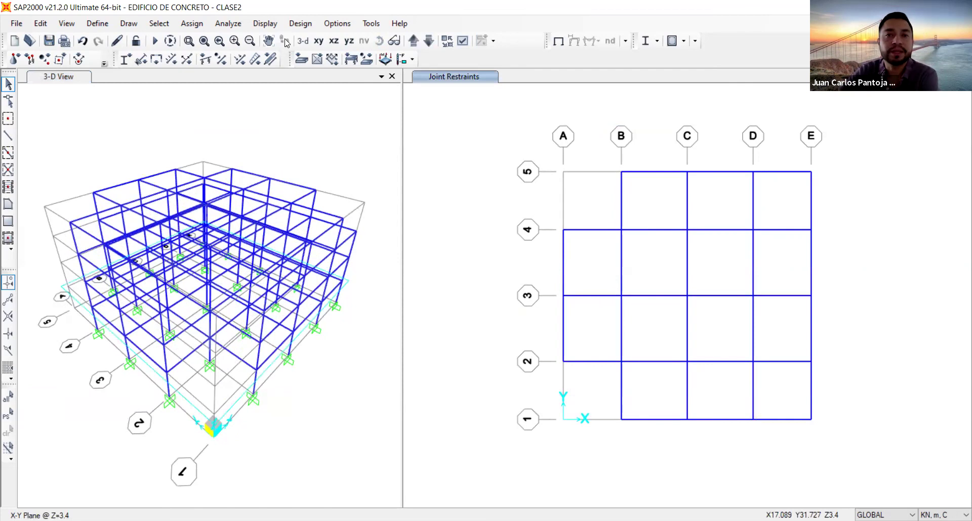
key("alt+h")
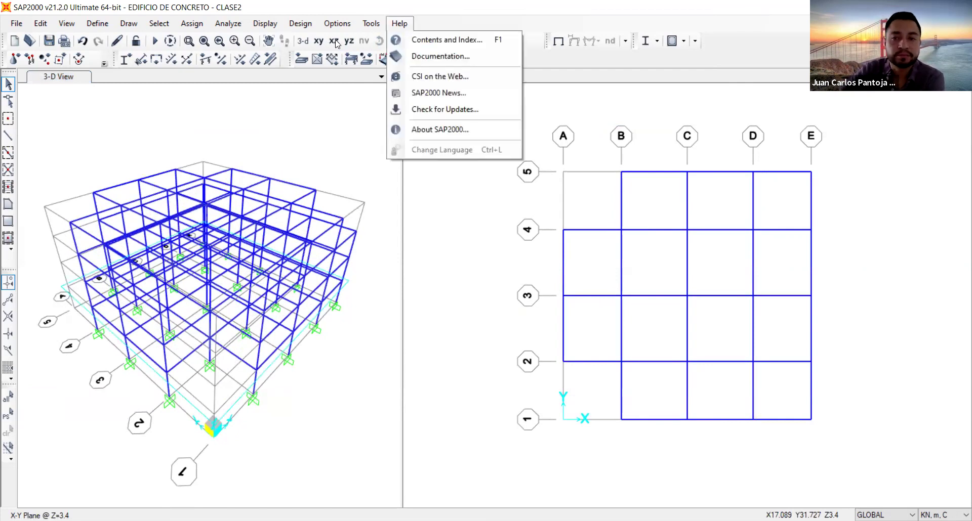
Set the elevation window to a 3-D view in the XZ direction, with plan angle 270, elevation 0 and aperture 0 degrees.
left_click(335, 42)
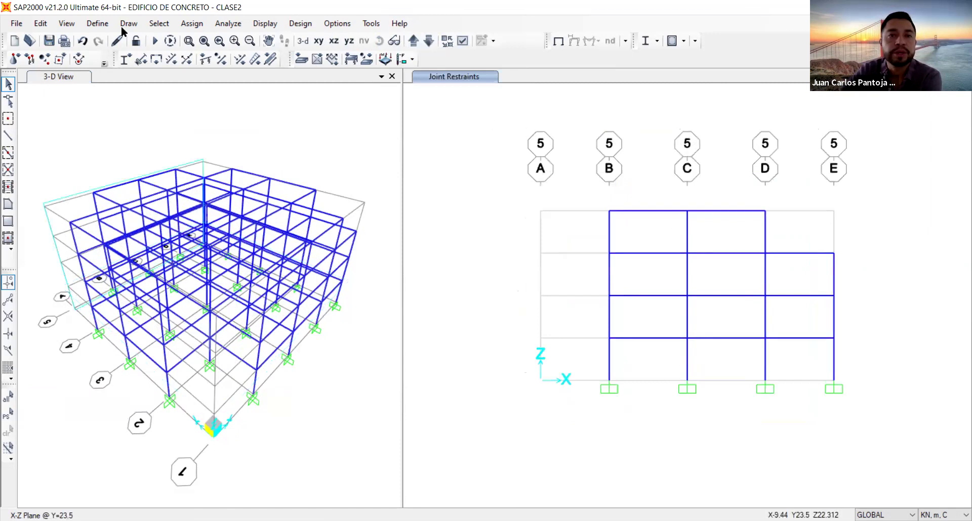
left_click(66, 24)
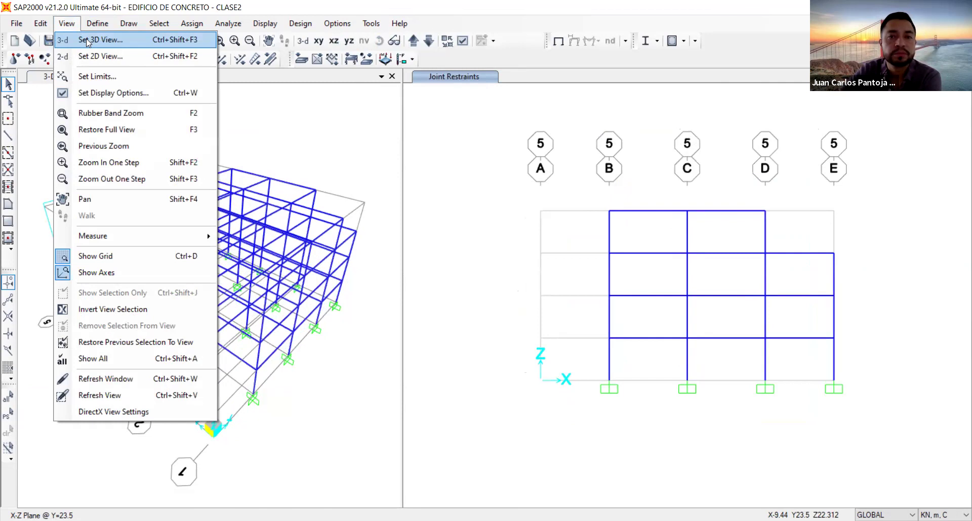
left_click(86, 40)
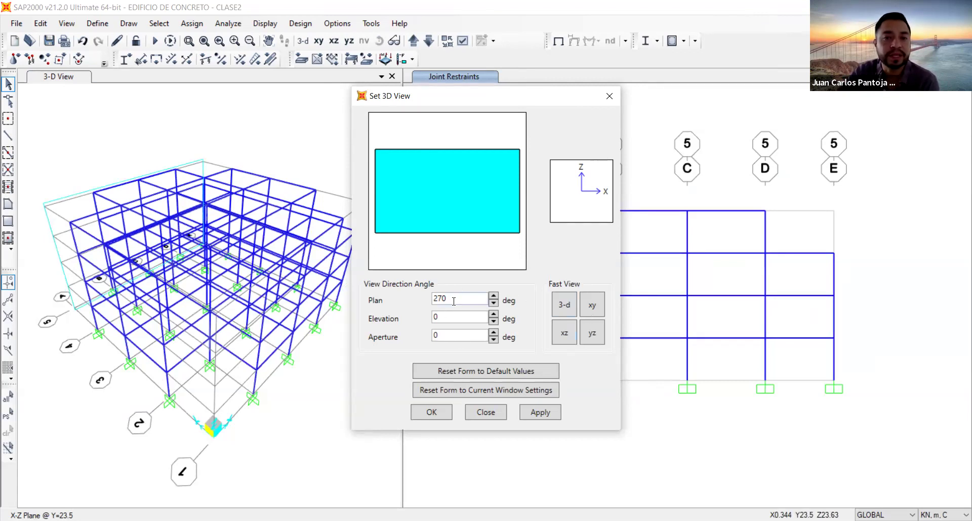
left_click(456, 317)
left_click(457, 336)
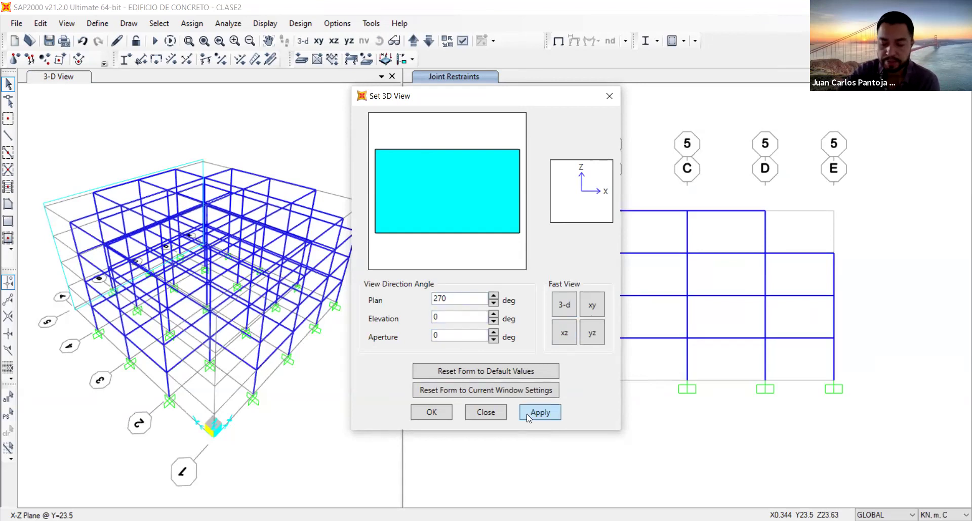
left_click(528, 416)
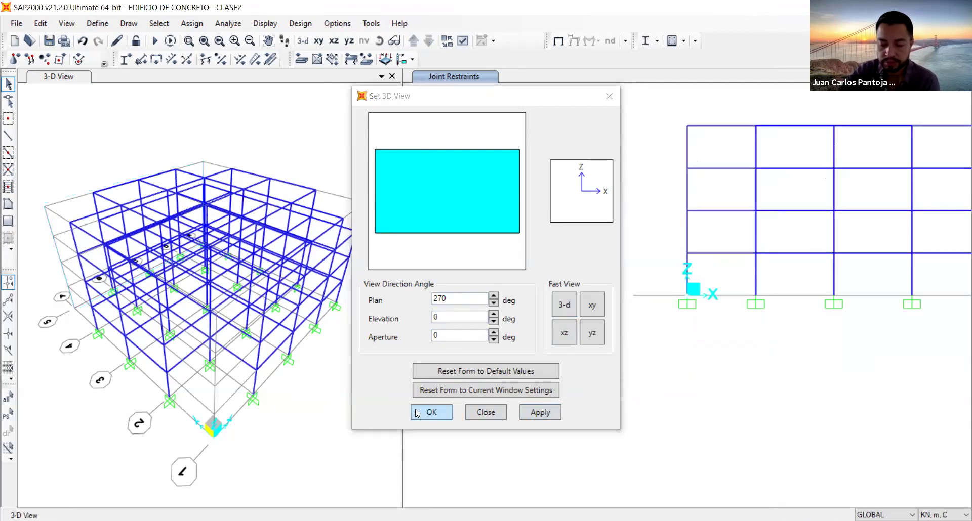
left_click(430, 413)
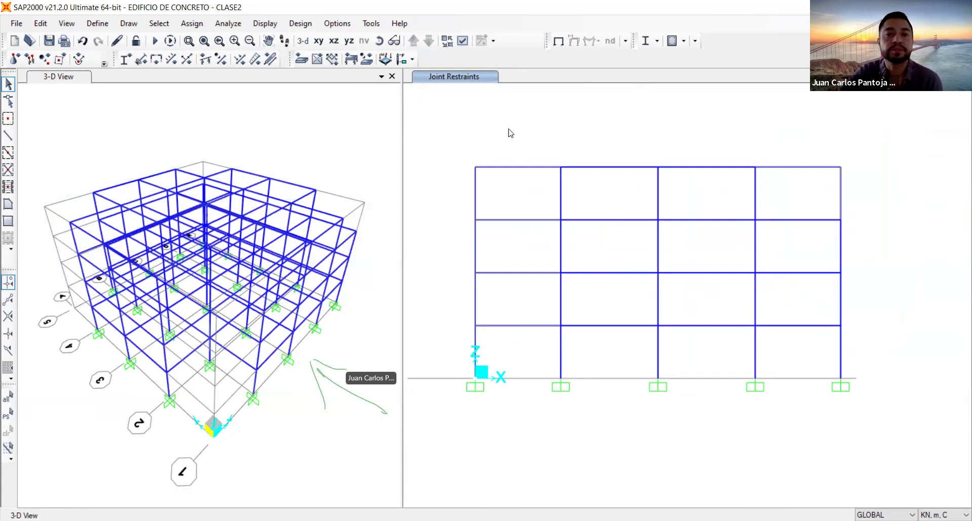
Select all joints and frames above the base level and start a new Diaphragm joint constraint for them.
left_click_drag(443, 130, 873, 342)
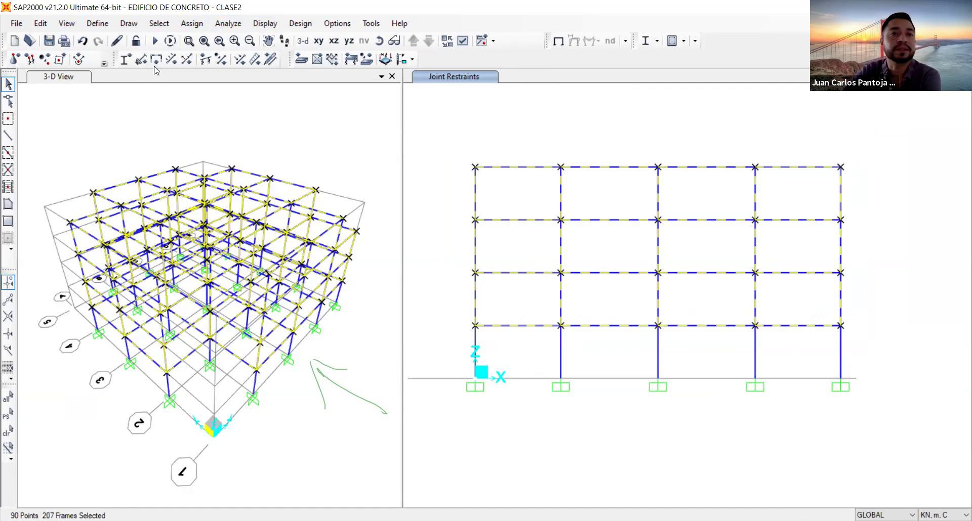
left_click(189, 25)
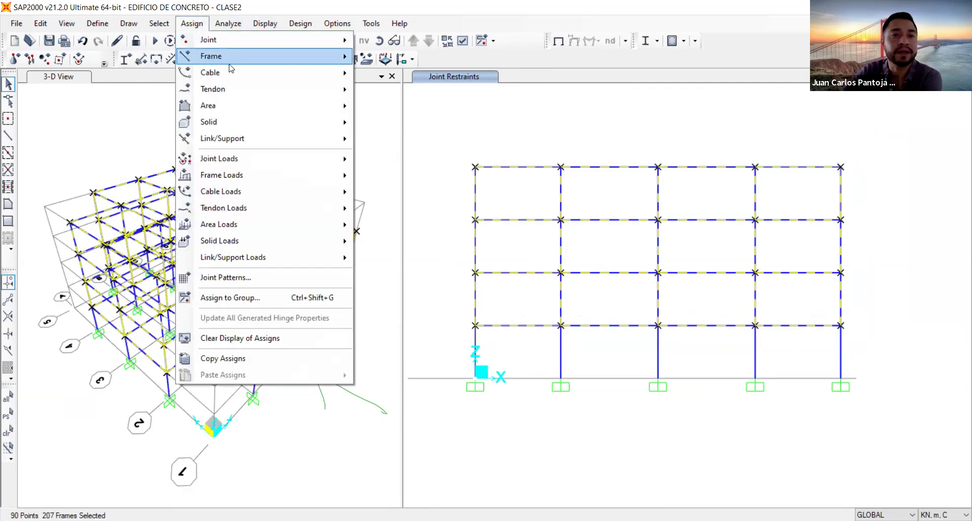
mouse_move(234, 41)
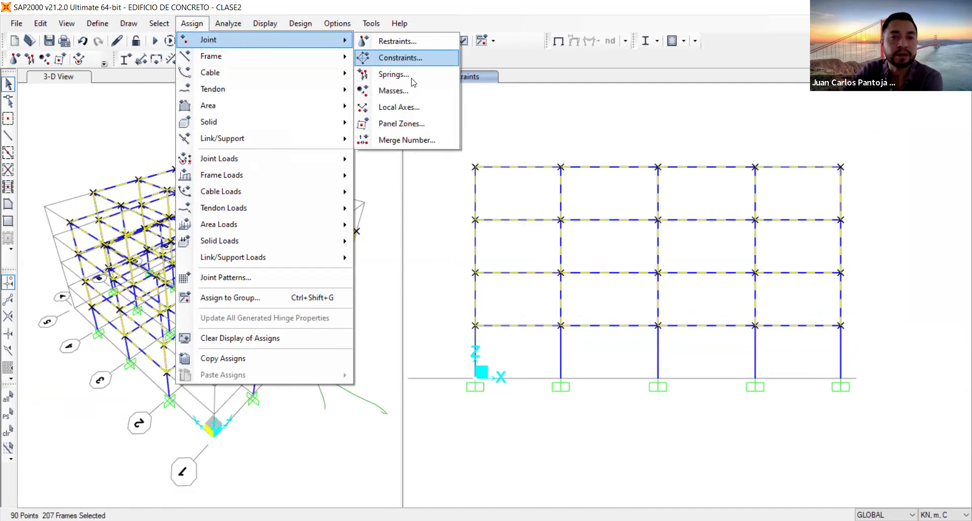
left_click(405, 58)
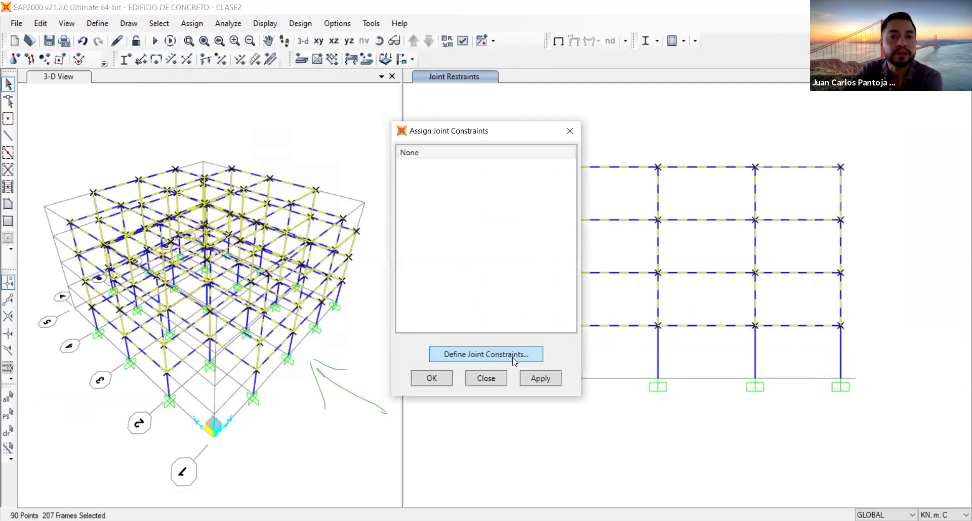
left_click(514, 360)
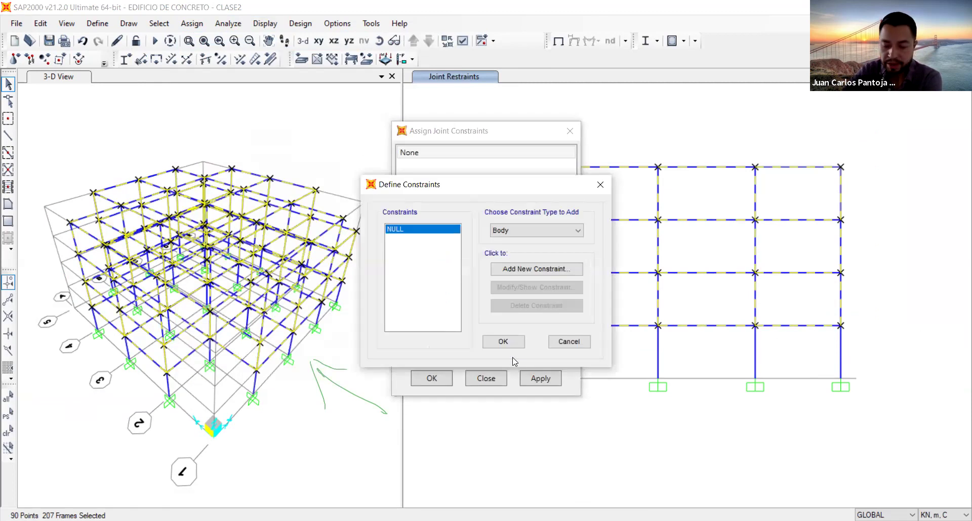
left_click(525, 230)
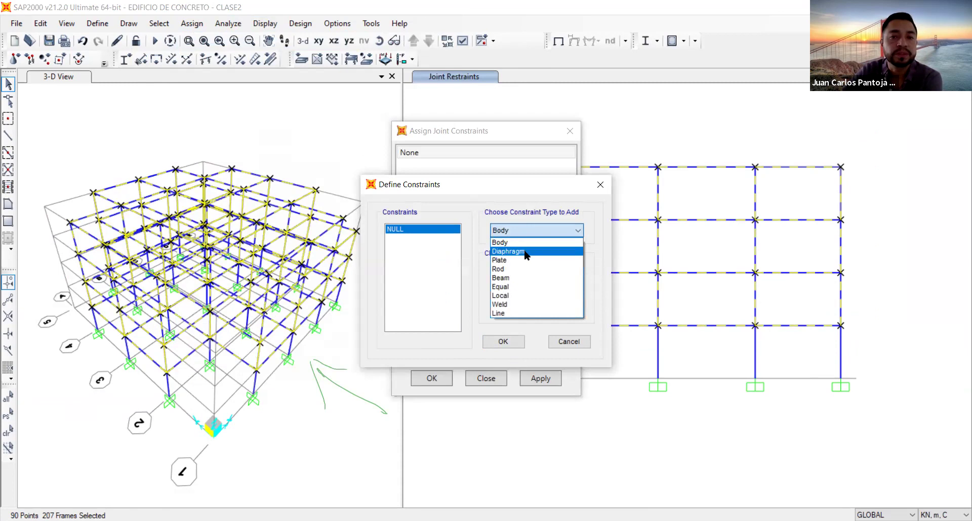
left_click(524, 252)
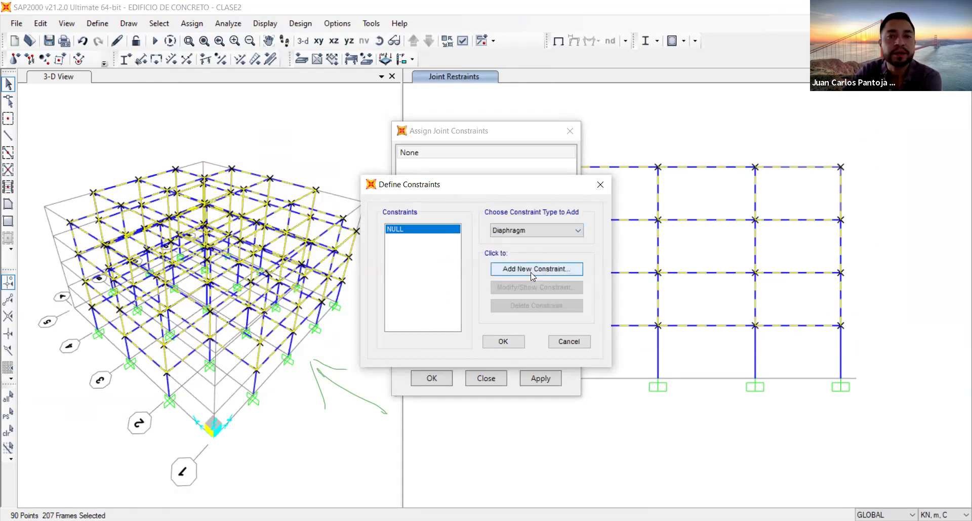
left_click(531, 269)
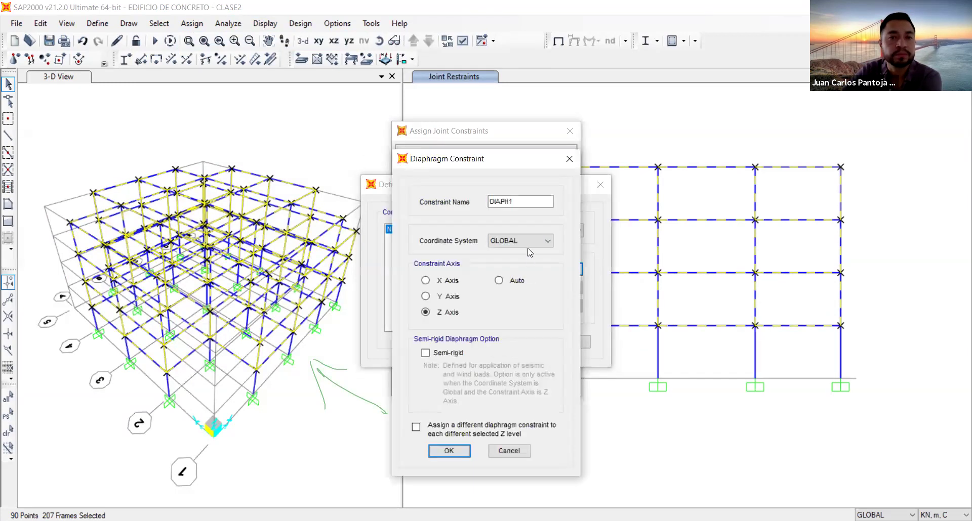
Name the diaphragm constraint DIAPH, with the Z axis as constraint axis and a different diaphragm constraint for each selected Z level.
left_click(521, 201)
key("BackSpace")
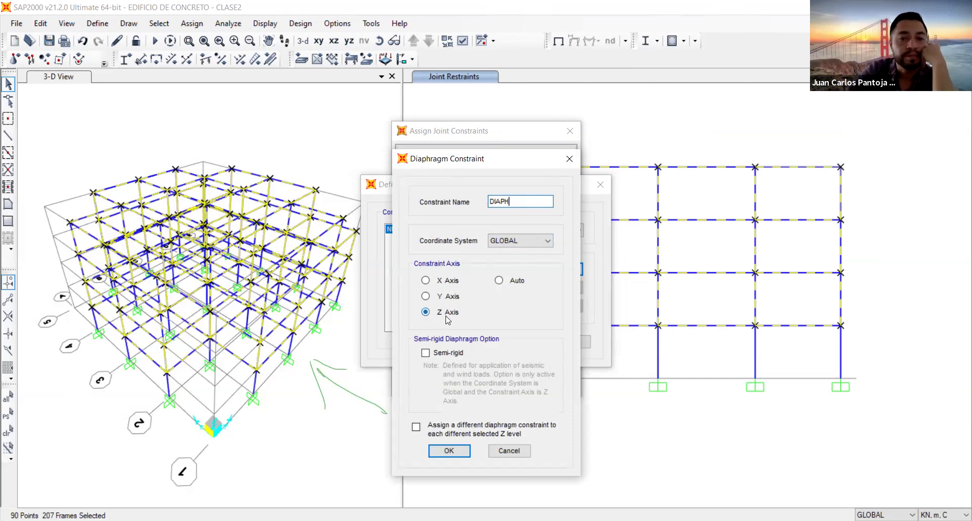
left_click(415, 428)
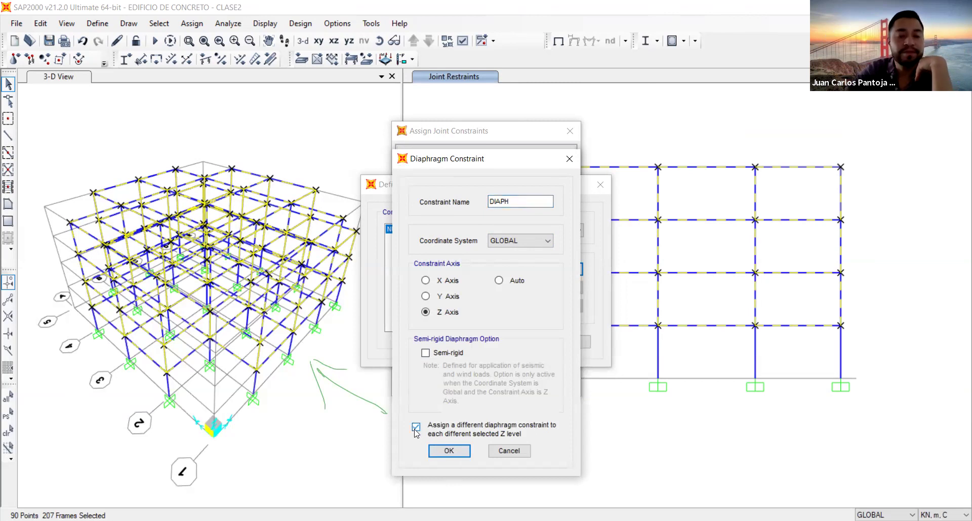
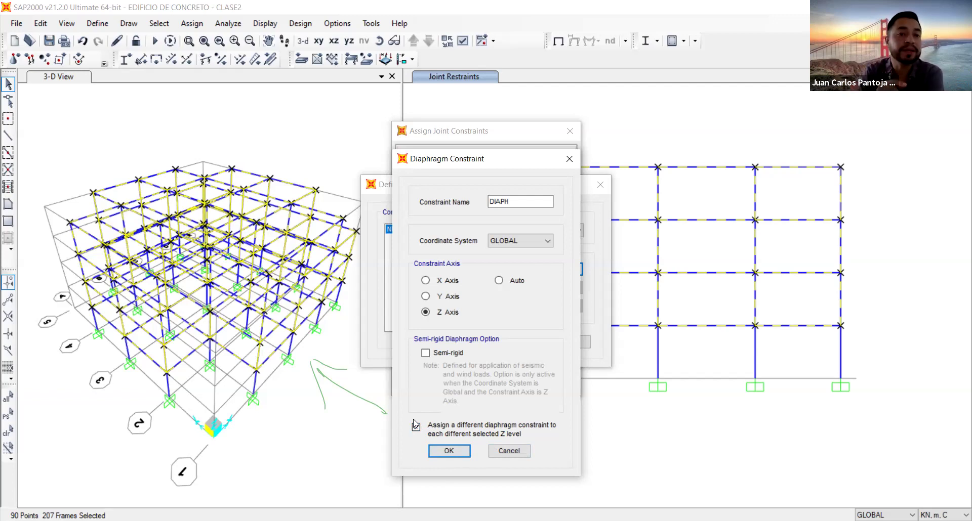
left_click(416, 425)
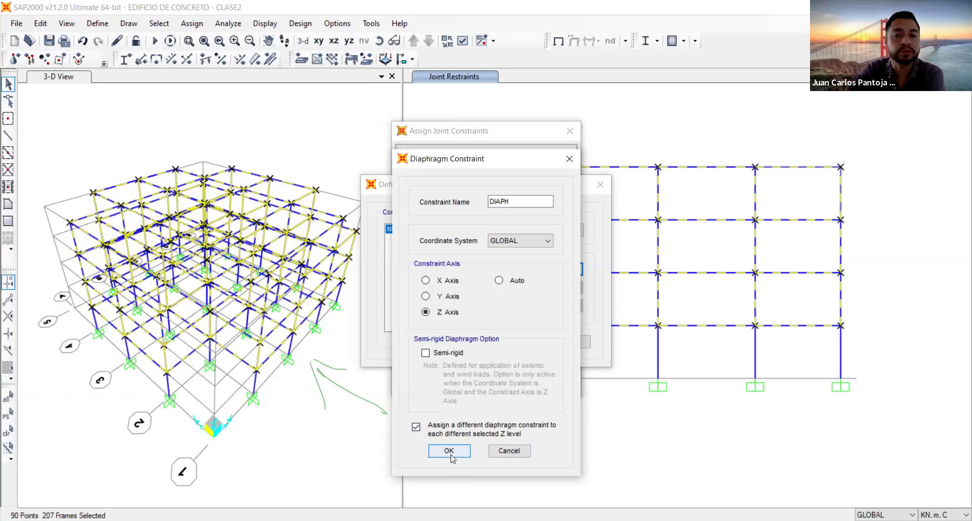
left_click(449, 452)
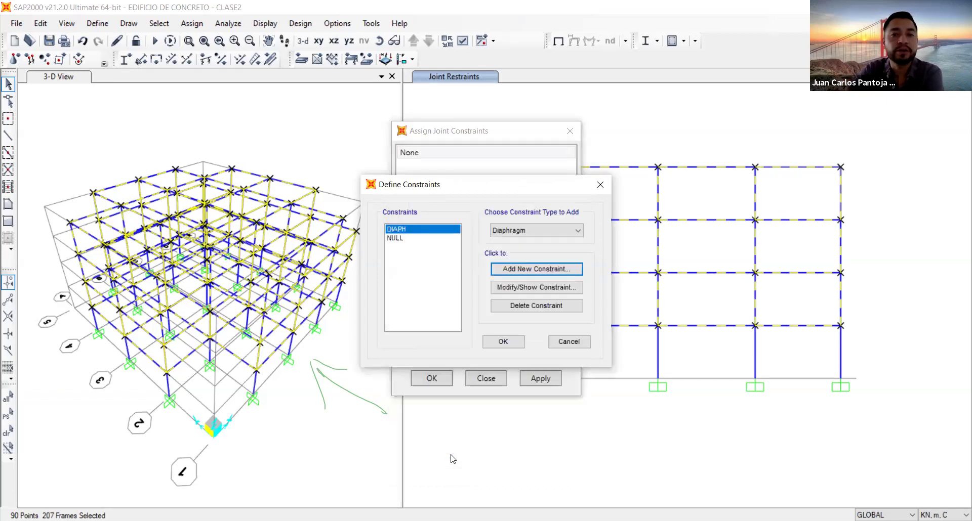
Accept the constraint definitions and assign DIAPH to the selected joints.
left_click(502, 342)
left_click(426, 153)
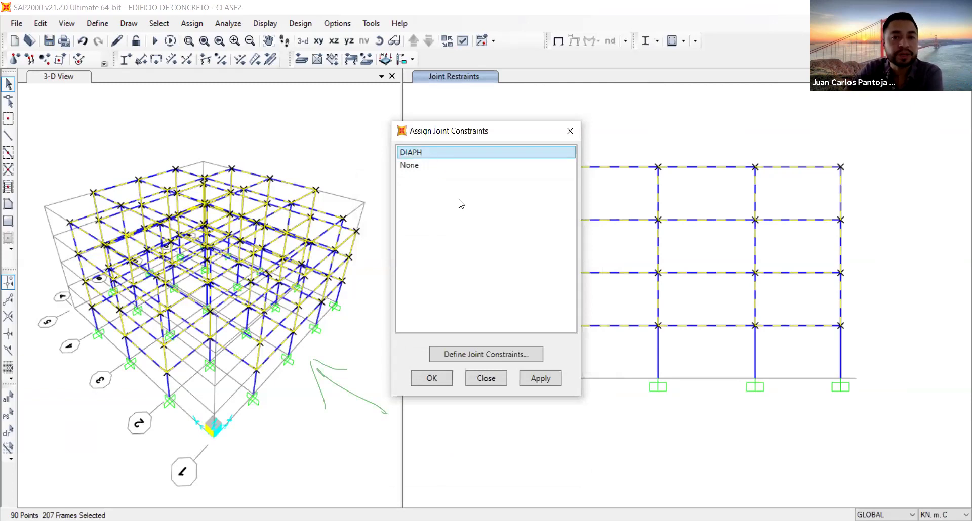
left_click(536, 375)
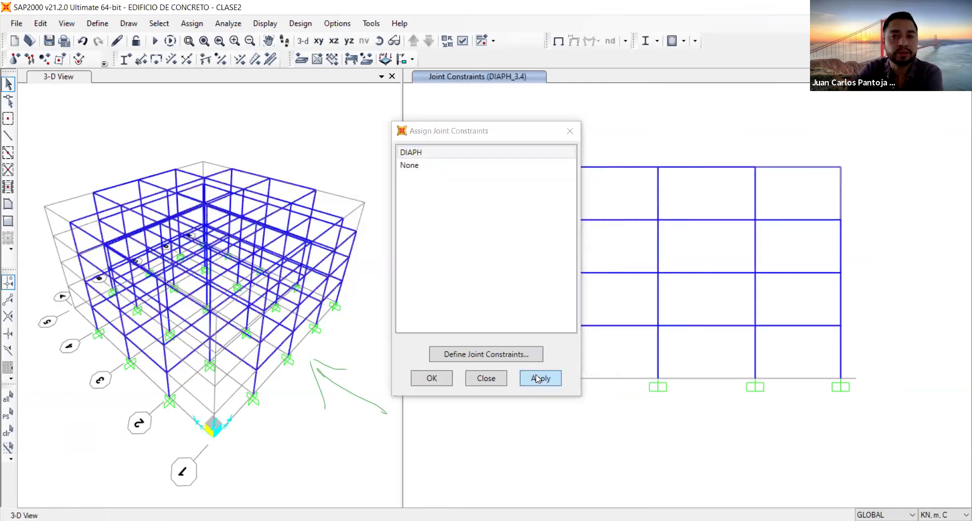
left_click(431, 379)
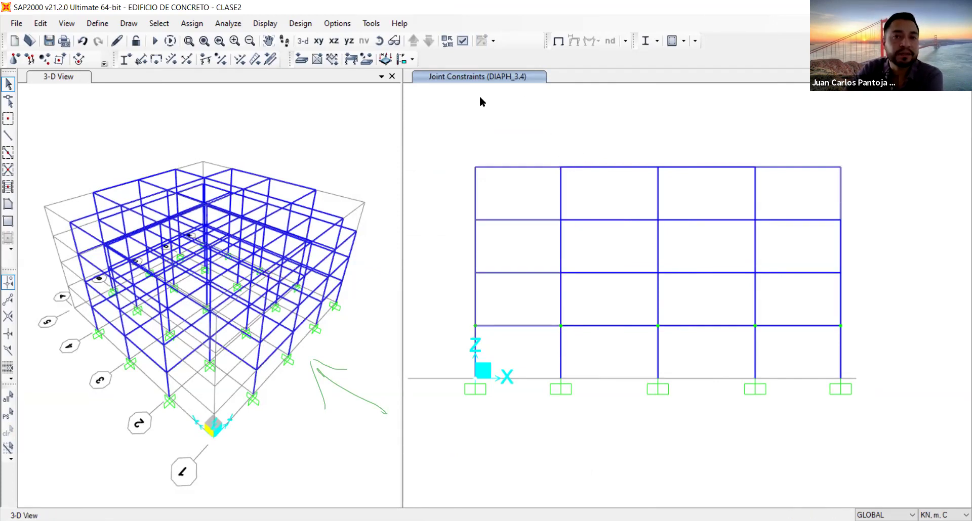
Check the diaphragm constraints of joints B-5 at Z=13.6 and D-5 at Z=3.4 in elevation, and view the Z=3.4 plan.
left_click(336, 44)
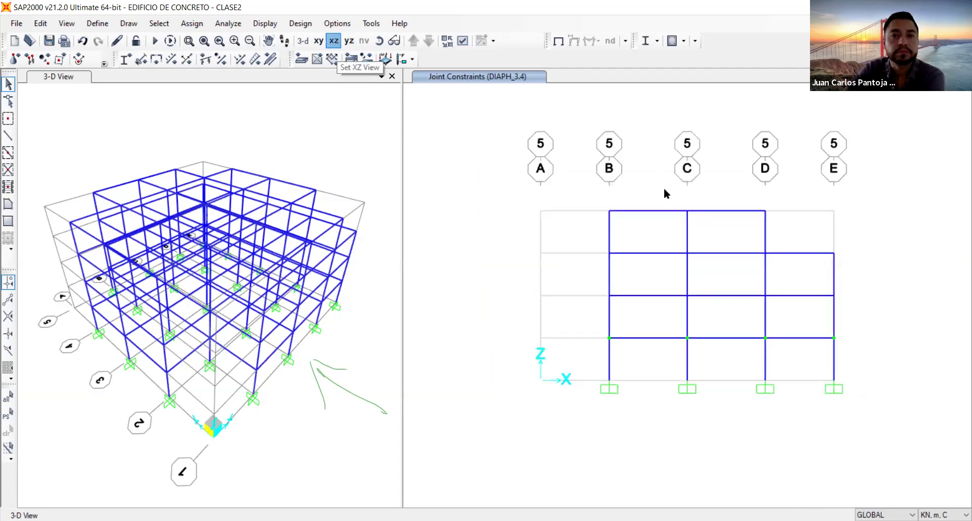
right_click(609, 212)
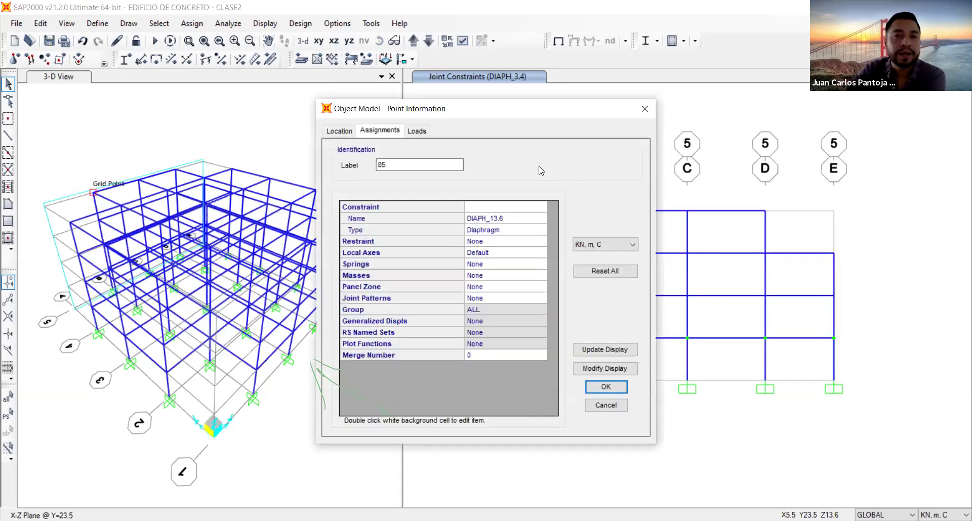
left_click(386, 207)
left_click(365, 219)
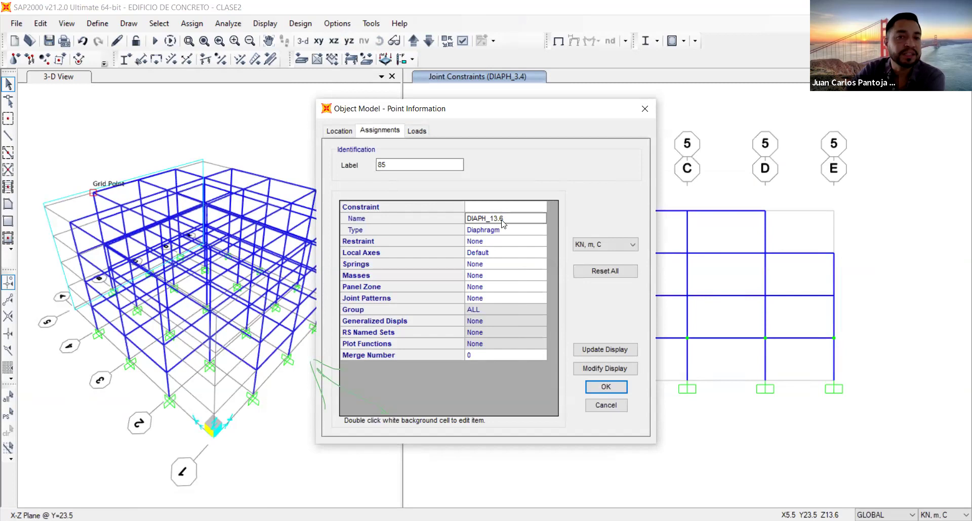
left_click(643, 108)
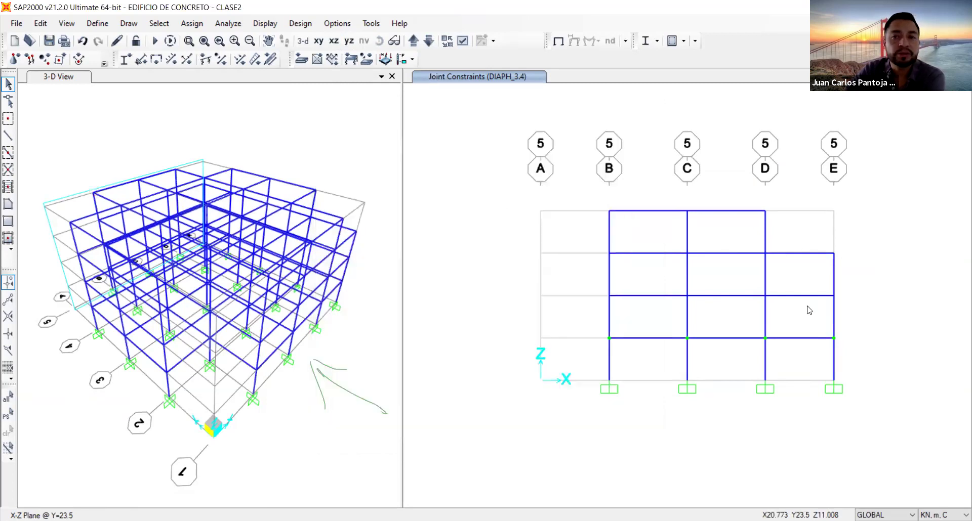
right_click(762, 336)
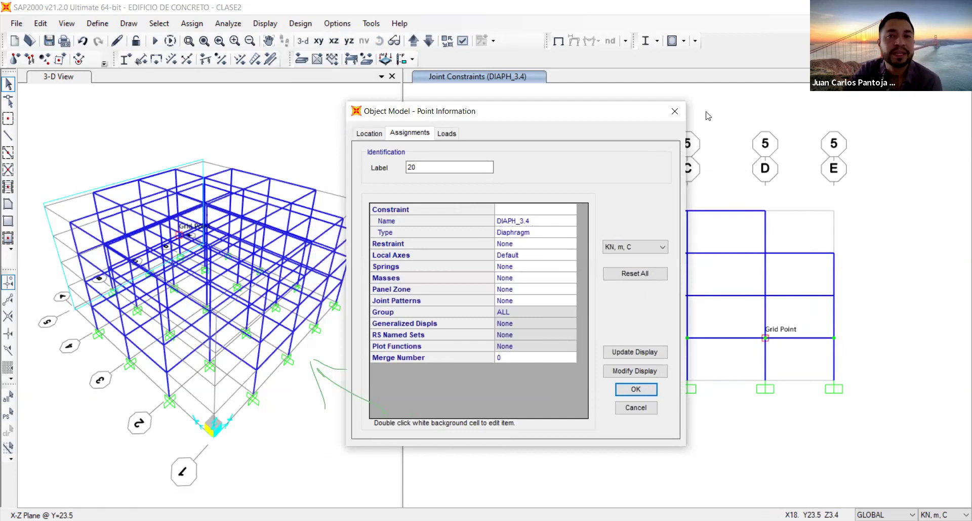
left_click(678, 111)
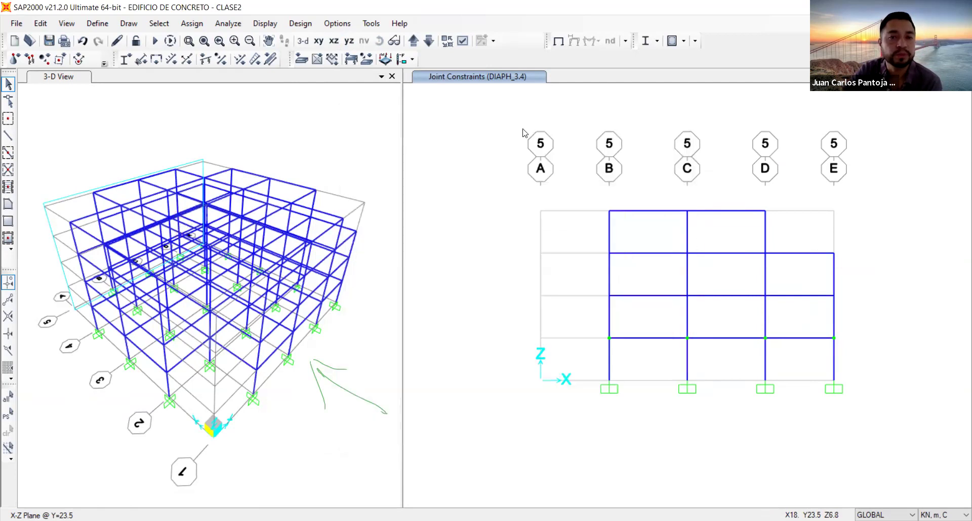
left_click(321, 44)
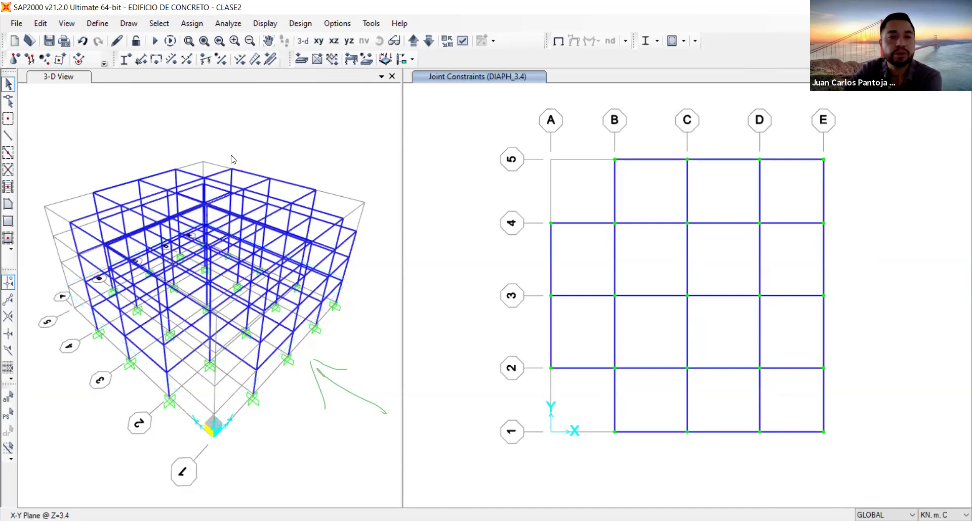
Select the whole model and open the frame end length offset assignment, keeping the 3.4 m plan clear of the dialog.
left_click(126, 155)
left_click(11, 398)
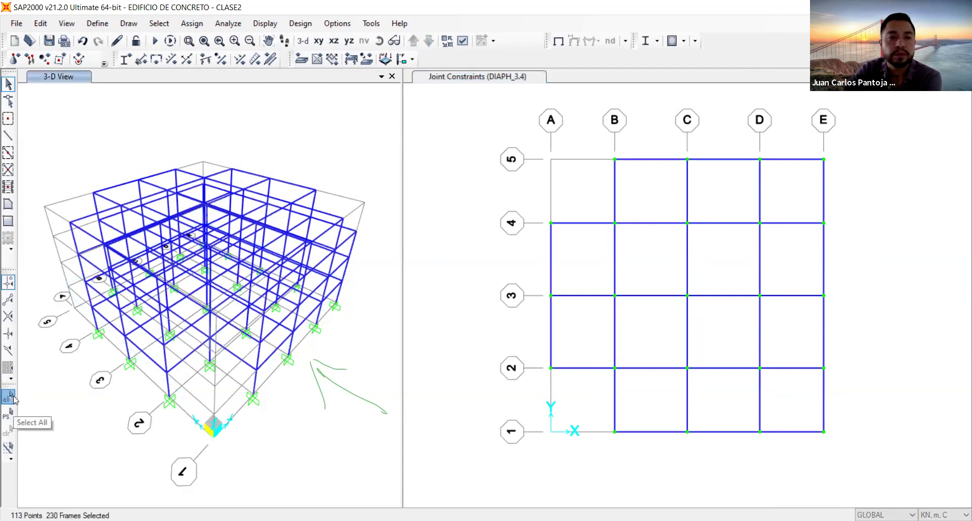
left_click(184, 29)
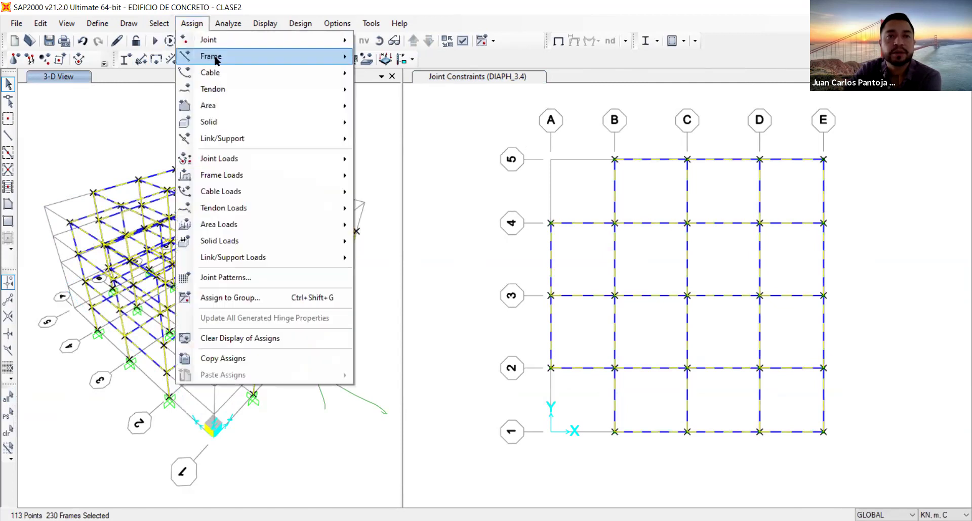
mouse_move(215, 59)
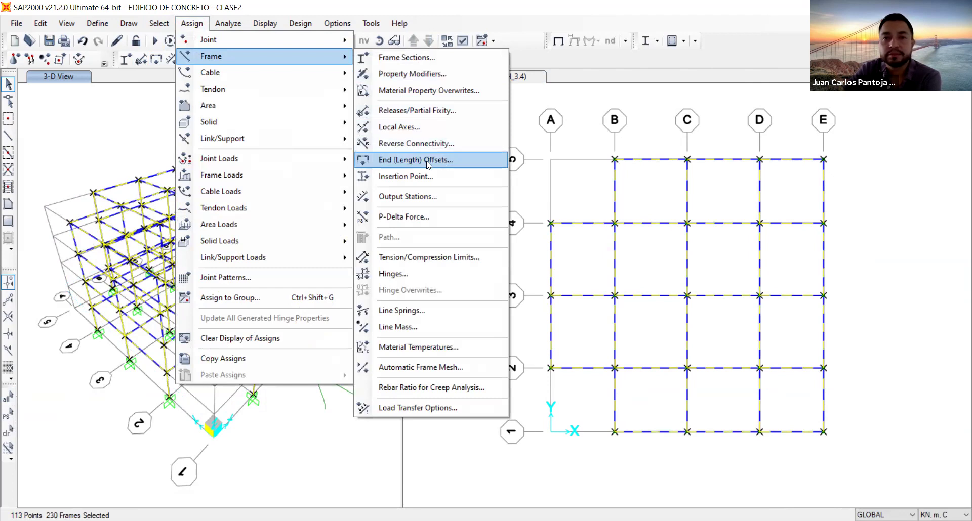
left_click(155, 61)
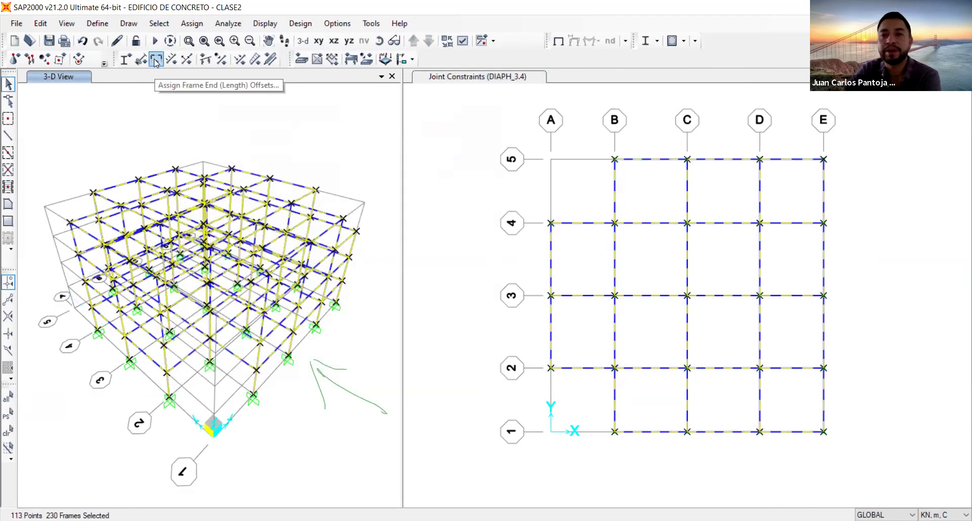
left_click(155, 62)
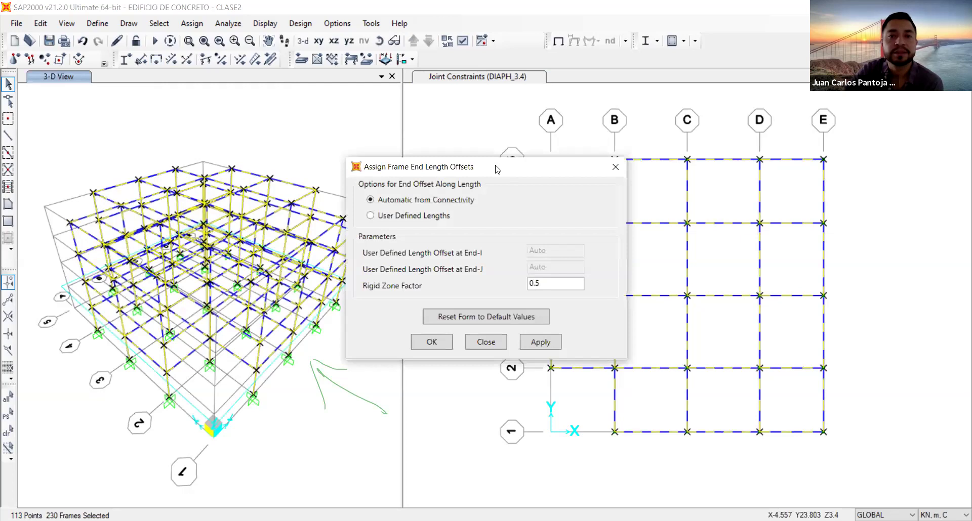
left_click_drag(447, 160, 240, 111)
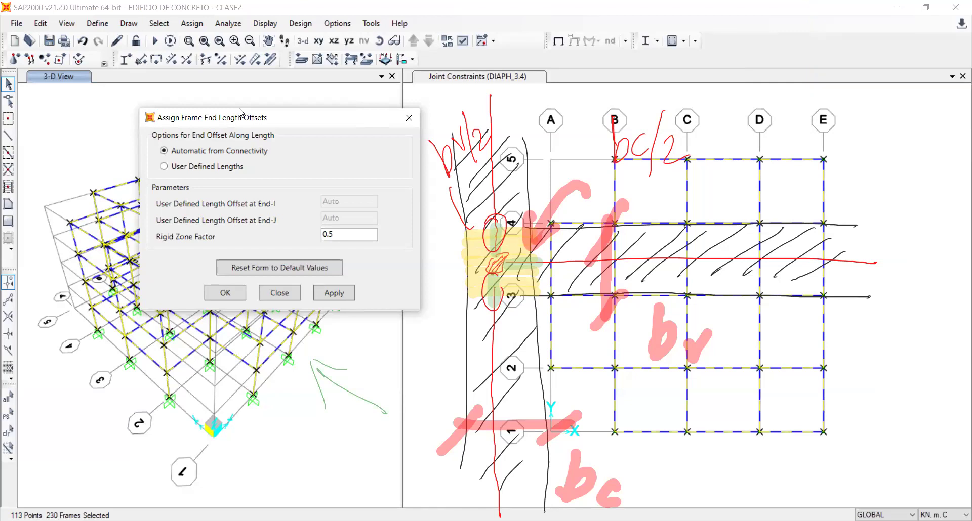
key("Escape")
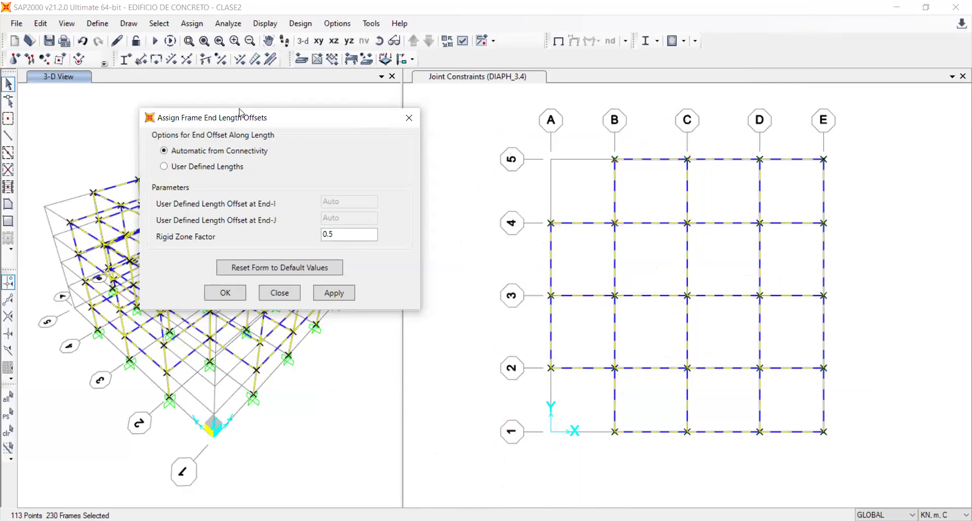
Try rigid zone factors of 1 and 0.01 for the frame end length offsets.
left_click(358, 235)
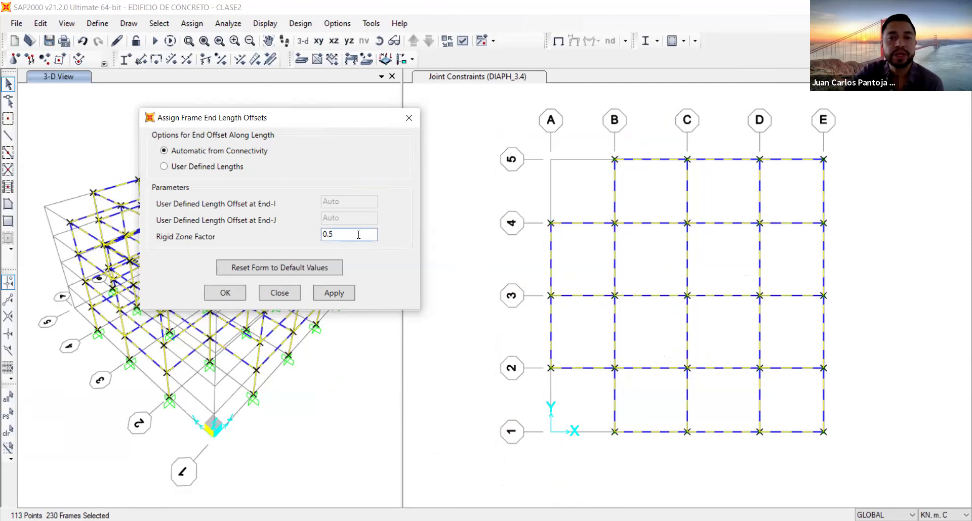
left_click_drag(358, 234, 320, 238)
type("1")
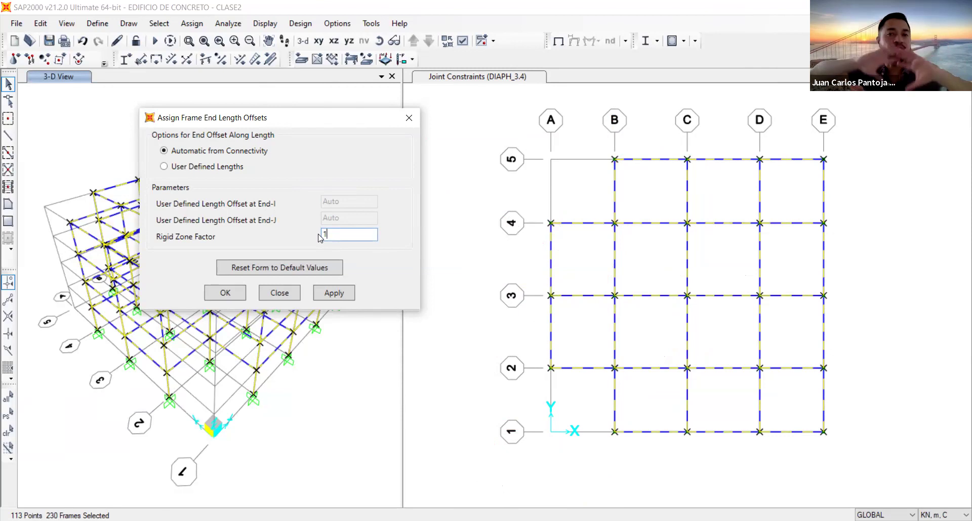
key("BackSpace")
type("0.01")
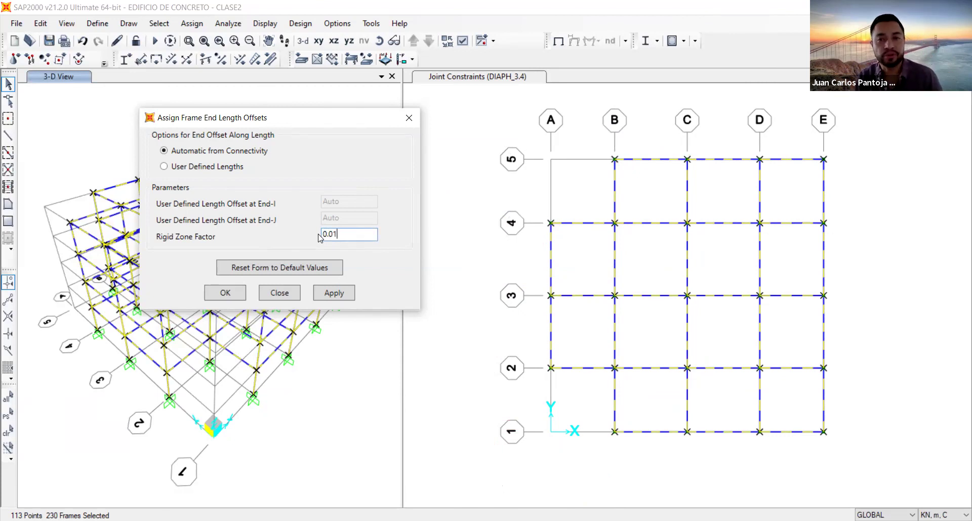
Assign end length offsets automatic from connectivity with a rigid zone factor of 0.5 to all selected frames.
key("BackSpace")
key("BackSpace")
type("5")
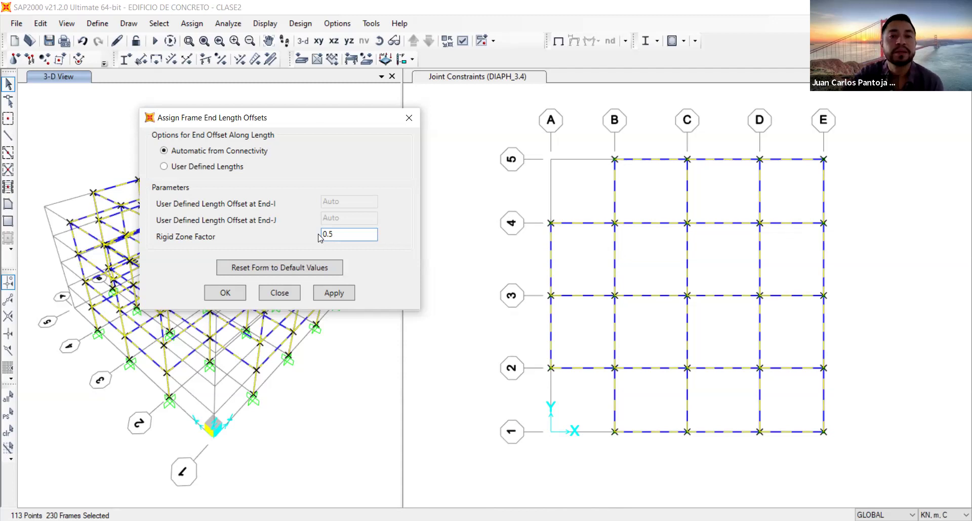
double_click(343, 237)
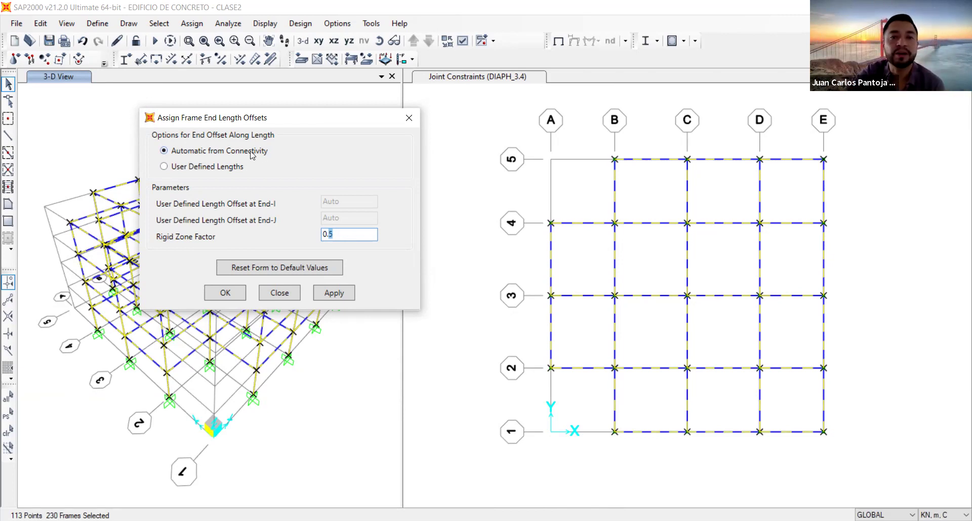
left_click_drag(338, 234, 310, 235)
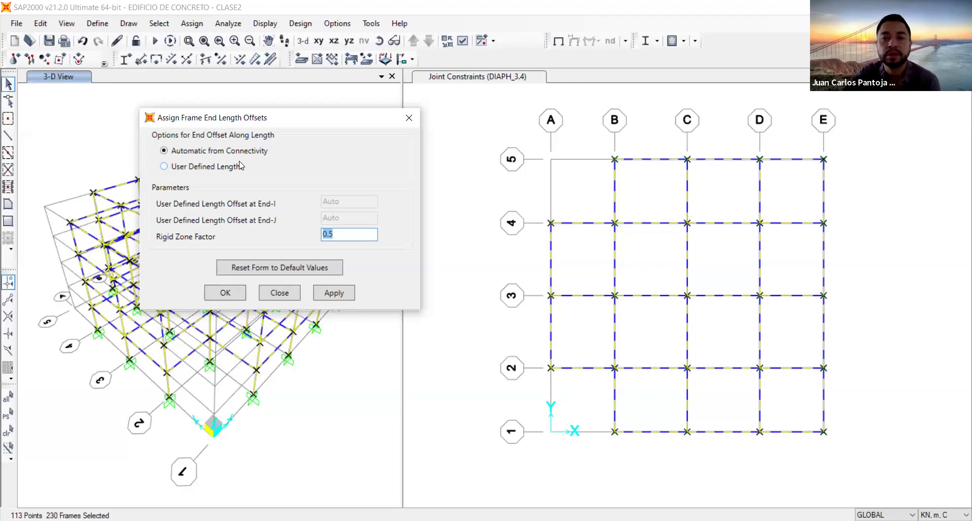
left_click(207, 166)
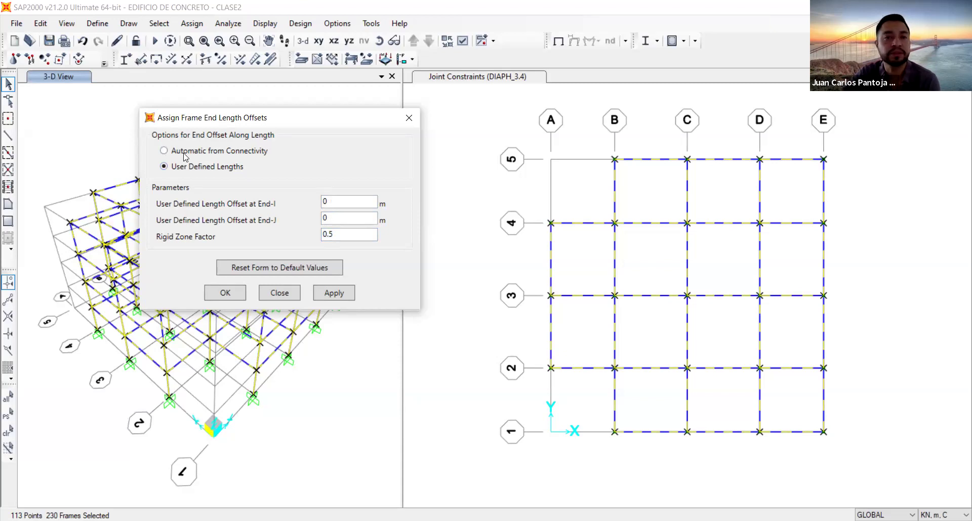
left_click(184, 153)
left_click(339, 294)
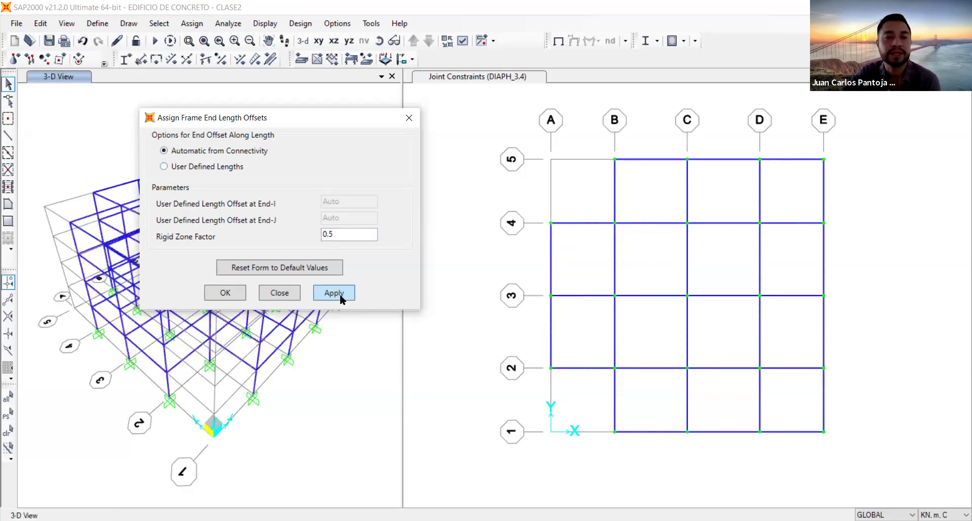
left_click(222, 292)
Examine the frame end offsets in the 3D view, close up around the top-floor joint at D-1 and across the building.
scroll(309, 241, "up", 10)
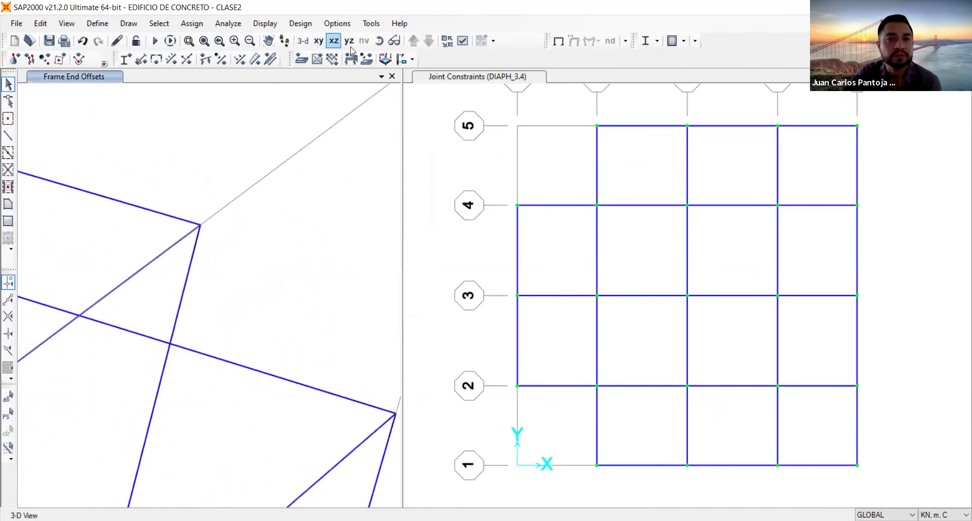
left_click(379, 40)
left_click_drag(351, 113, 195, 166)
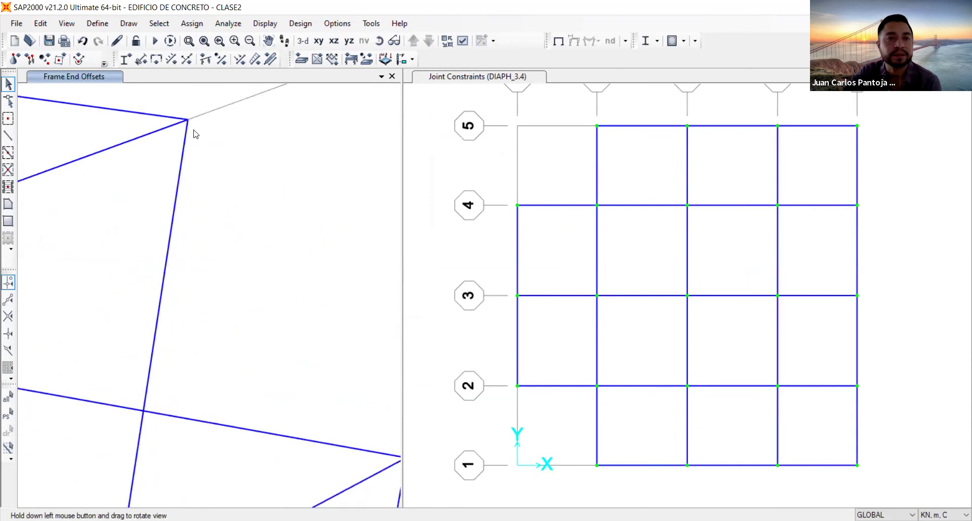
middle_click_drag(193, 130, 270, 226)
left_click_drag(254, 199, 327, 275)
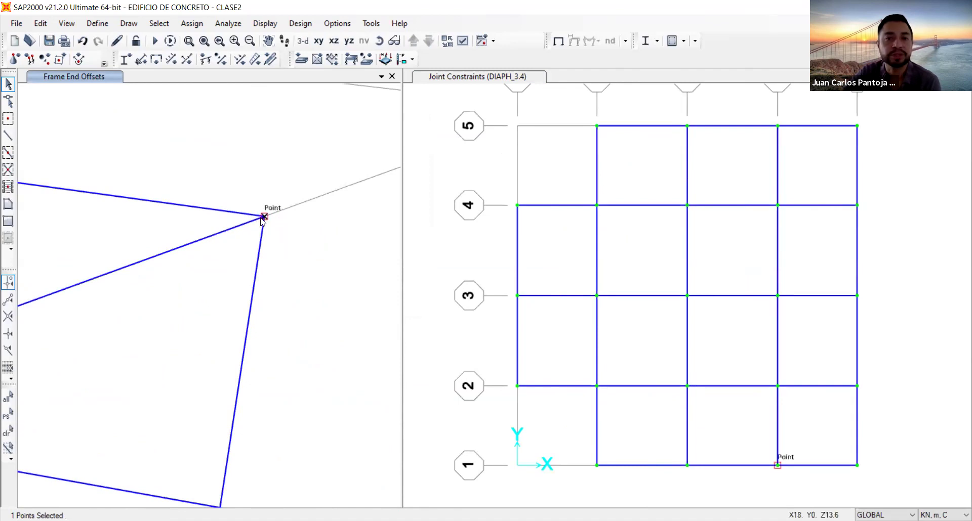
scroll(296, 239, "down", 2)
scroll(295, 236, "down", 5)
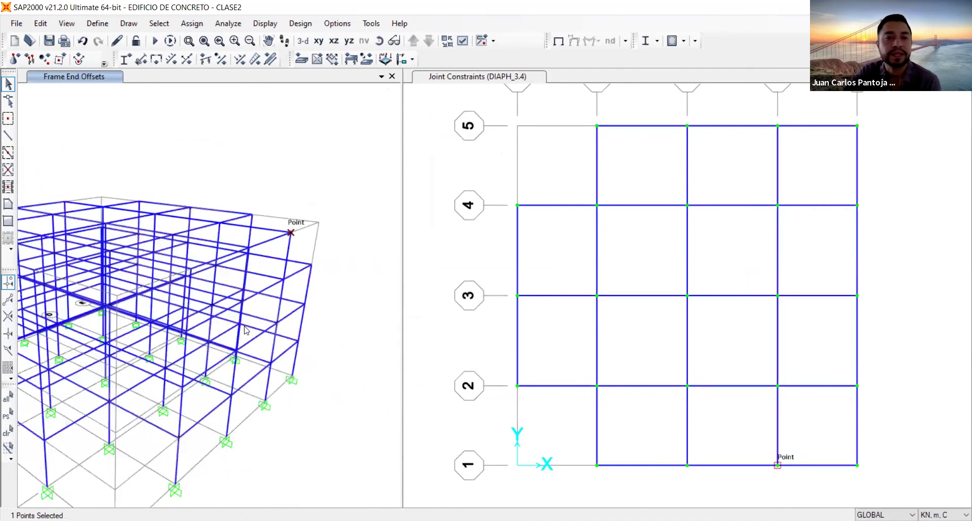
scroll(253, 305, "up", 4)
scroll(288, 336, "up", 3)
scroll(315, 291, "down", 5)
middle_click_drag(252, 331, 196, 370)
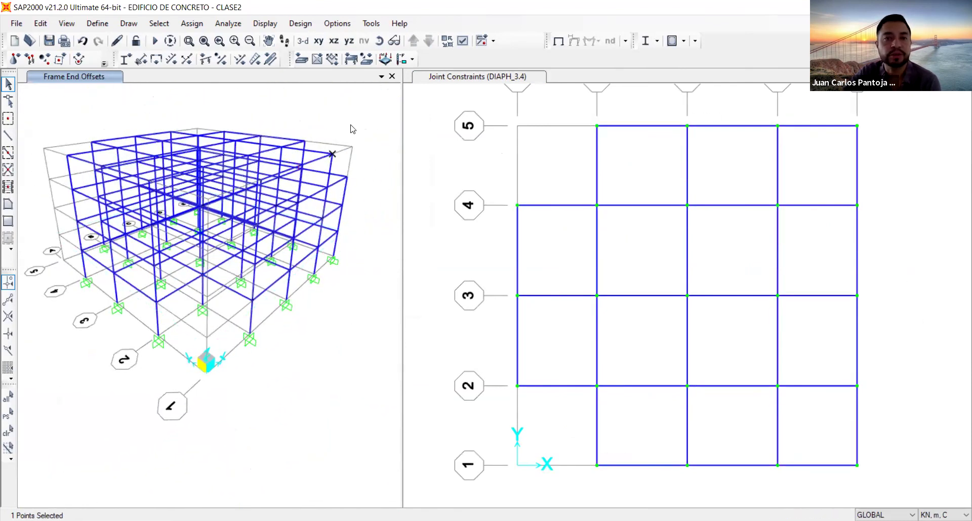
left_click(462, 41)
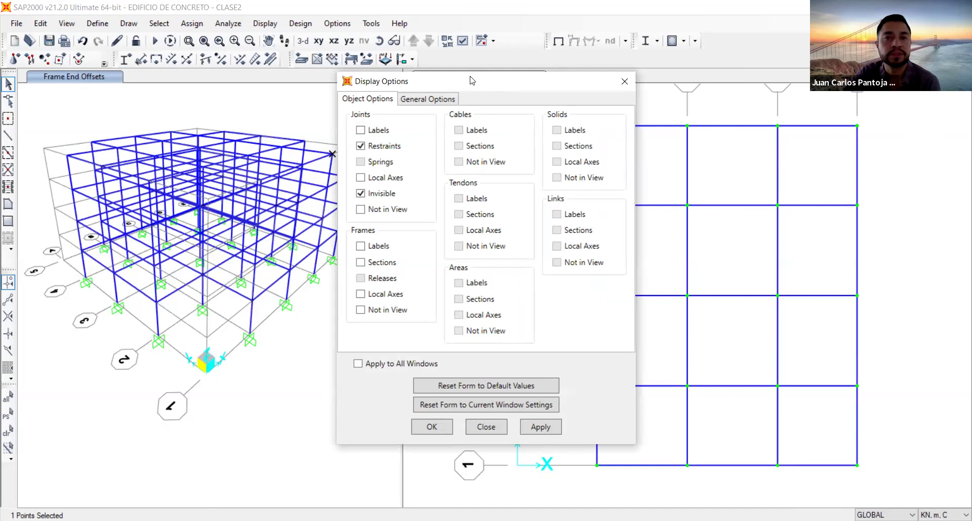
left_click_drag(471, 81, 345, 89)
left_click(496, 92)
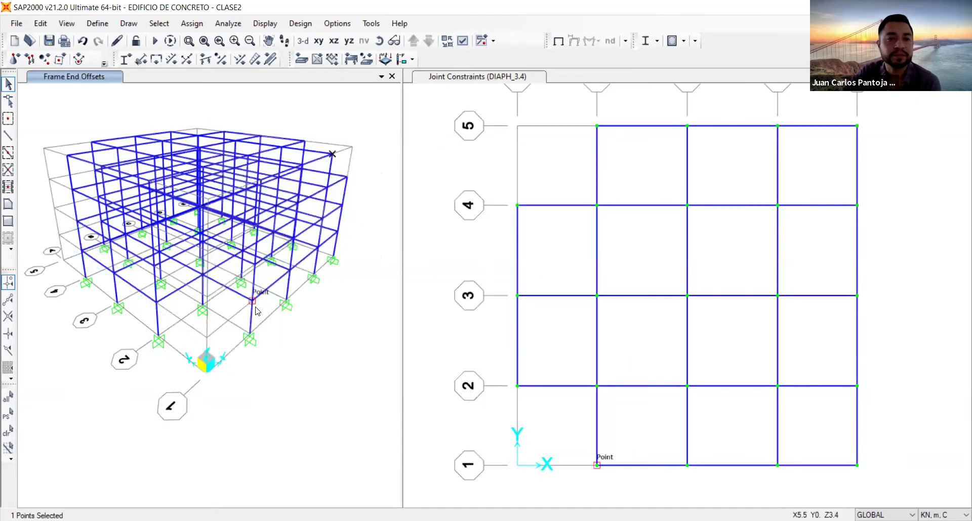
Check the end length offset assignments of the ground-storey column at B-1.
right_click(254, 318)
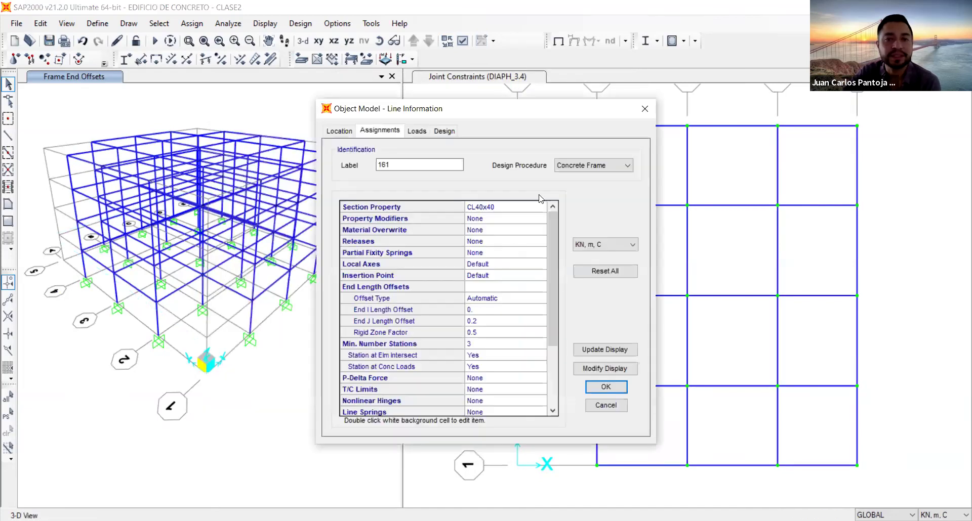
left_click_drag(473, 110, 232, 92)
left_click(130, 271)
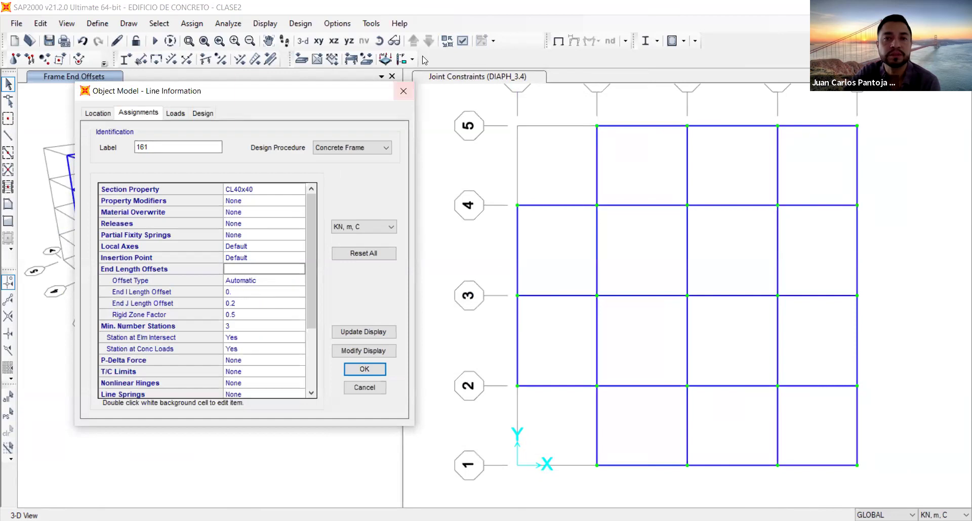
left_click(403, 93)
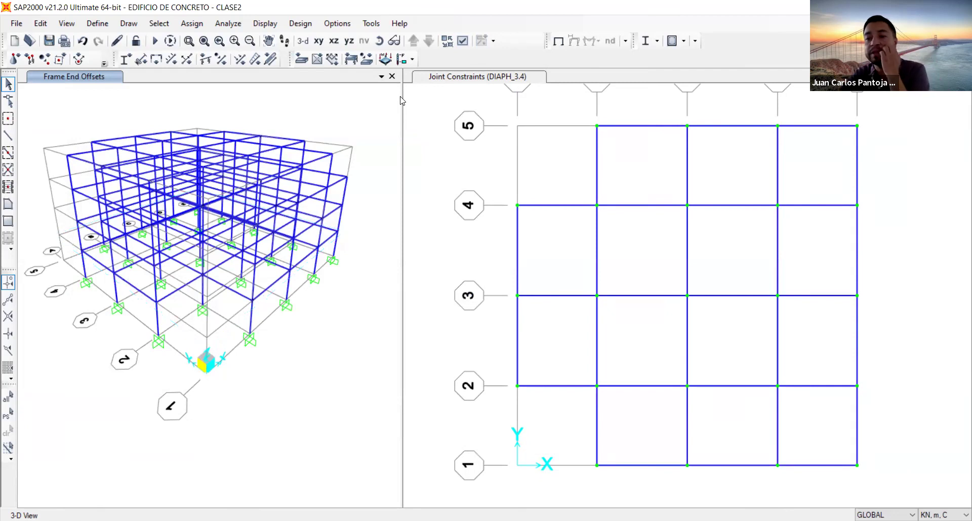
Edit mass source MSSSRC1 to take mass from specified load patterns, with element self mass and additional mass excluded.
middle_click_drag(337, 349, 353, 391)
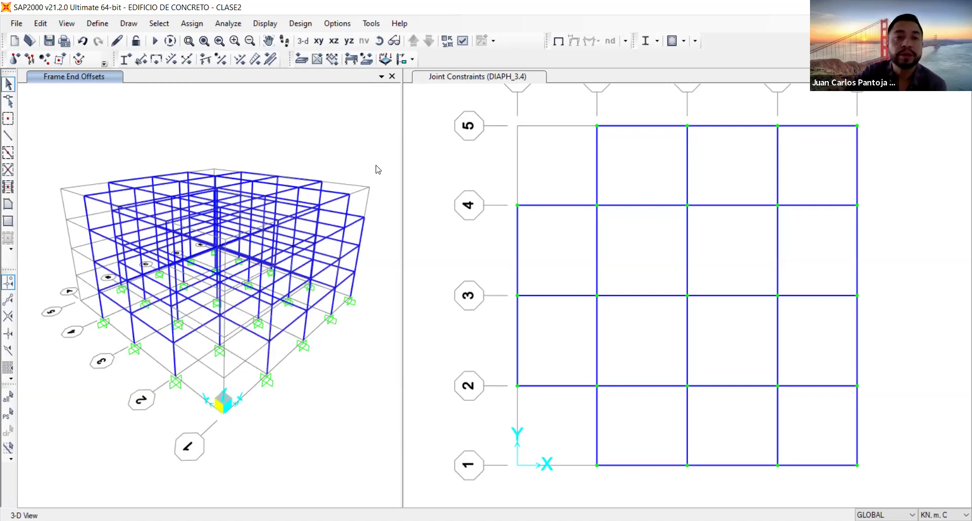
scroll(301, 194, "down", 5)
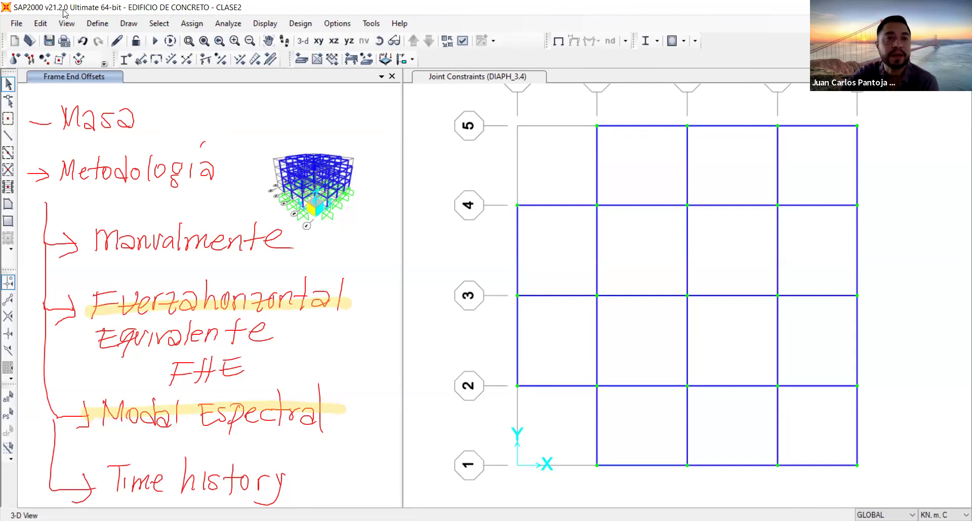
left_click(97, 27)
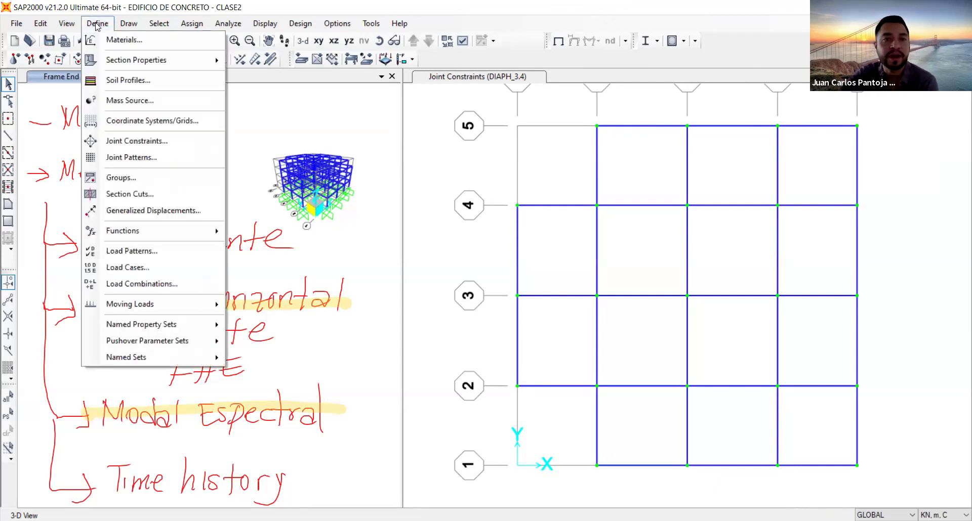
left_click(149, 106)
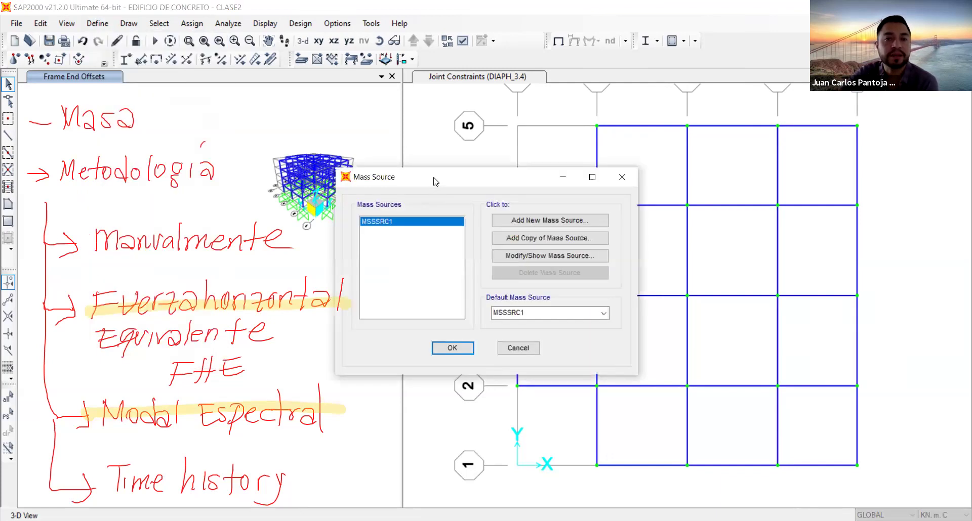
left_click_drag(435, 181, 255, 145)
left_click(361, 226)
left_click_drag(478, 134, 235, 129)
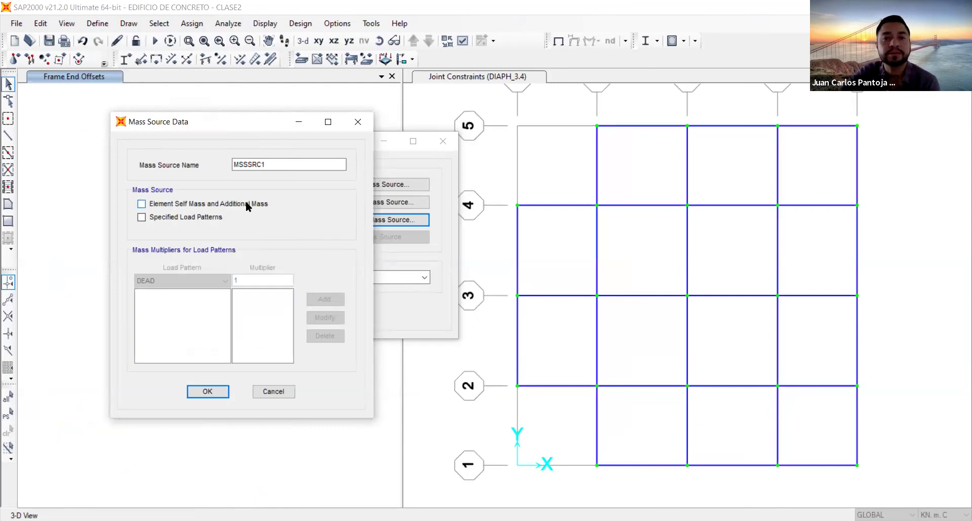
left_click(142, 218)
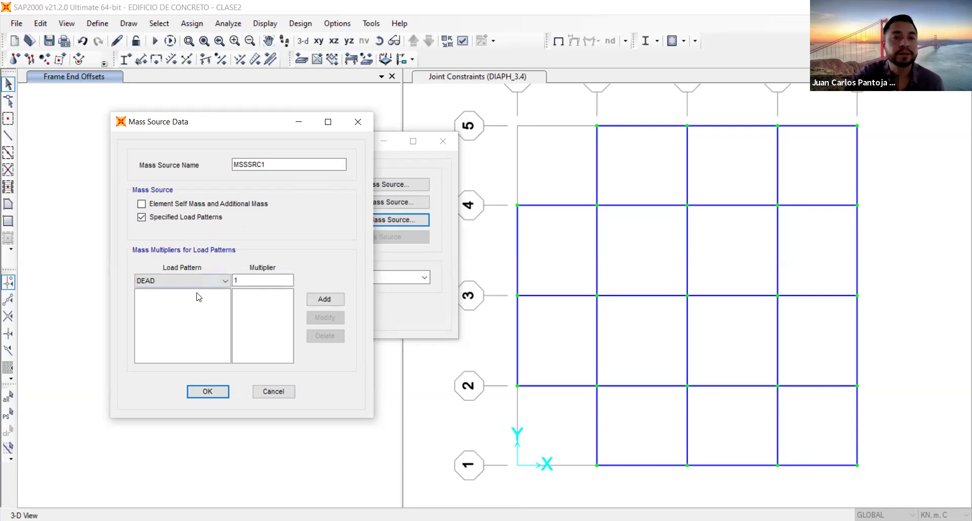
Add load patterns MUERTA1, MUERTA2, MUERTA3 and MUERTA4 to the mass source, each with a multiplier of 1.
left_click(197, 280)
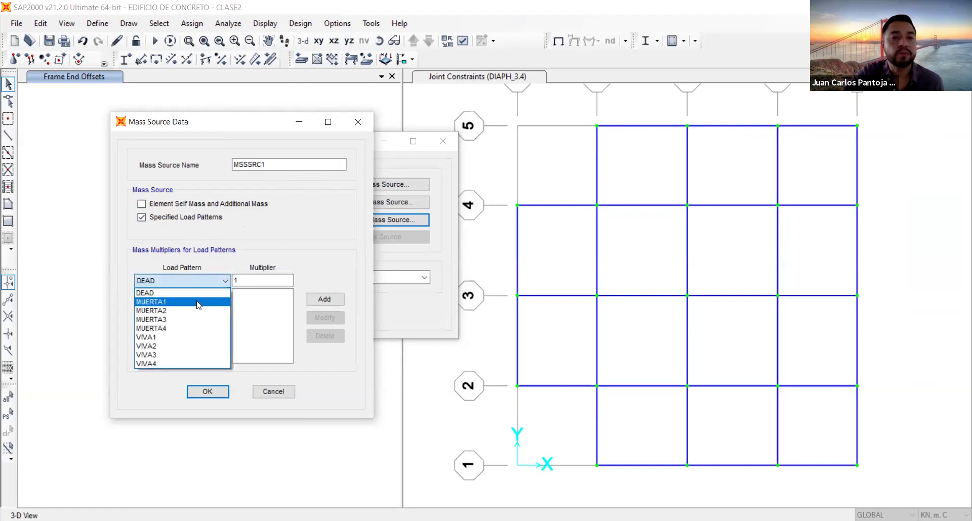
left_click(197, 302)
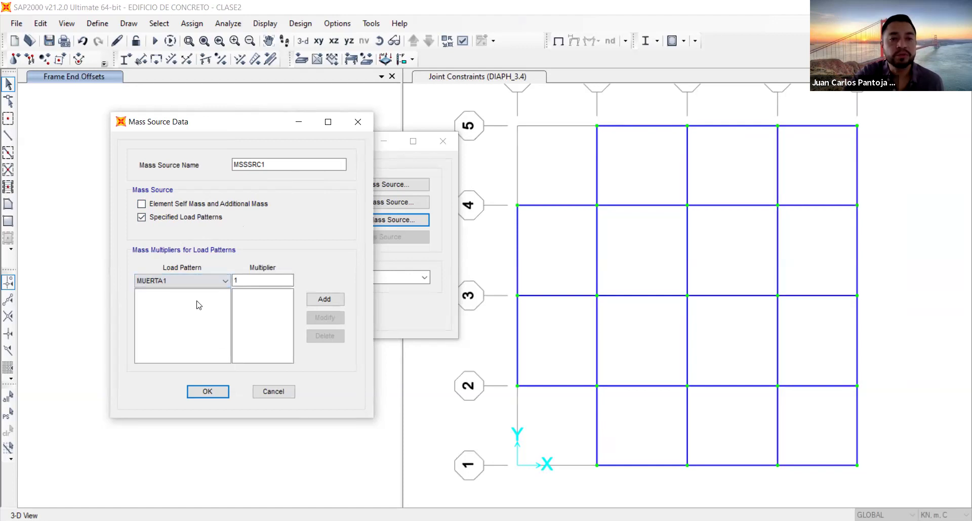
left_click(329, 299)
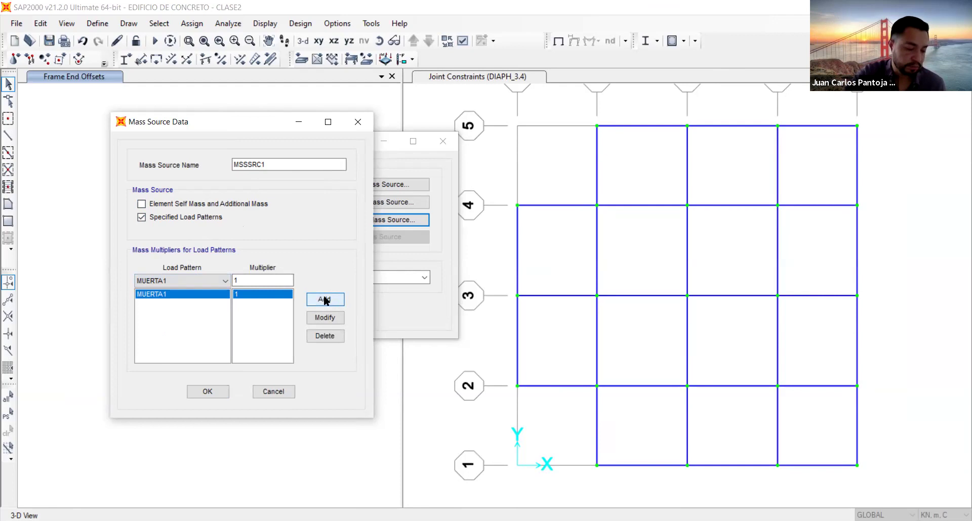
left_click(183, 281)
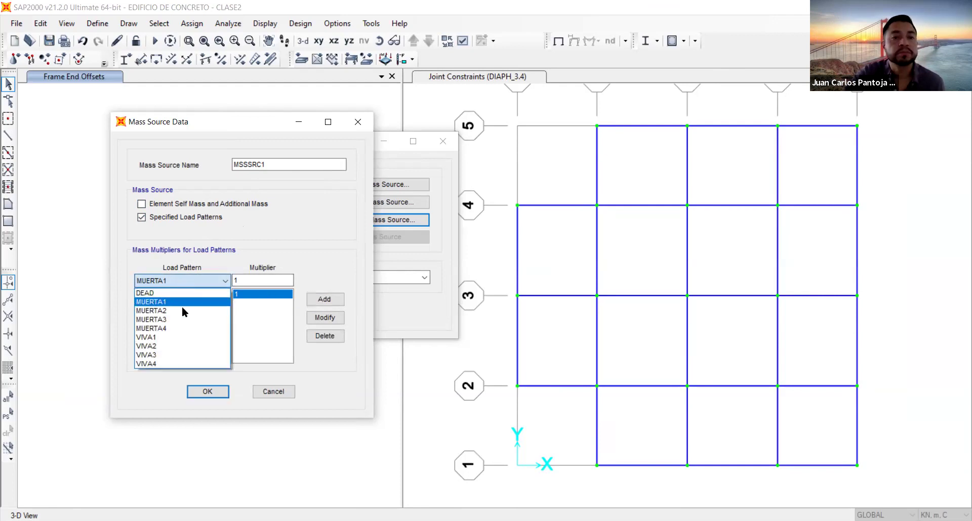
left_click(187, 298)
left_click(325, 299)
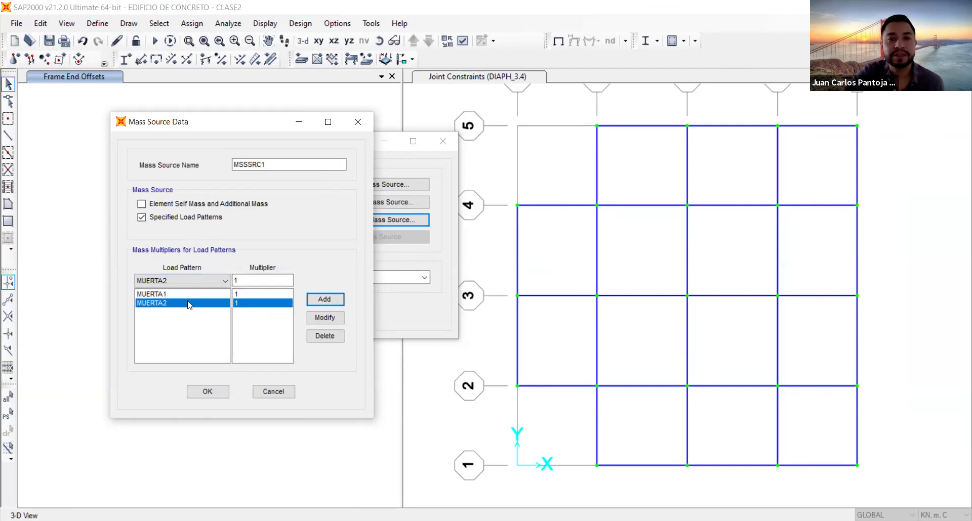
left_click(190, 281)
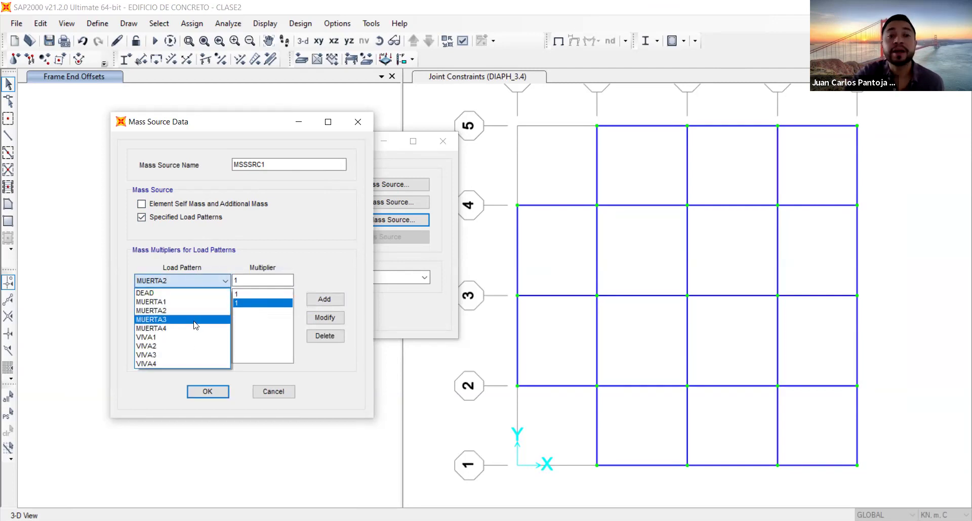
left_click(196, 320)
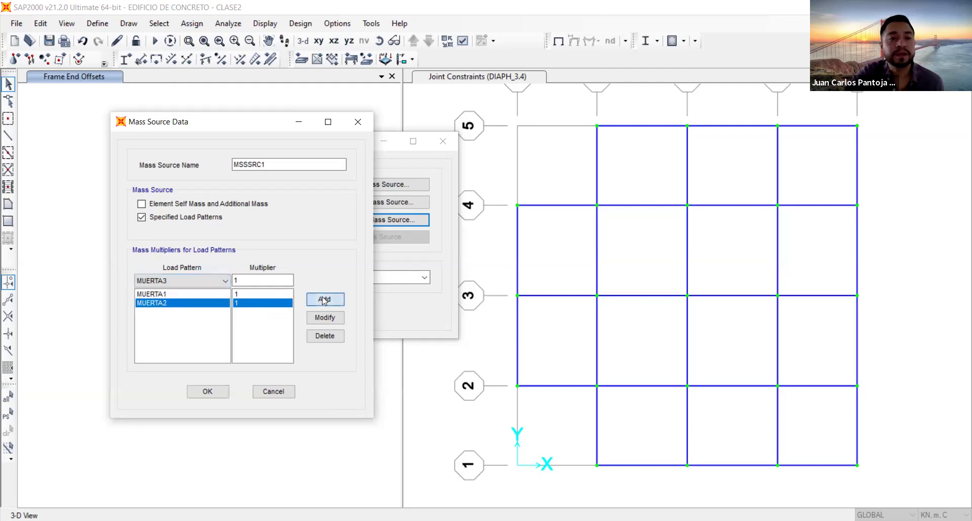
left_click(325, 299)
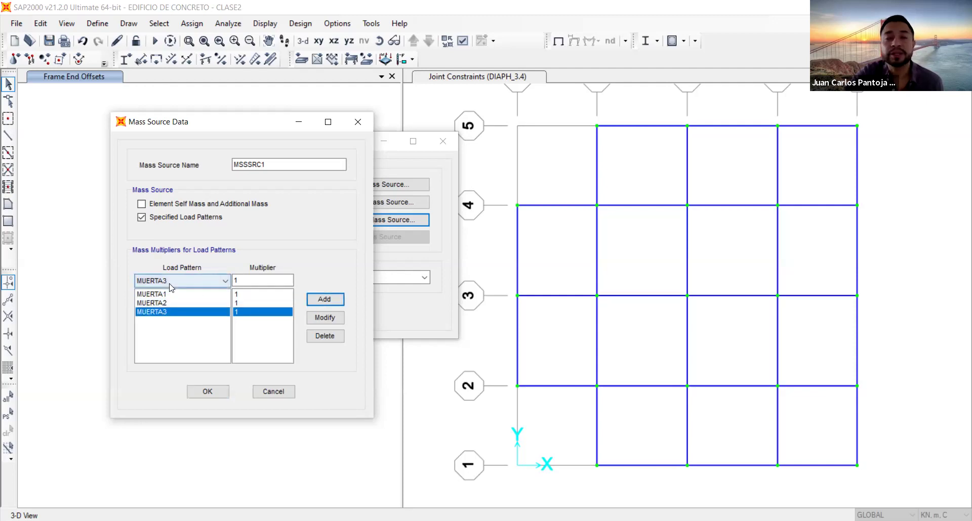
left_click(170, 283)
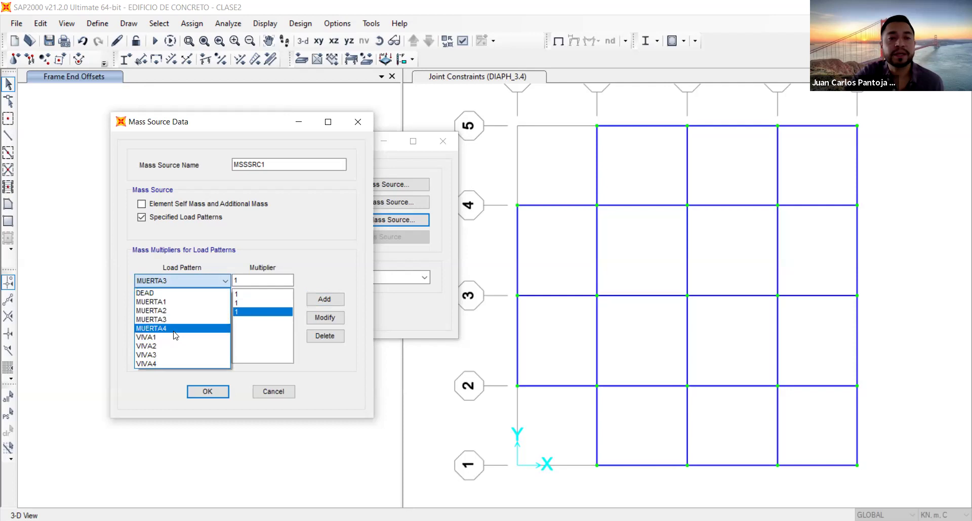
left_click(174, 328)
left_click(331, 299)
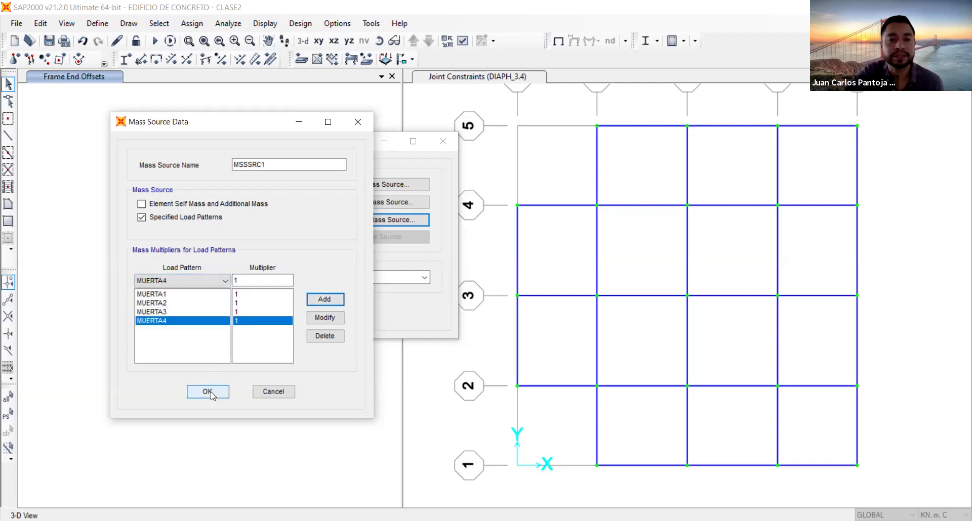
Review the load pattern multipliers and accept the MSSSRC1 data and the mass source definitions.
left_click(246, 294)
left_click(245, 312)
left_click(242, 305)
left_click_drag(155, 295, 159, 323)
left_click(208, 392)
left_click(273, 312)
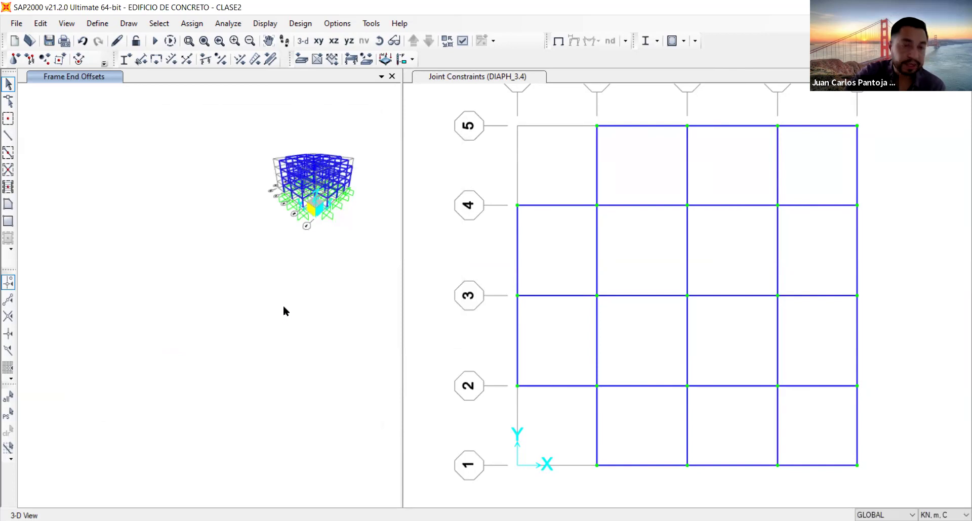
Delete the DEAD load pattern from the load pattern definitions.
left_click(97, 23)
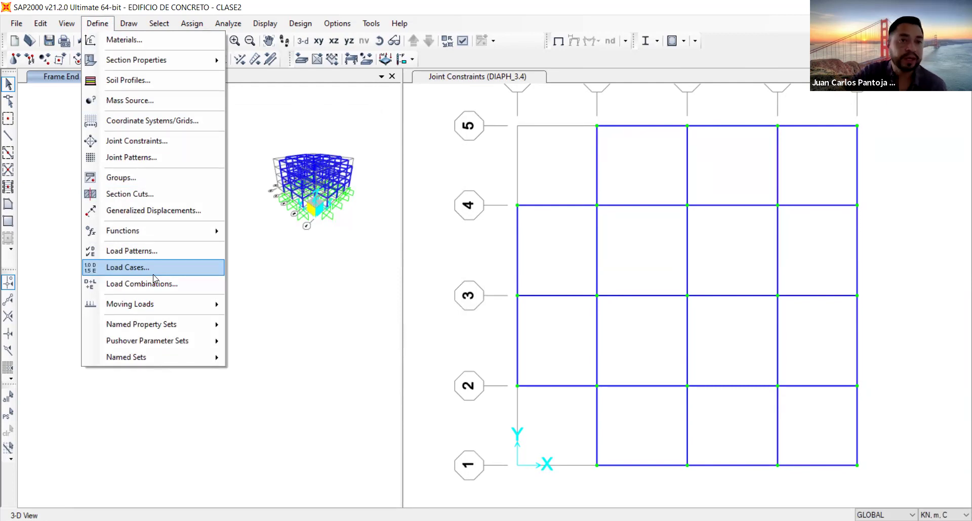
left_click(138, 251)
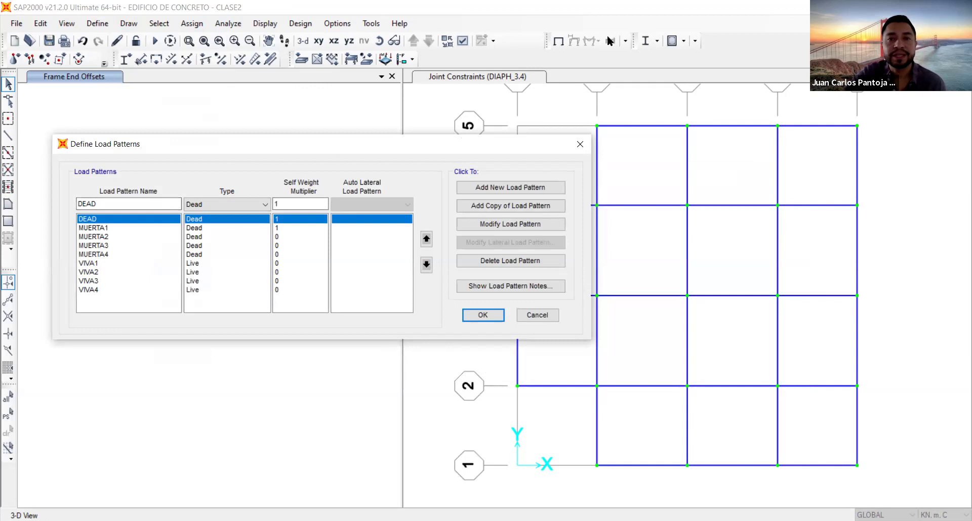
left_click(503, 261)
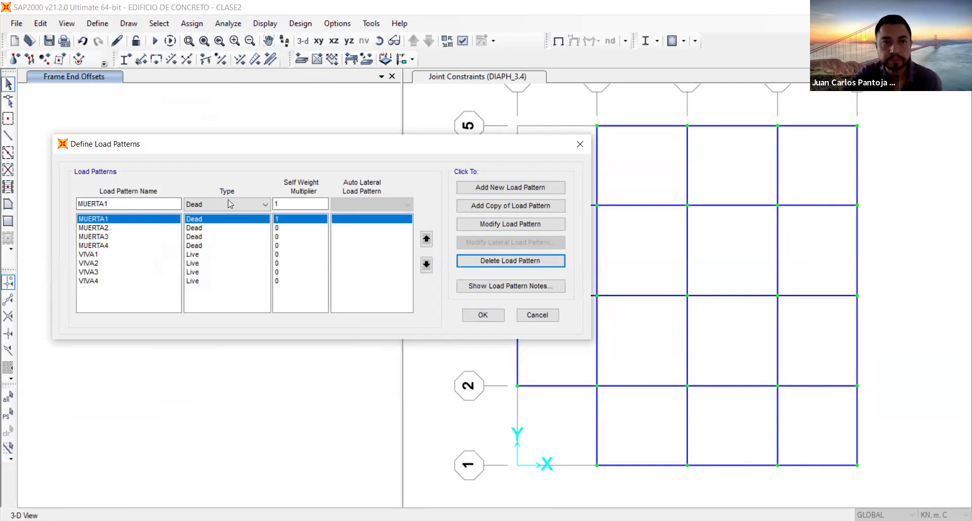
Add load pattern FHEx of type Quake with self weight multiplier 0 and User Coefficient as its auto lateral load pattern.
left_click_drag(143, 200, 70, 200)
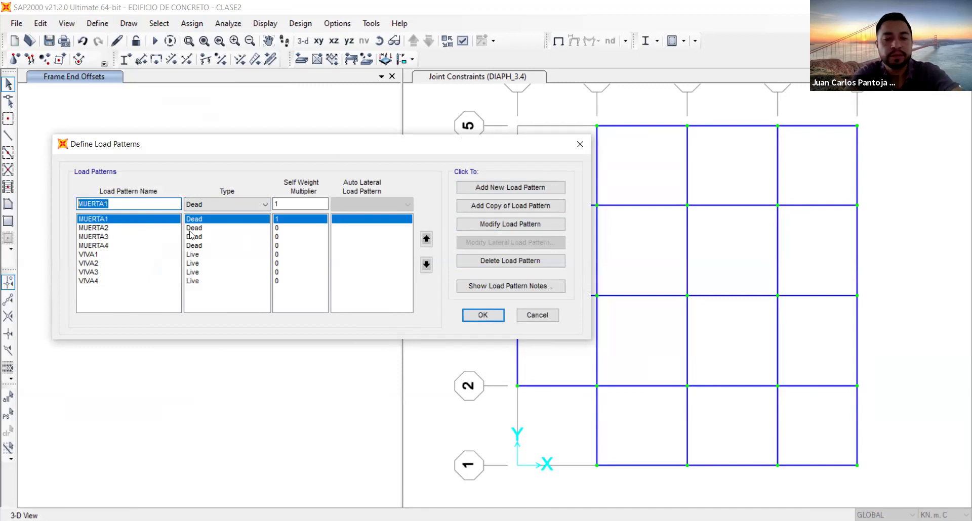
type("fh")
key("BackSpace")
key("BackSpace")
type("FHEX")
key("BackSpace")
type("x")
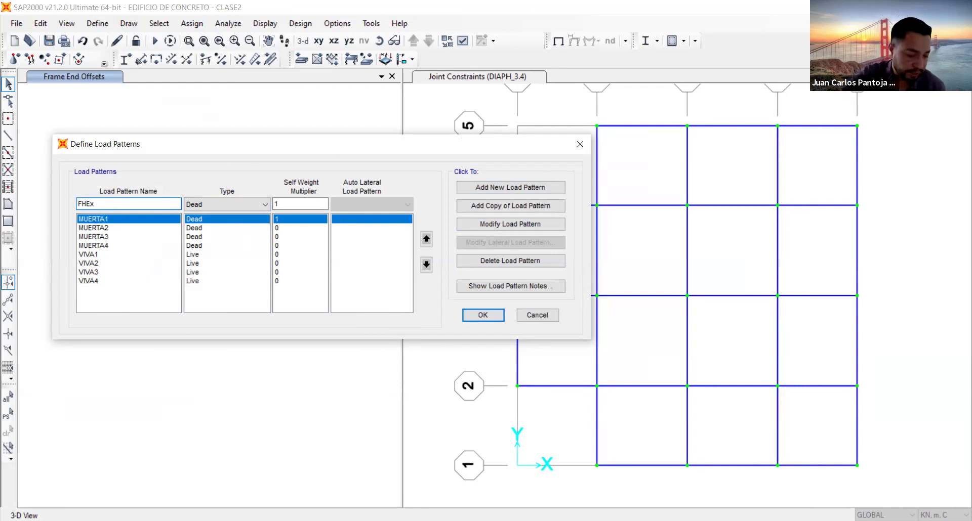
left_click(248, 208)
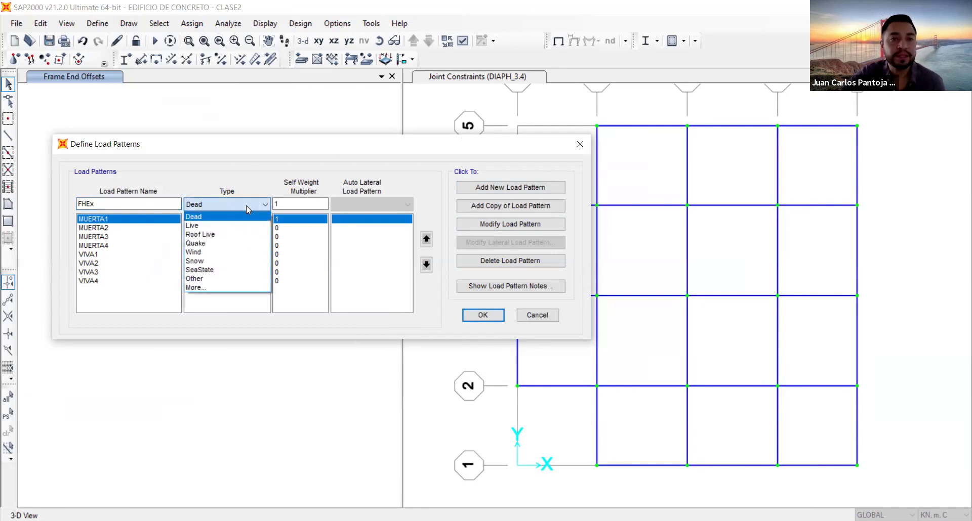
left_click(245, 244)
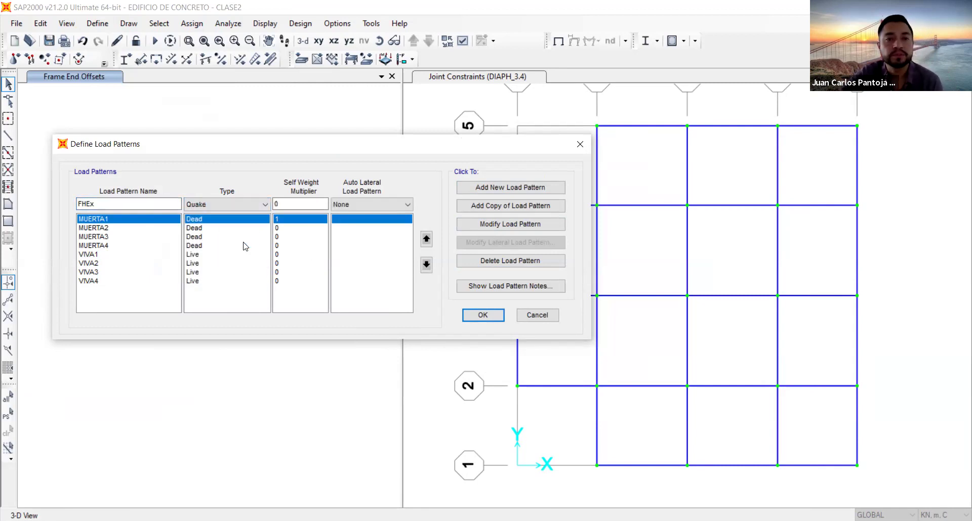
left_click(367, 208)
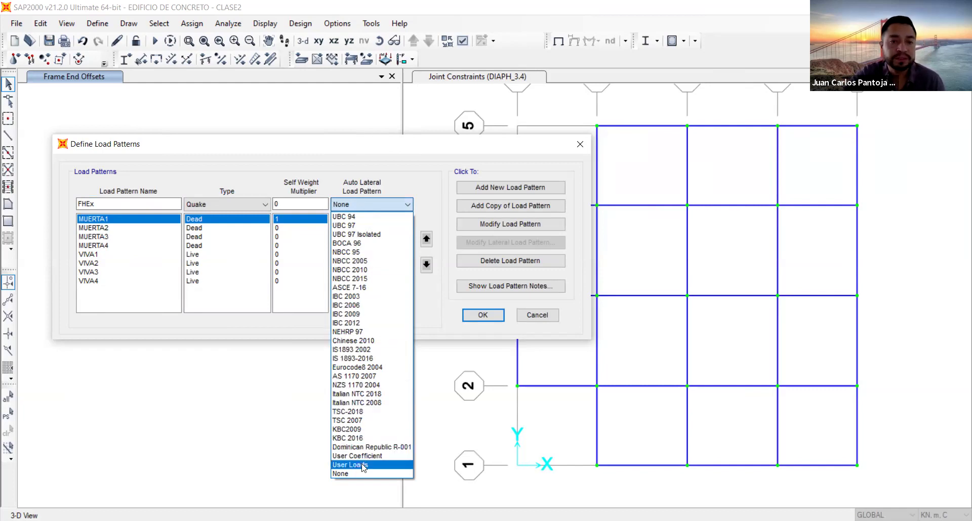
left_click(507, 191)
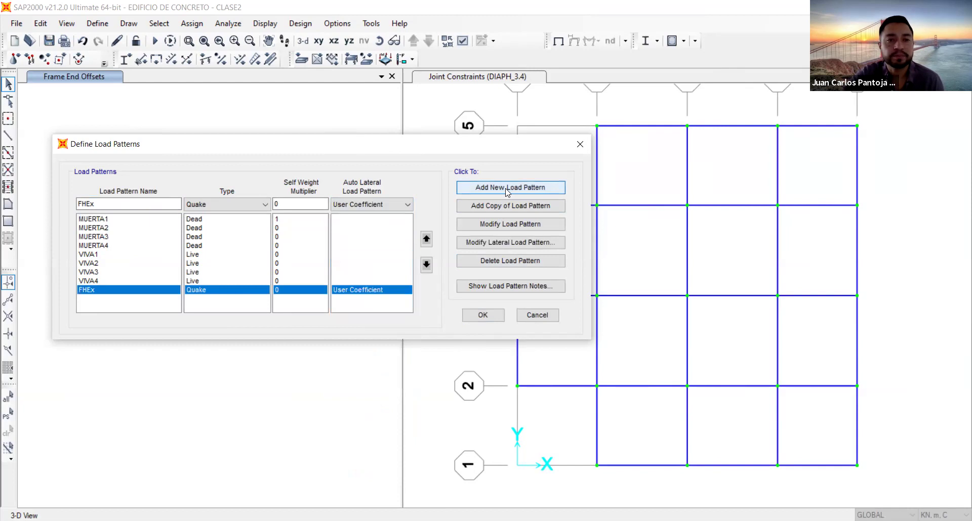
Add a second Quake load pattern named FHEy, also based on User Coefficient.
left_click(112, 203)
key("BackSpace")
type("y")
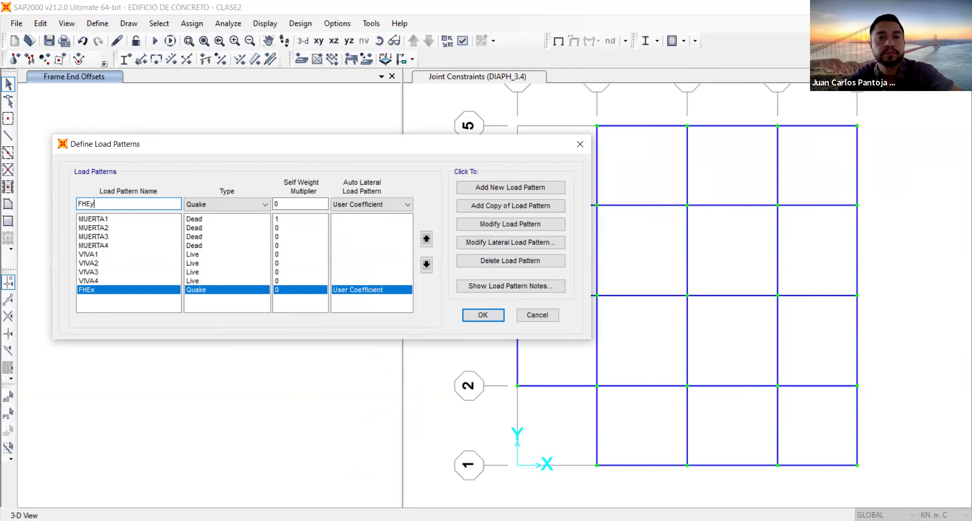
left_click(509, 188)
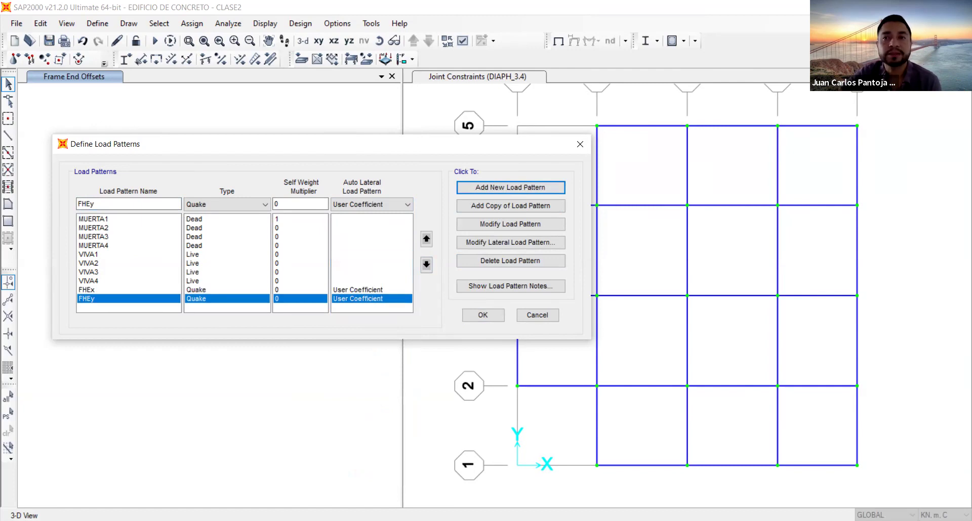
Open the user-defined seismic settings of FHEx and examine its load direction, eccentricity ratio and base shear coefficient.
left_click(354, 291)
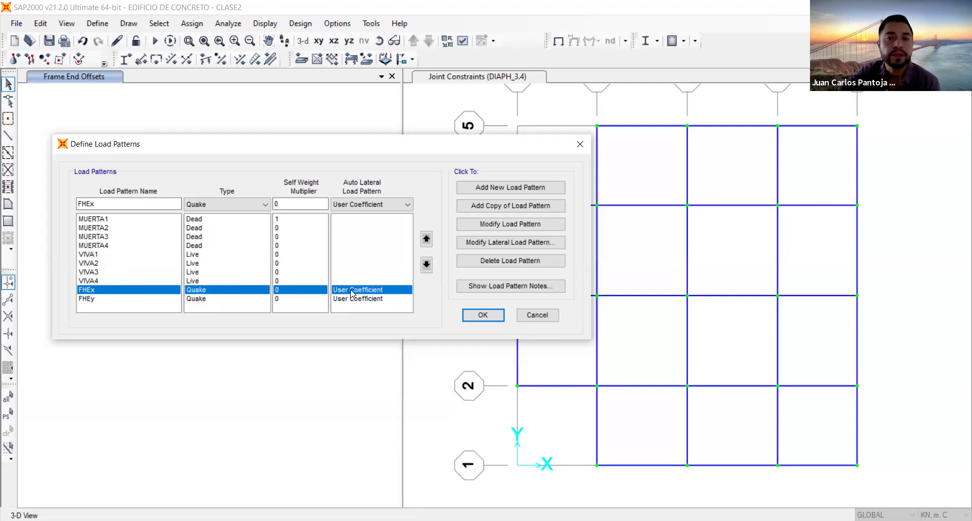
left_click(493, 243)
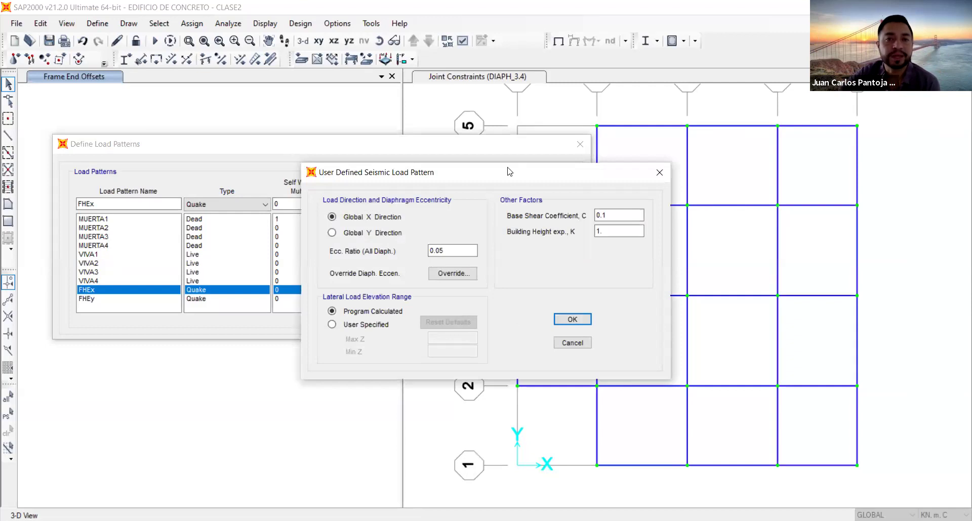
left_click_drag(510, 172, 495, 163)
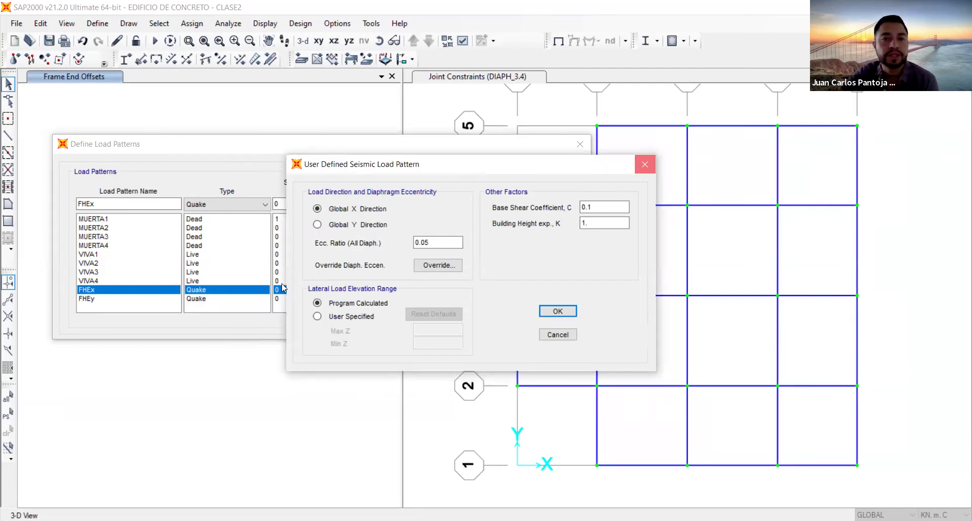
left_click(652, 163)
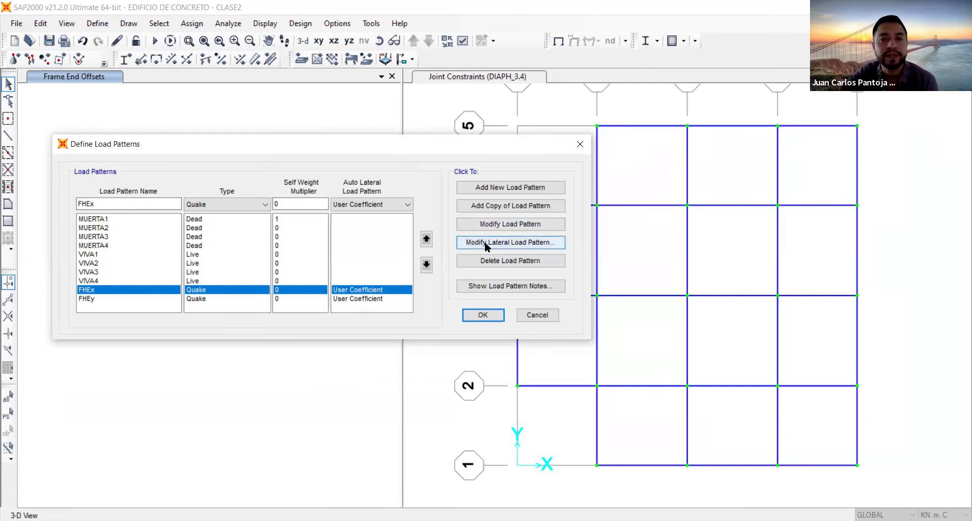
left_click(517, 246)
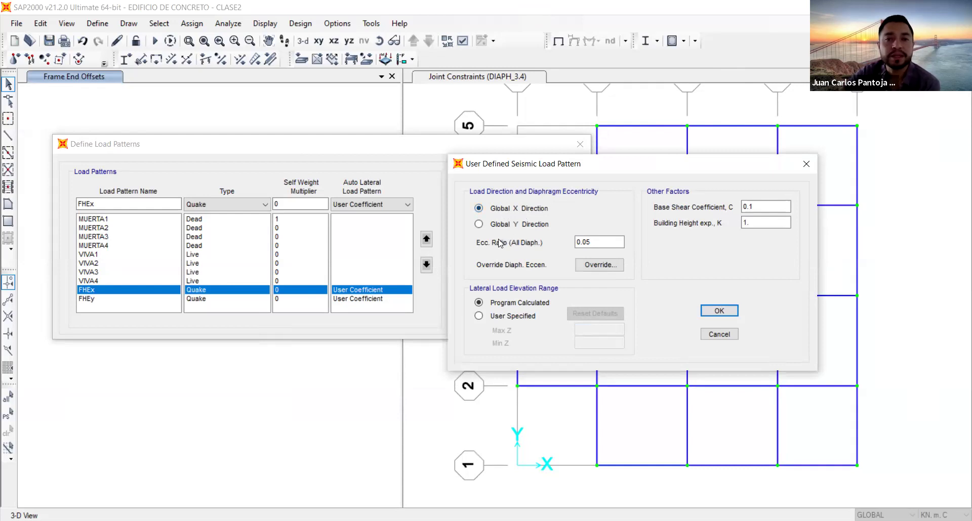
left_click(606, 243)
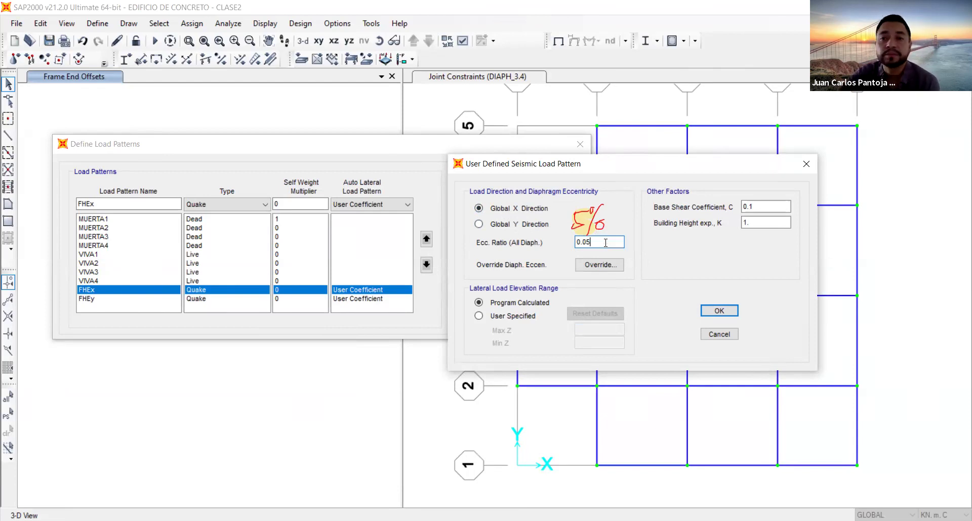
left_click(778, 206)
double_click(745, 204)
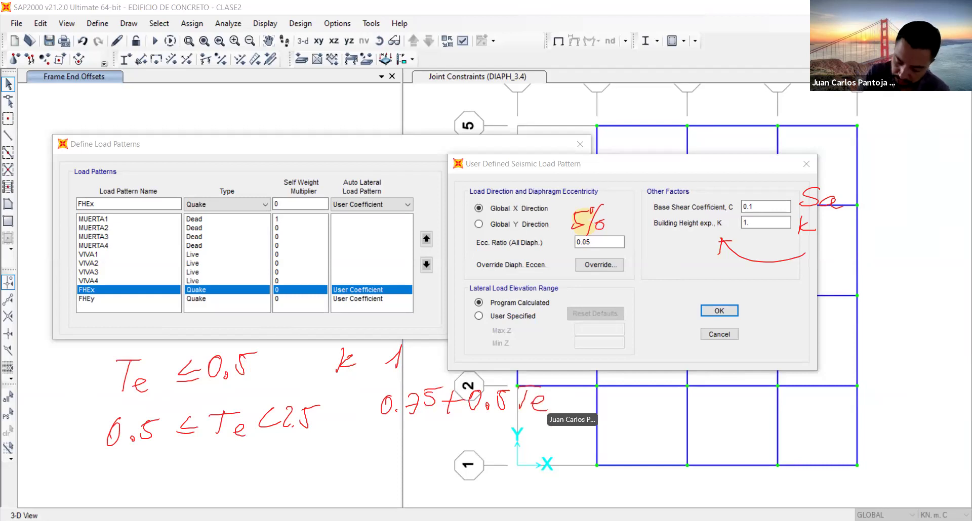
mouse_move(151, 458)
left_mouse_down()
mouse_move(150, 478)
mouse_move(195, 484)
mouse_move(177, 484)
mouse_move(222, 465)
left_mouse_up()
left_click(203, 484)
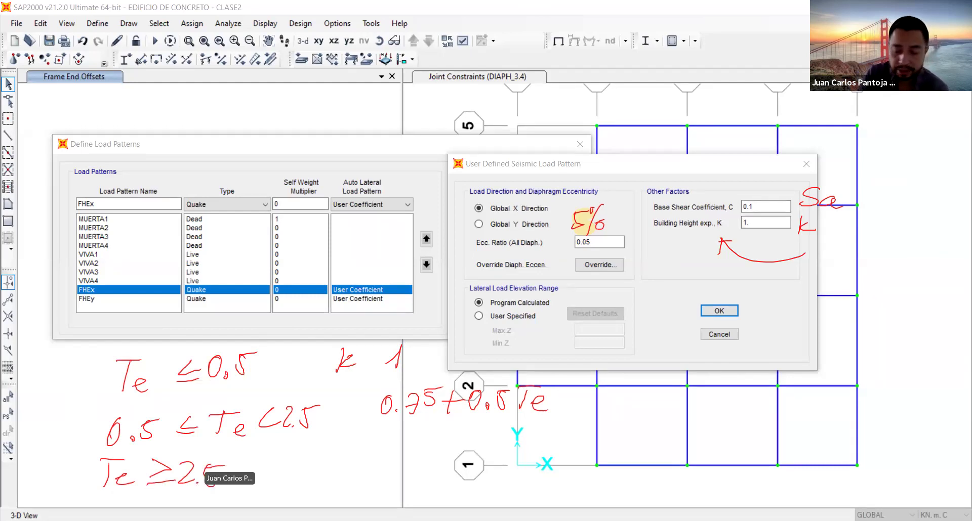
left_click_drag(400, 450, 425, 462)
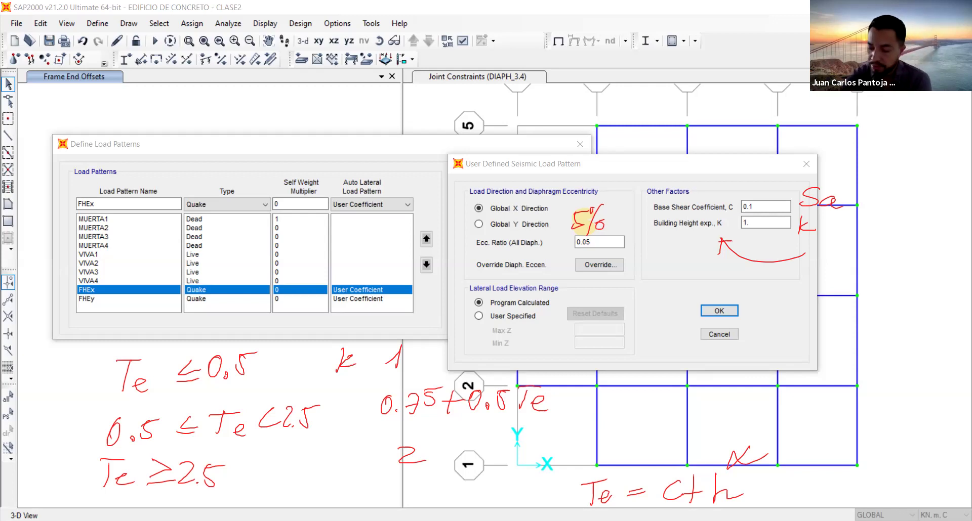
left_click_drag(771, 489, 776, 506)
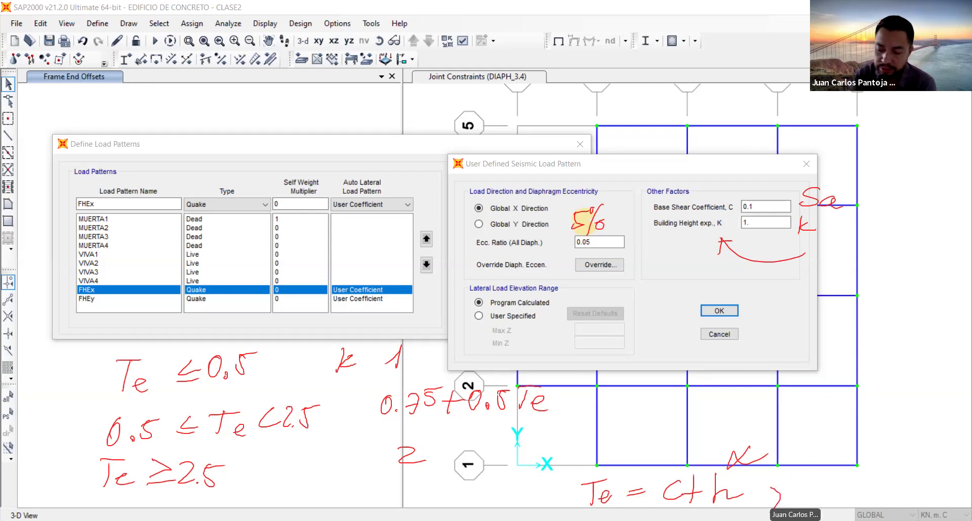
mouse_move(794, 476)
left_mouse_down()
mouse_move(802, 495)
mouse_move(855, 468)
mouse_move(872, 480)
mouse_move(904, 462)
mouse_move(910, 471)
left_mouse_up()
left_click(860, 484)
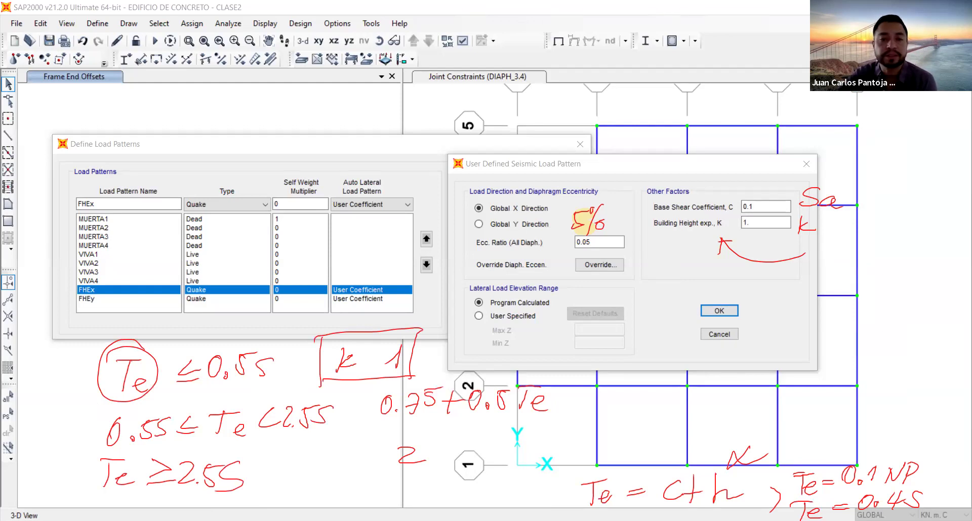
Set the base shear coefficient C of FHEx to 1.19 and accept its seismic load settings.
double_click(763, 208)
double_click(761, 222)
double_click(765, 207)
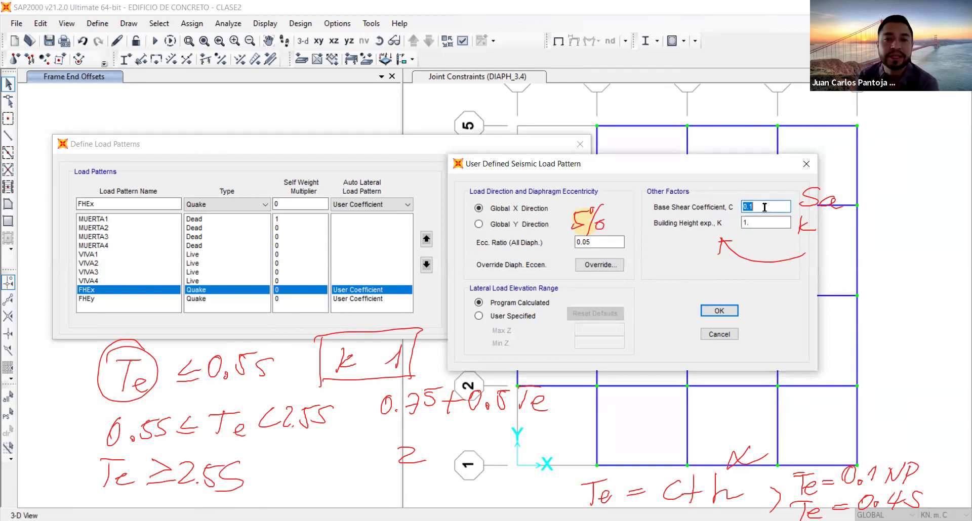
type("1")
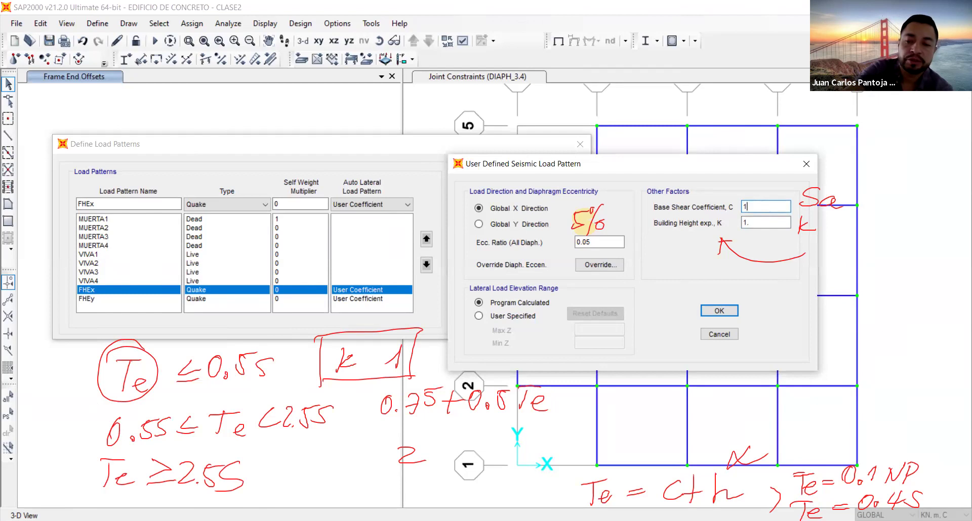
type(".19")
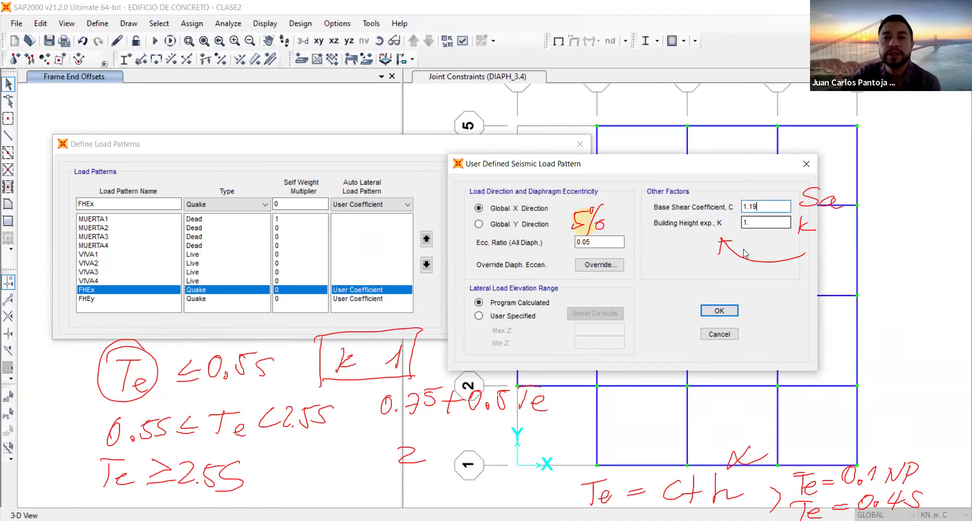
left_click(721, 310)
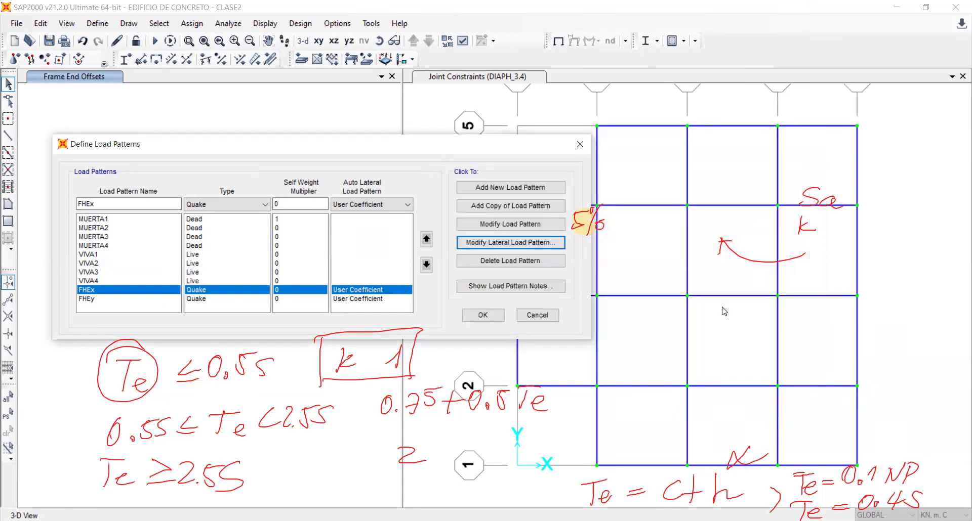
Set FHEy to the global Y direction with base shear coefficient 1.19, and accept the load pattern definitions.
left_click(86, 299)
left_click(508, 244)
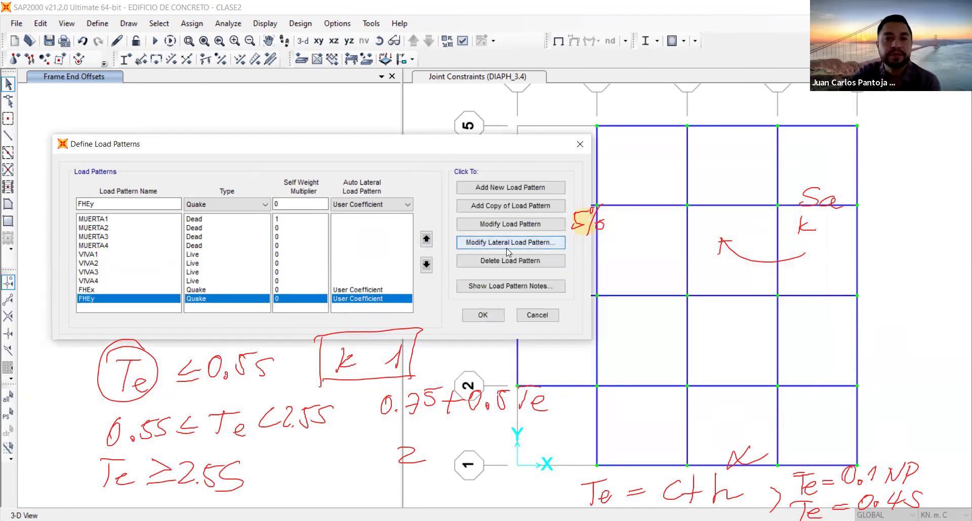
double_click(626, 211)
type("1.19")
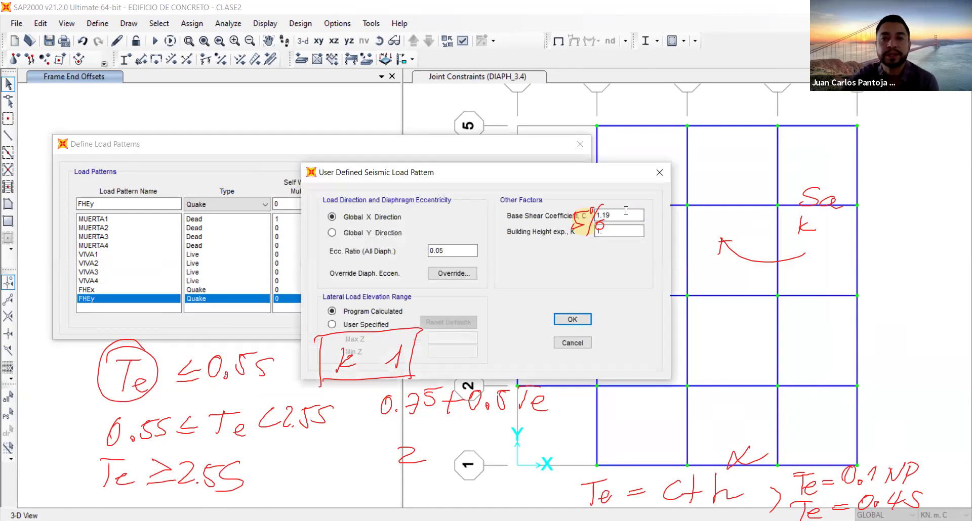
double_click(636, 231)
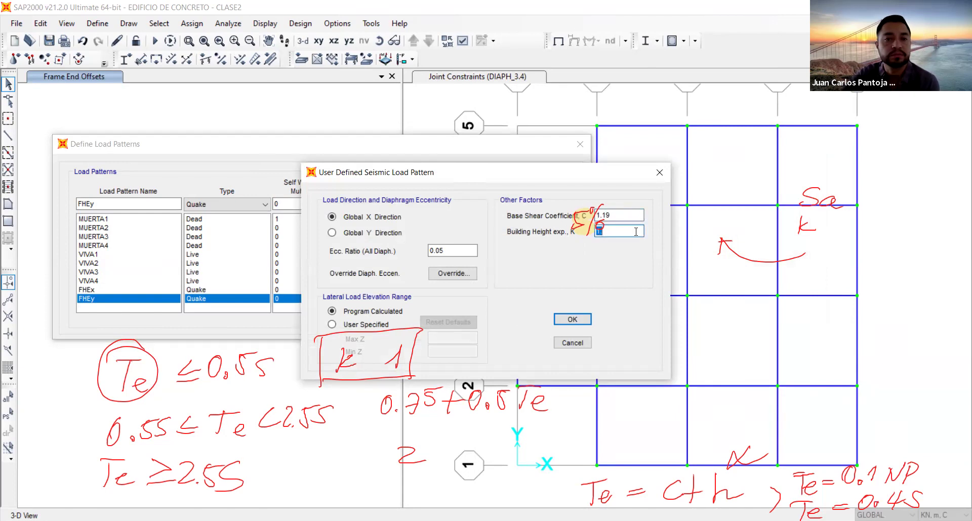
left_click(333, 233)
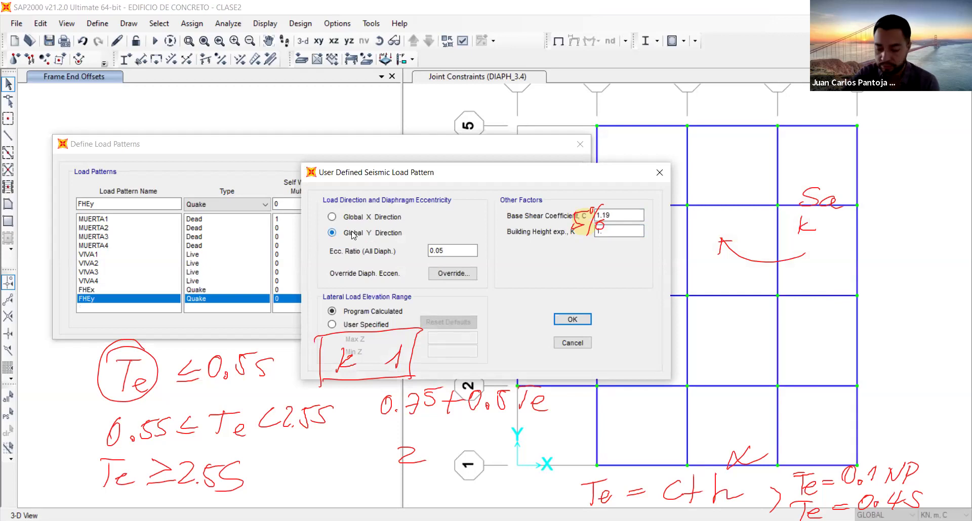
left_click(572, 320)
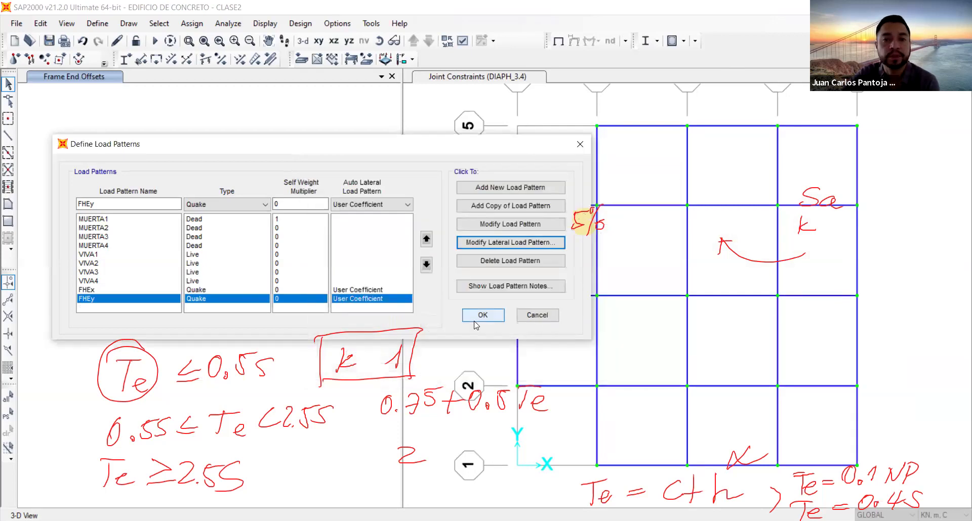
left_click(483, 314)
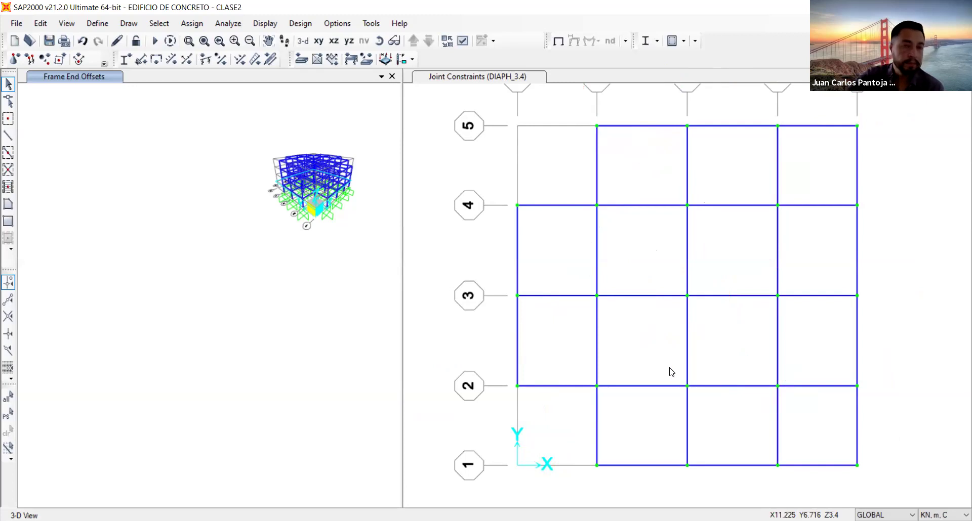
Replace the joint constraints display in the Z=3.4 plan view with the undeformed shape.
left_click(652, 323)
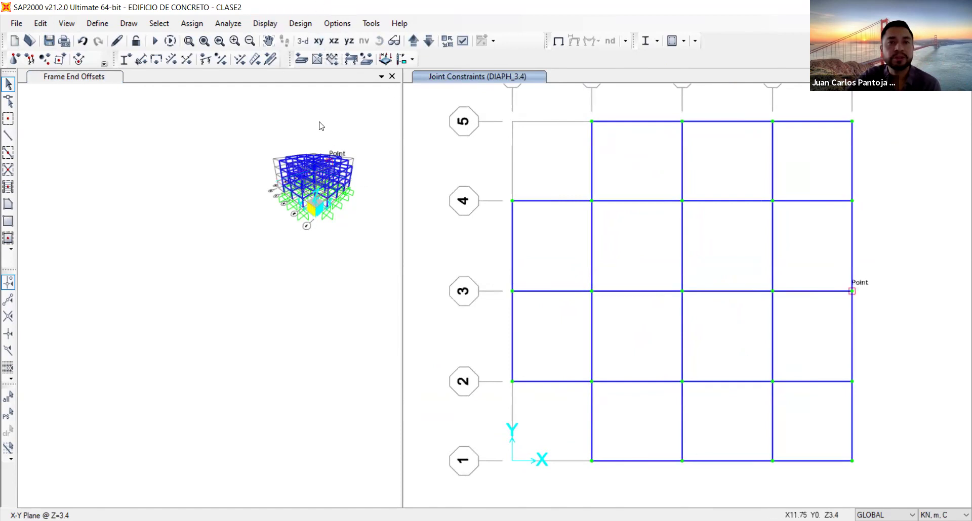
left_click(275, 112)
left_click(456, 122)
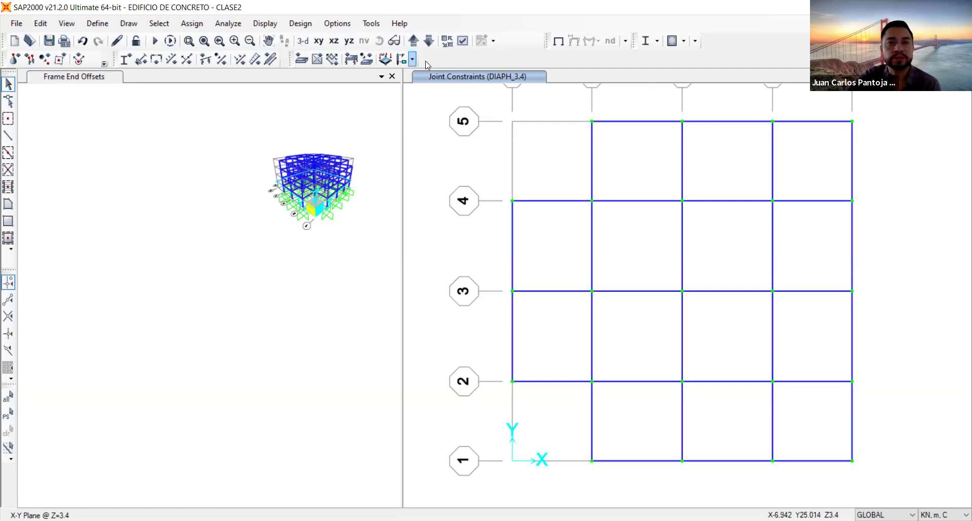
left_click(556, 39)
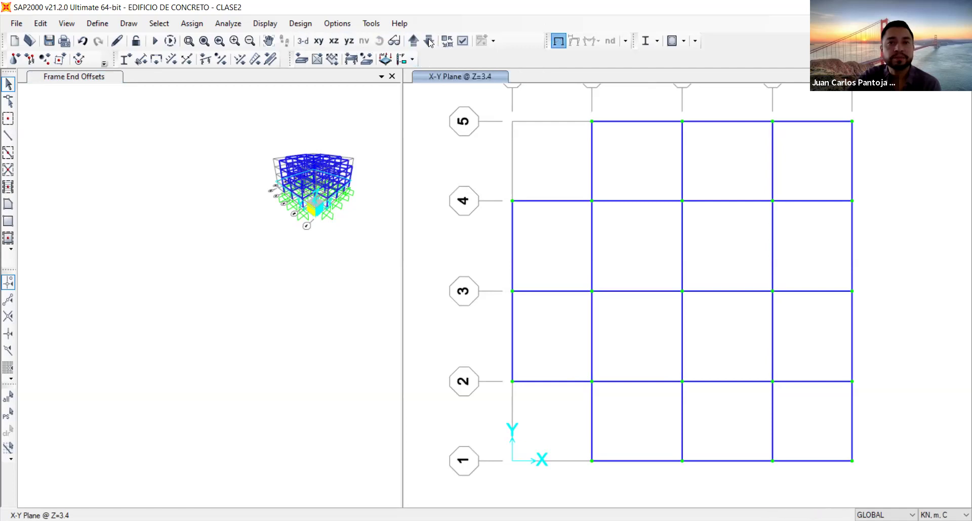
Isolate all joints and frames of the Z=13.6 floor plan so that only this selection is shown.
left_click(430, 42)
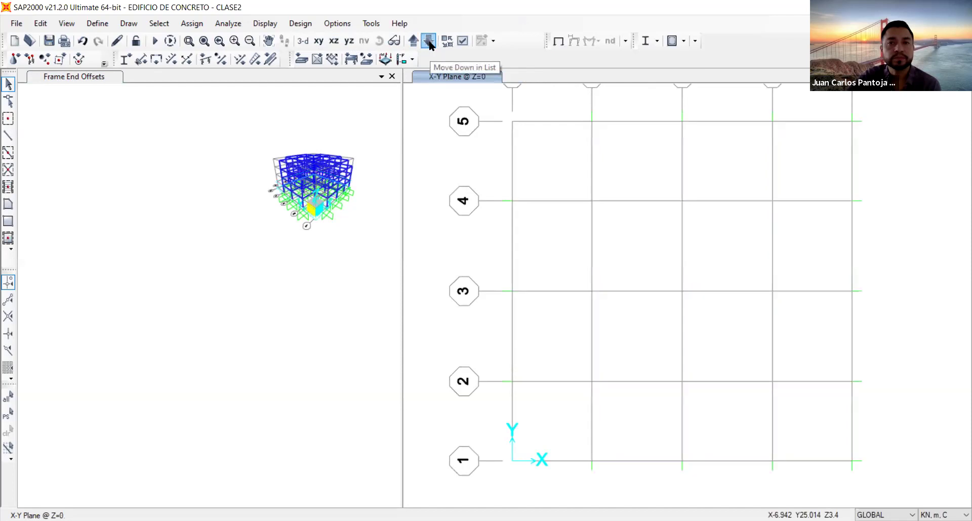
left_click(429, 43)
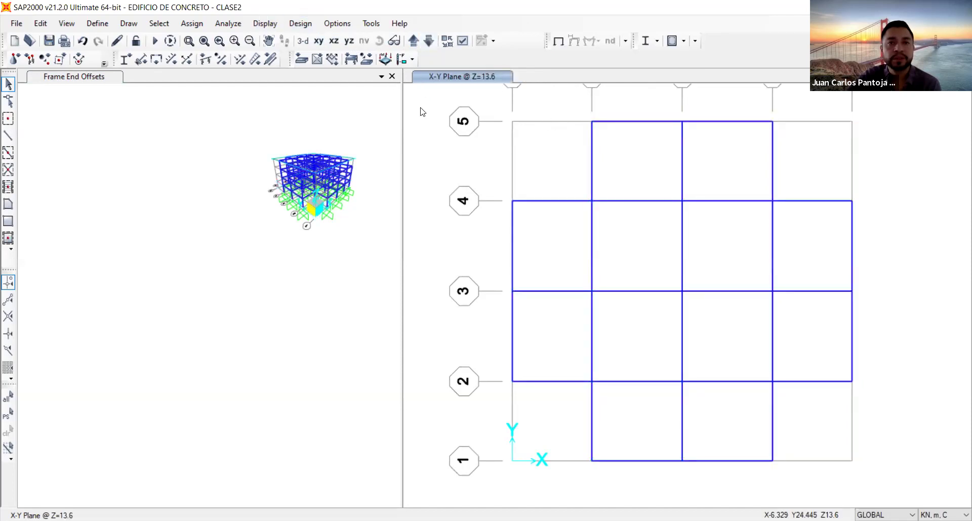
left_click_drag(506, 115, 916, 481)
right_click(914, 277)
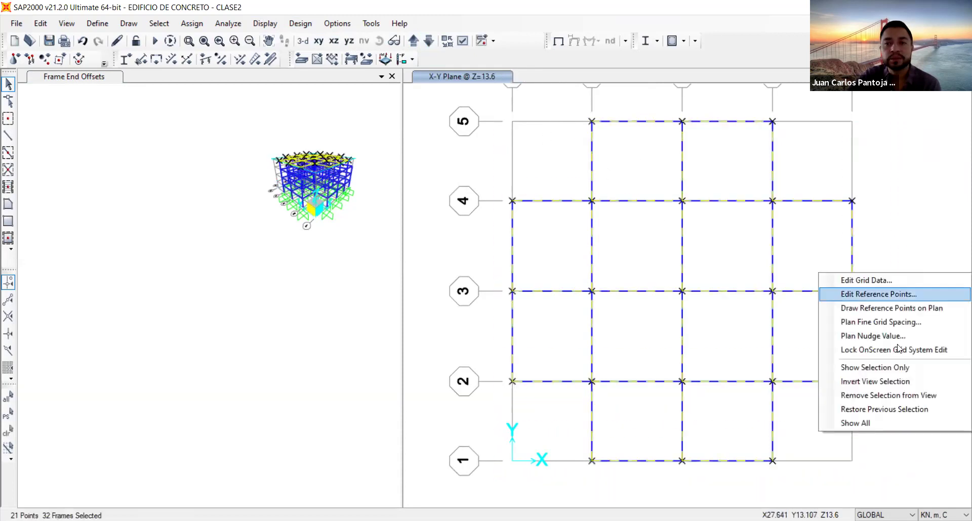
left_click(901, 373)
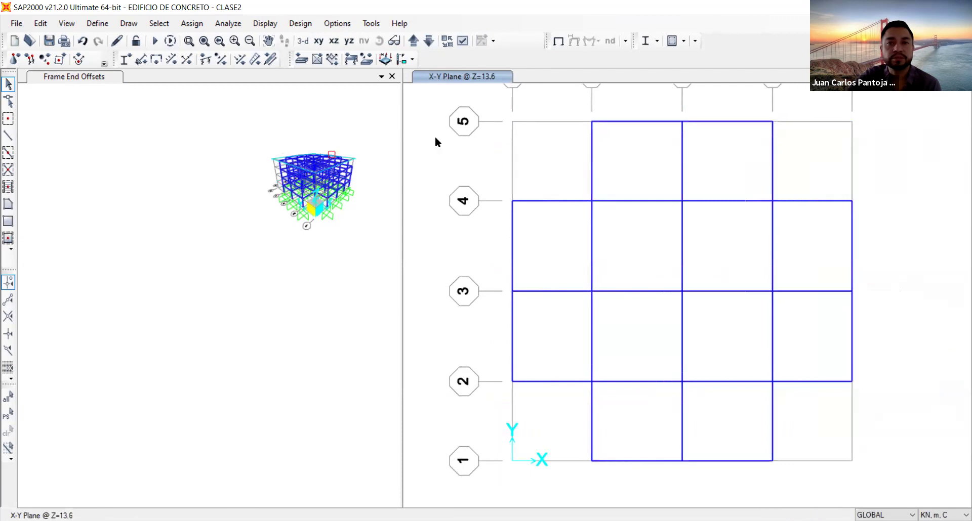
Show the isolated floor in a 3-D view with the grid hidden.
left_click(303, 45)
left_click(64, 24)
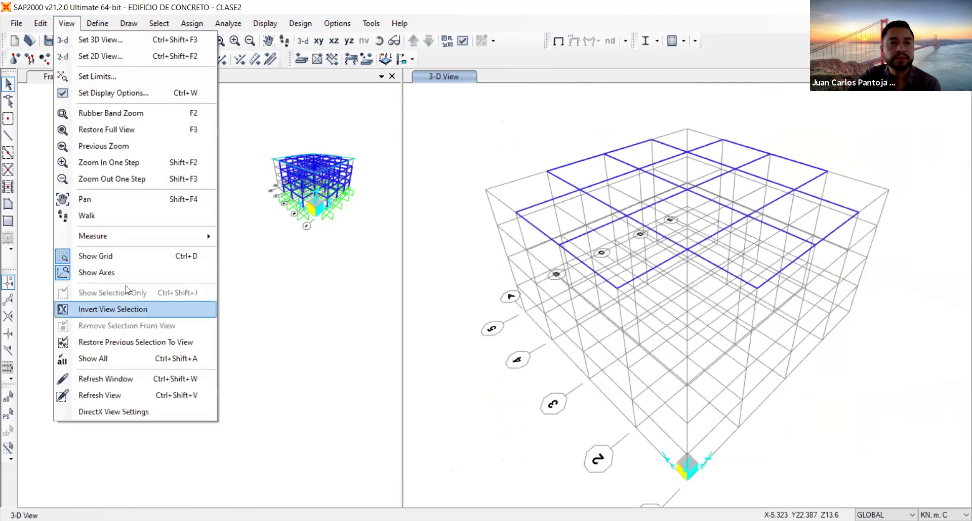
left_click(122, 258)
Display the frame span loading forces of load pattern MUERTA2 on the isolated floor, with joint loads and loading values.
left_click(265, 24)
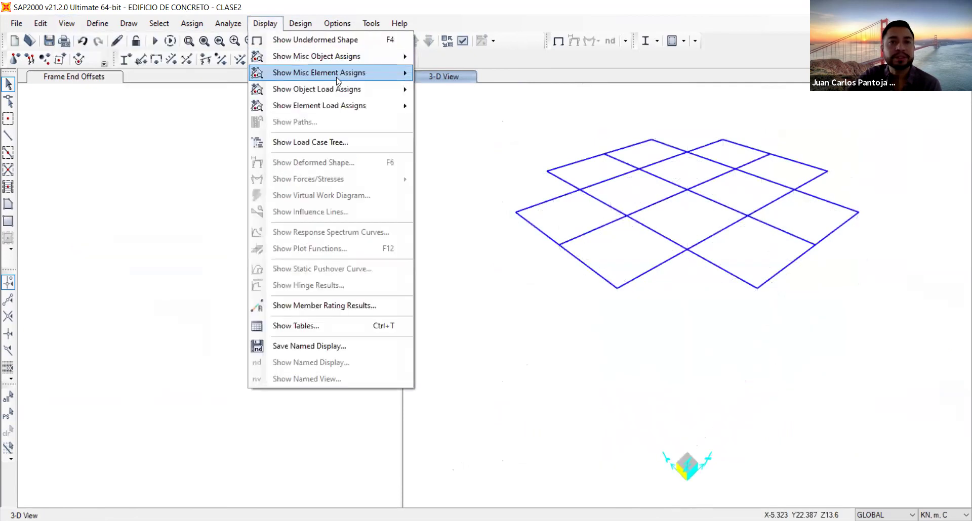
mouse_move(342, 84)
left_click(452, 105)
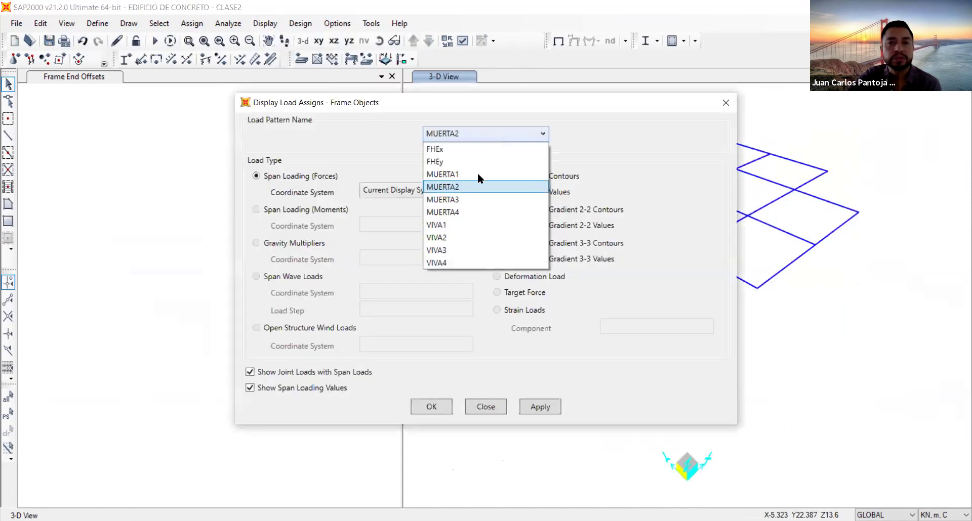
left_click(480, 174)
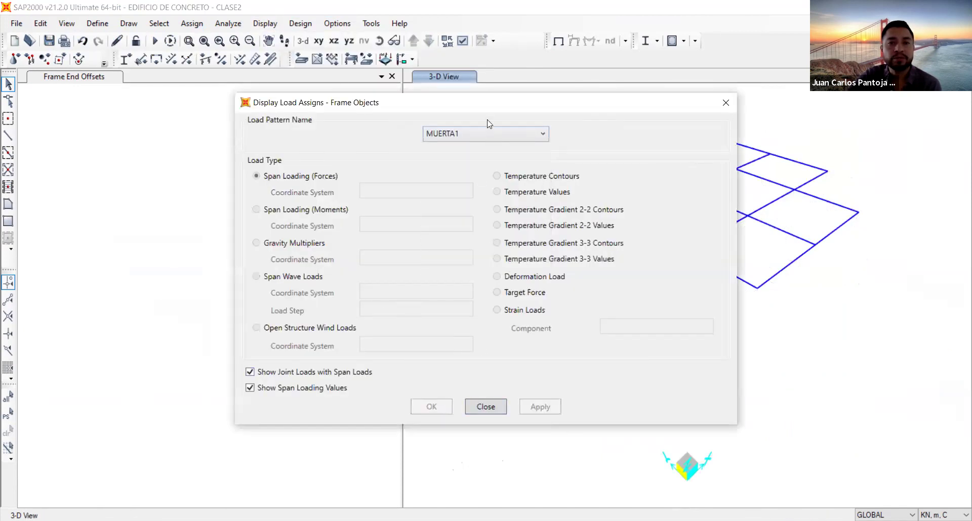
left_click(485, 134)
left_click(478, 180)
left_click(540, 407)
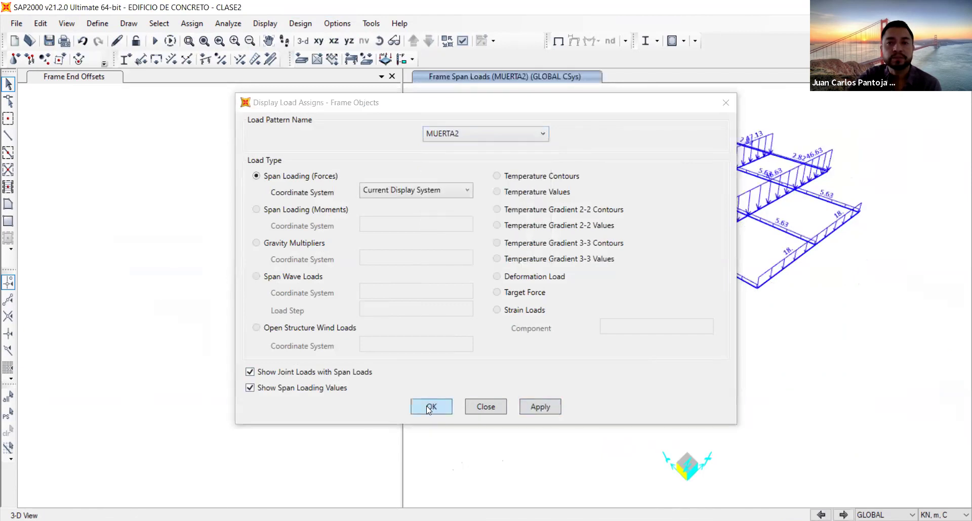
left_click(429, 407)
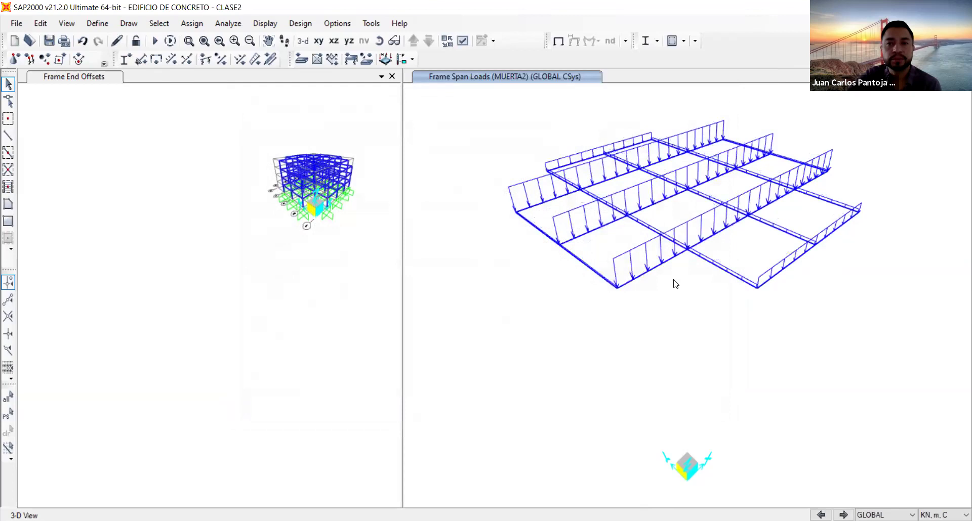
middle_click_drag(675, 276, 656, 330, "shift")
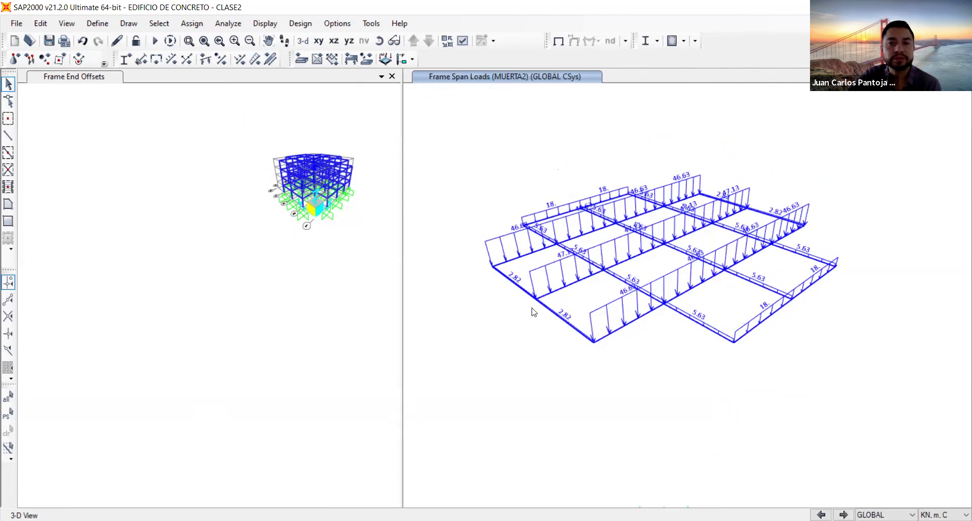
scroll(535, 308, "up", 3)
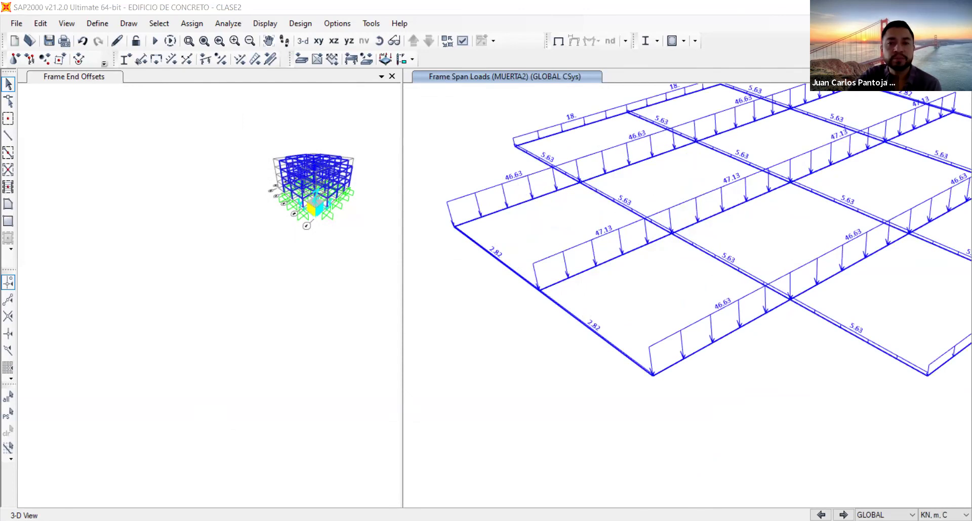
left_click(719, 338)
left_click(504, 199)
middle_click_drag(724, 173, 660, 253)
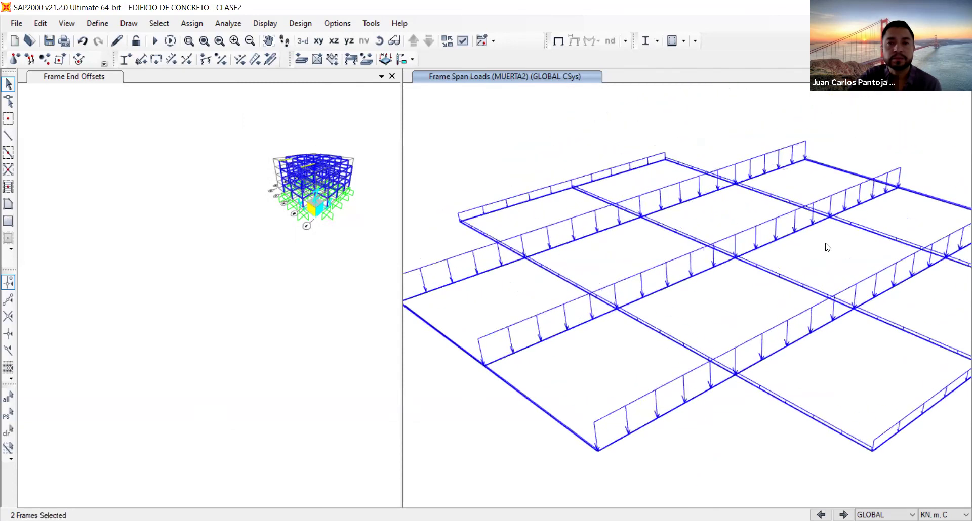
scroll(944, 253, "down", 3)
left_click(914, 236)
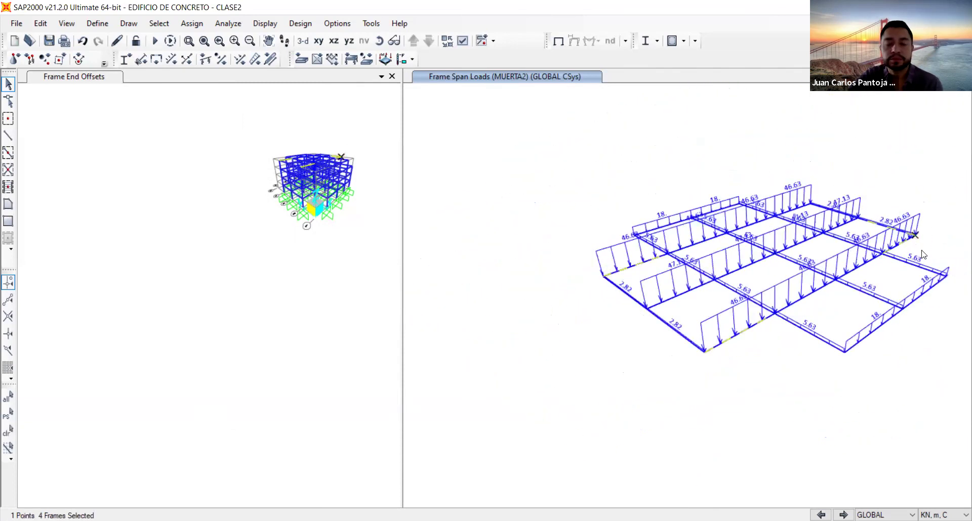
key("Escape")
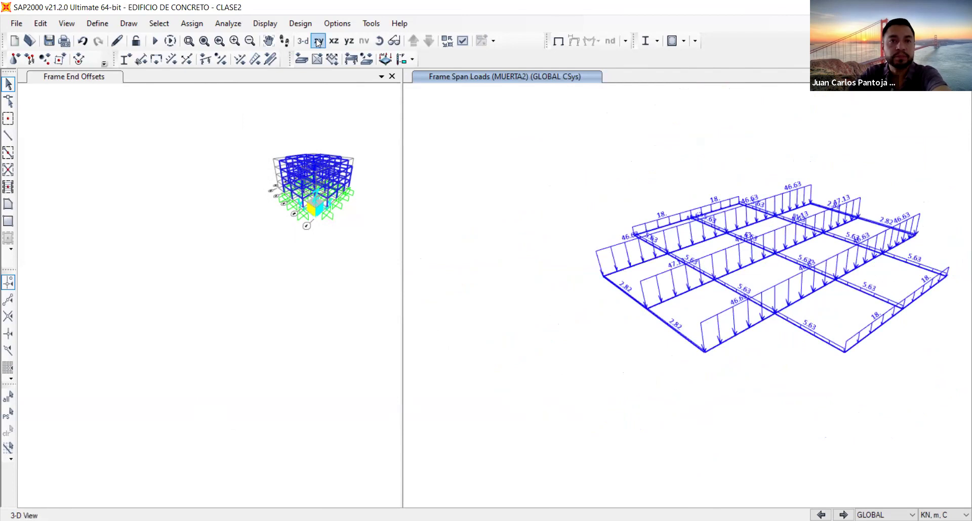
In the XY view, replace the MUERTA2 distributed load on the four end-bay beams of grid lines 2 and 4 with 20.53 kN/m.
left_click(319, 42)
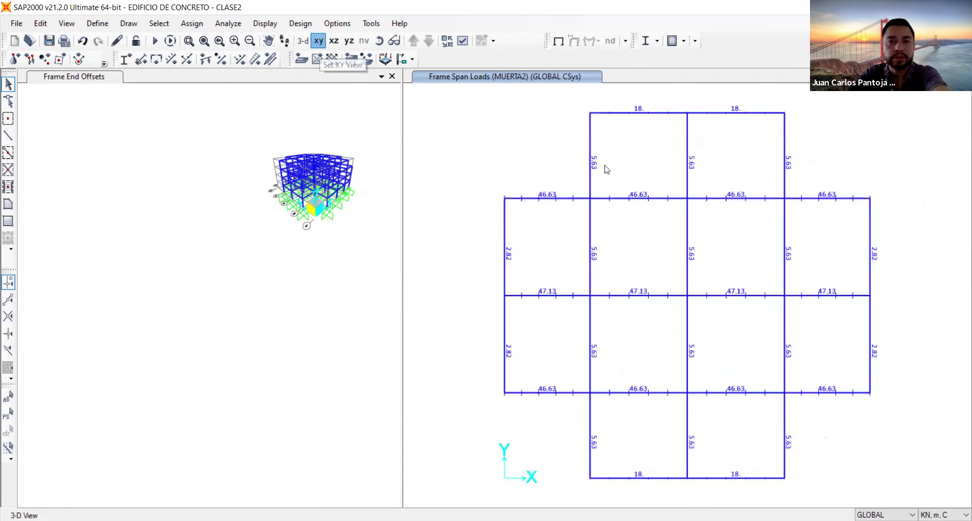
left_click_drag(542, 412, 527, 360)
left_click_drag(546, 236, 530, 181)
left_click_drag(853, 441, 825, 364)
left_click_drag(826, 248, 820, 185)
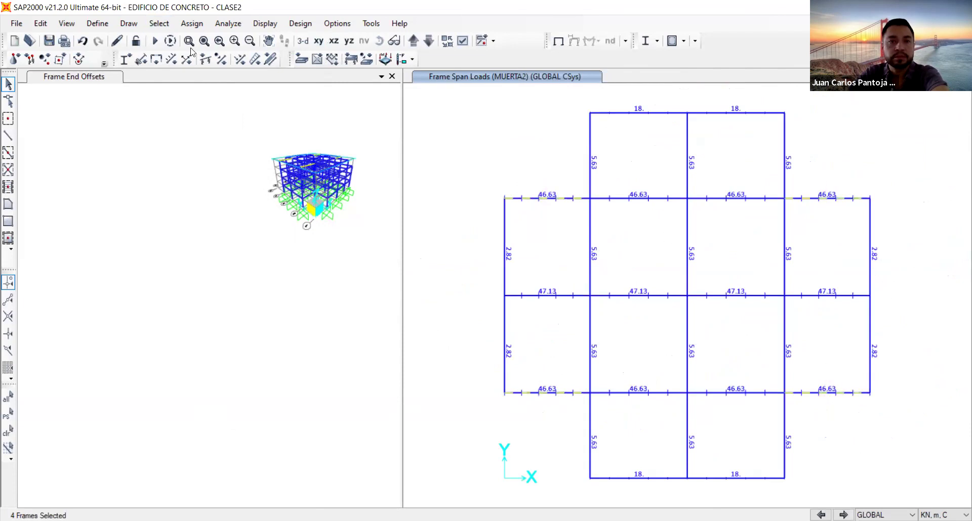
left_click(255, 60)
left_click(457, 170)
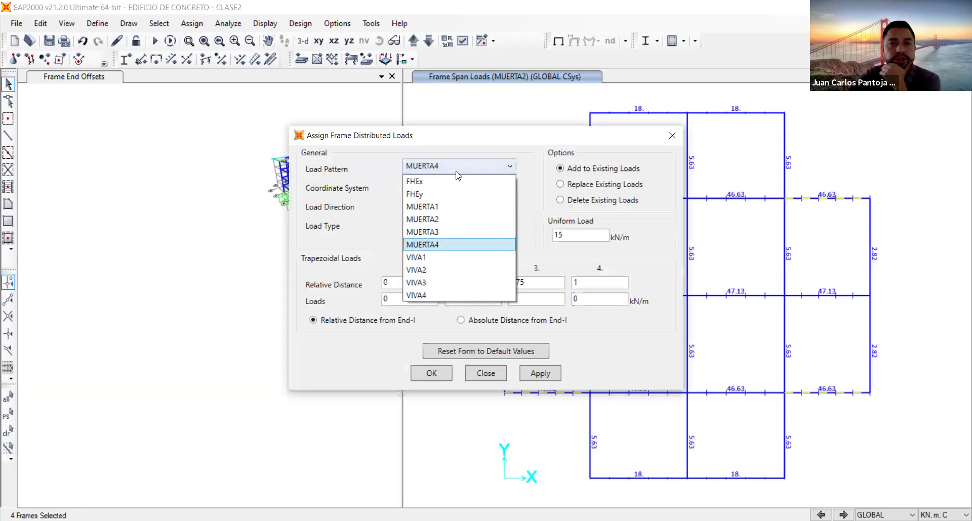
left_click(459, 213)
double_click(582, 234)
type("20")
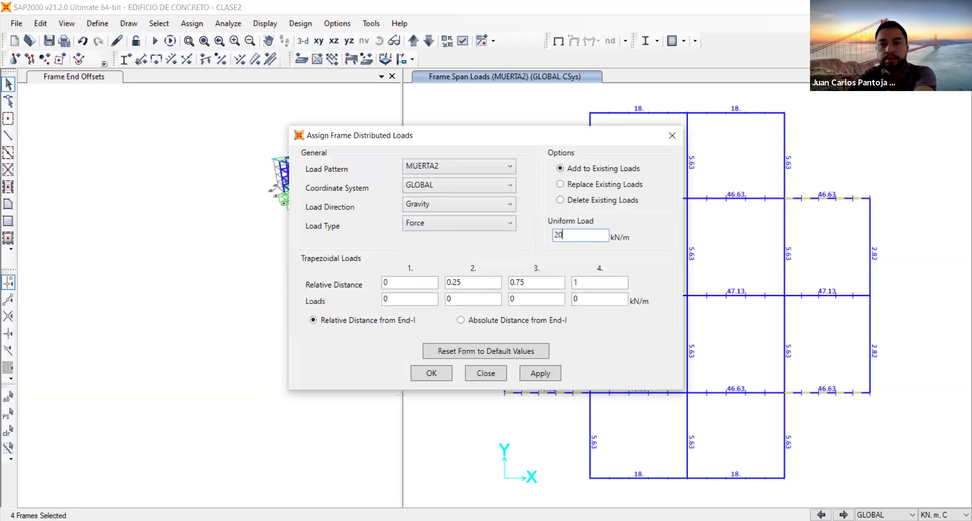
type(".53")
left_click(560, 184)
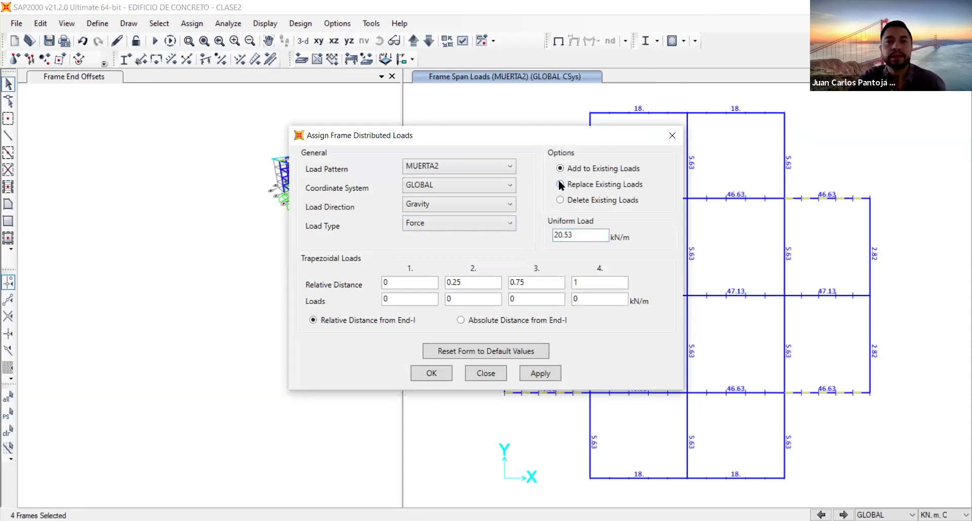
left_click(536, 365)
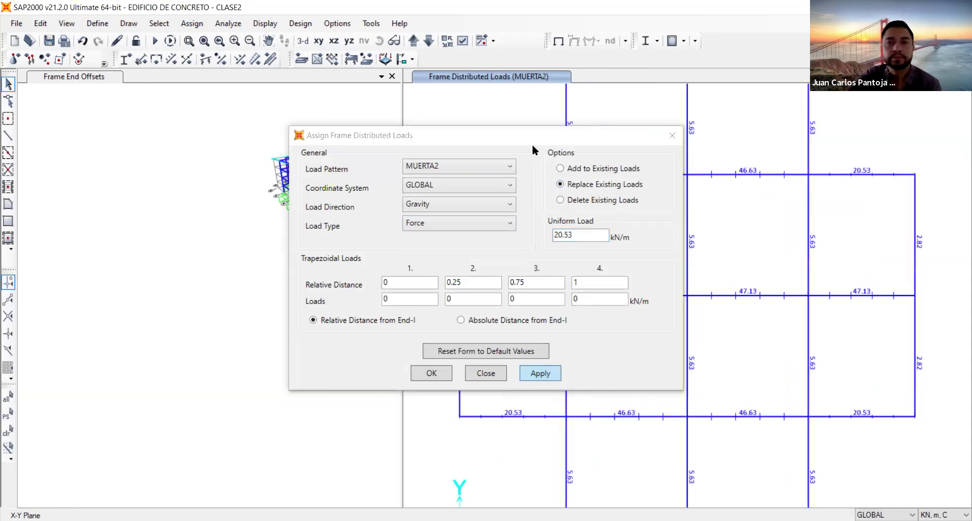
Replace the MUERTA2 distributed load on the two end-bay beams of grid line 3 with 52.76 kN/m.
left_click_drag(367, 145, 211, 152)
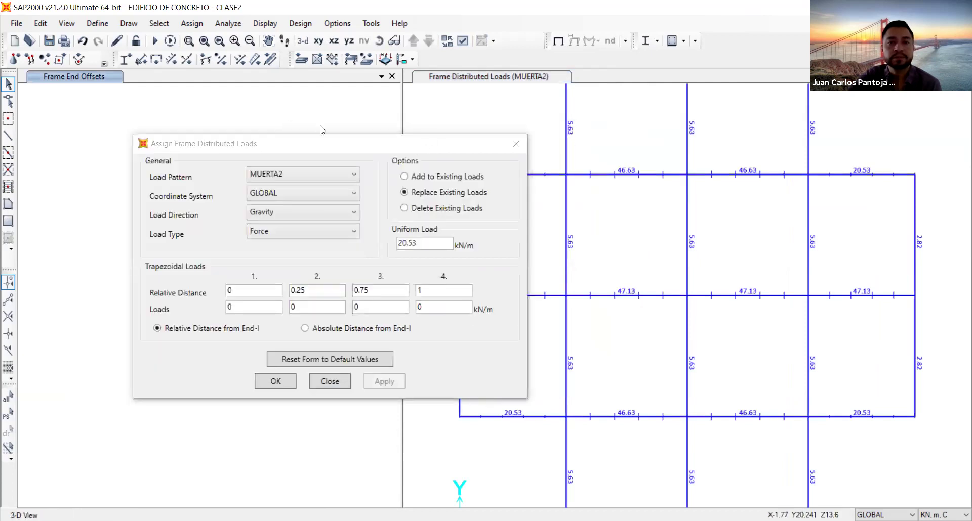
left_click(526, 295)
left_click(854, 296)
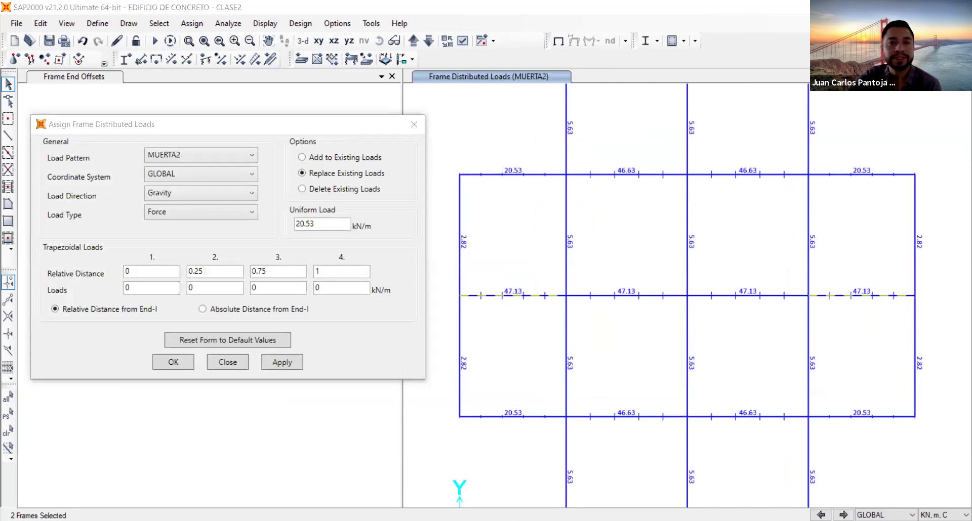
left_click_drag(314, 223, 289, 221)
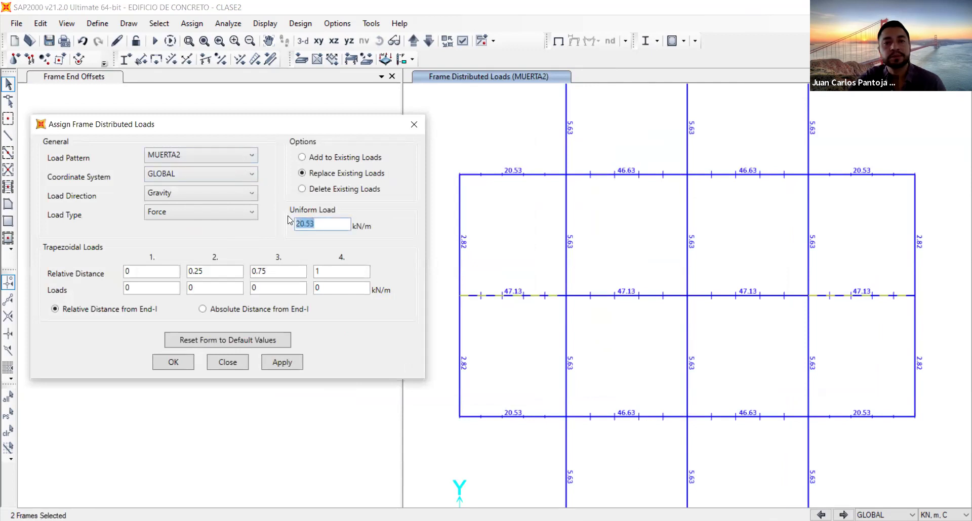
type("52.76")
left_click(293, 366)
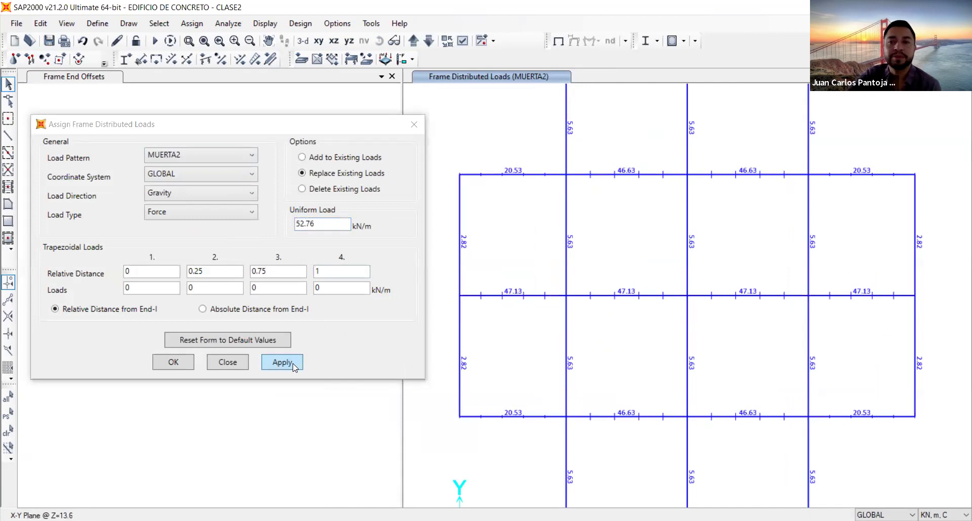
Advance the displayed frame distributed loads from MUERTA2 to load pattern VIVA1.
scroll(722, 250, "down", 2)
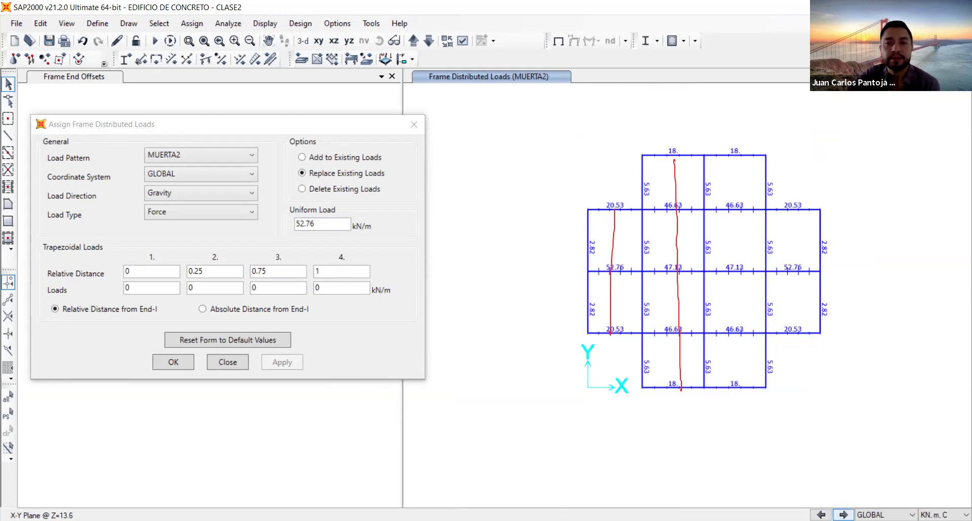
left_click(843, 514)
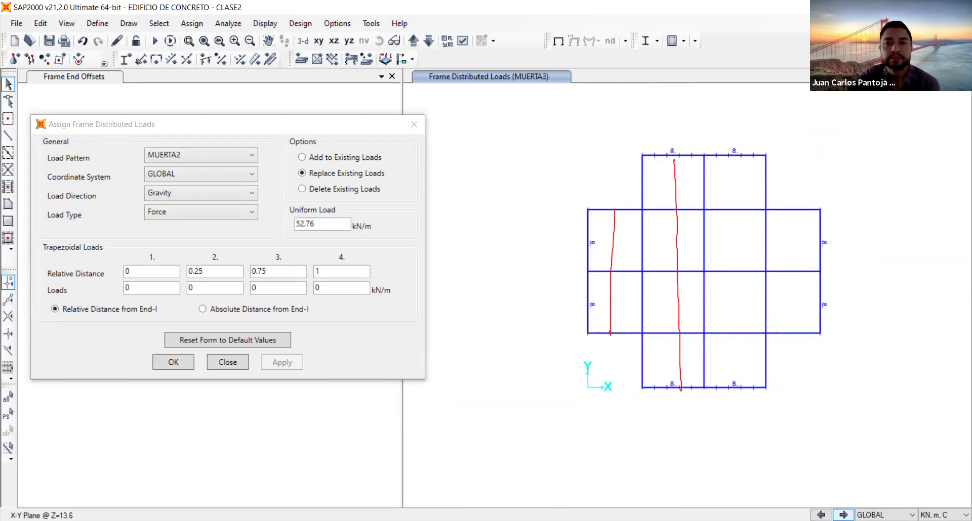
left_click(843, 515)
left_click(842, 514)
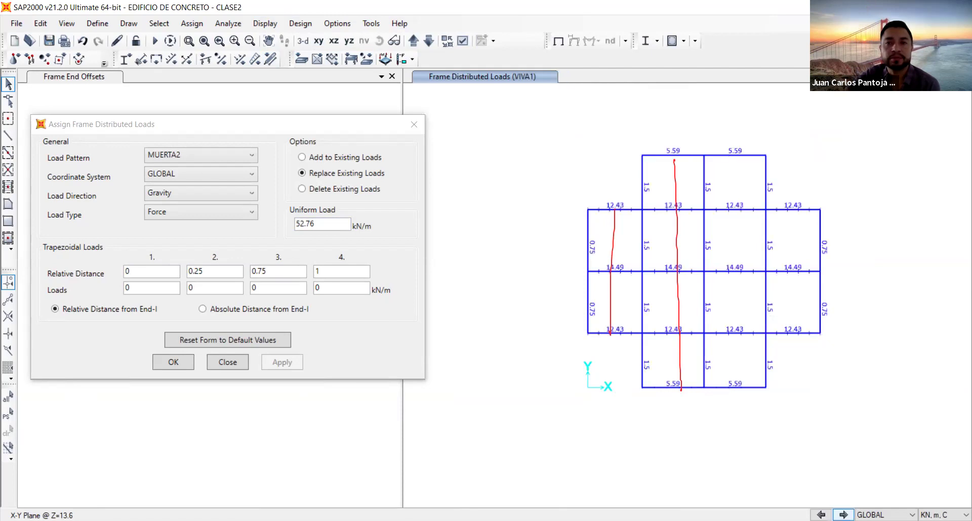
Replace the VIVA1 distributed load on the four end-bay beams of grid lines 2 and 4 with 6.12 kN/m.
left_click(611, 333)
left_click(603, 209)
left_click(792, 209)
left_click(800, 333)
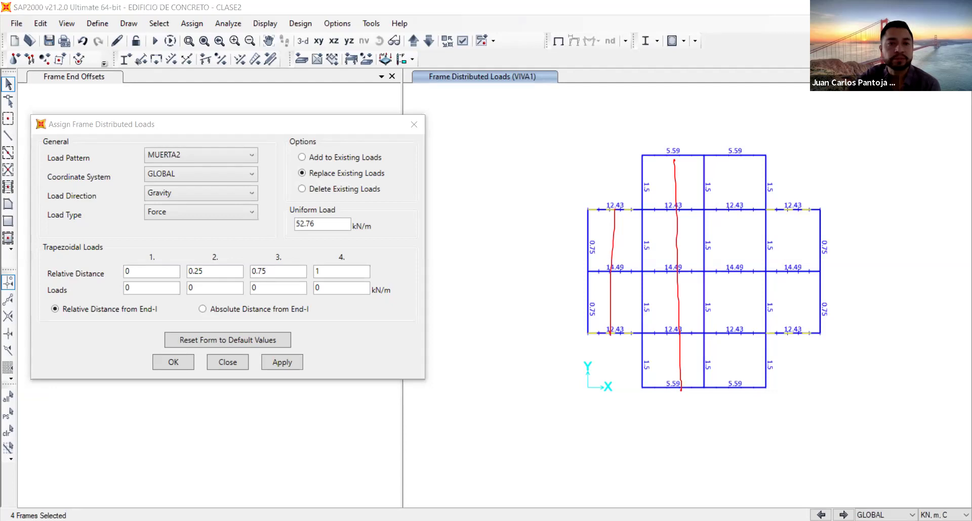
left_click(184, 157)
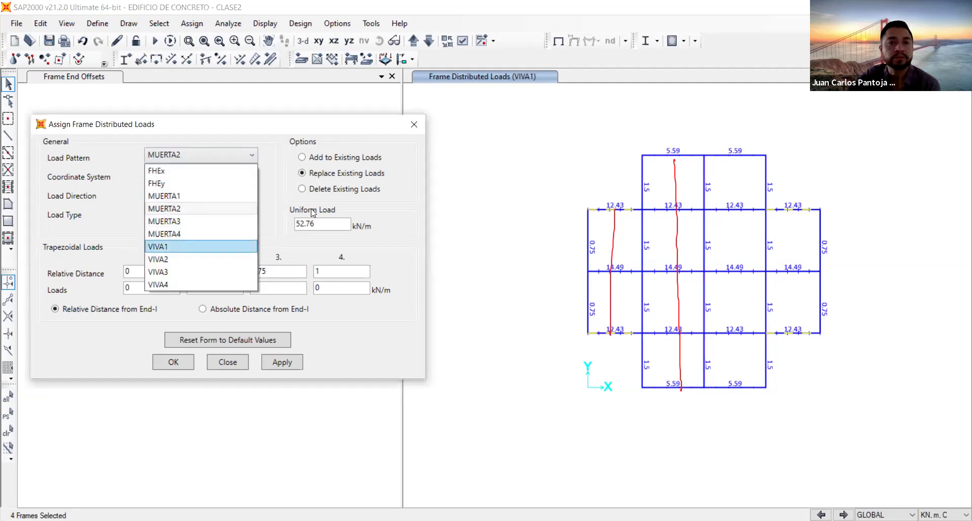
left_click(172, 247)
double_click(304, 223)
type("6")
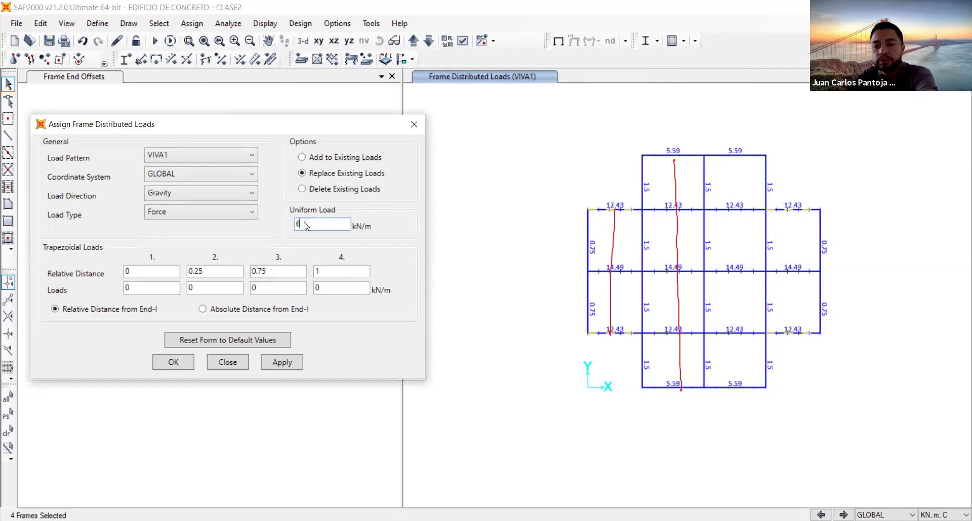
type(".12")
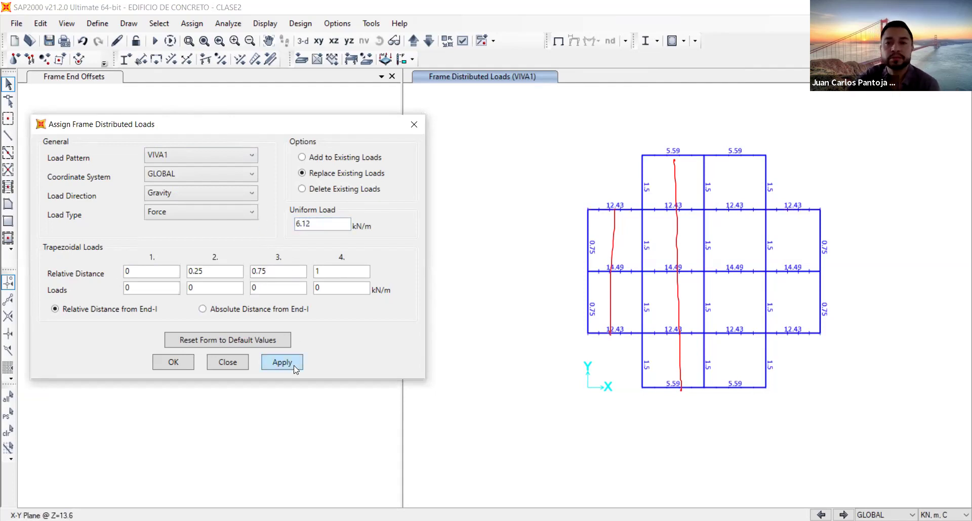
left_click(295, 368)
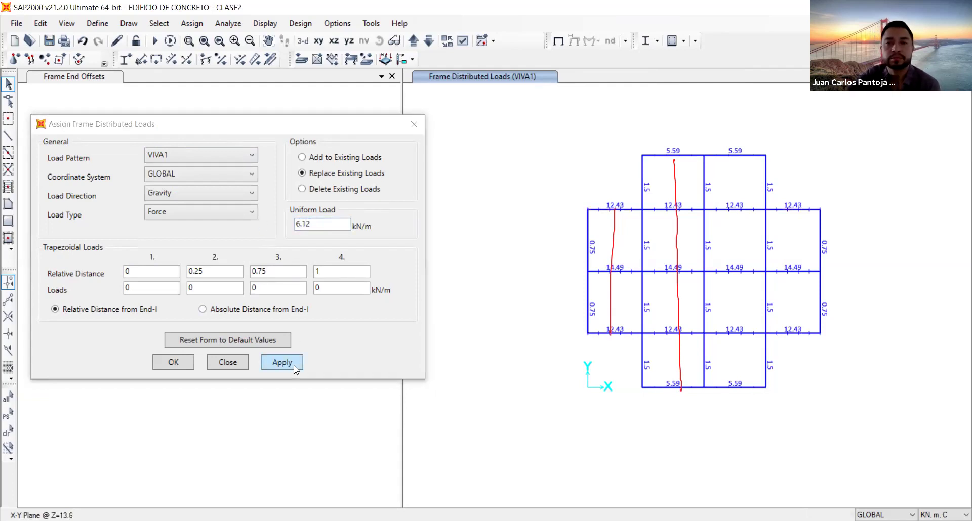
Replace the VIVA1 distributed load on the two end-bay beams of grid line 3 with 14.05 kN/m.
left_click(612, 271)
left_click(784, 270)
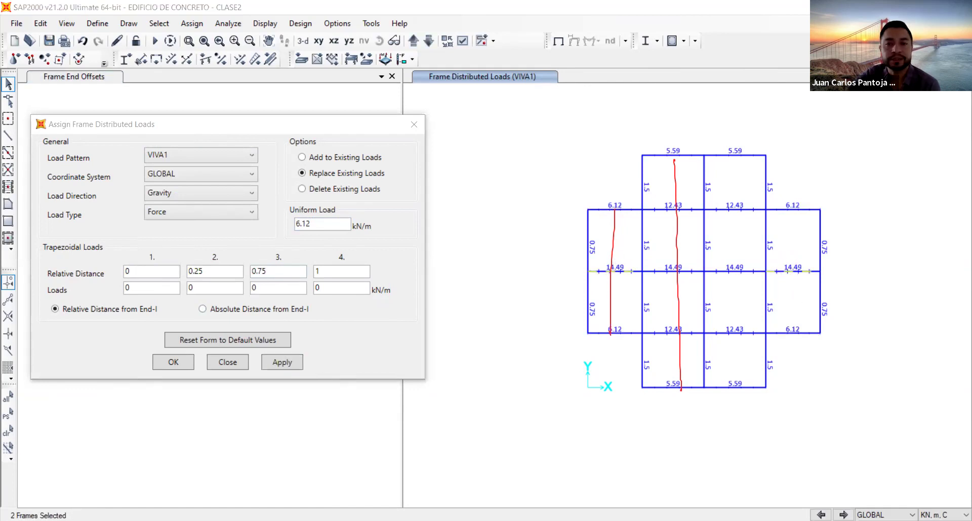
left_click(269, 225)
type("14.05")
left_click(287, 361)
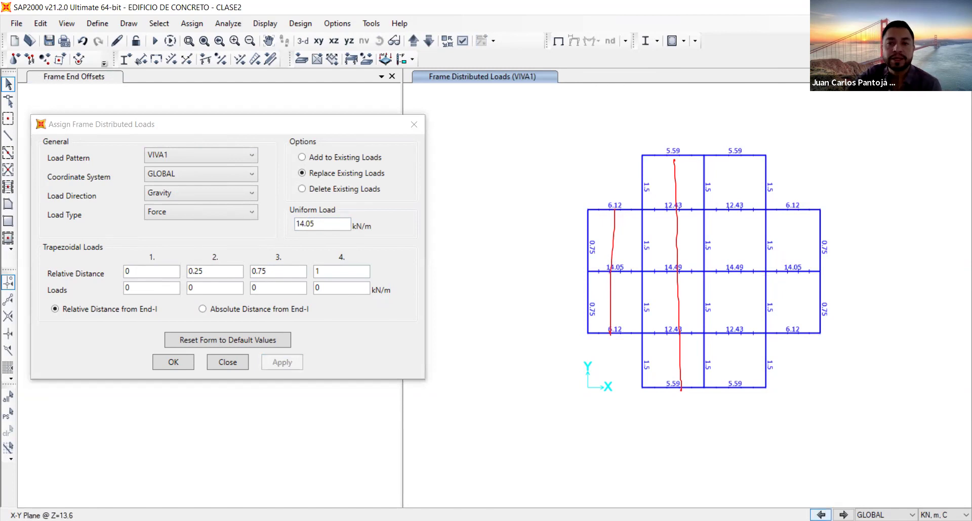
Display the MUERTA4 distributed loads, select the lower-left end-bay beam along Y, and set pattern MUERTA4 with a uniform load of 0.
left_click(821, 515)
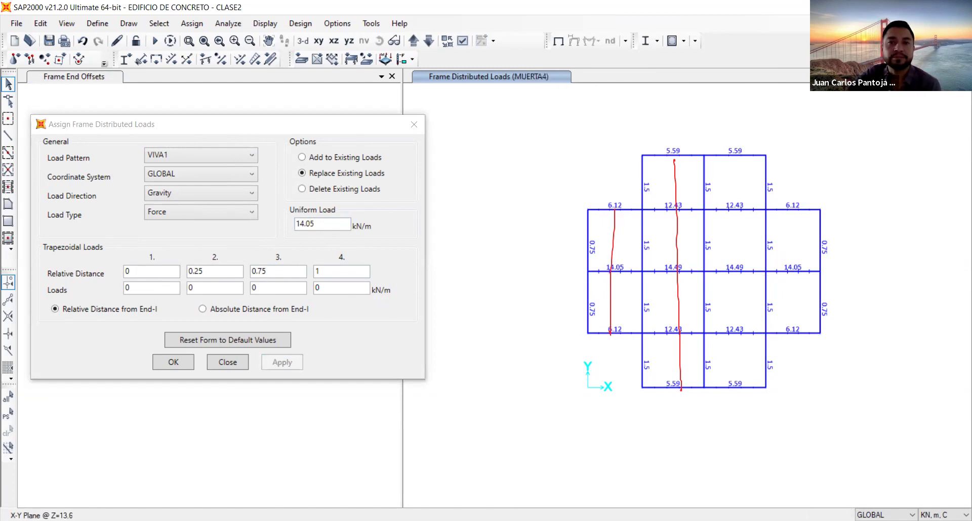
left_click(636, 362)
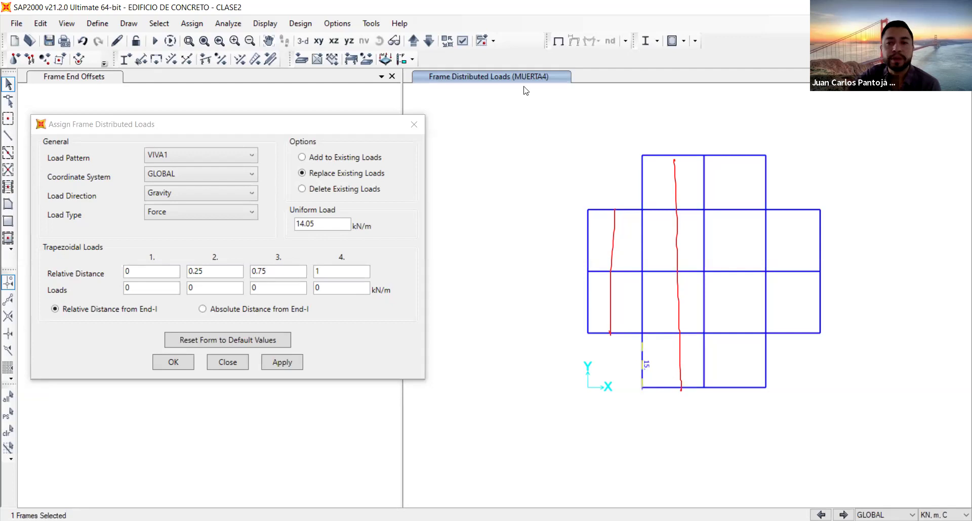
left_click(226, 161)
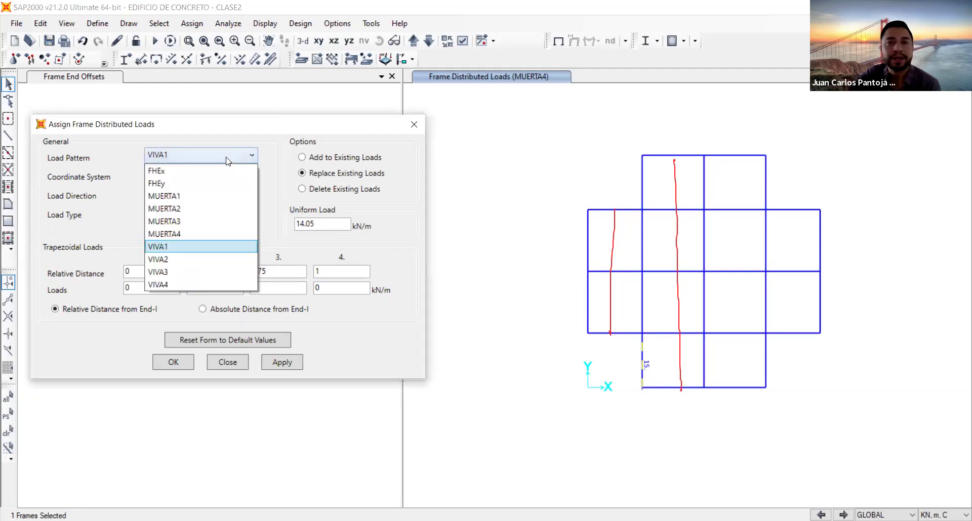
left_click(198, 242)
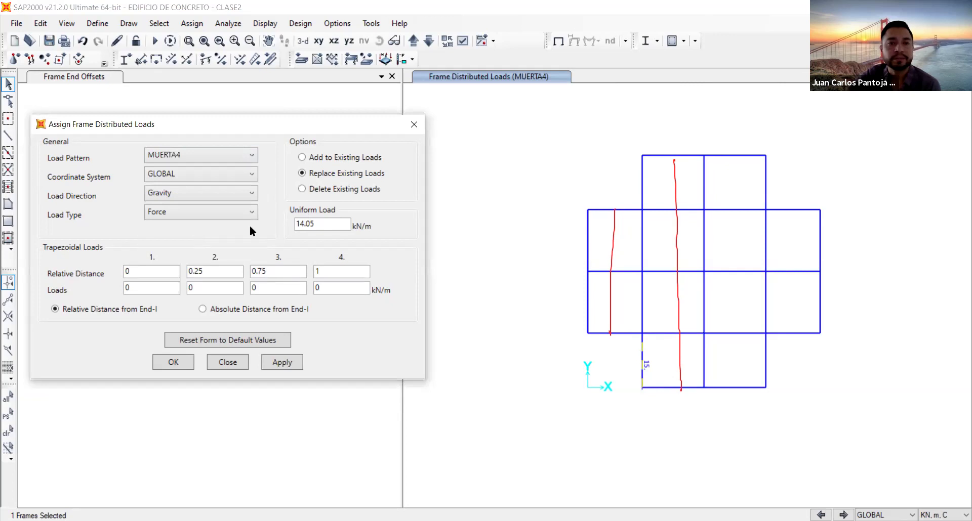
left_click_drag(330, 222, 290, 226)
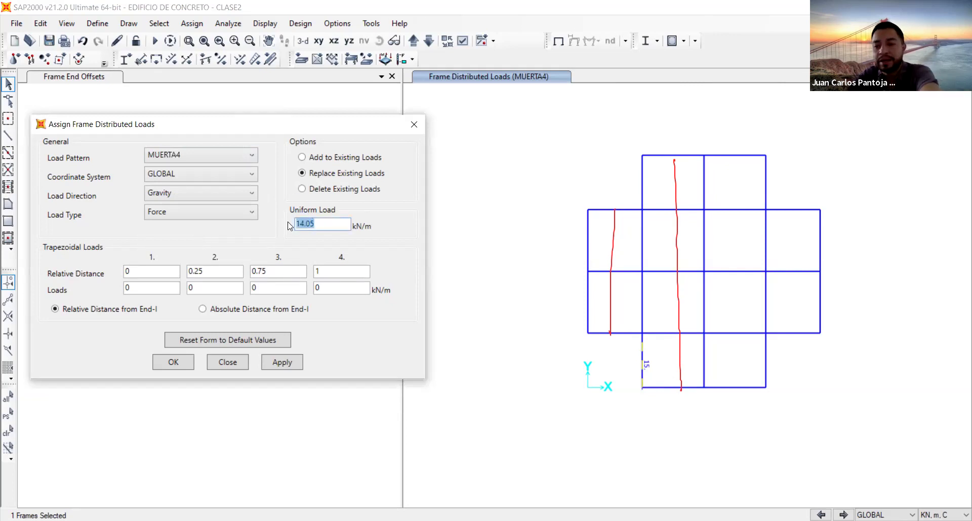
type("0")
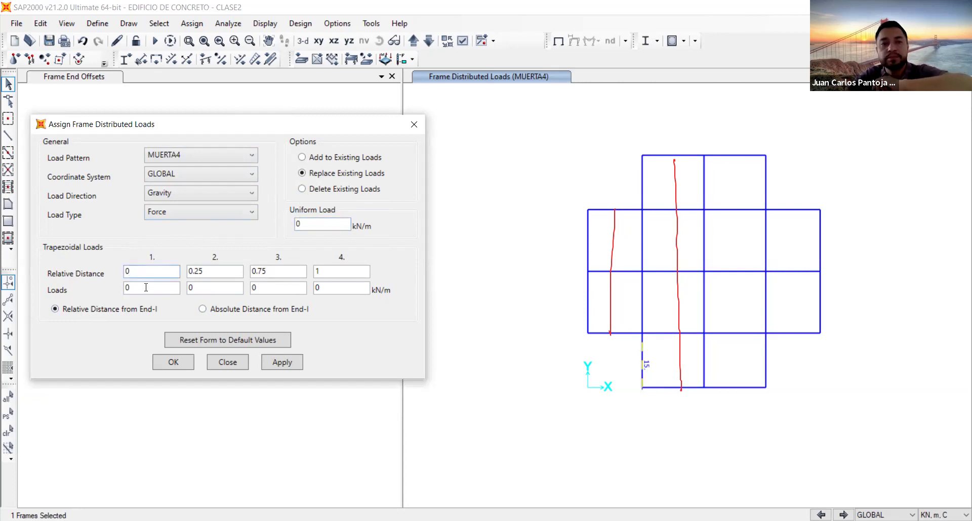
Replace the beam's MUERTA4 load with a trapezoidal load of 15 kN/m from relative distance 0 to 0.5 and 0 from 0.5 to 1.
double_click(145, 288)
type("15")
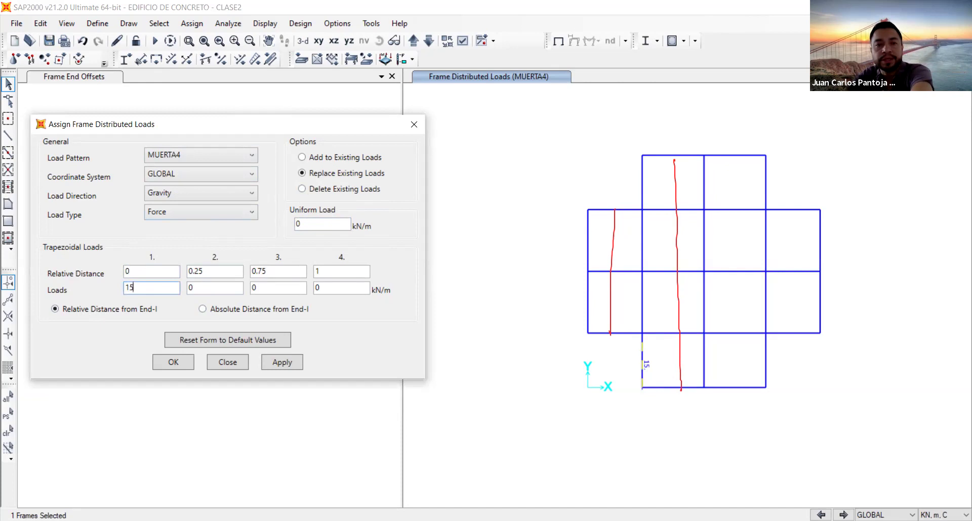
double_click(217, 271)
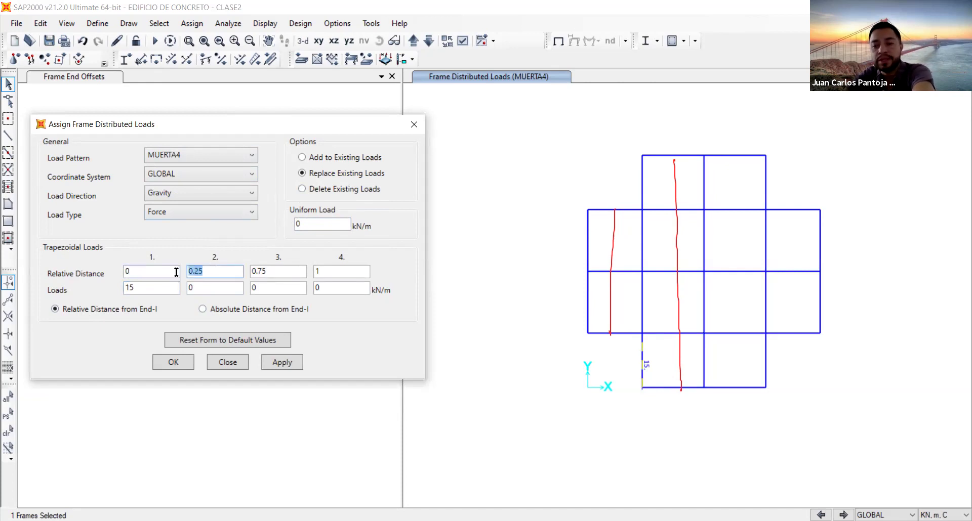
type("0")
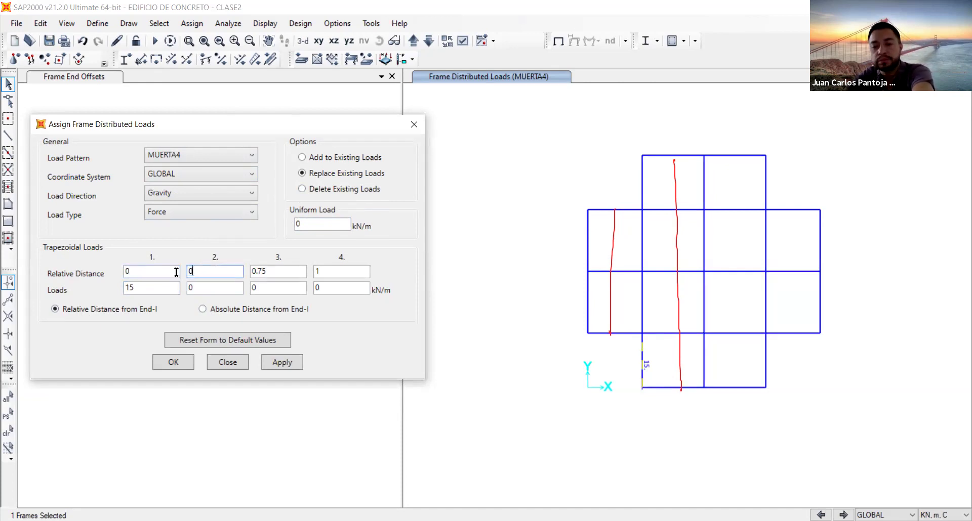
type(".5")
left_click(203, 290)
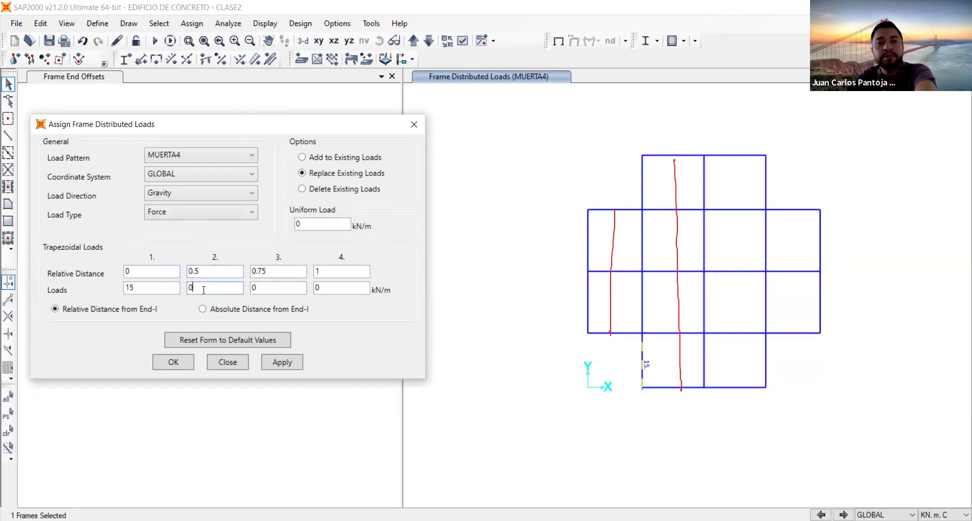
type("15")
left_click(277, 272)
type("0.5")
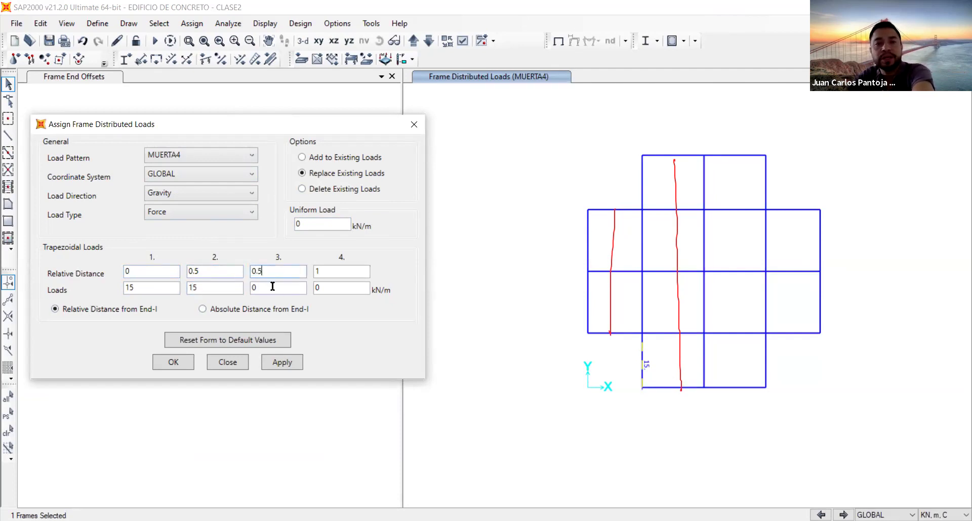
left_click(332, 290)
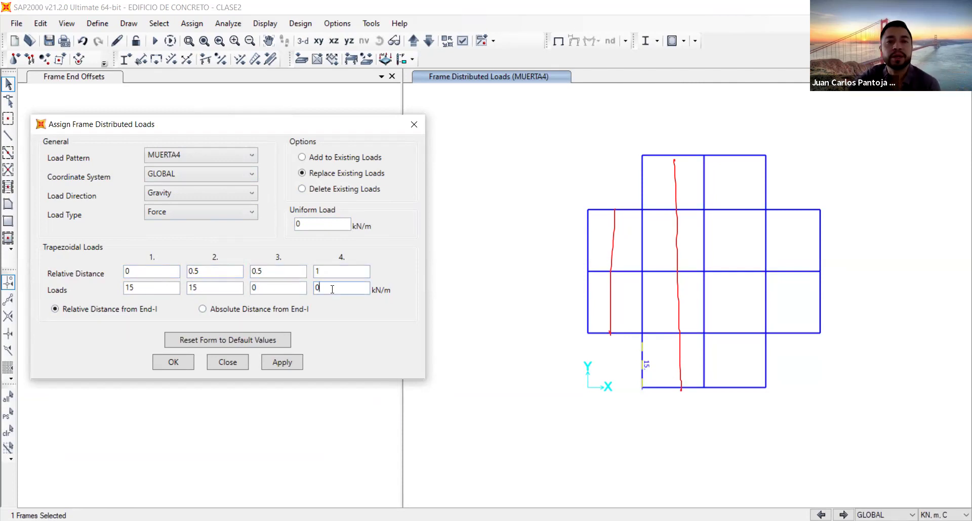
left_click(283, 362)
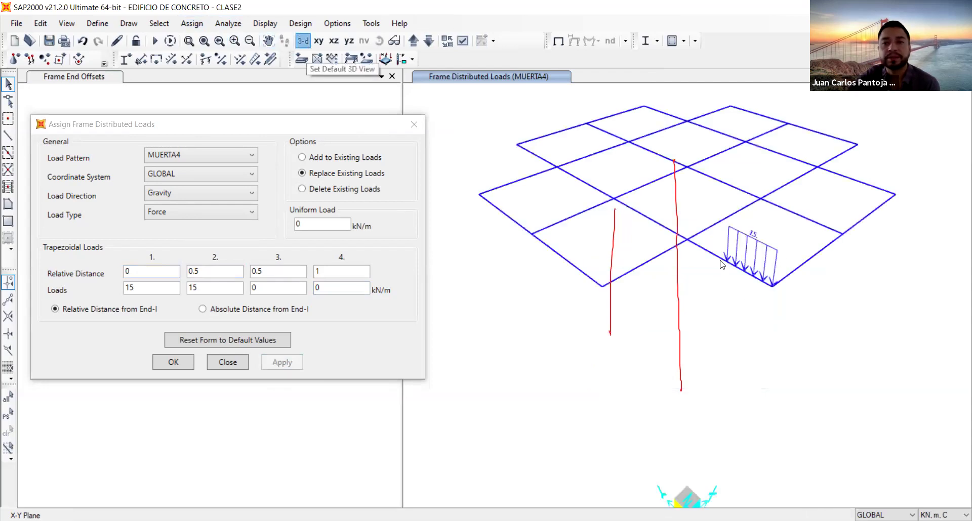
Reselect the partially loaded beam and set an added MUERTA4 load of type Moment in the Local coordinate system, direction 1.
left_click(719, 248)
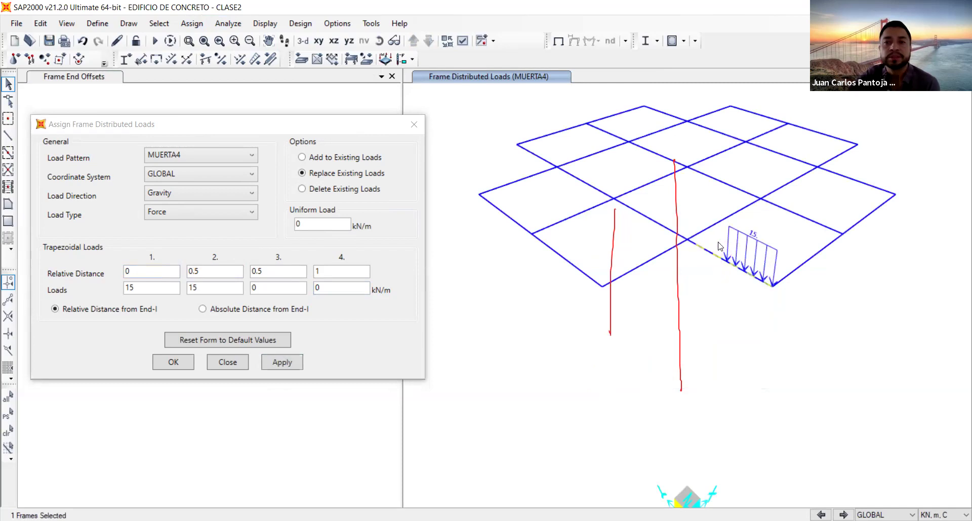
left_click(302, 158)
left_click(165, 174)
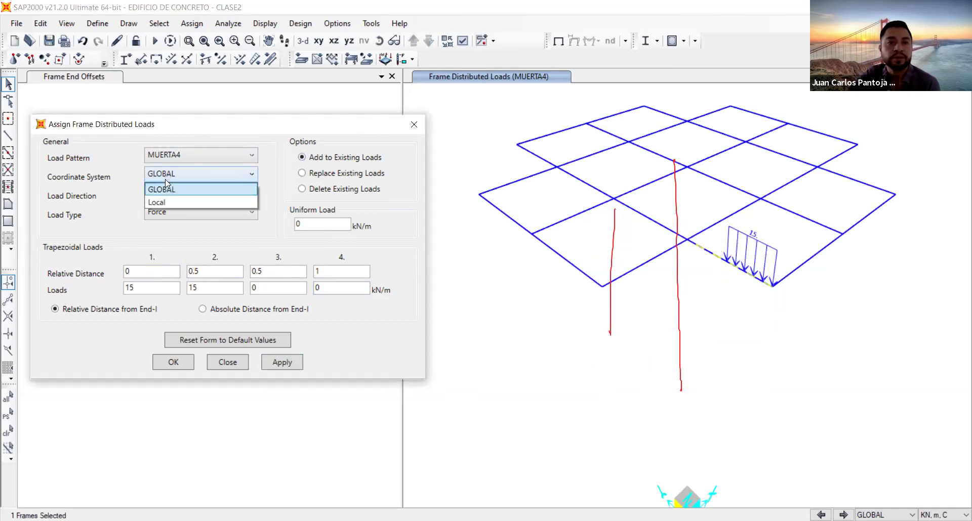
left_click(165, 201)
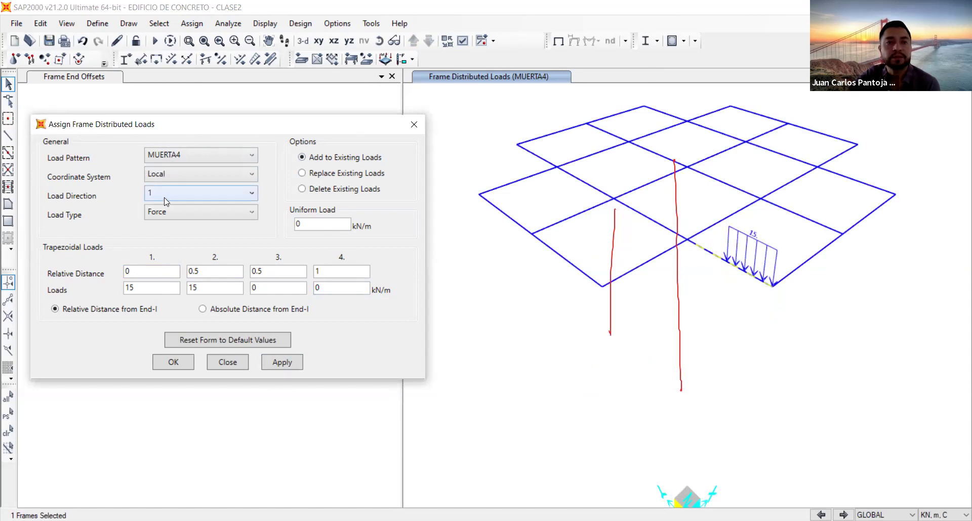
left_click(165, 197)
left_click(165, 208)
left_click(170, 212)
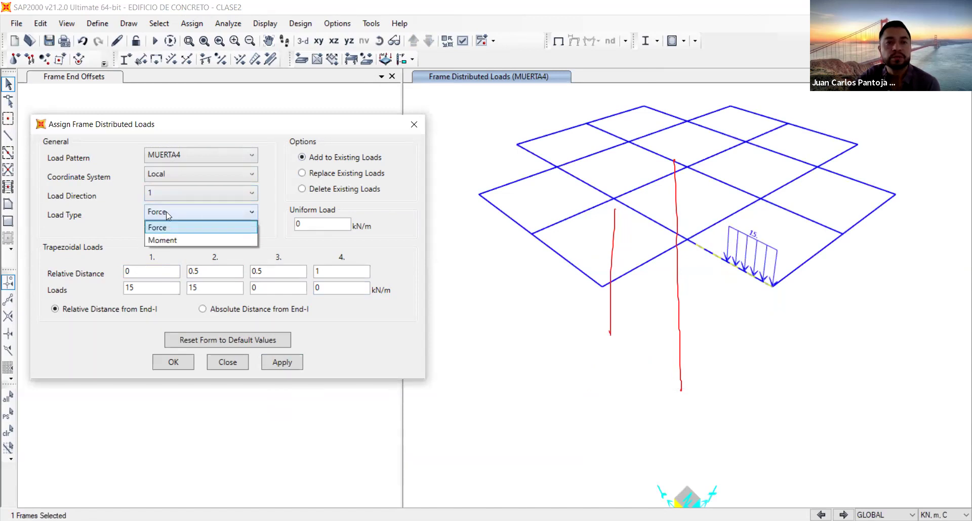
left_click(170, 233)
Add a distributed moment of 3 kN-m/m to the beam from relative distance 0 to 0.5, with a uniform load of 0.
double_click(324, 225)
type("0")
double_click(151, 272)
left_click(216, 276)
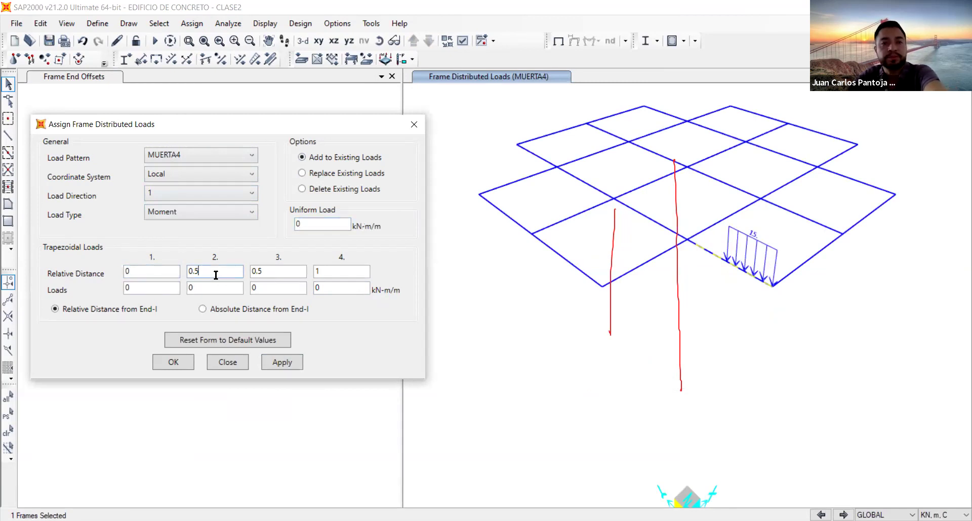
double_click(273, 273)
double_click(167, 288)
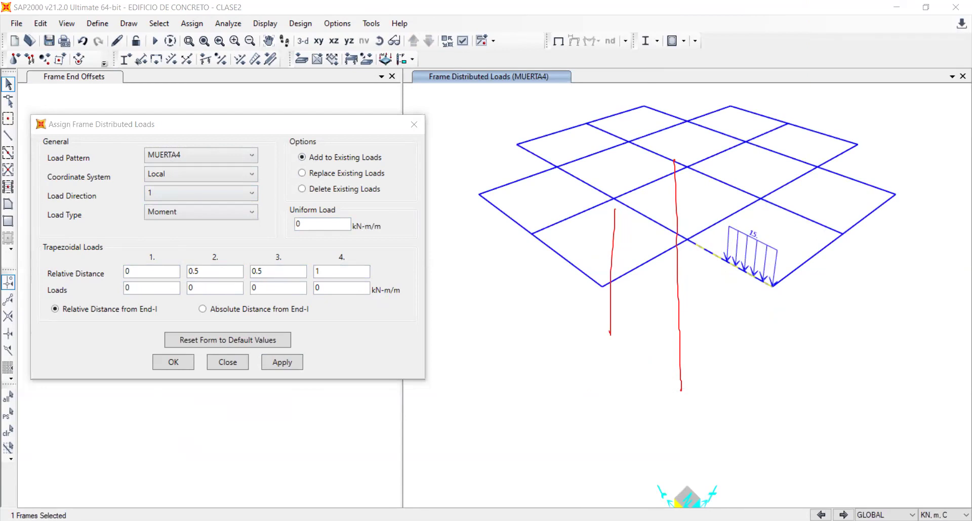
left_click(145, 292)
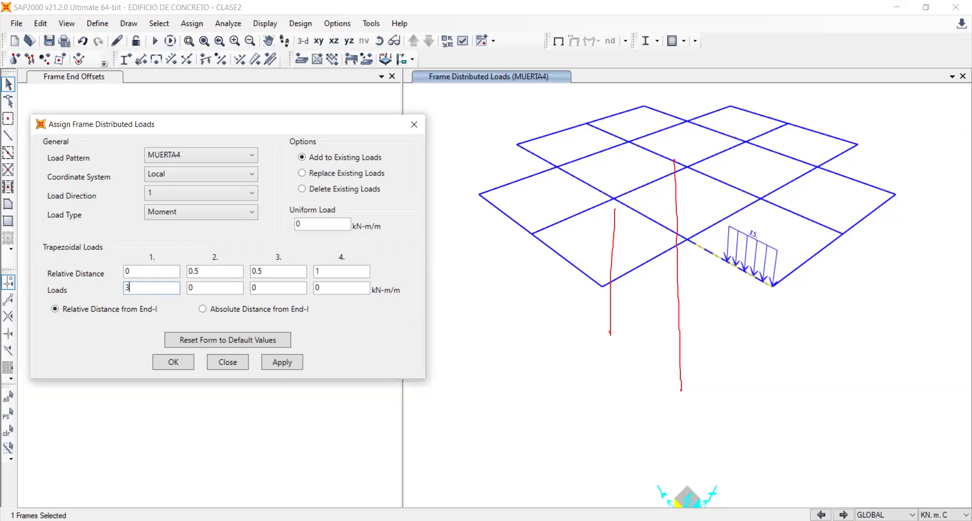
left_click(198, 288)
type("3")
left_click(269, 291)
left_click(320, 288)
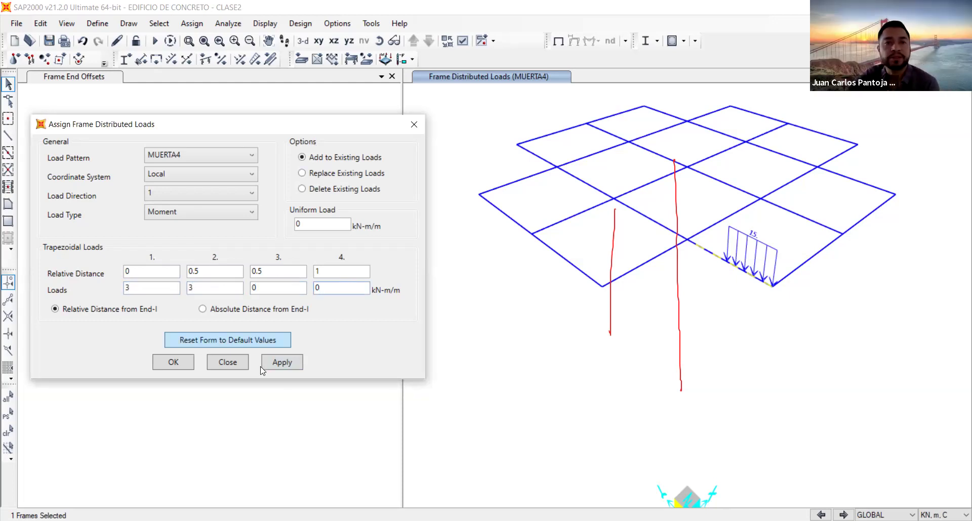
left_click(282, 365)
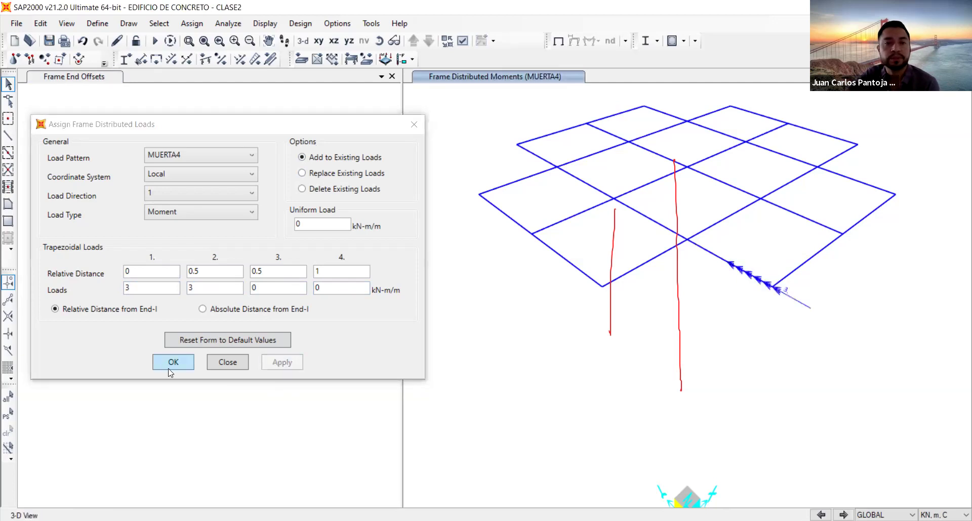
Close the load assignment and inspect the object information of the beam carrying the distributed moment.
left_click(222, 366)
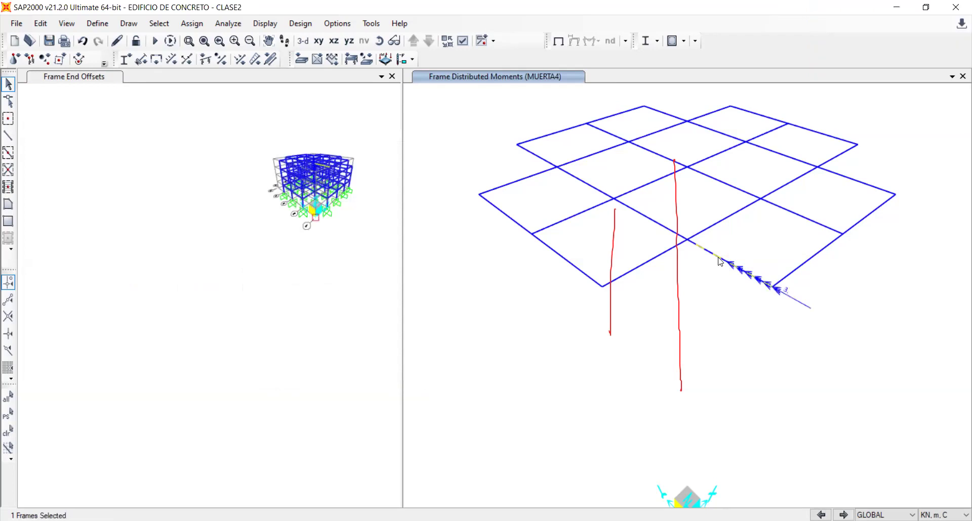
right_click(720, 262)
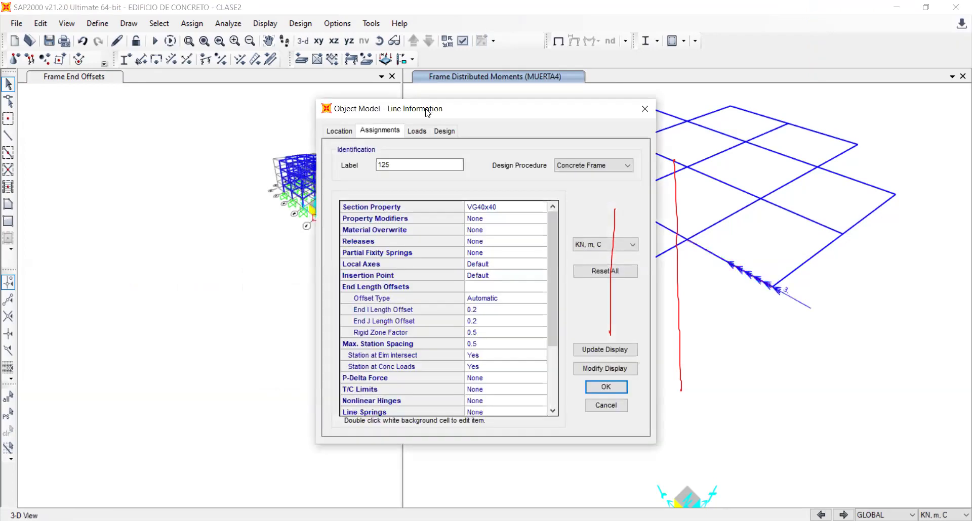
left_click_drag(427, 109, 170, 100)
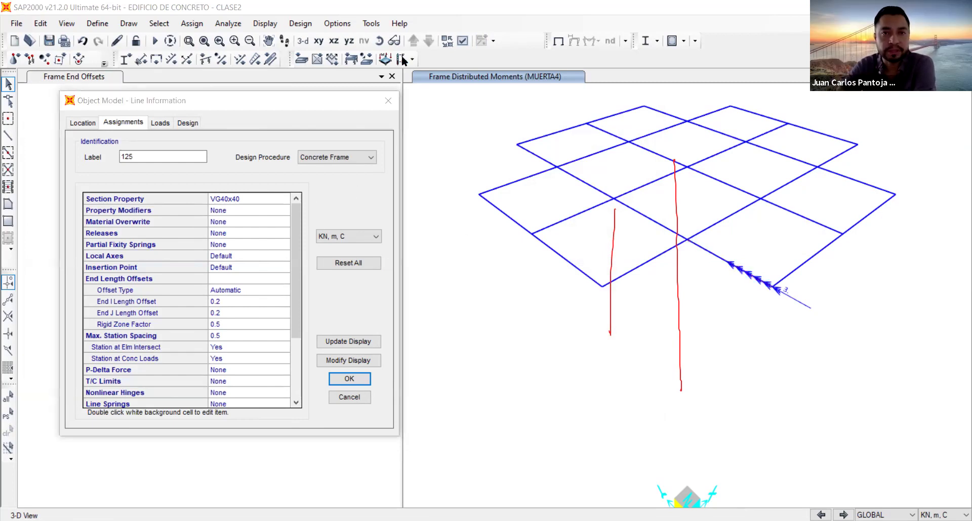
left_click(386, 101)
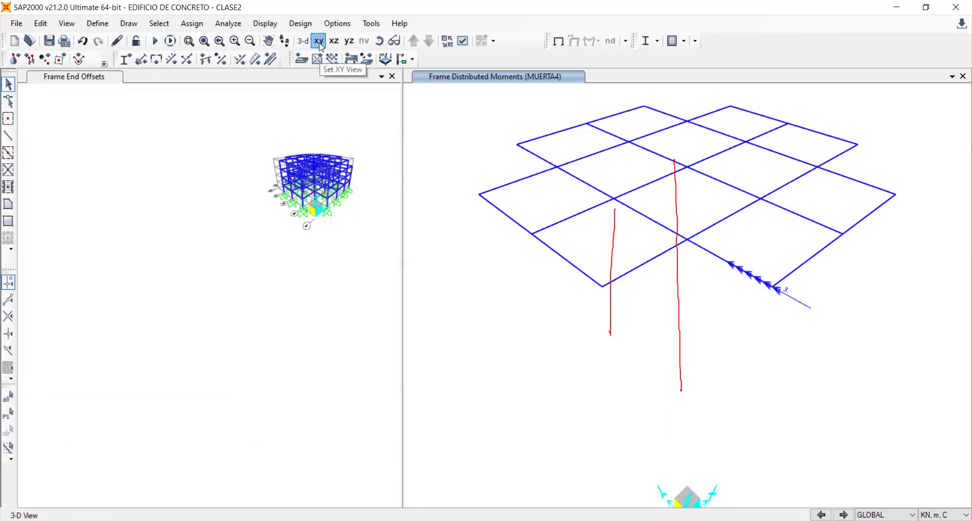
Return to the XY plan at Z=13.6 and display the frame span loading forces for load pattern MUERTA3.
left_click(320, 45)
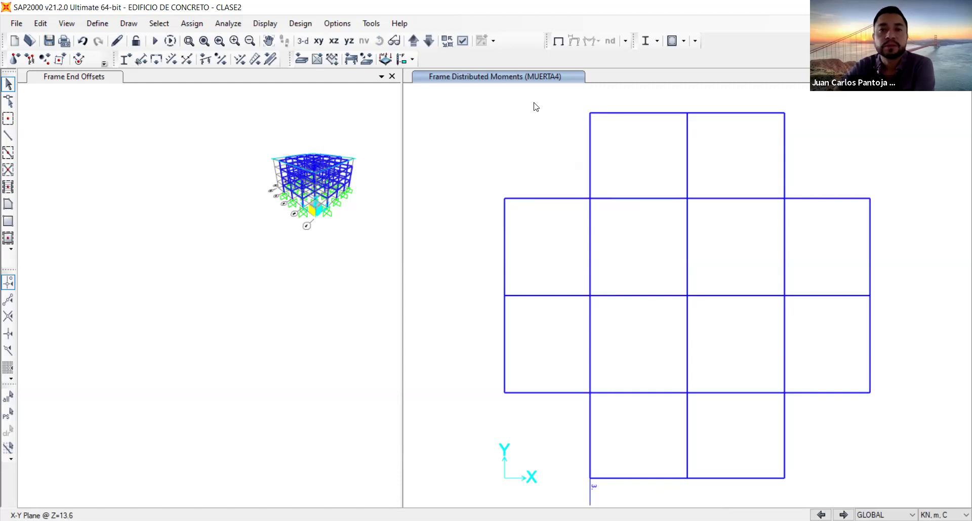
left_click(820, 515)
scroll(787, 357, "down", 3)
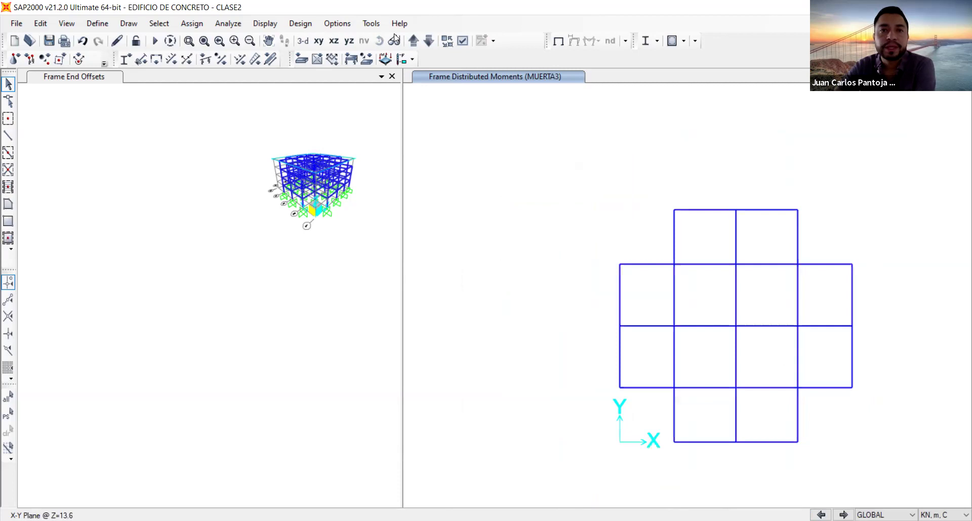
left_click(264, 23)
mouse_move(346, 76)
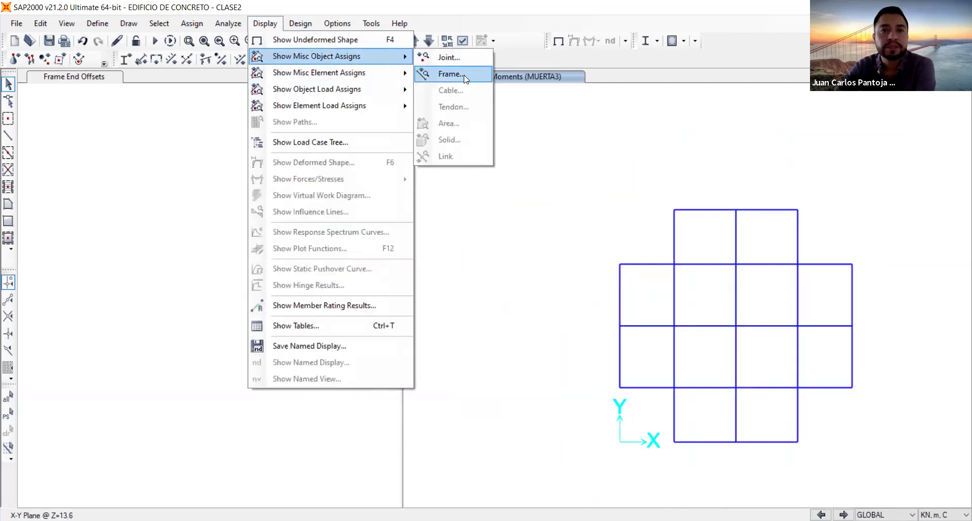
mouse_move(372, 92)
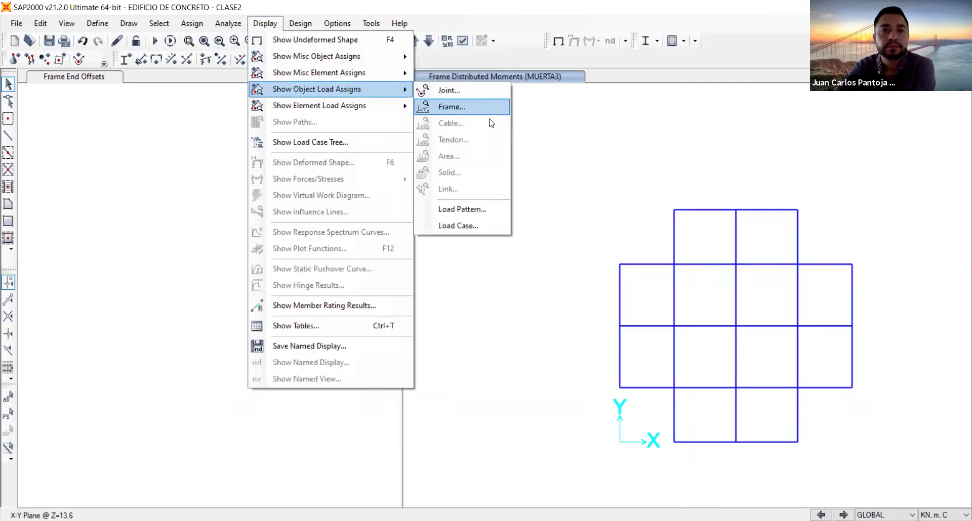
left_click(453, 107)
left_click(485, 134)
left_click(473, 203)
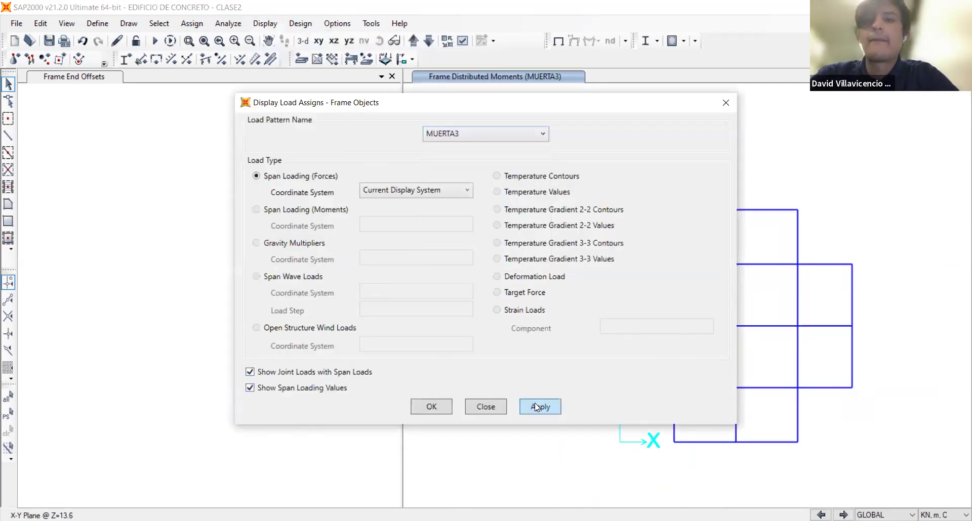
left_click(429, 406)
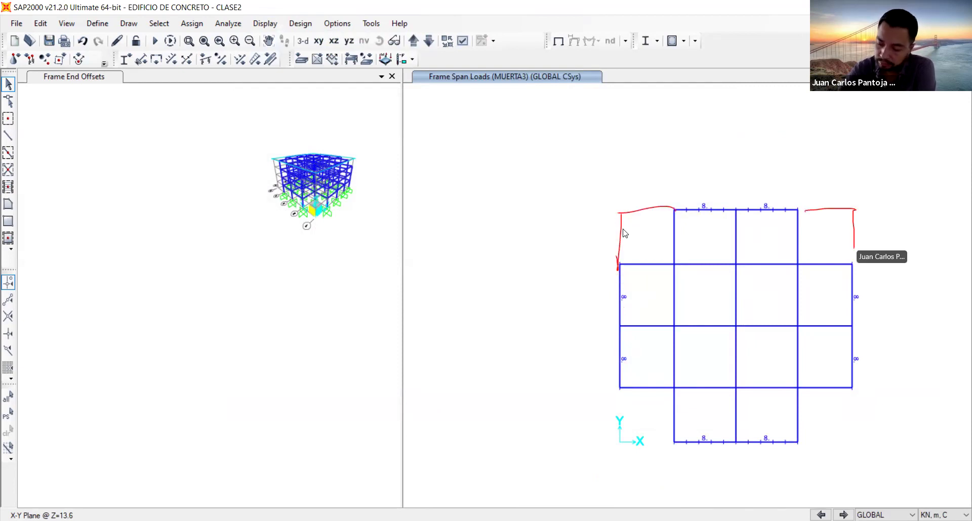
Select the eight unloaded perimeter beams bordering the four missing corner bays of the Z=13.6 plan.
left_click(641, 263)
left_click(674, 237)
left_click(797, 242)
left_click(817, 264)
left_click(820, 387)
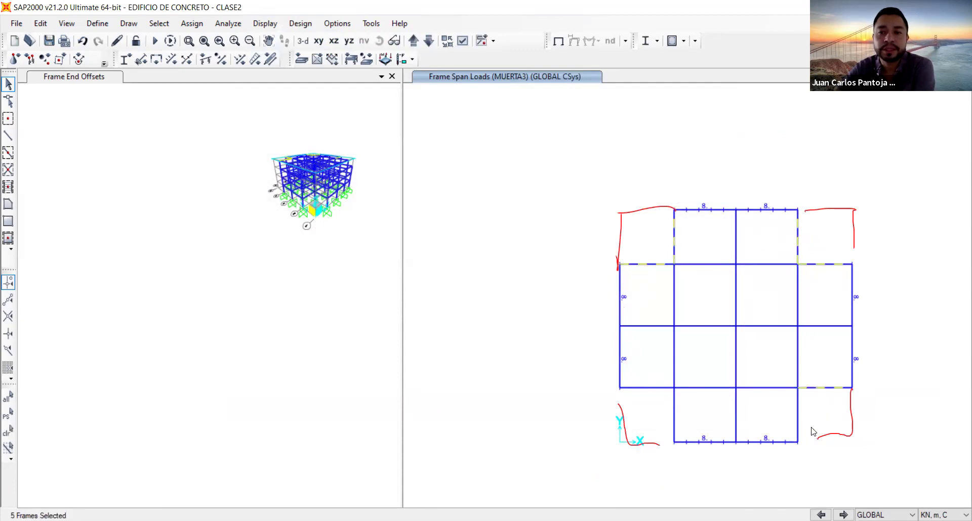
left_click(798, 426)
left_click(675, 416)
left_click(647, 387)
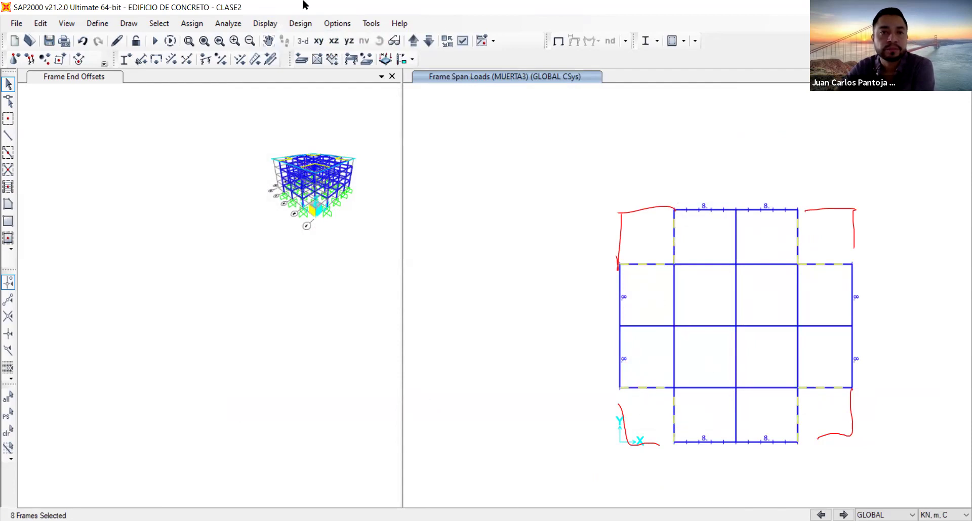
Set up an added distributed load for the selected beams with pattern MUERTA3, GLOBAL coordinates, Gravity direction and type Force.
left_click(256, 59)
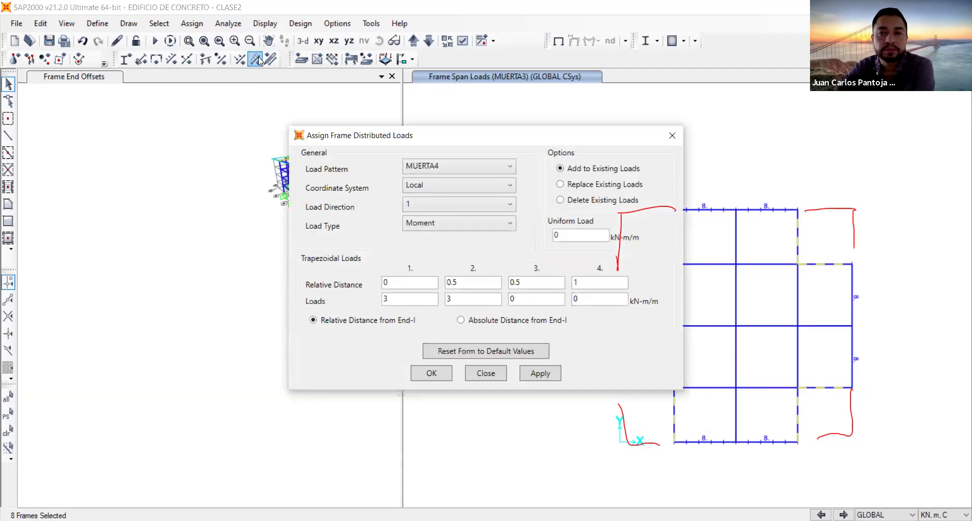
left_click(435, 168)
left_click(442, 232)
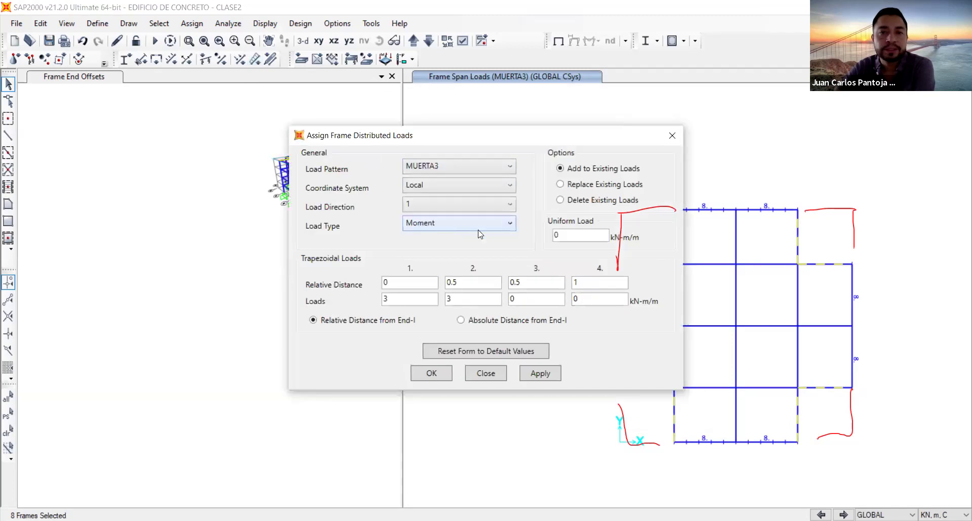
left_click(439, 187)
left_click(440, 200)
left_click(445, 205)
left_click(435, 294)
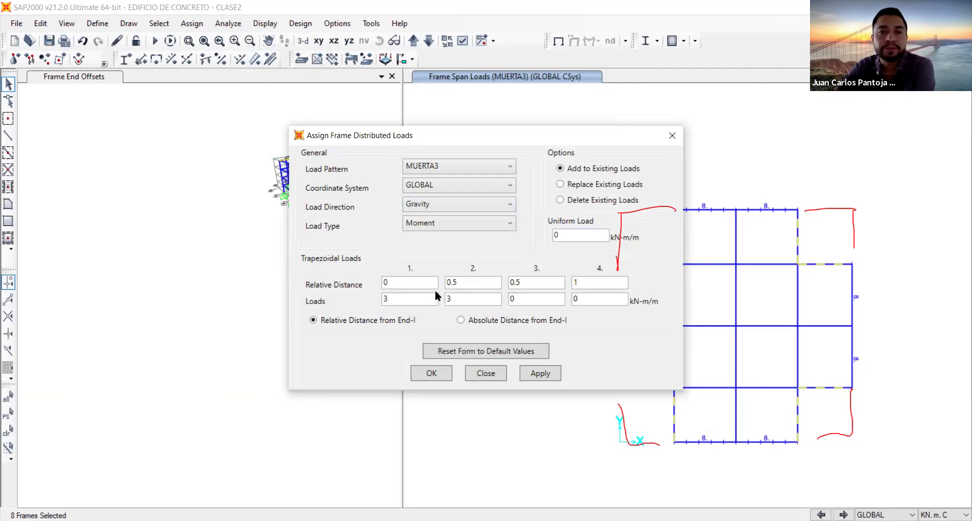
left_click(447, 223)
left_click(443, 234)
Zero the trapezoidal loads and assign a uniform load of 8 kN/m to the eight selected beams.
double_click(433, 300)
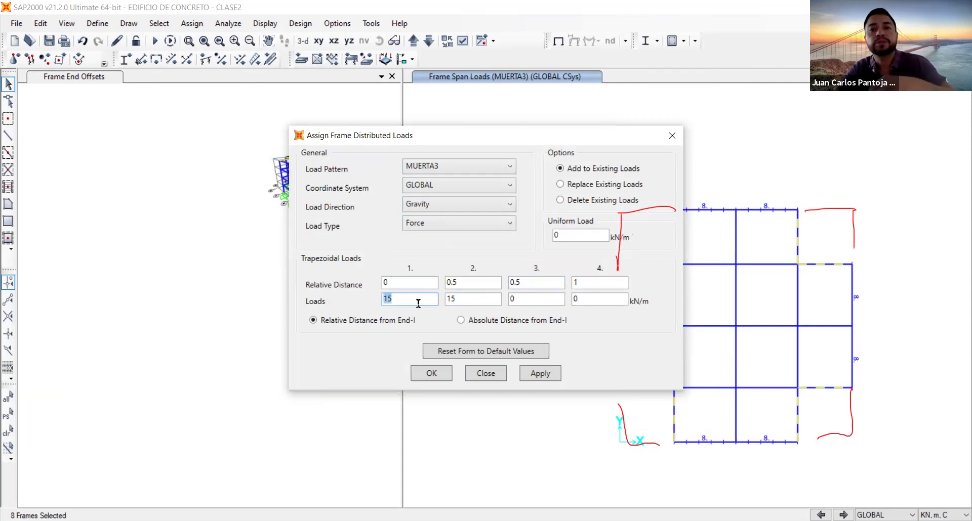
type("0")
double_click(470, 300)
type("0")
left_click(525, 301)
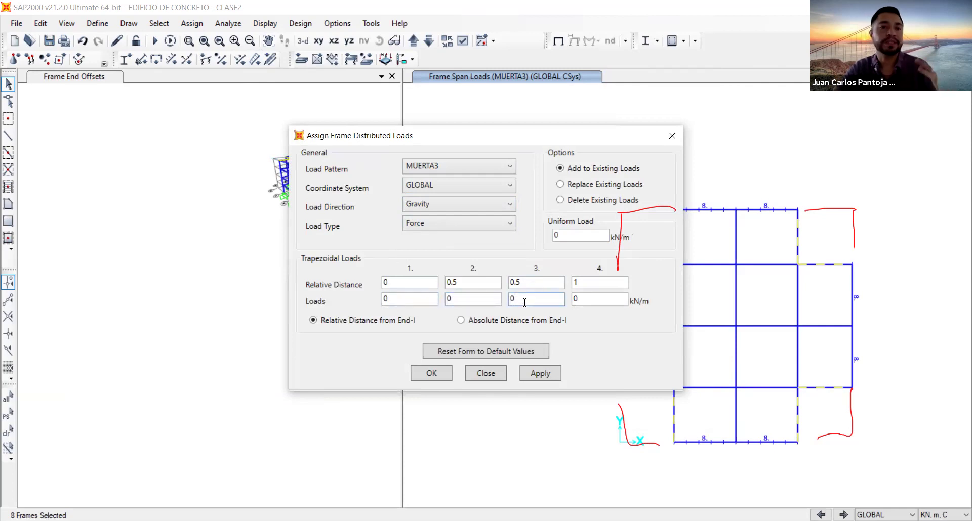
double_click(577, 234)
type("8")
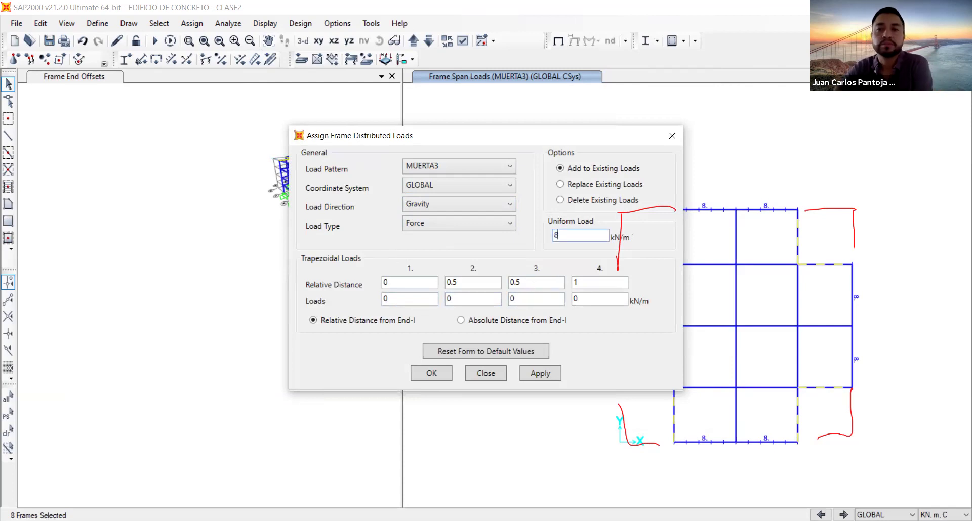
left_click(535, 368)
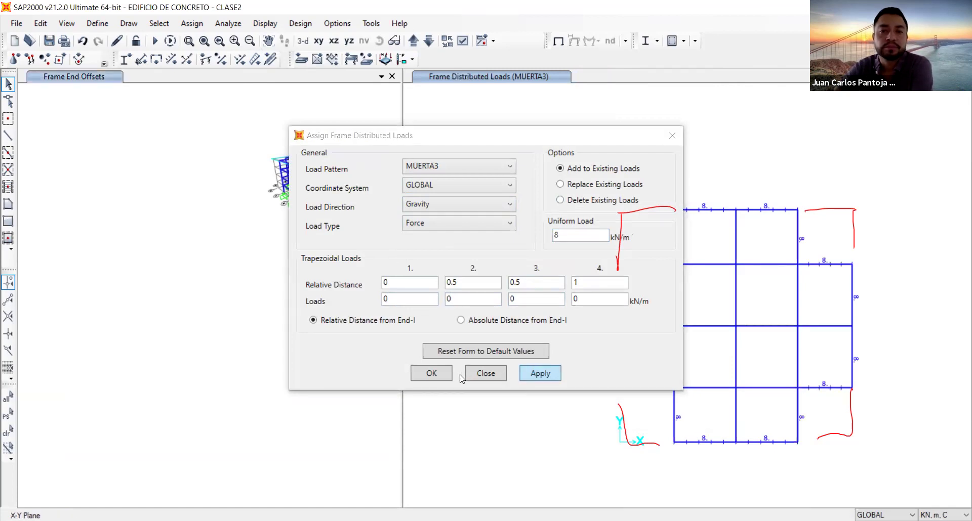
left_click(415, 375)
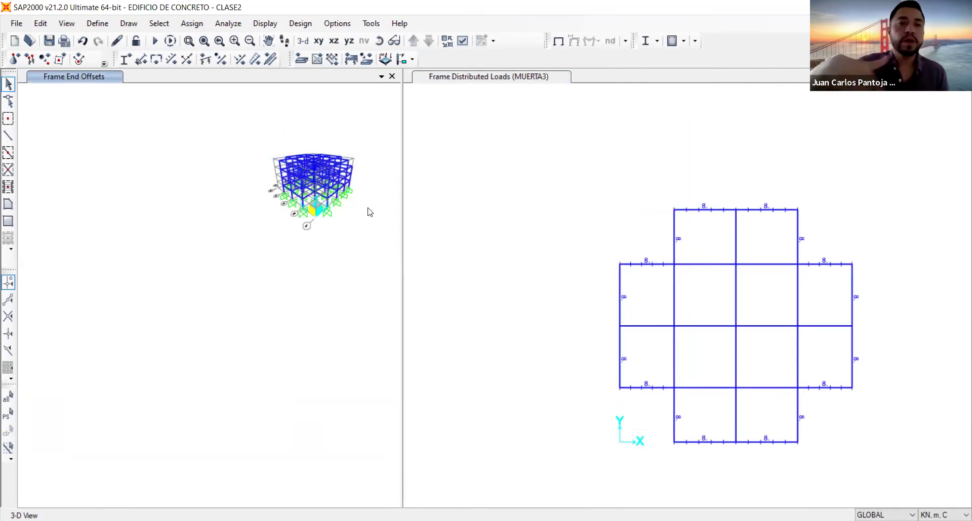
On the Z=10.2 plan, add the 8 kN/m MUERTA3 load to the four unloaded beams around the two missing corner bays.
left_click(741, 408)
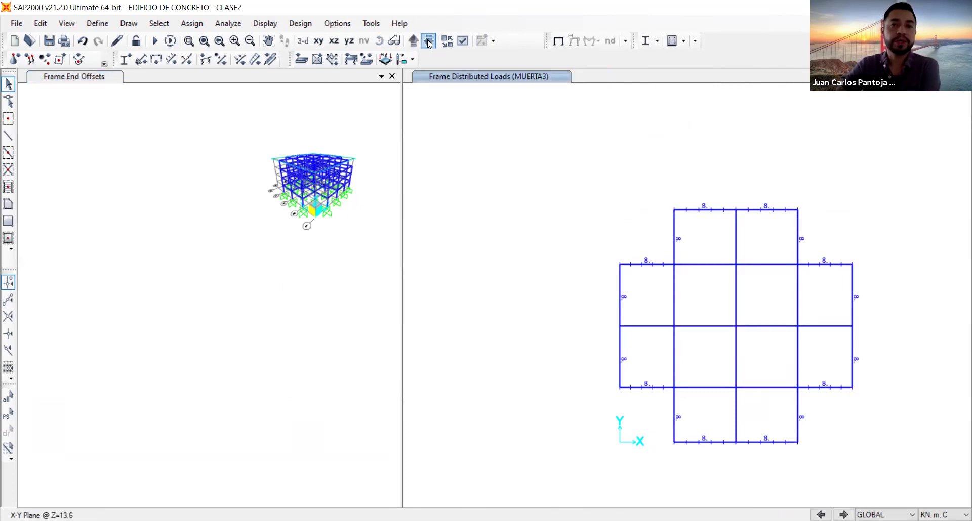
left_click(429, 41)
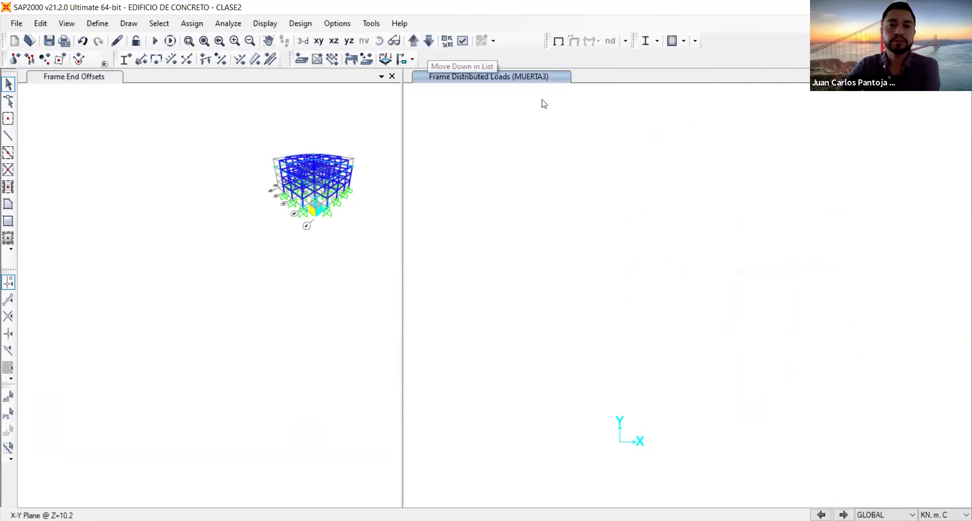
right_click(523, 172)
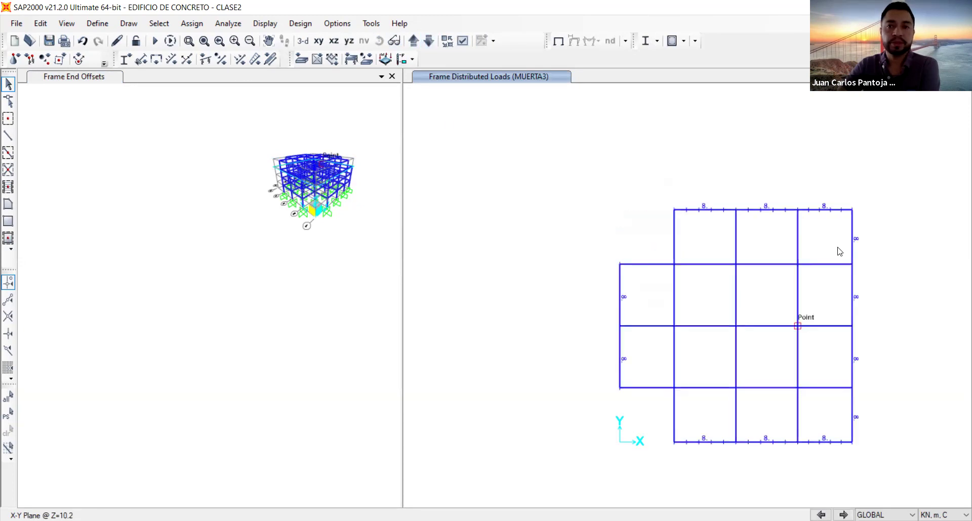
left_click(675, 248)
left_click(648, 264)
left_click(673, 411)
left_click(647, 388)
left_click(255, 59)
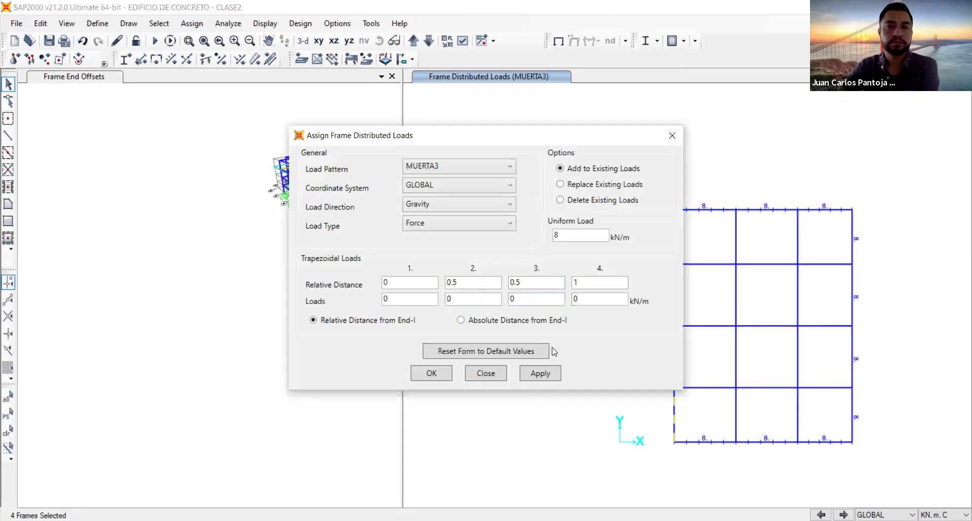
left_click(537, 373)
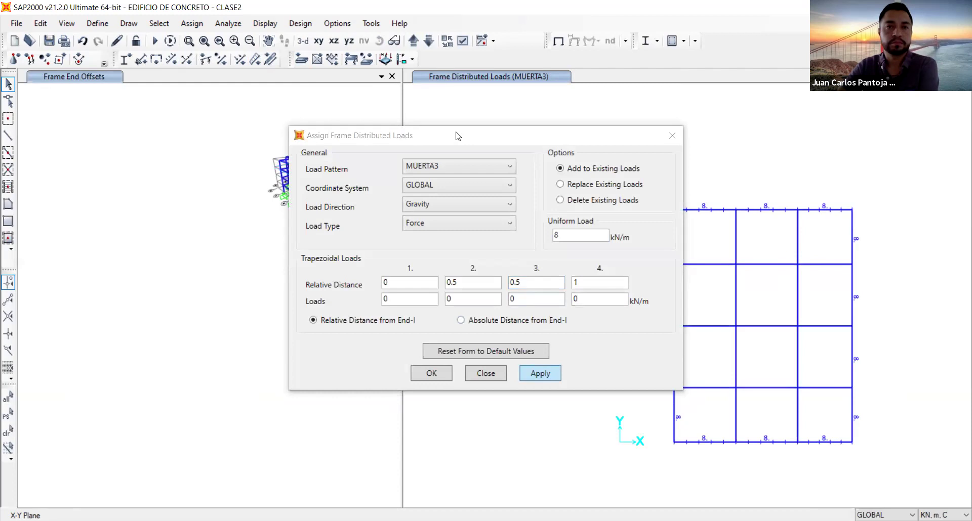
Add the same 8 kN/m load to the four unloaded corner-bay beams on the next floor below Z=10.2.
left_click_drag(383, 146, 164, 148)
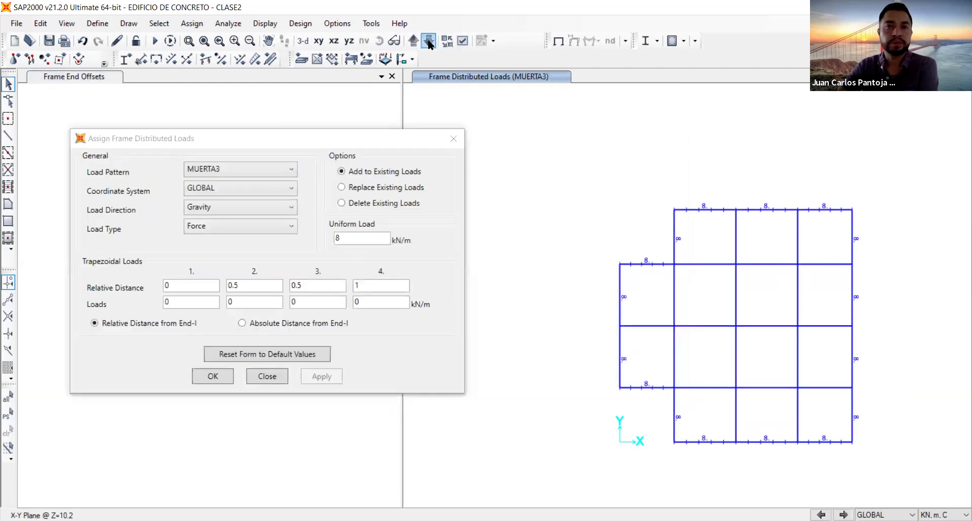
left_click_drag(691, 242, 668, 246)
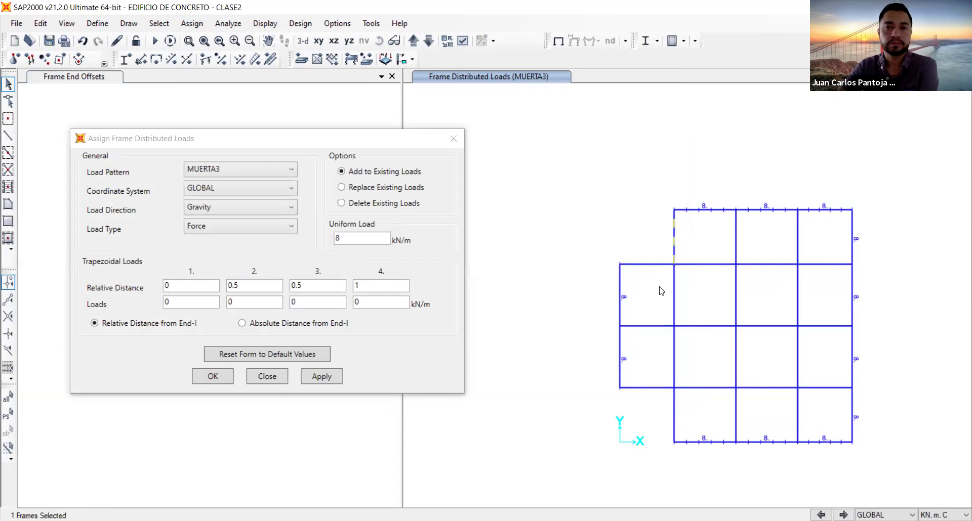
left_click_drag(659, 287, 647, 253)
left_click_drag(686, 413, 660, 416)
left_click_drag(640, 377, 638, 397)
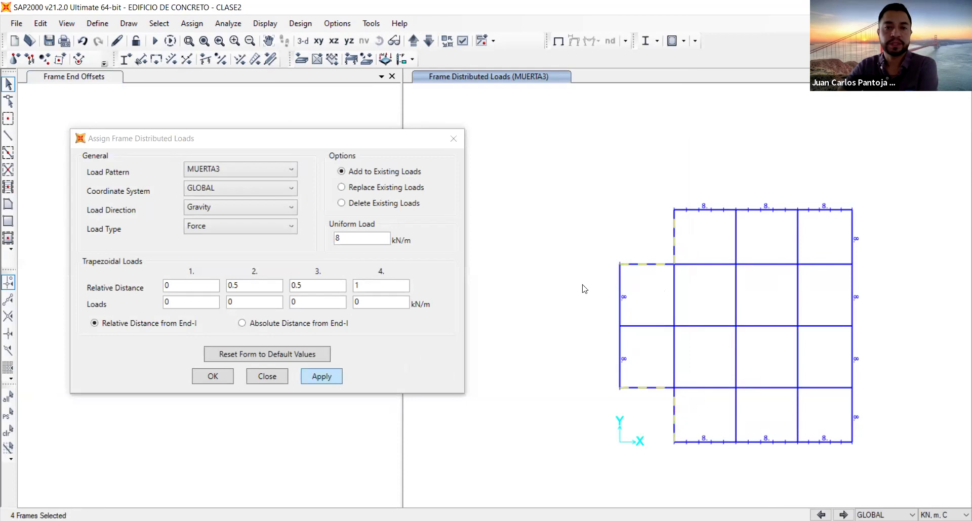
On the Z=3.4 plan, add the 8 kN/m MUERTA3 load to the four unloaded beams around the missing corner bays.
left_click(429, 41)
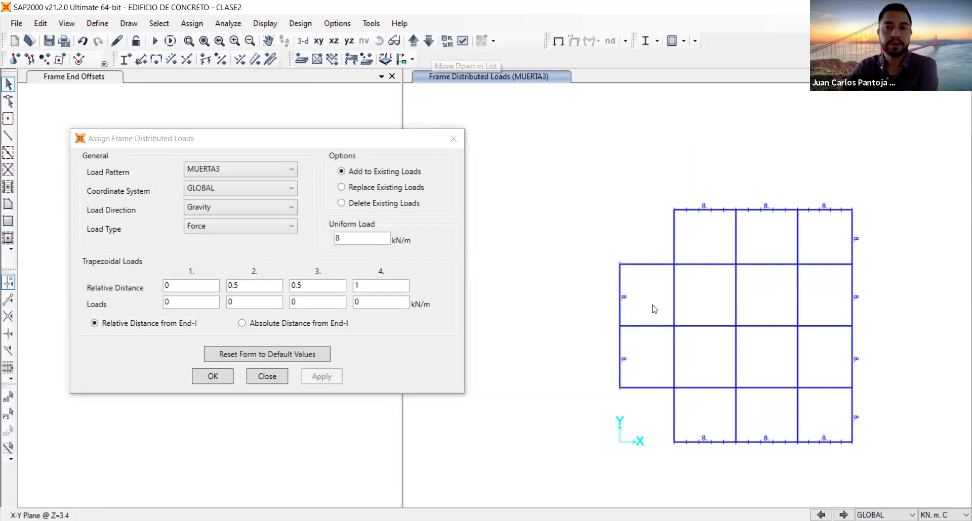
left_click_drag(693, 233, 657, 242)
left_click_drag(697, 406, 640, 377)
left_click_drag(648, 276, 639, 253)
left_click(319, 376)
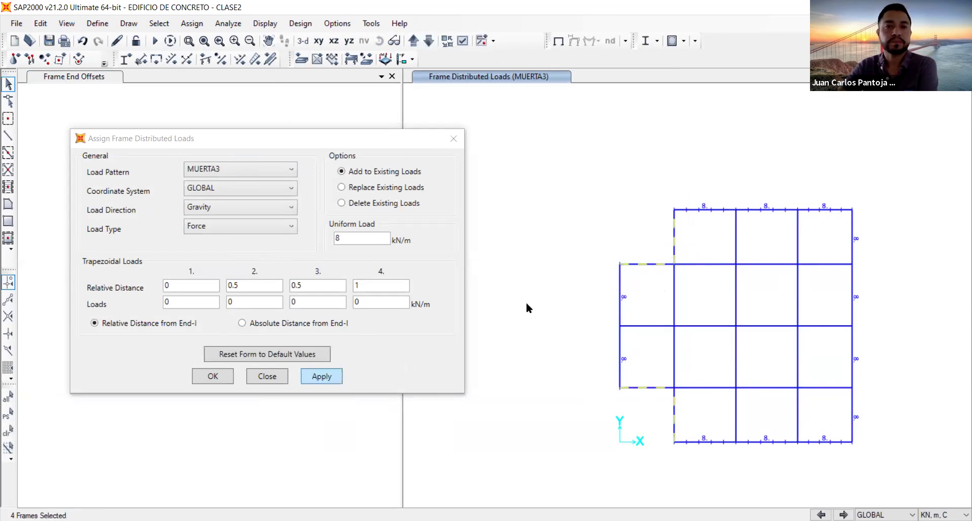
Check the base plan at Z=0 and return to the Z=3.4 plan to review its perimeter beam loads.
left_click(428, 41)
left_click(429, 41)
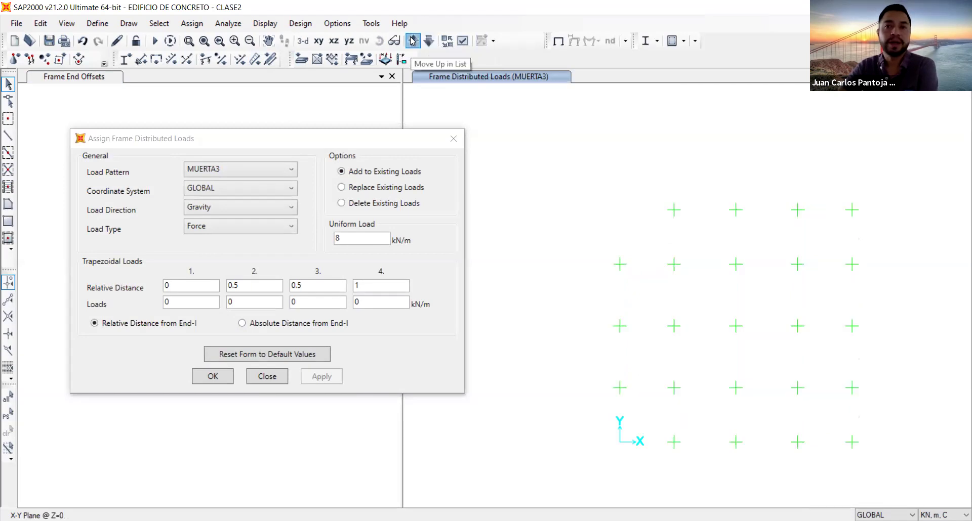
left_click(413, 41)
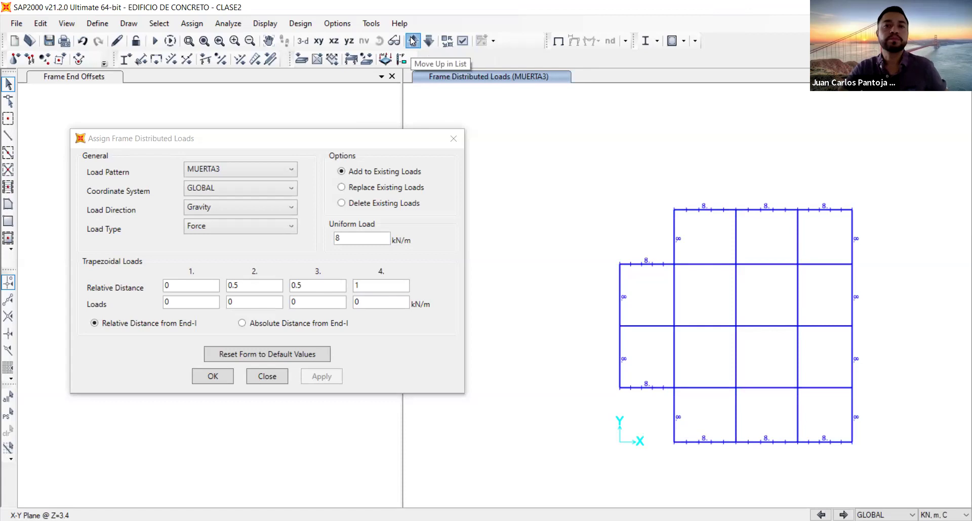